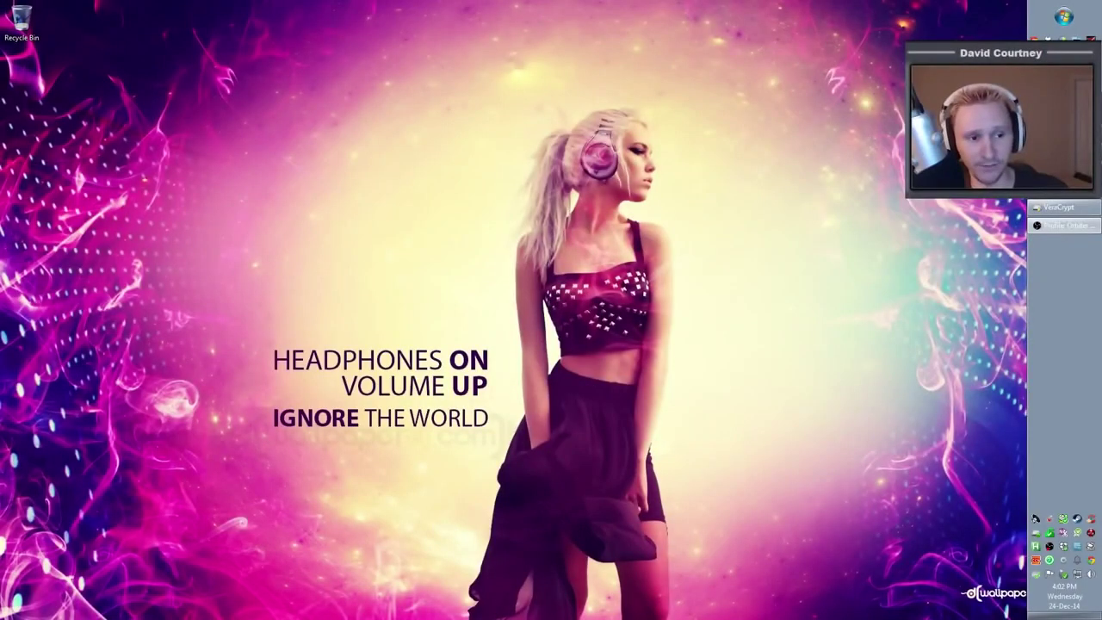
Look inside the Orbiter [2015] Beta folder, return to Orbiter Everything, and minimize the file window.
key(super+d)
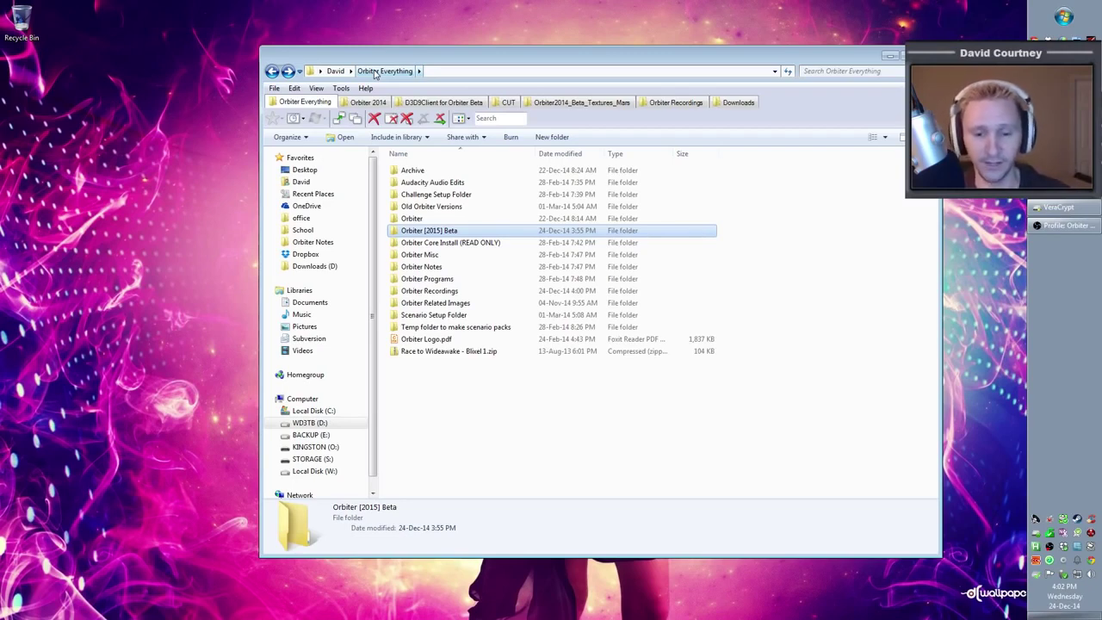
click(496, 422)
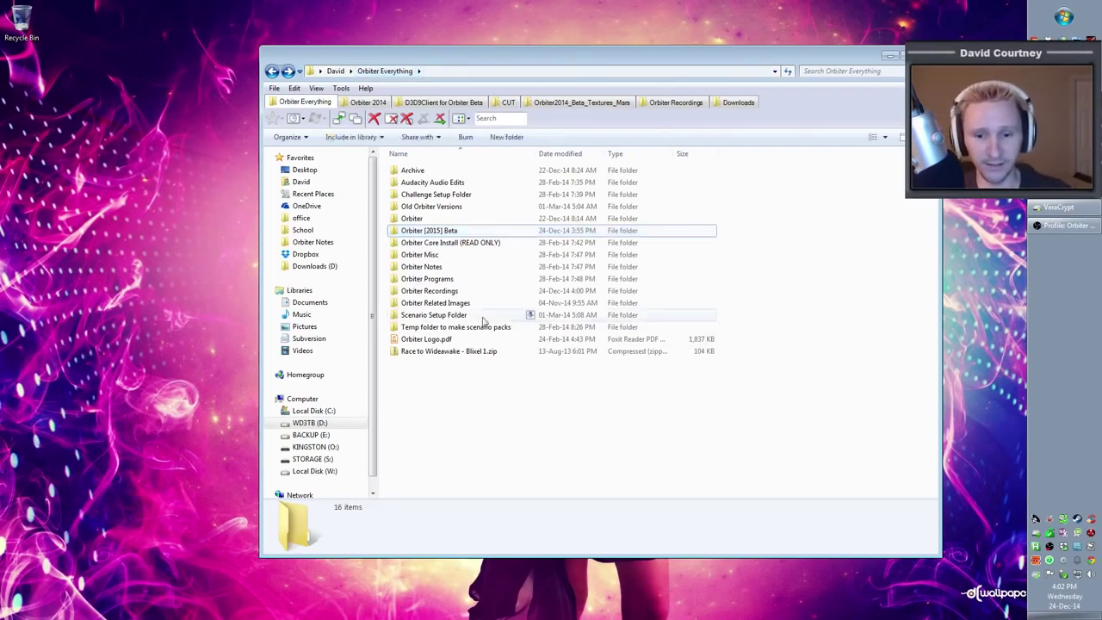
double_click(439, 232)
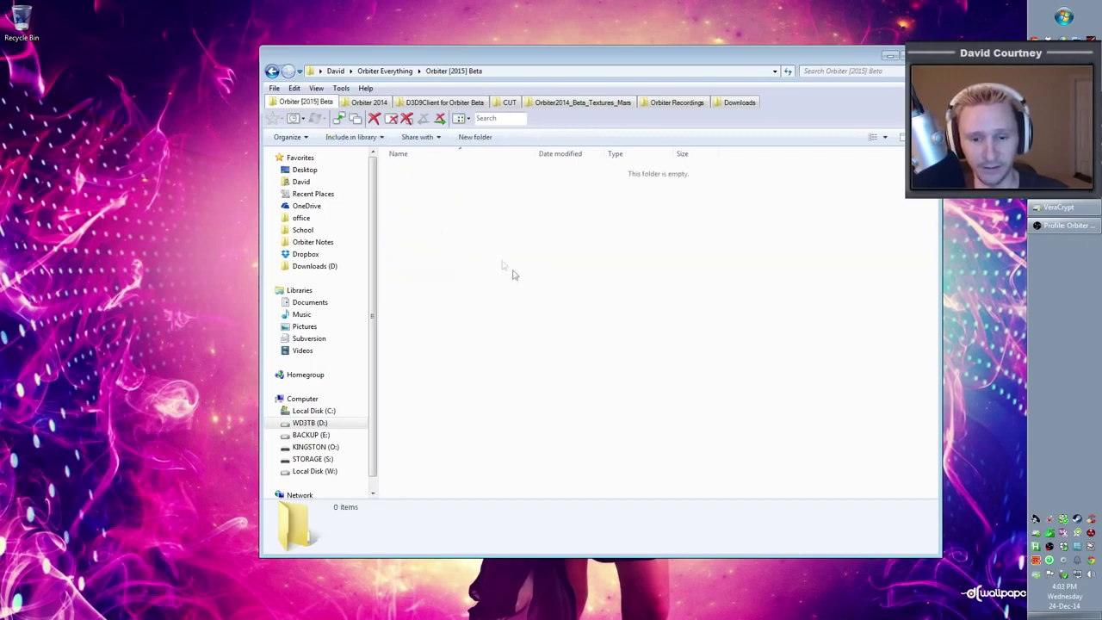
drag(493, 189, 841, 424)
drag(476, 226, 884, 503)
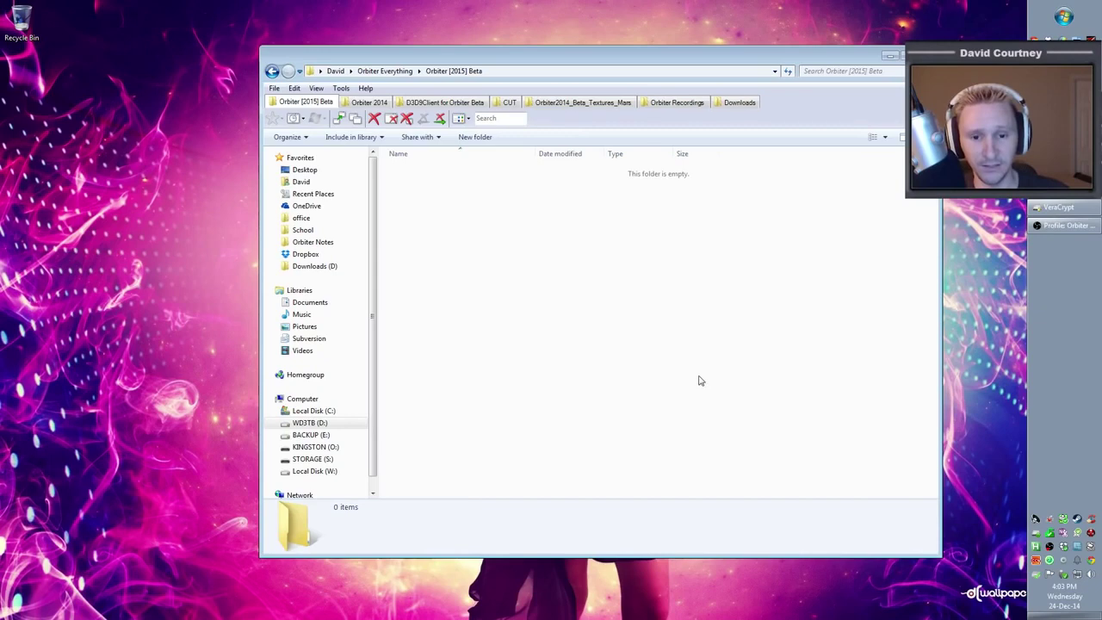
key(BackSpace)
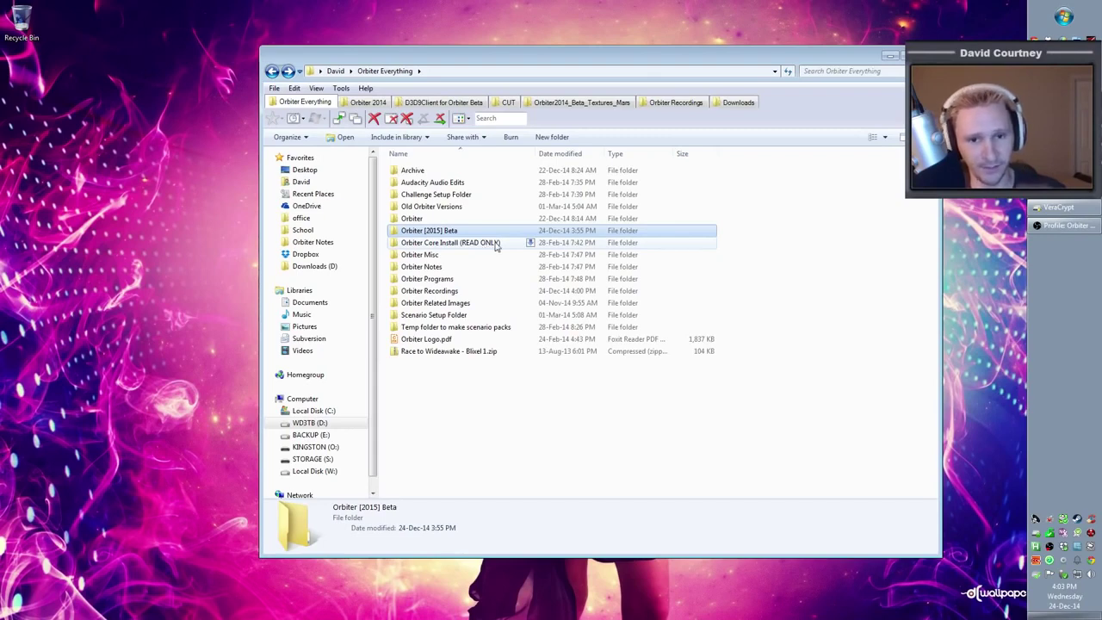
click(890, 58)
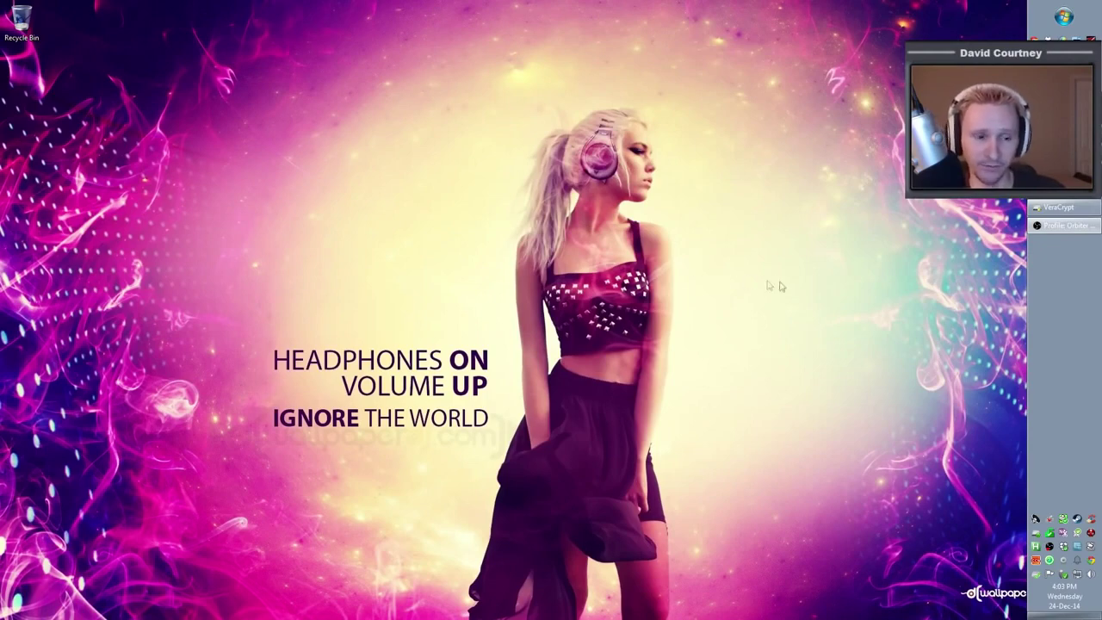
Switch to the browser and examine the 32-bit and 64-bit installers on the TortoiseSVN downloads page, then minimize it.
click(1066, 225)
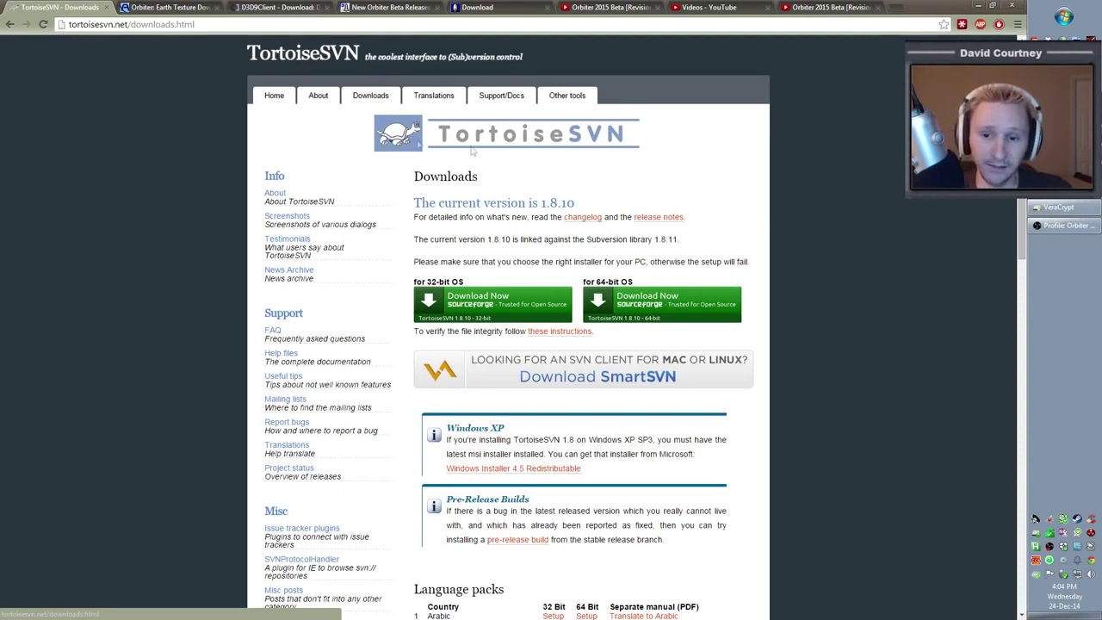
click(90, 24)
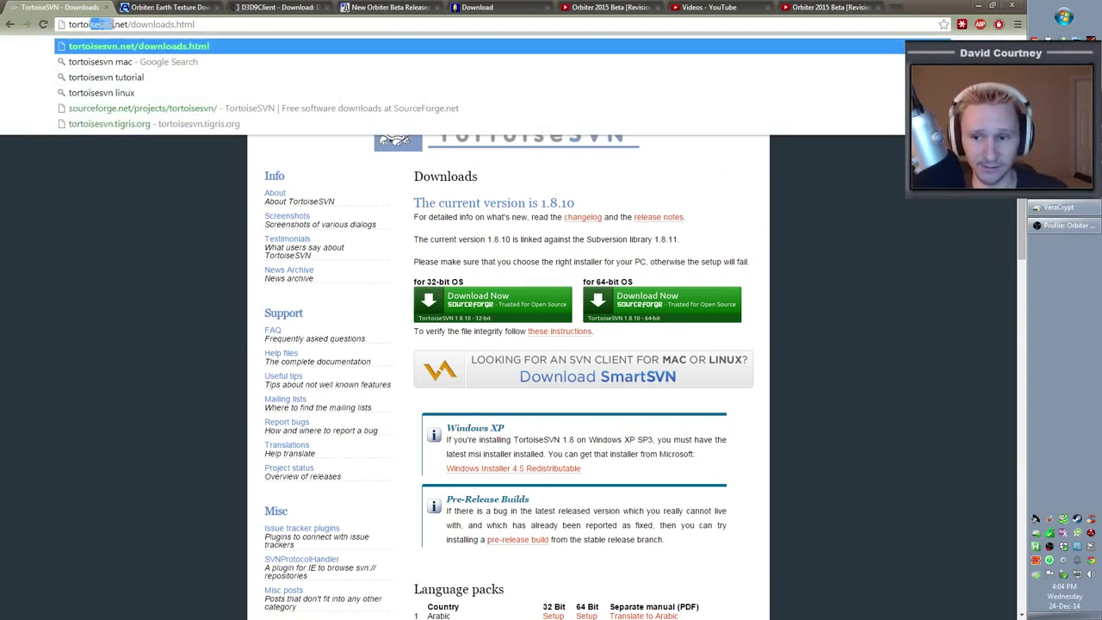
click(175, 200)
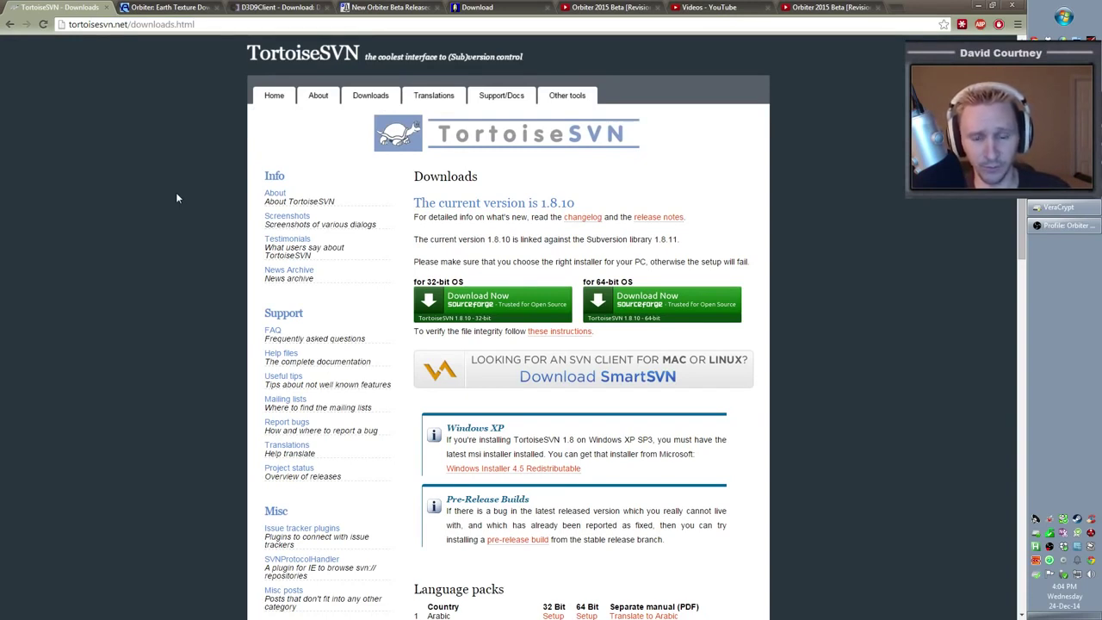
click(384, 101)
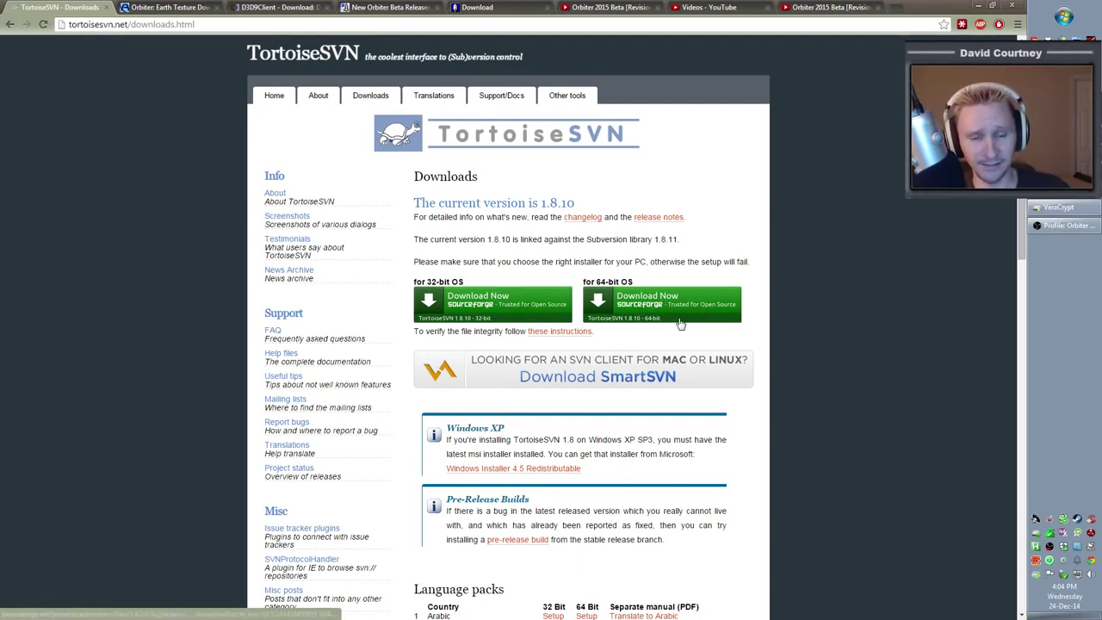
click(978, 5)
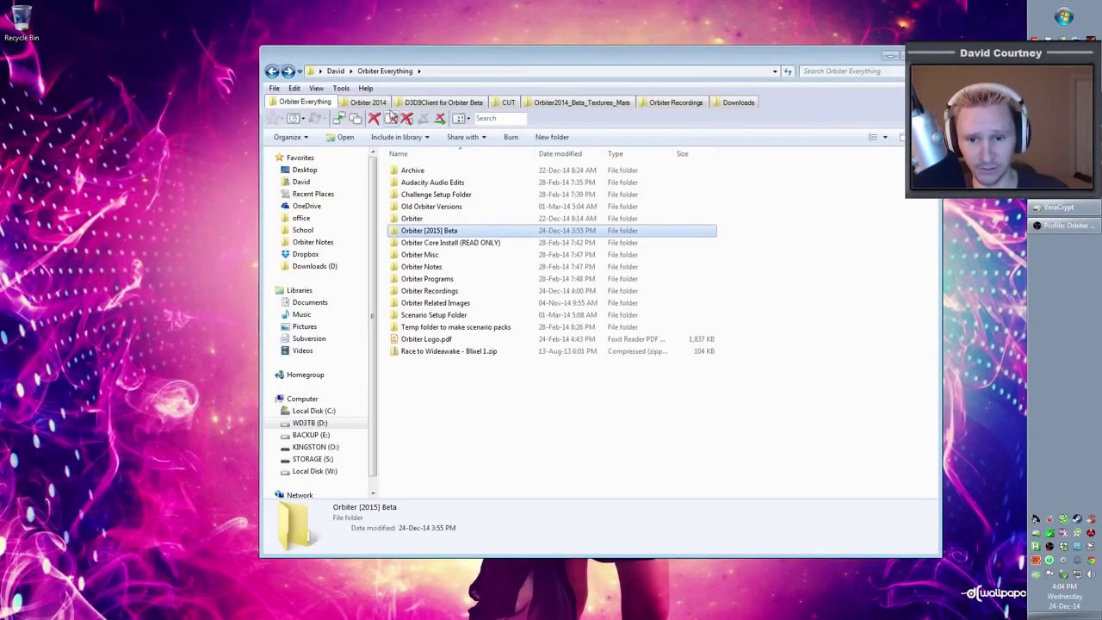
Run the 64-bit TortoiseSVN 1.8.10 installer from the Orbiter 2014 folder, then cancel and exit its setup wizard.
click(382, 104)
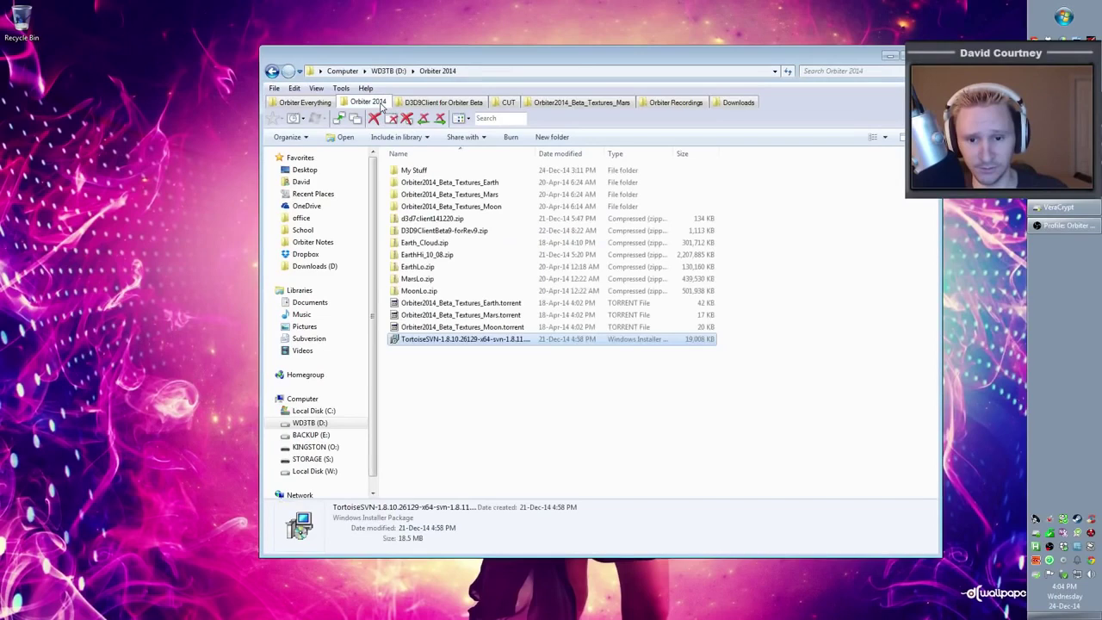
click(517, 420)
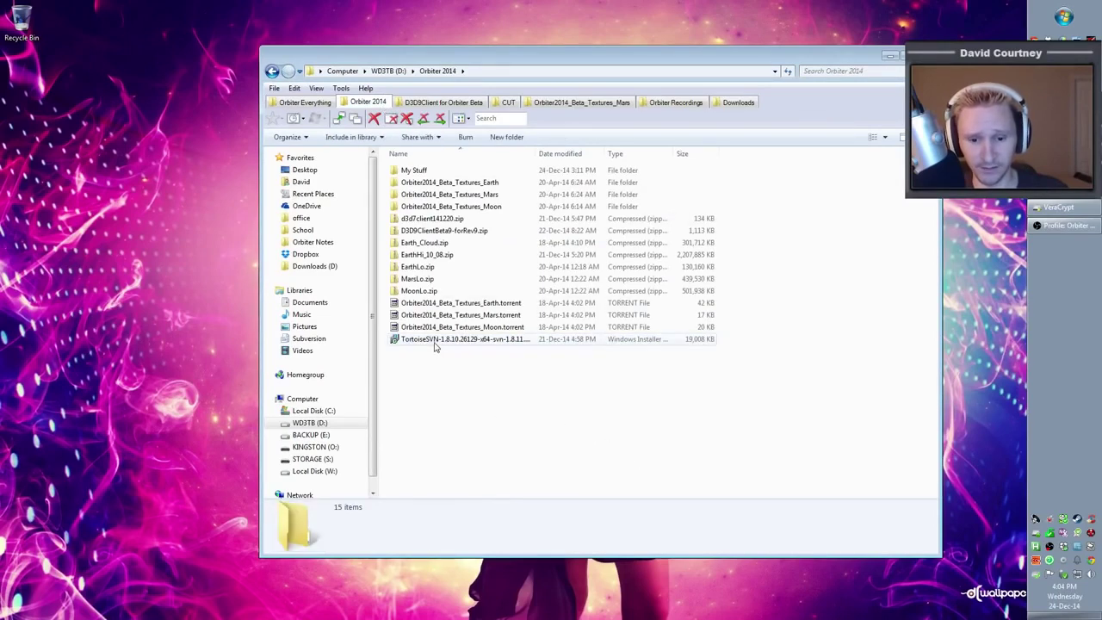
double_click(435, 340)
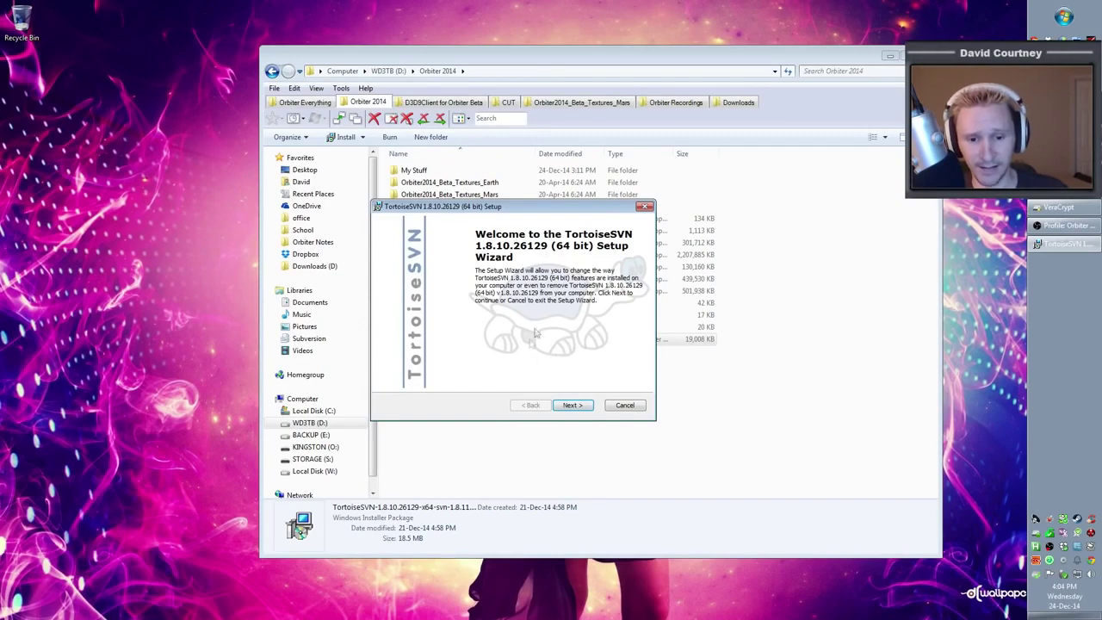
click(575, 405)
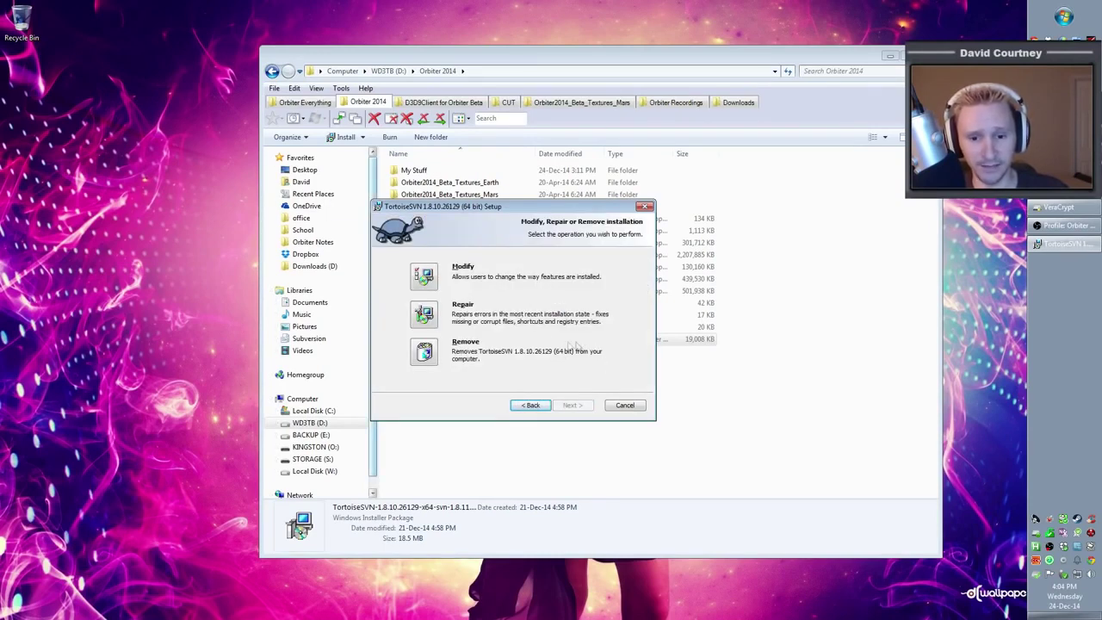
click(635, 406)
click(503, 336)
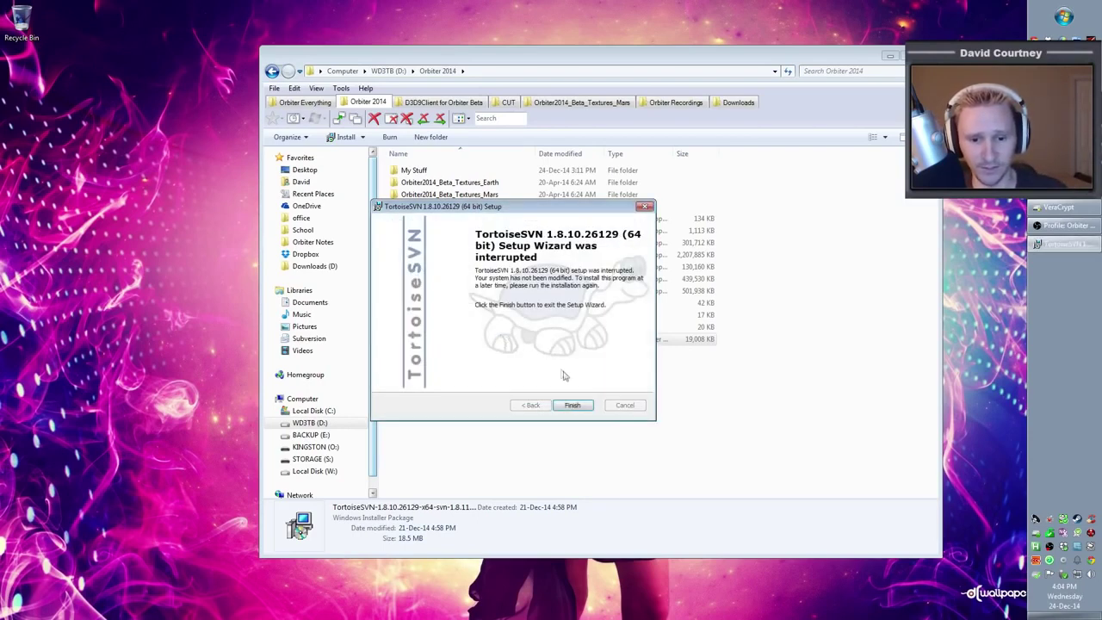
click(573, 404)
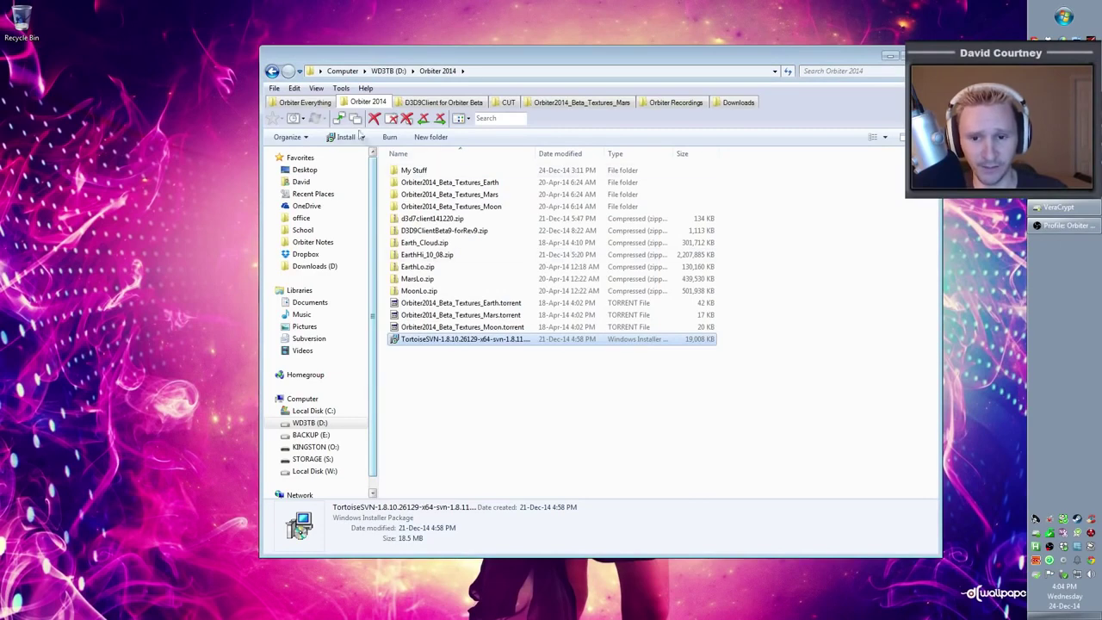
Start an SVN Checkout on the Orbiter [2015] Beta folder inside Orbiter Everything.
click(313, 104)
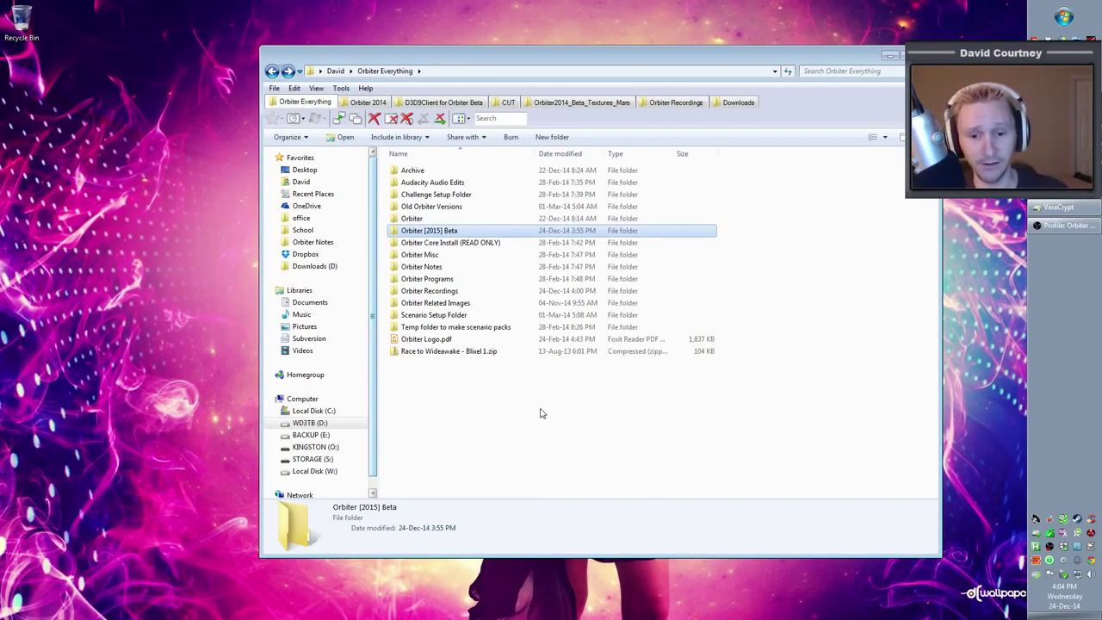
click(556, 461)
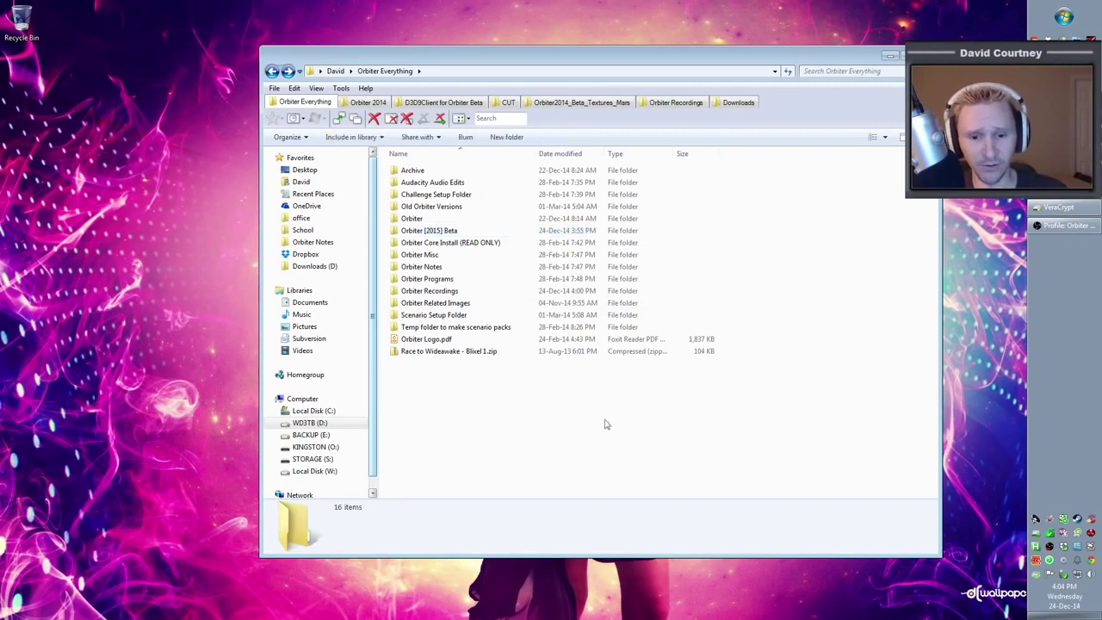
click(462, 233)
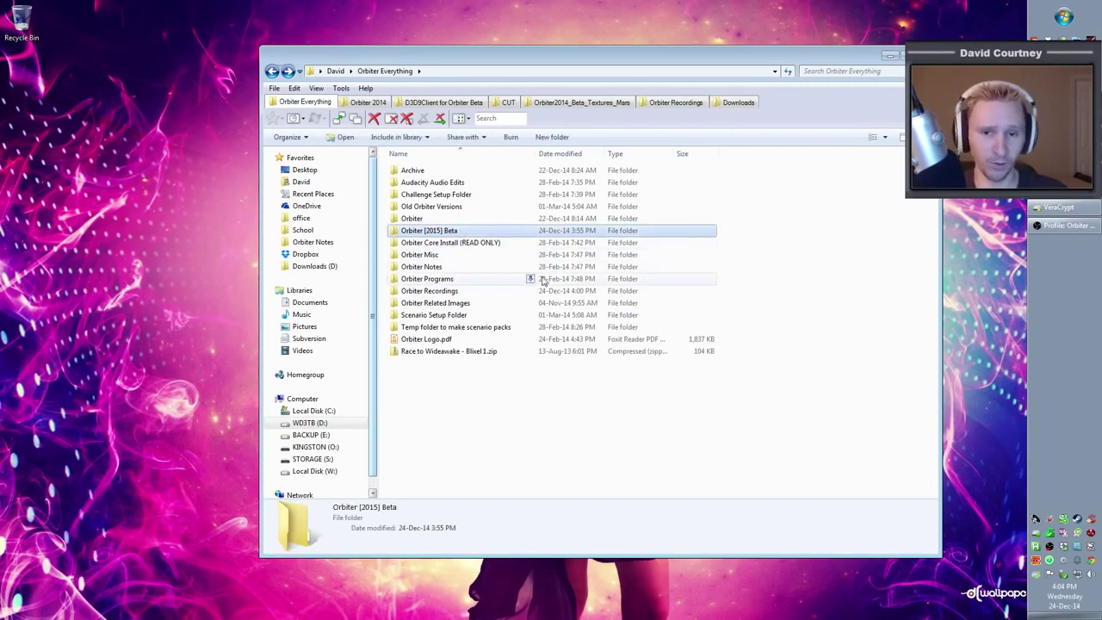
right_click(443, 232)
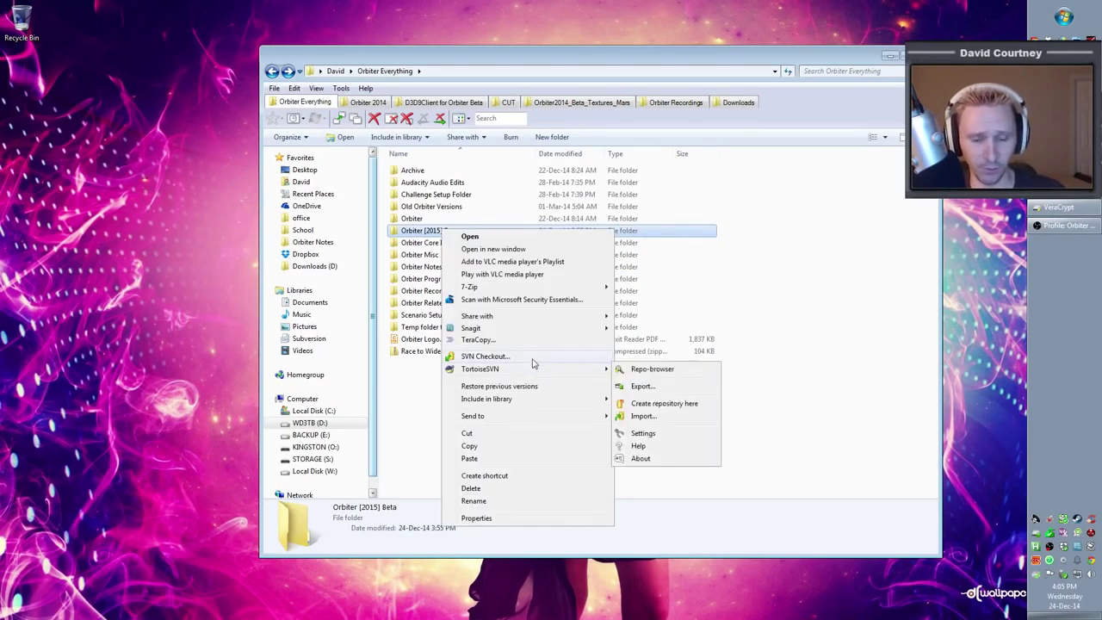
mouse_move(521, 370)
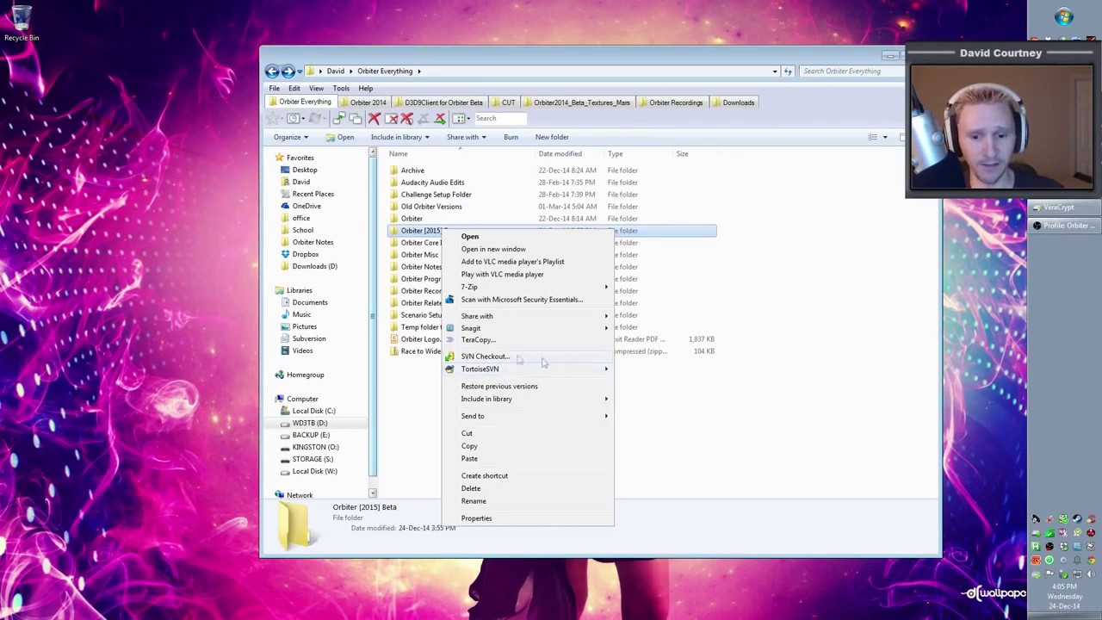
click(490, 357)
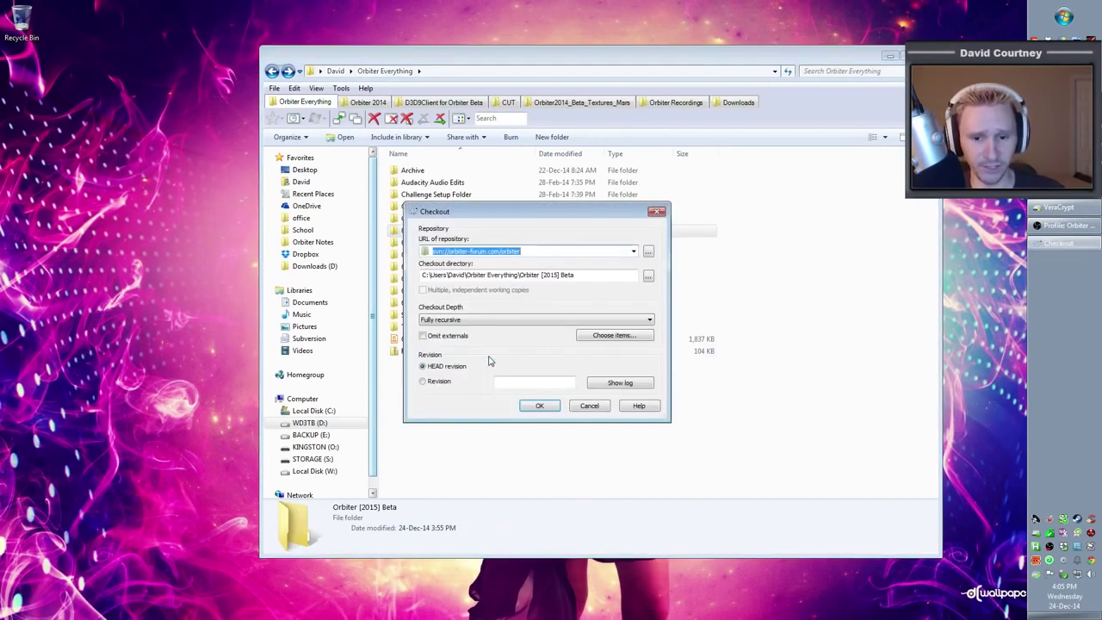
drag(500, 213, 515, 210)
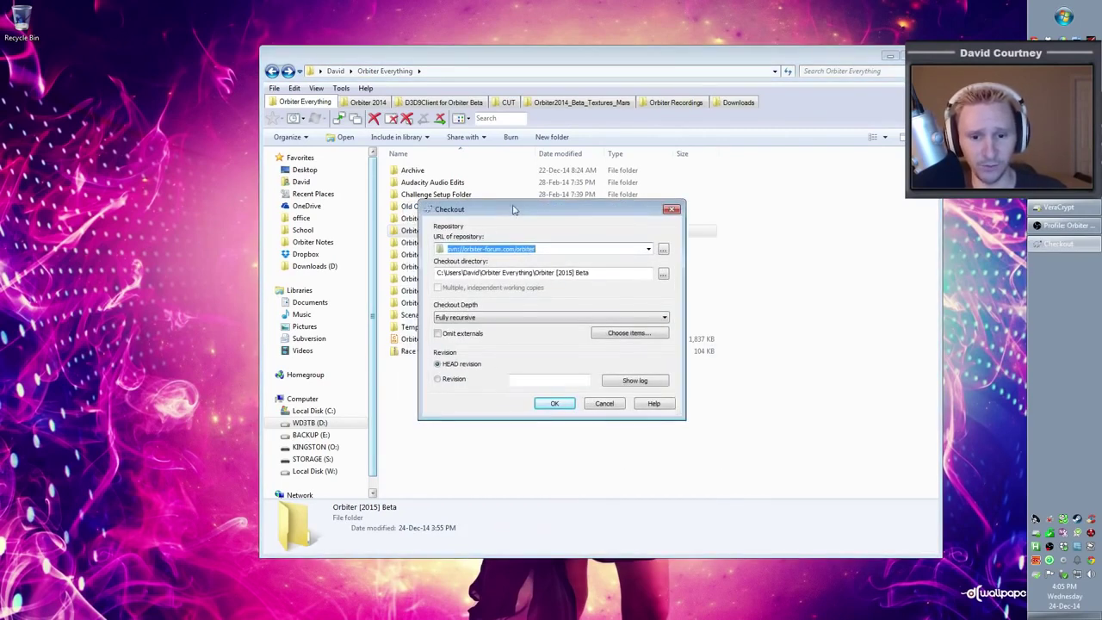
Check that the checkout's repository URL reads svn://orbiter-forum.com/orbiter.
click(564, 248)
double_click(562, 249)
click(546, 249)
drag(546, 249, 442, 251)
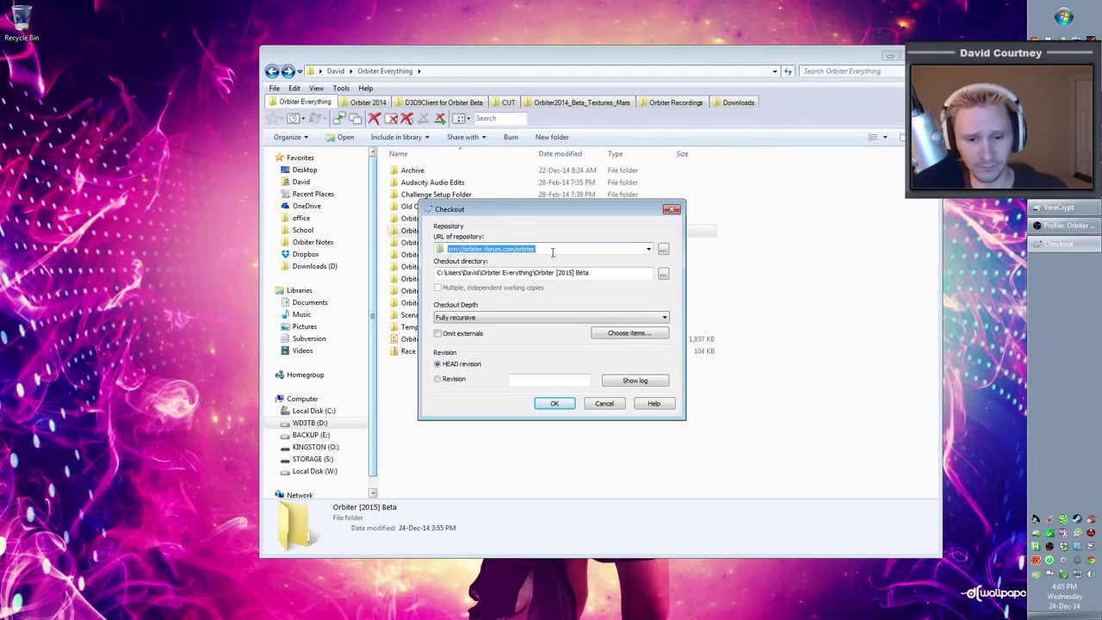
click(556, 249)
drag(556, 249, 441, 252)
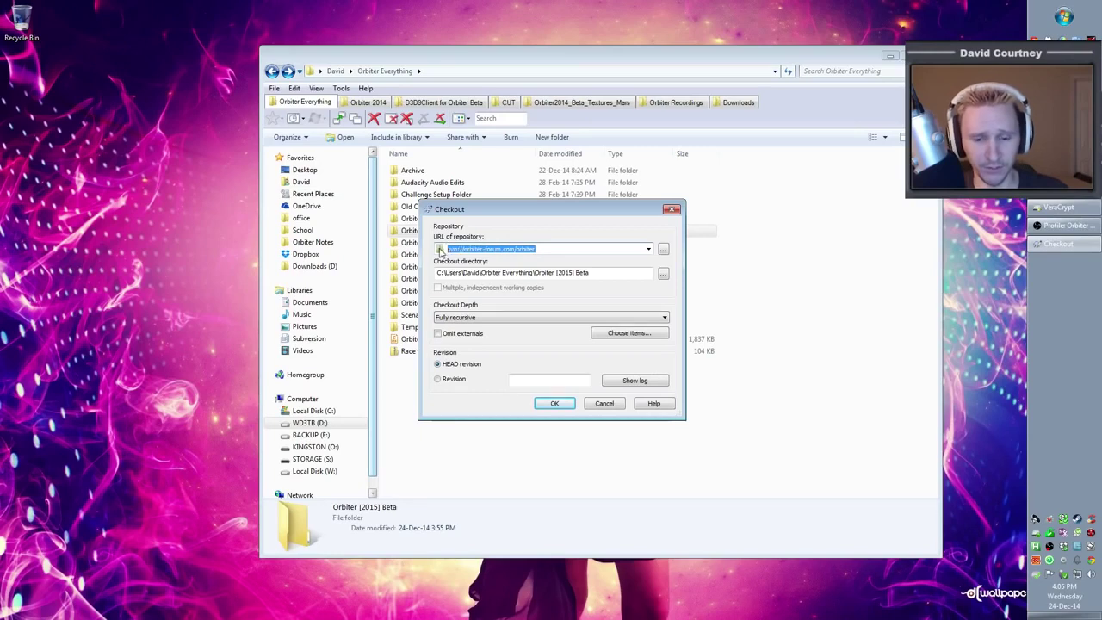
click(568, 249)
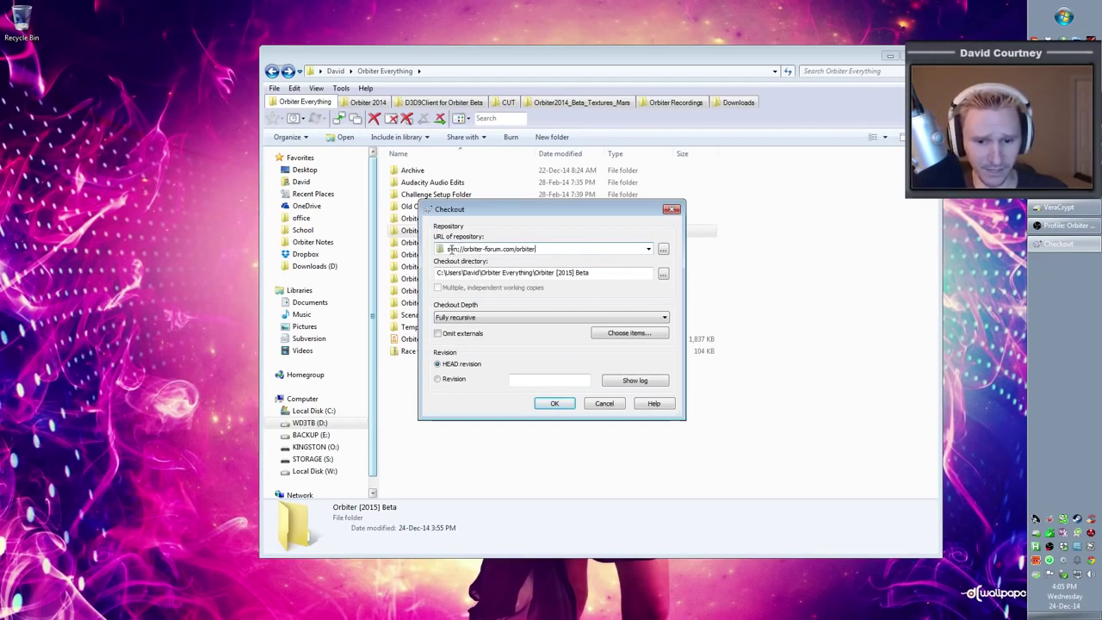
drag(449, 249, 567, 258)
Check that the checkout directory points to the Orbiter [2015] Beta folder and start the checkout.
click(610, 272)
drag(439, 272, 593, 278)
click(588, 273)
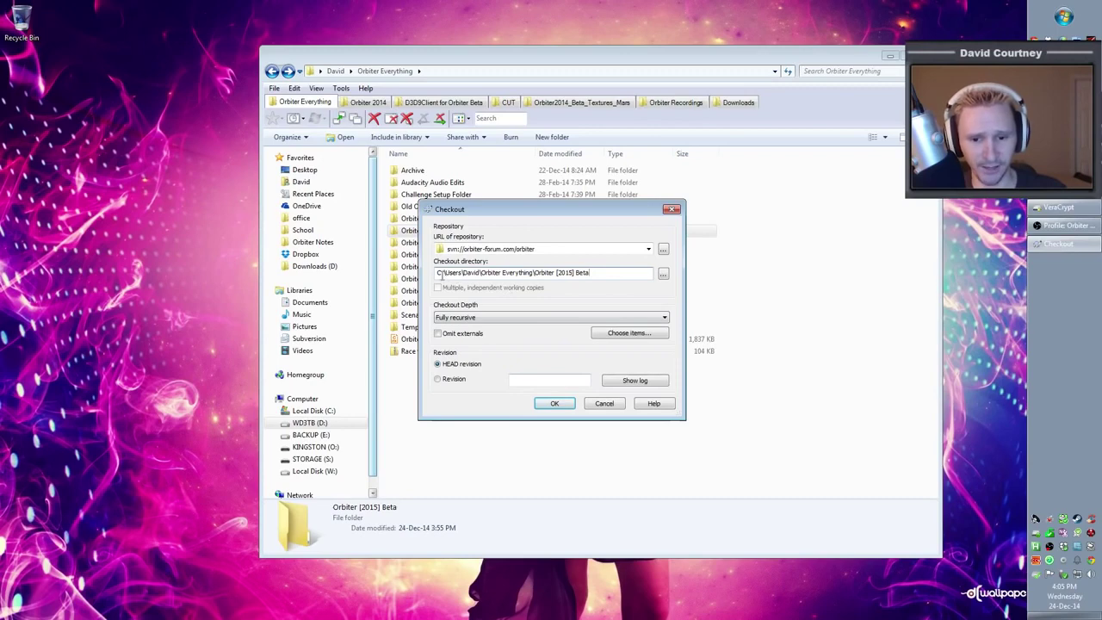
drag(437, 272, 612, 284)
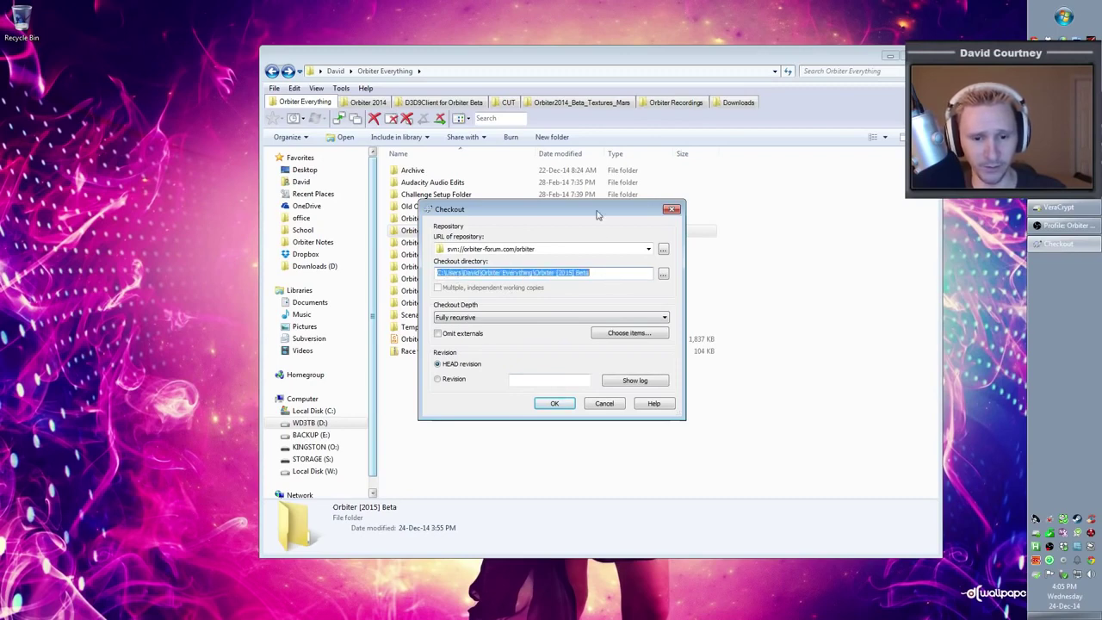
click(602, 271)
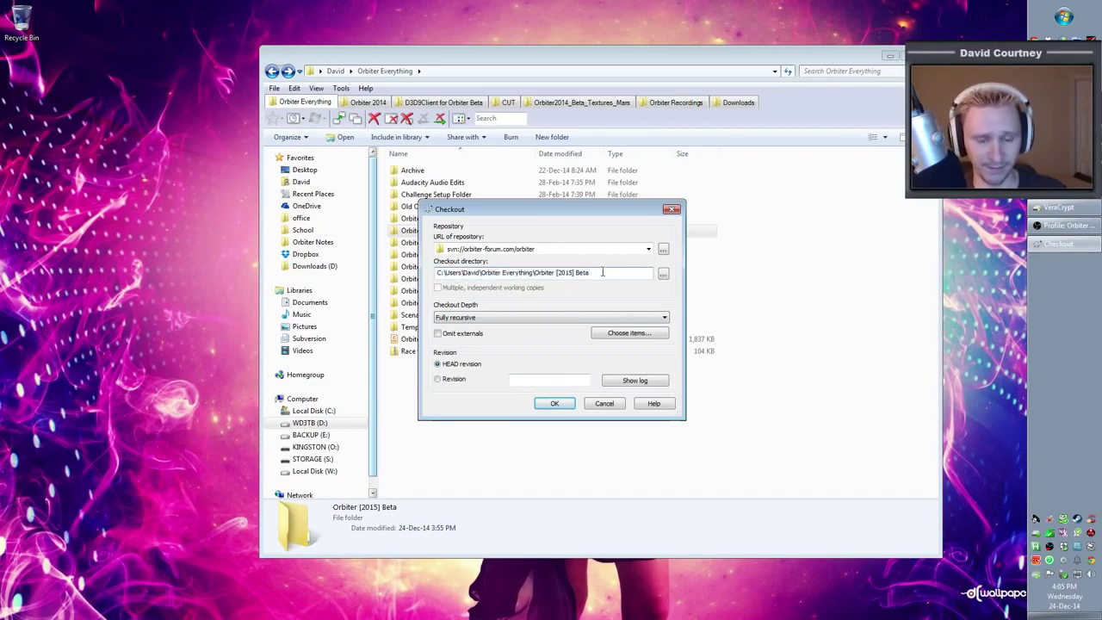
drag(603, 272, 440, 272)
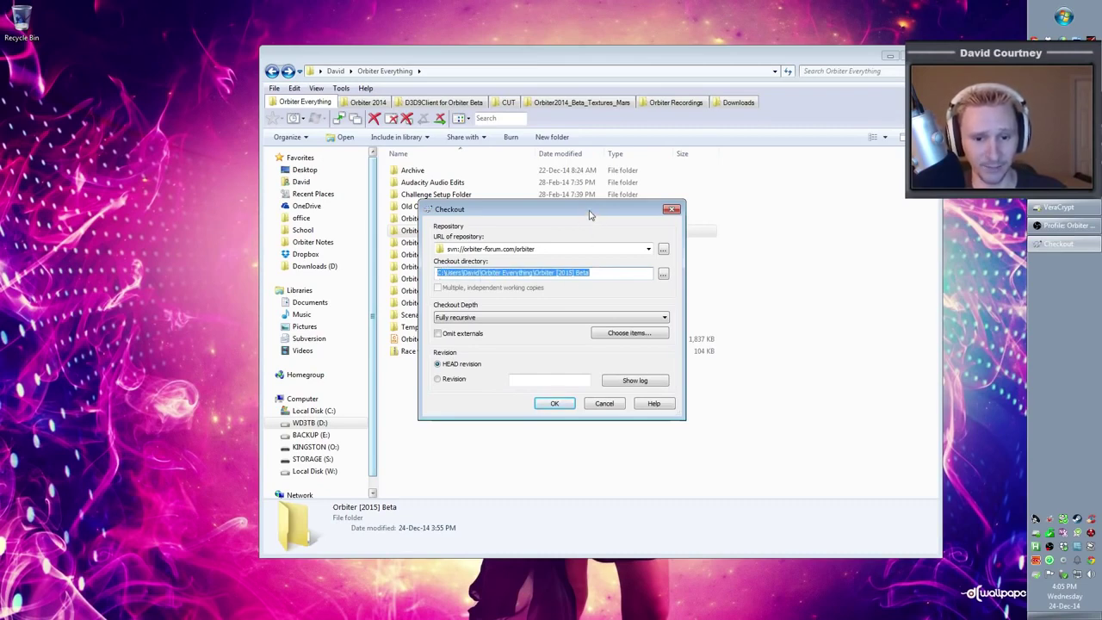
click(589, 276)
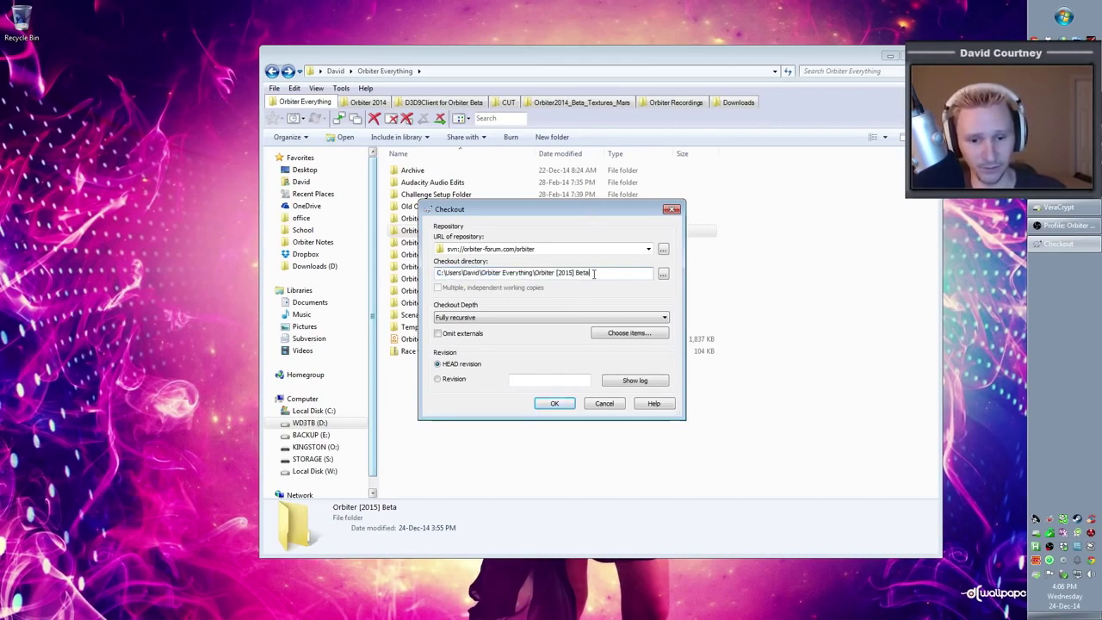
drag(436, 272, 606, 272)
click(606, 272)
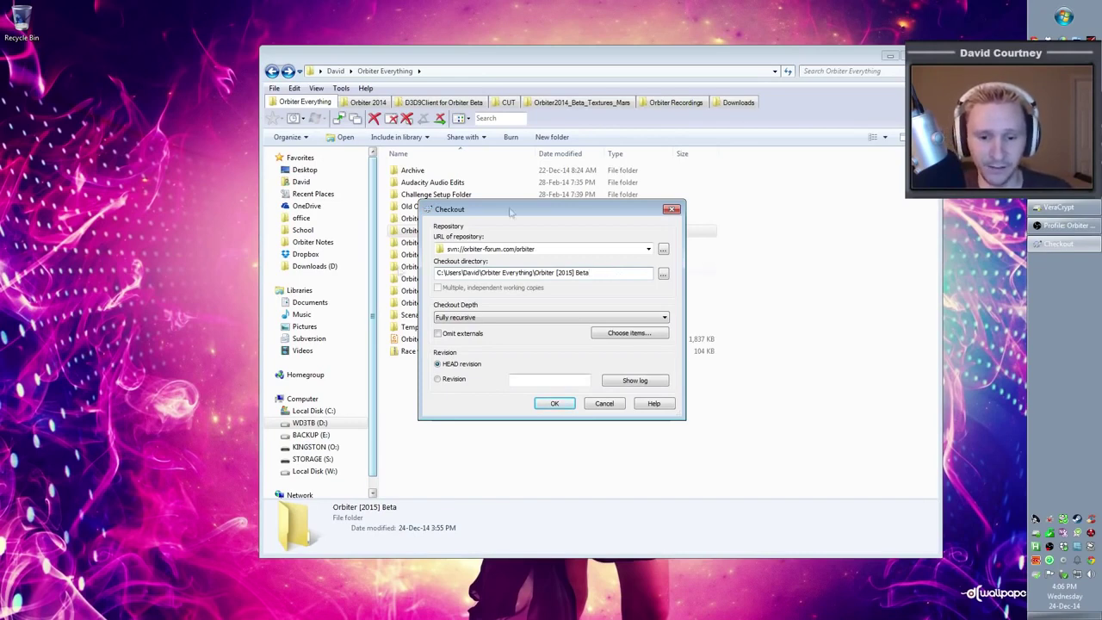
click(568, 409)
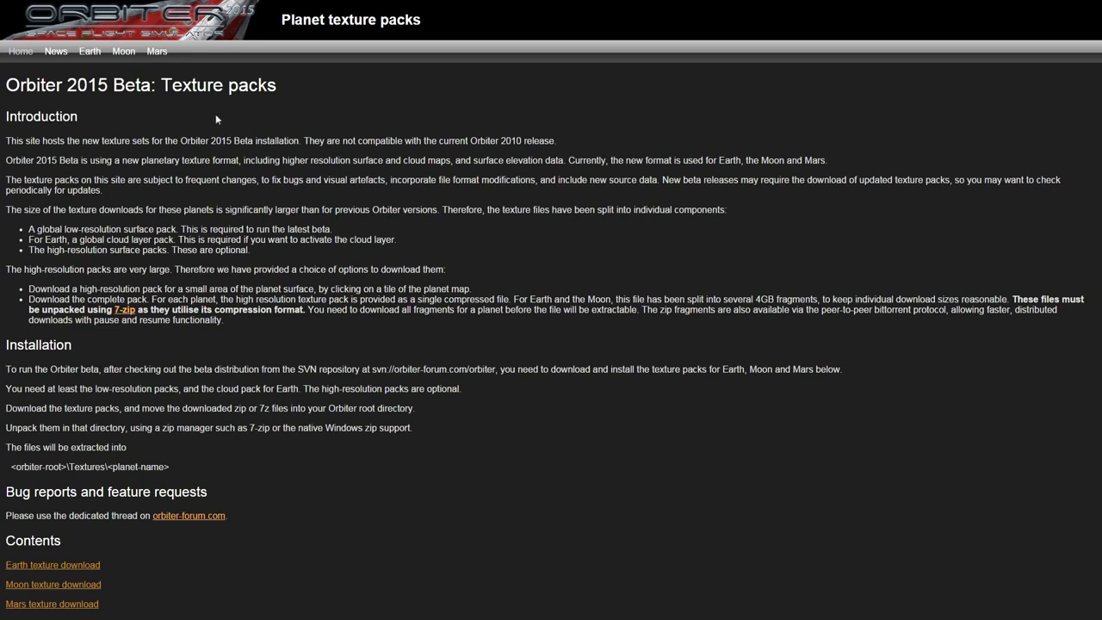
Review the required Earth texture packs, then the Earth map tile selector and the complete high-resolution dataset.
mouse_move(103, 55)
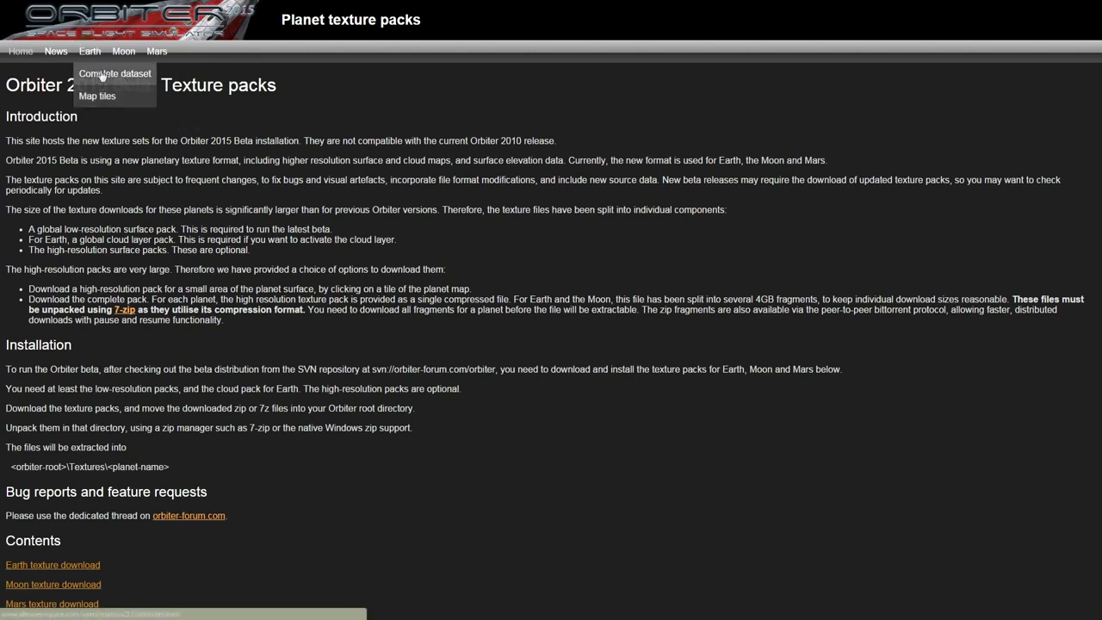
click(95, 55)
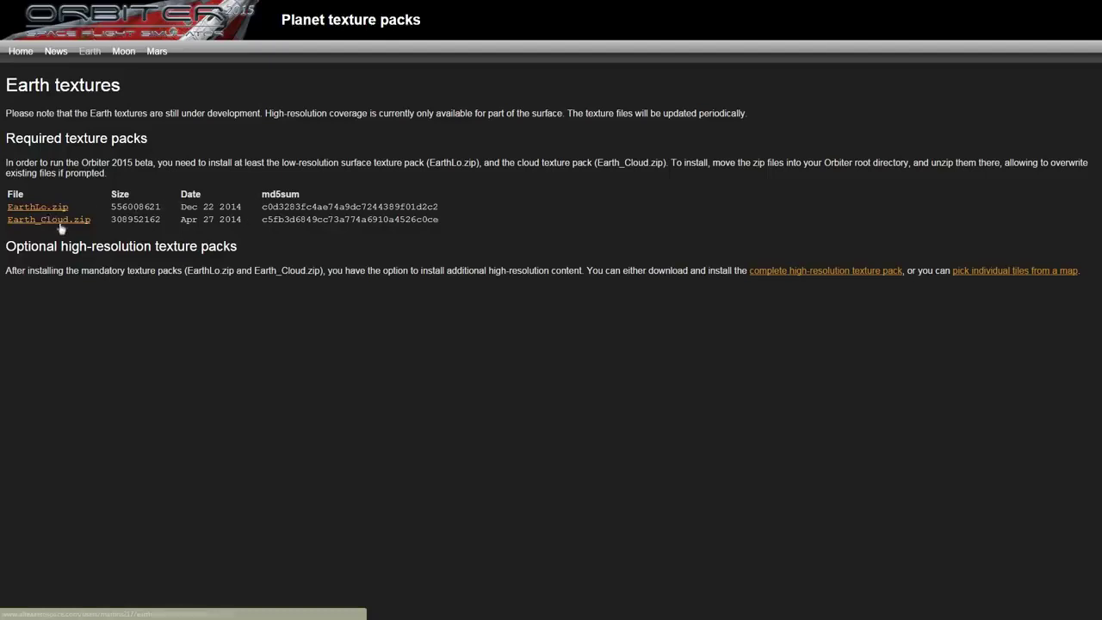
mouse_move(98, 54)
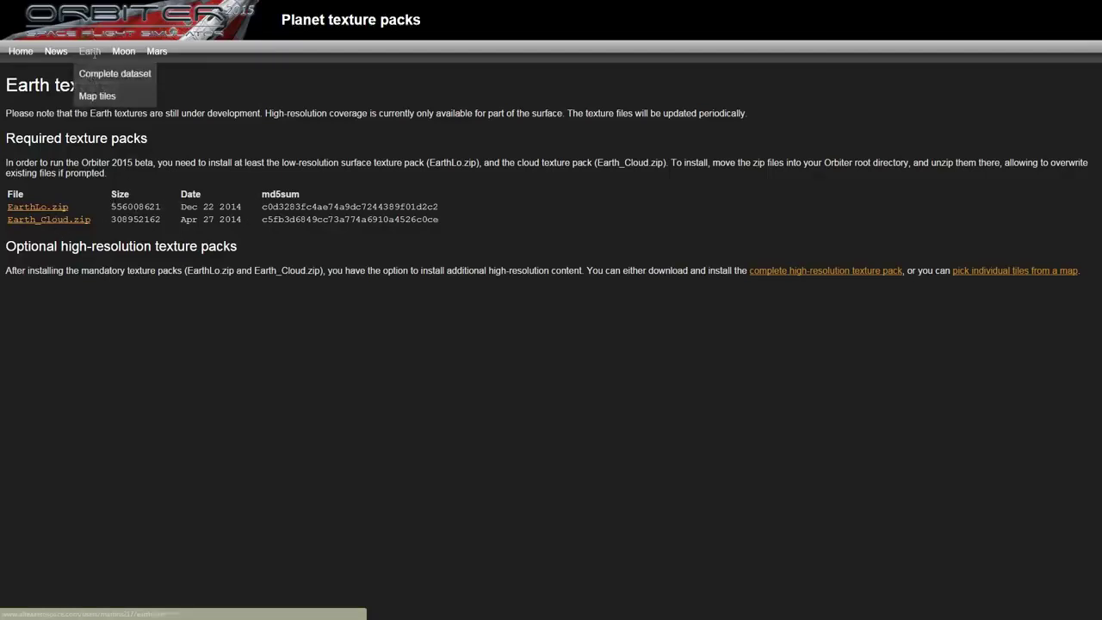
click(96, 96)
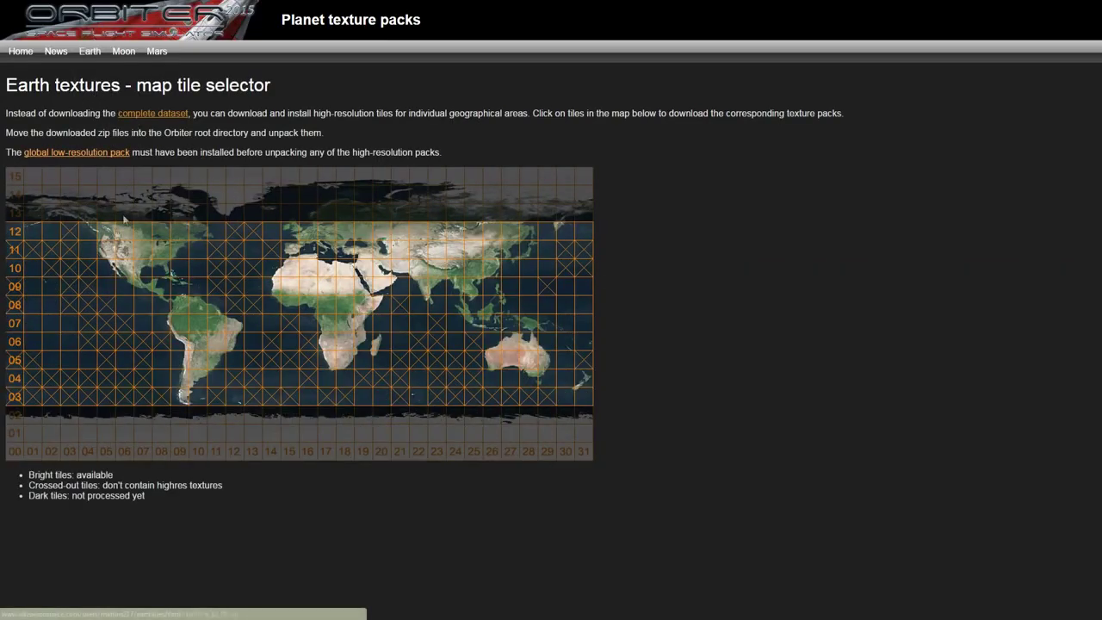
click(170, 117)
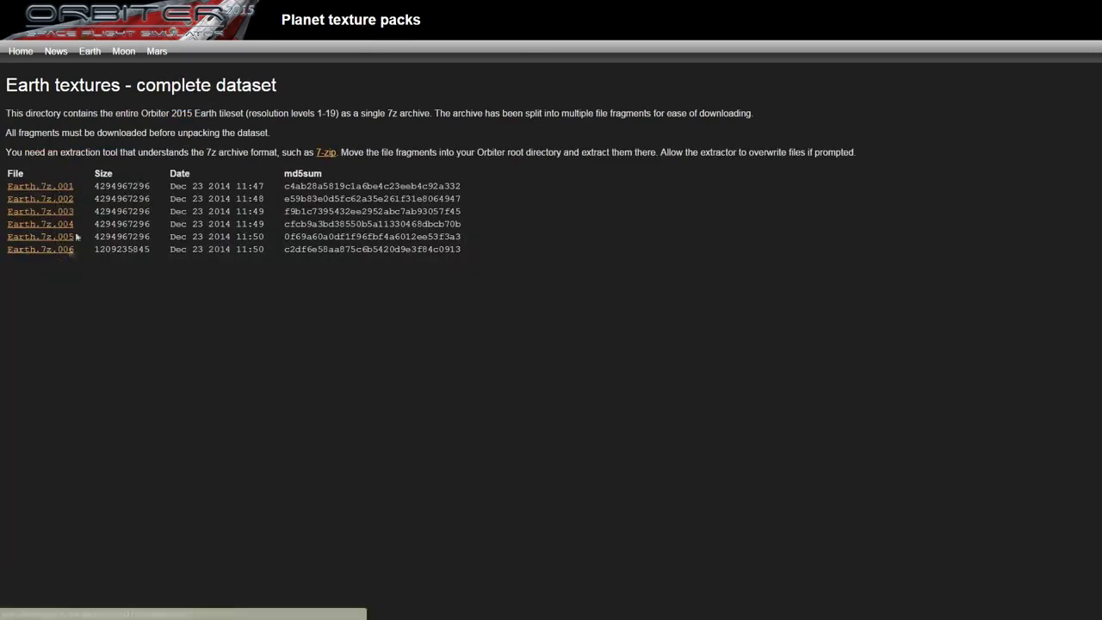
Compare the required Earth packs EarthLo.zip and Earth_Cloud.zip with the optional complete Earth dataset, ending on the Earth textures page.
mouse_move(92, 53)
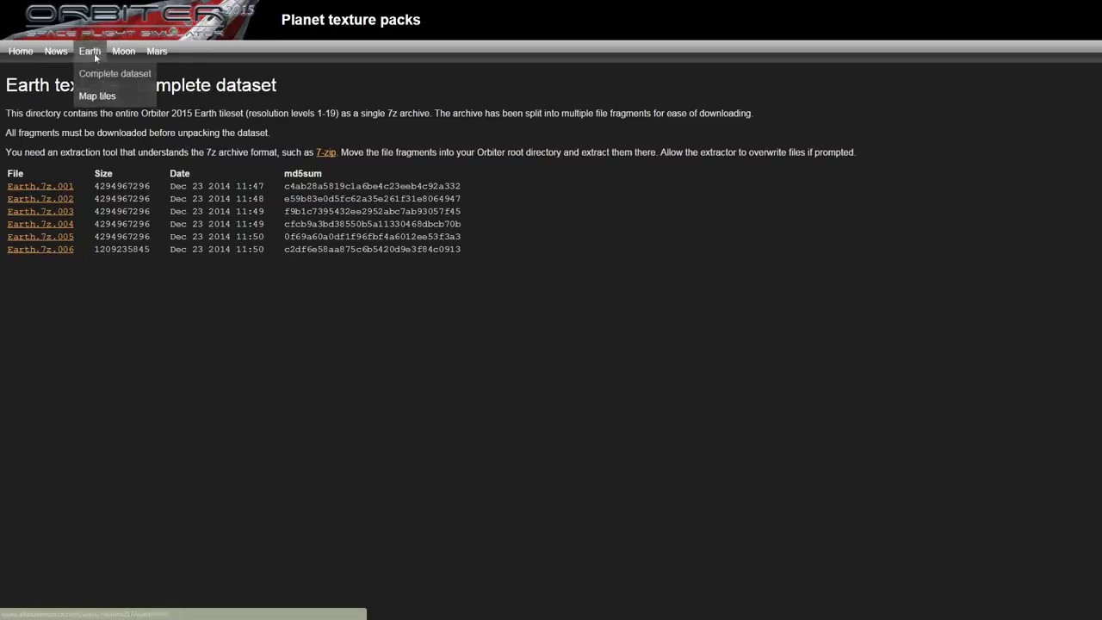
click(91, 52)
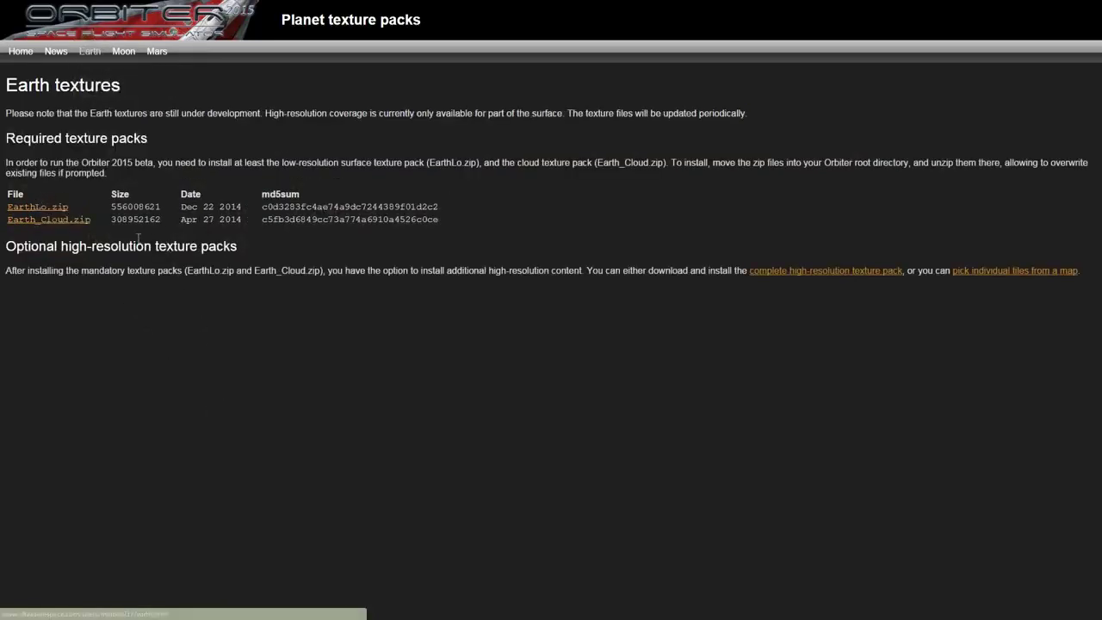
mouse_move(89, 53)
click(95, 76)
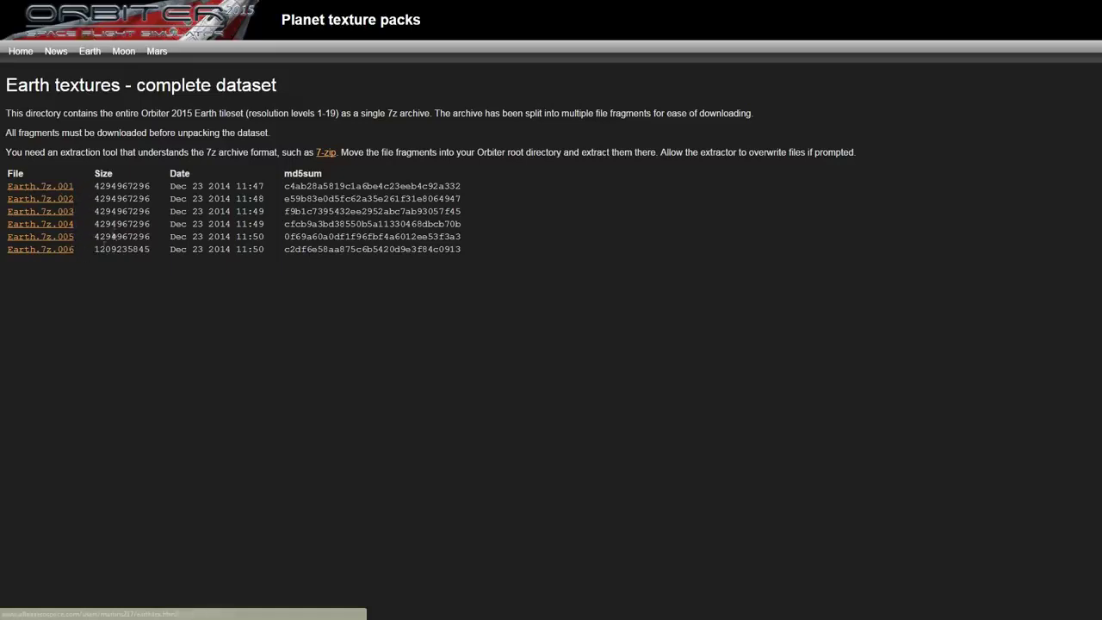
mouse_move(89, 52)
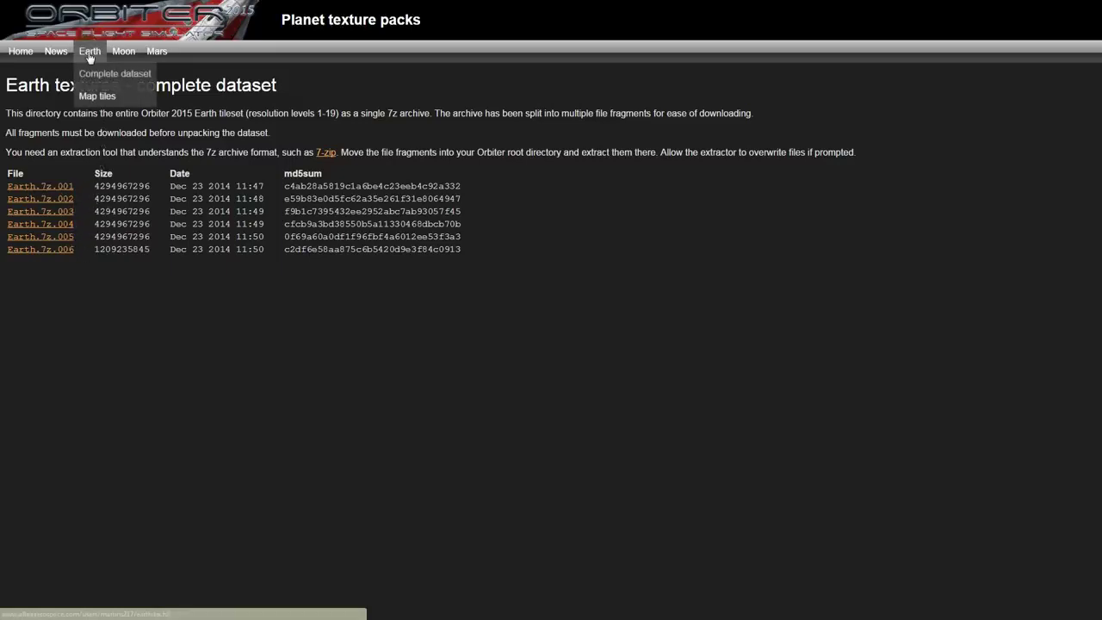
click(89, 53)
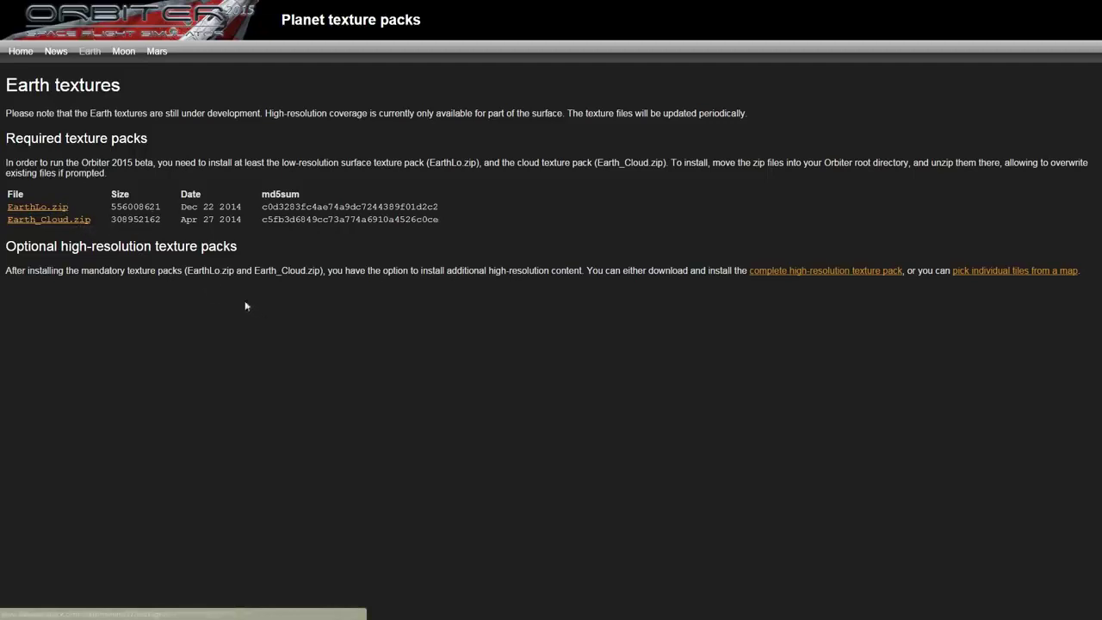
Check the required Moon texture pack MoonLo.zip and go to the Mars textures page.
click(124, 55)
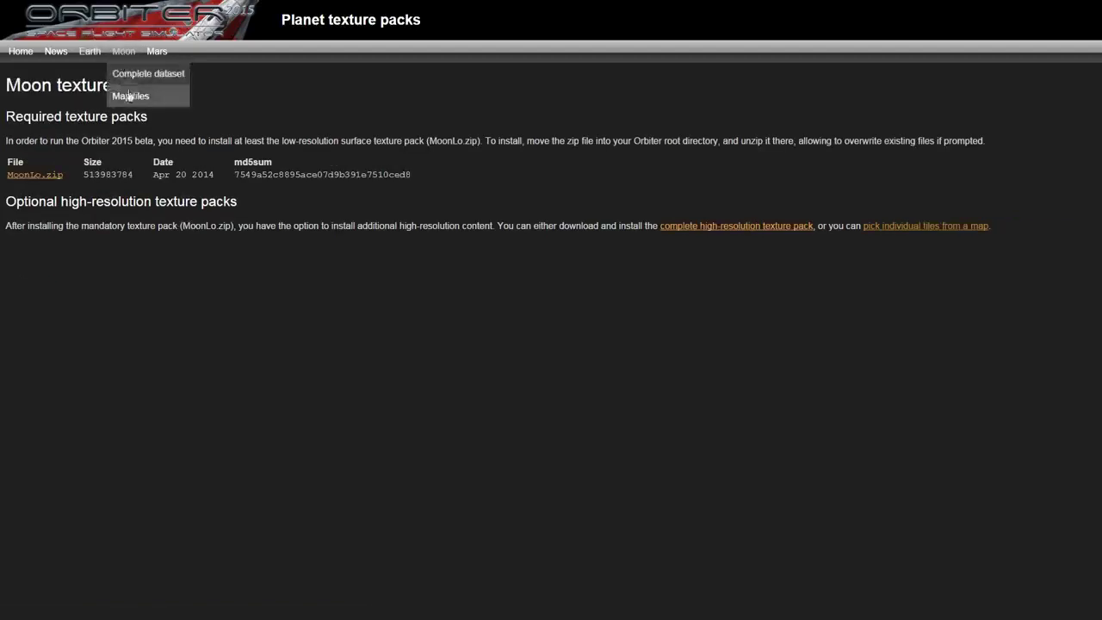
mouse_move(125, 63)
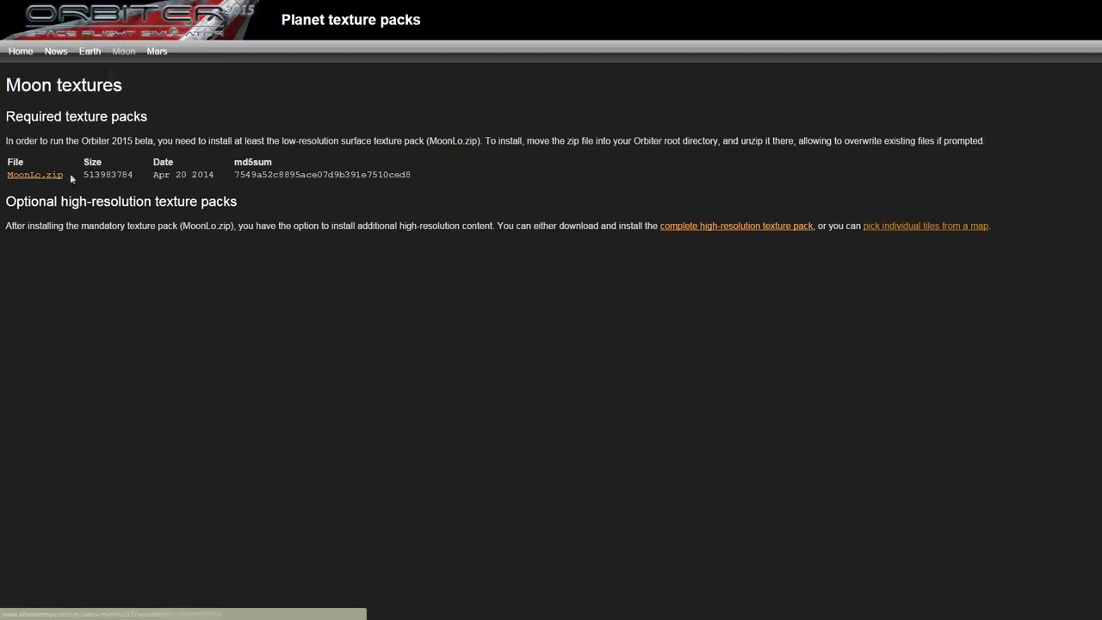
mouse_move(156, 54)
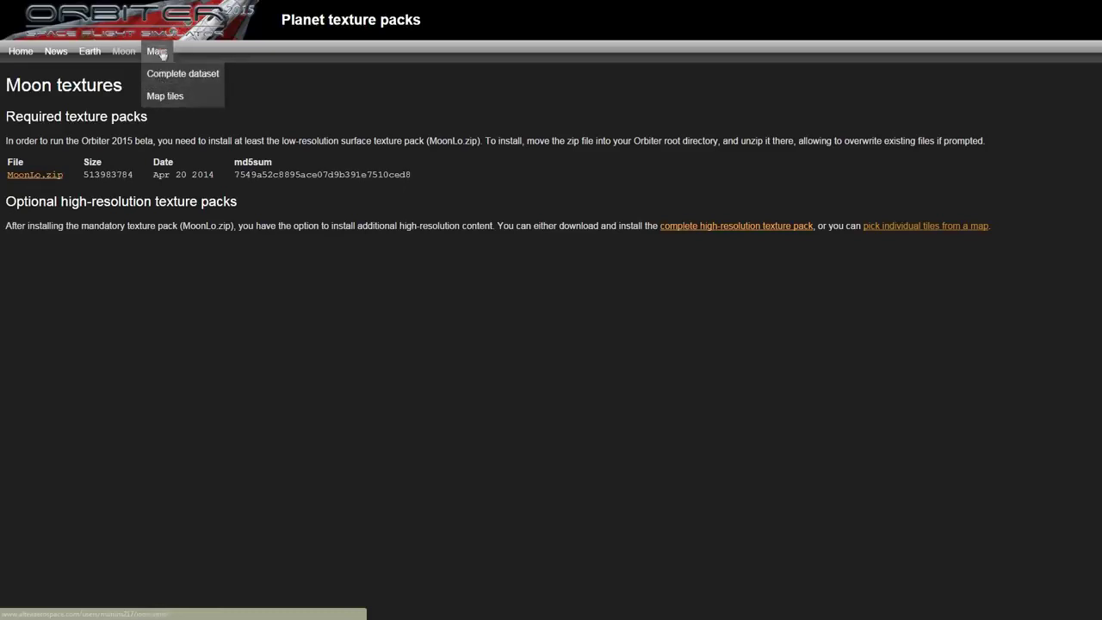
click(156, 53)
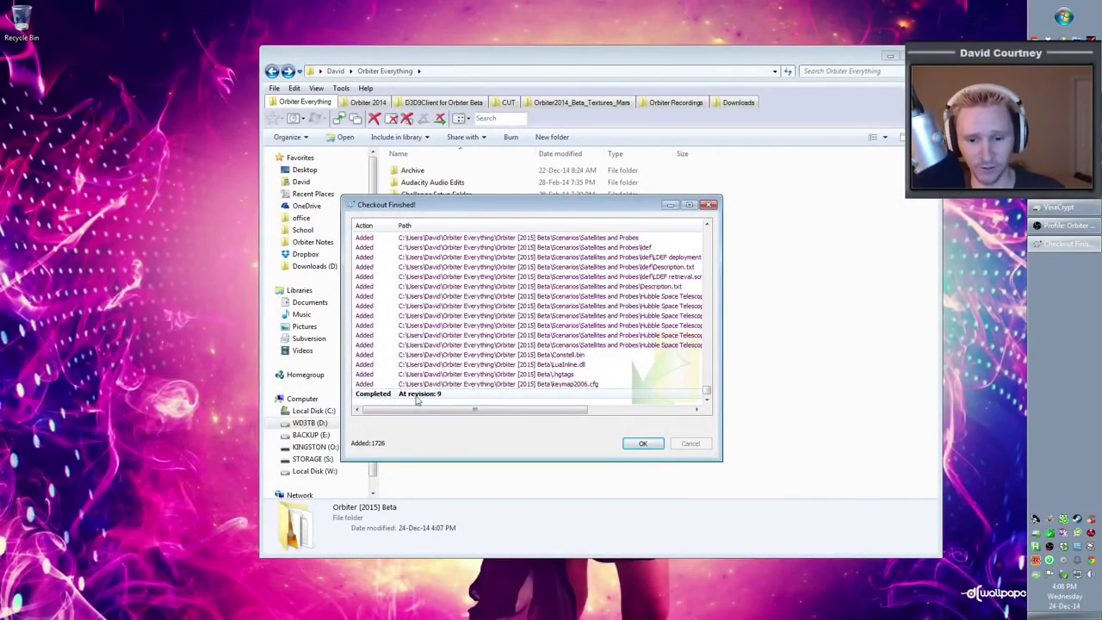
Dismiss the finished checkout report, run an SVN Update on the Orbiter [2015] Beta folder, and close the update report.
click(644, 443)
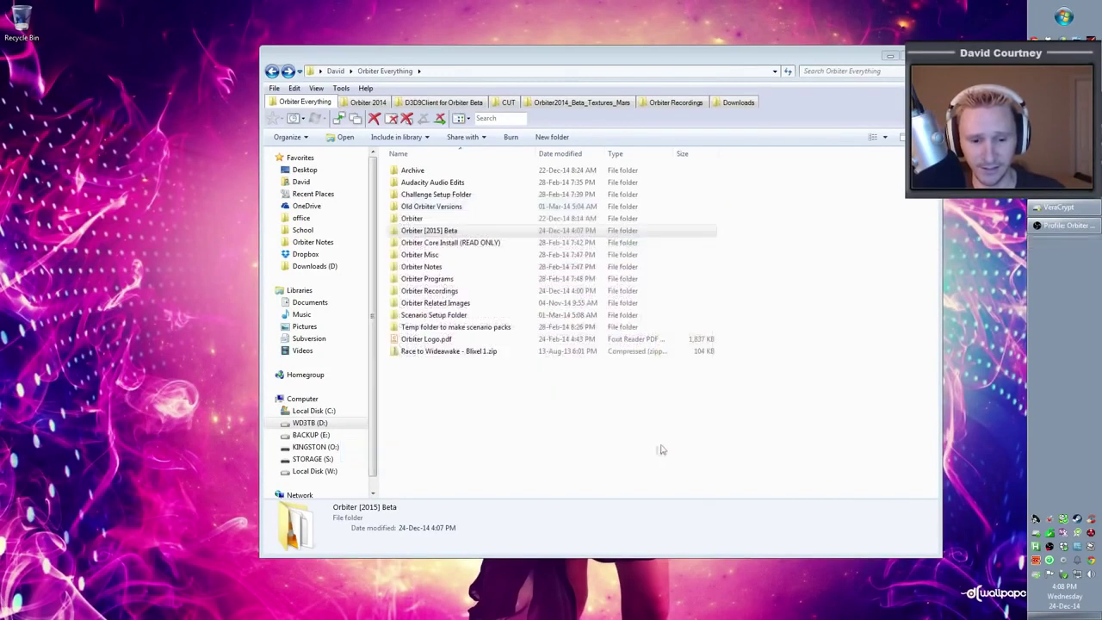
right_click(474, 234)
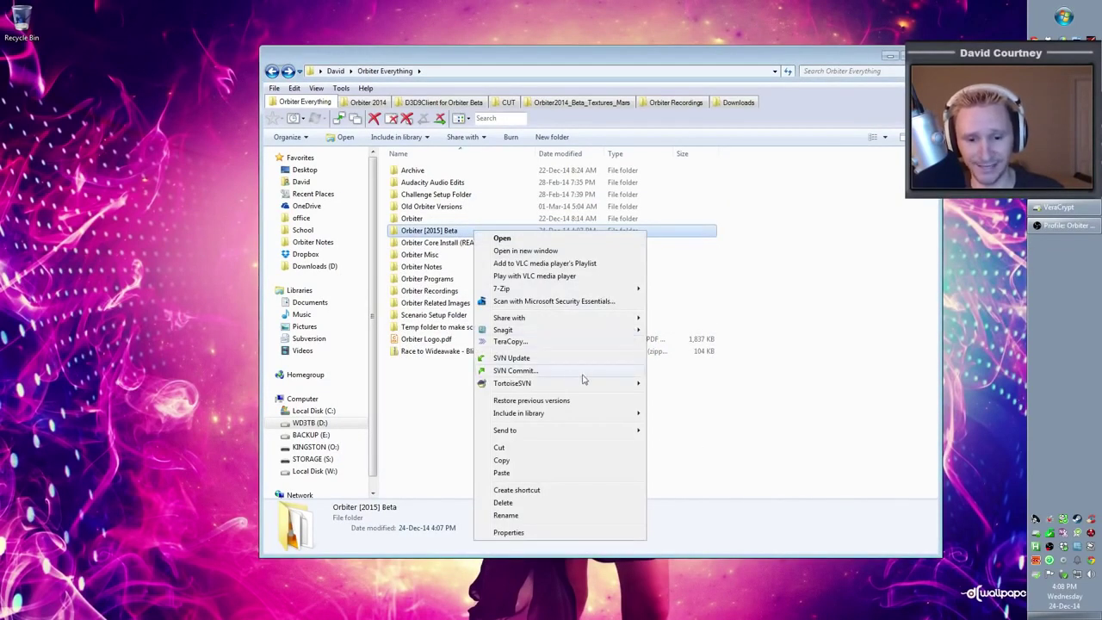
click(533, 358)
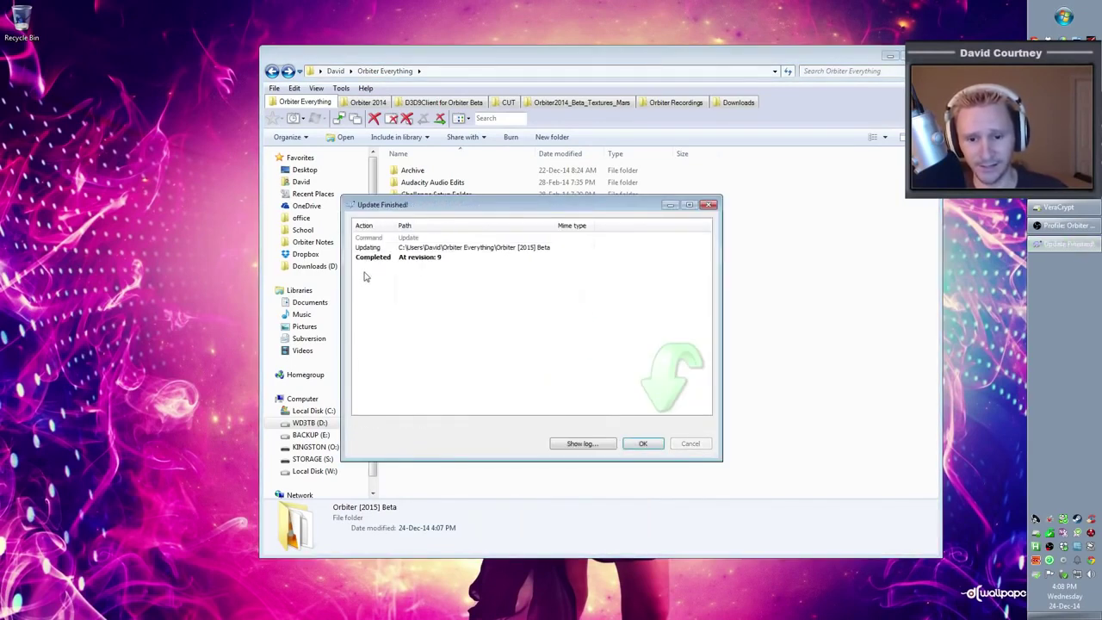
click(642, 443)
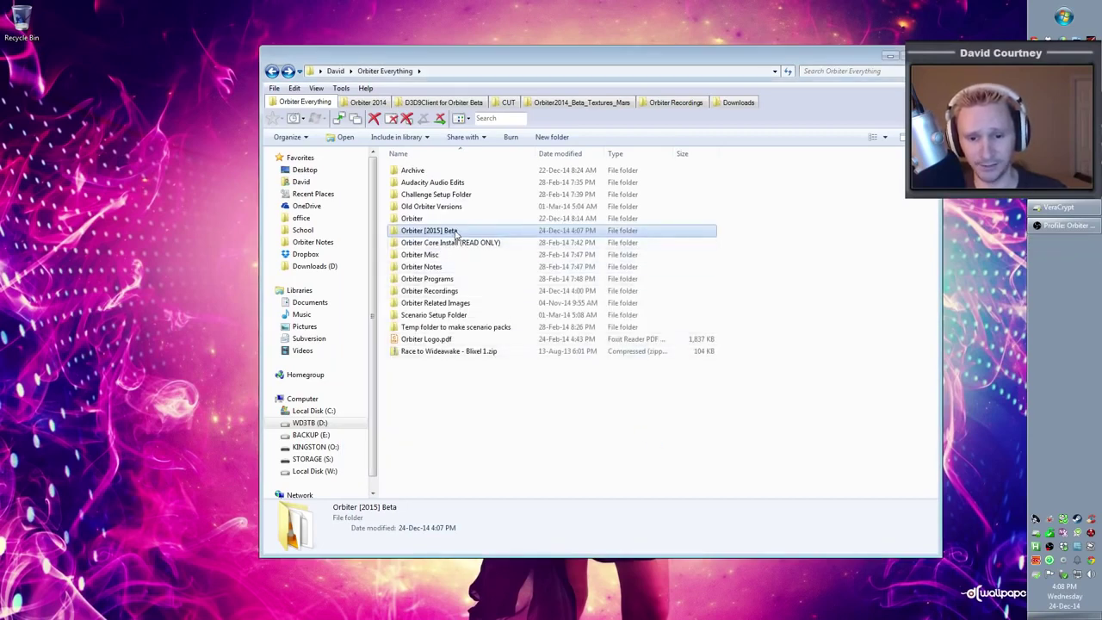
right_click(456, 233)
click(744, 448)
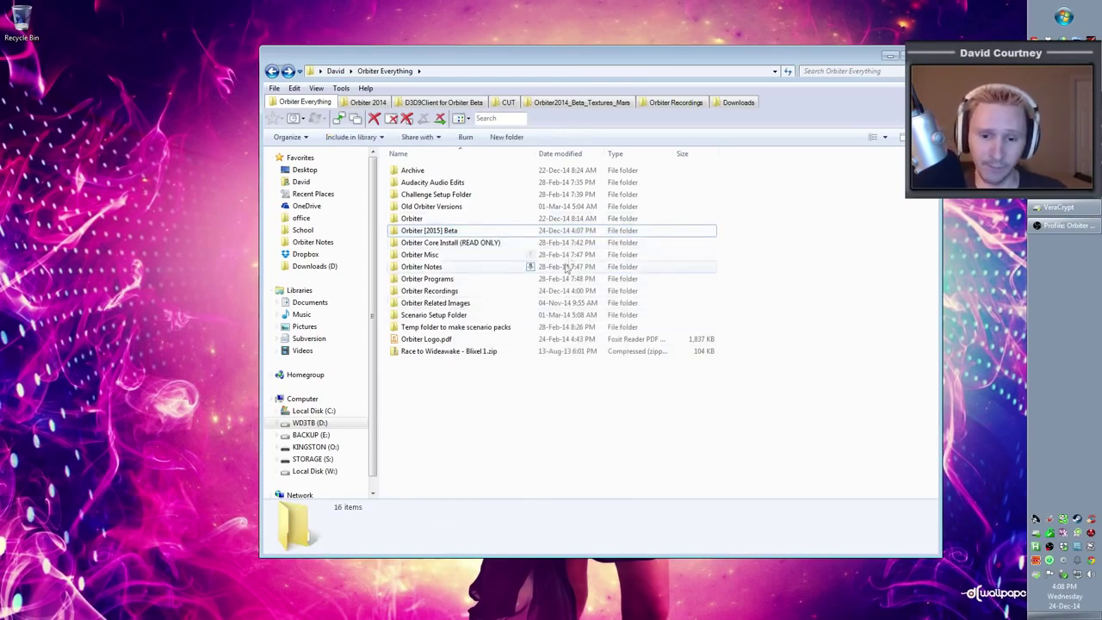
Open the Orbiter [2015] Beta folder and look through the checked-out files.
double_click(495, 232)
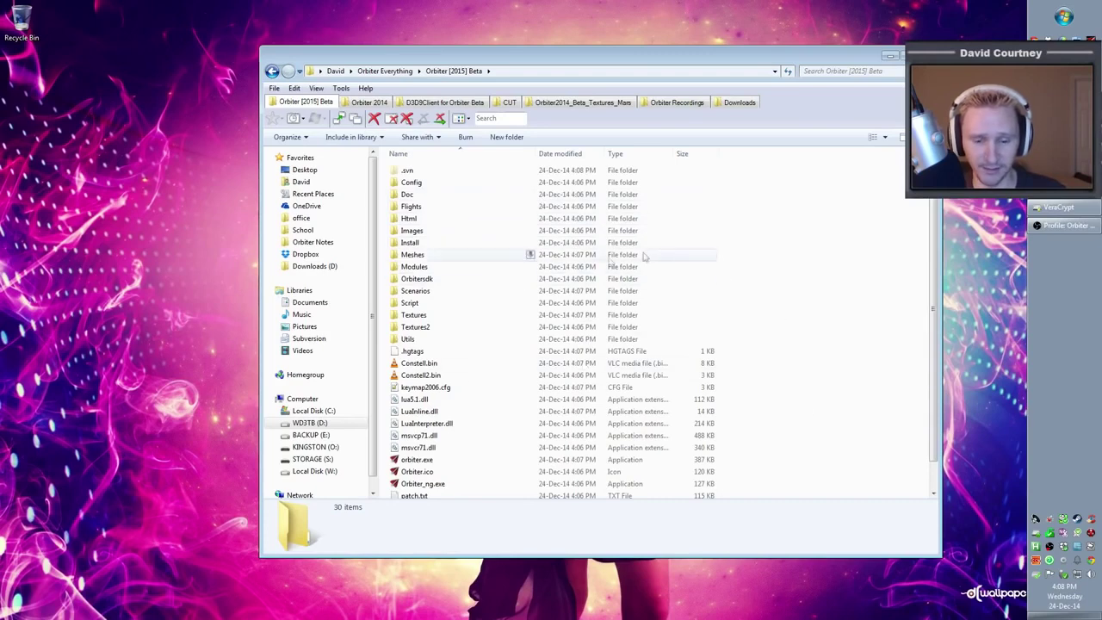
scroll(825, 407, down, 1)
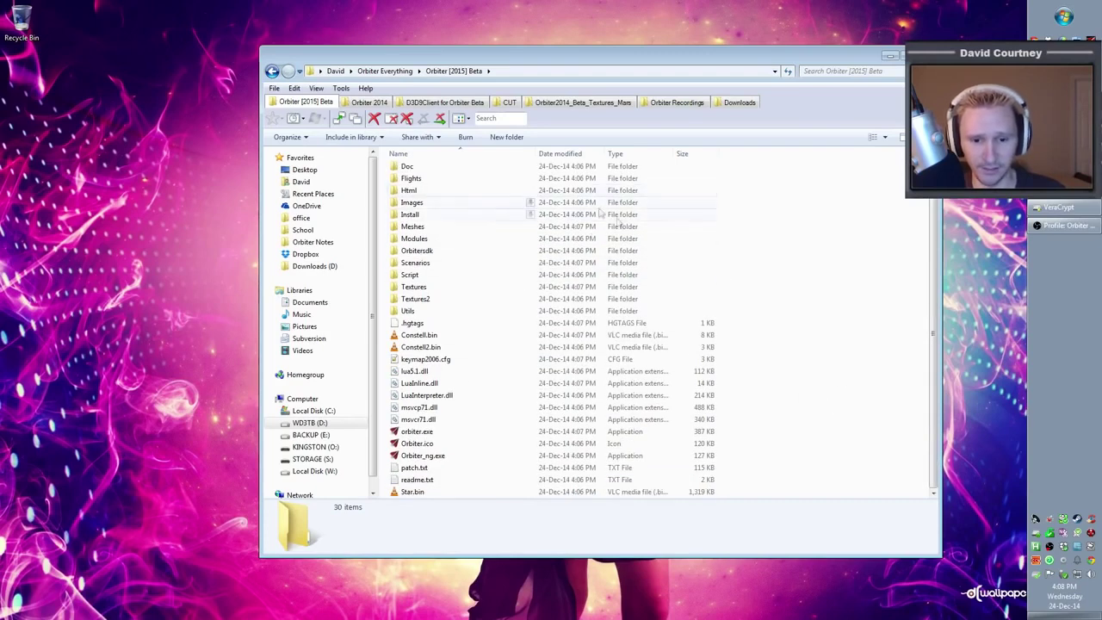
scroll(836, 403, up, 1)
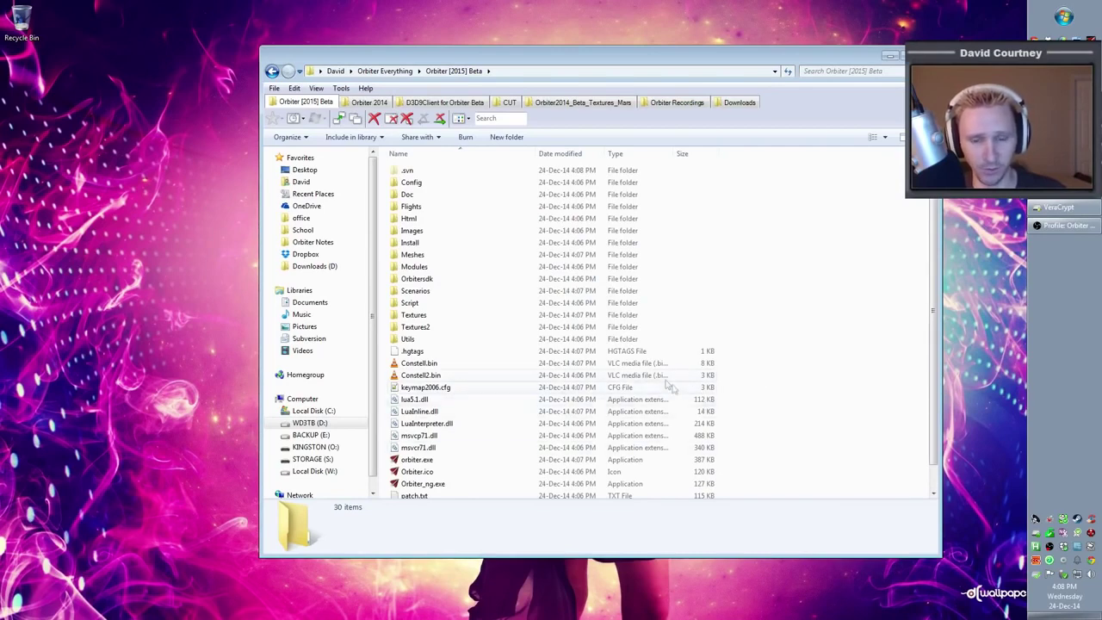
Switch to the Orbiter 2014 folder and inspect the EarthLo.zip and Earth_Cloud.zip texture archives.
click(370, 102)
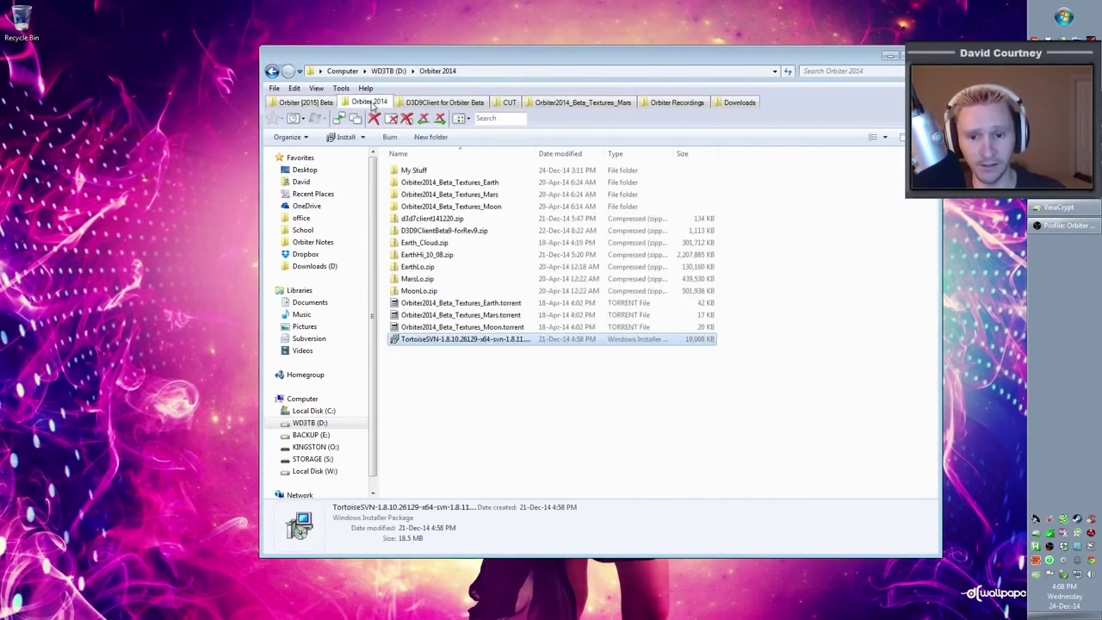
click(446, 267)
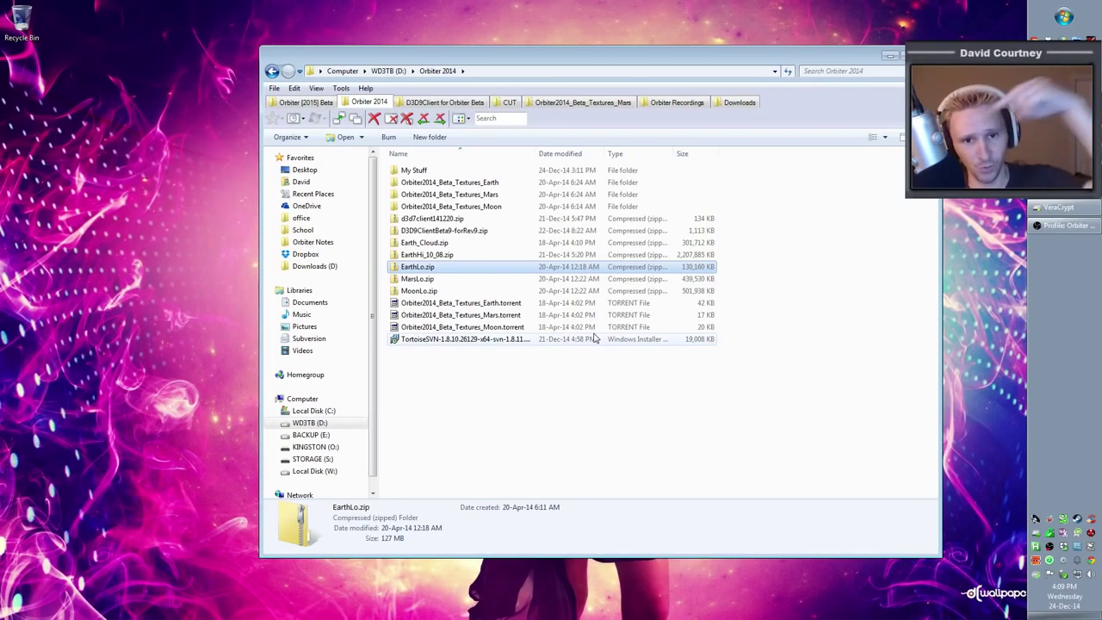
click(446, 246)
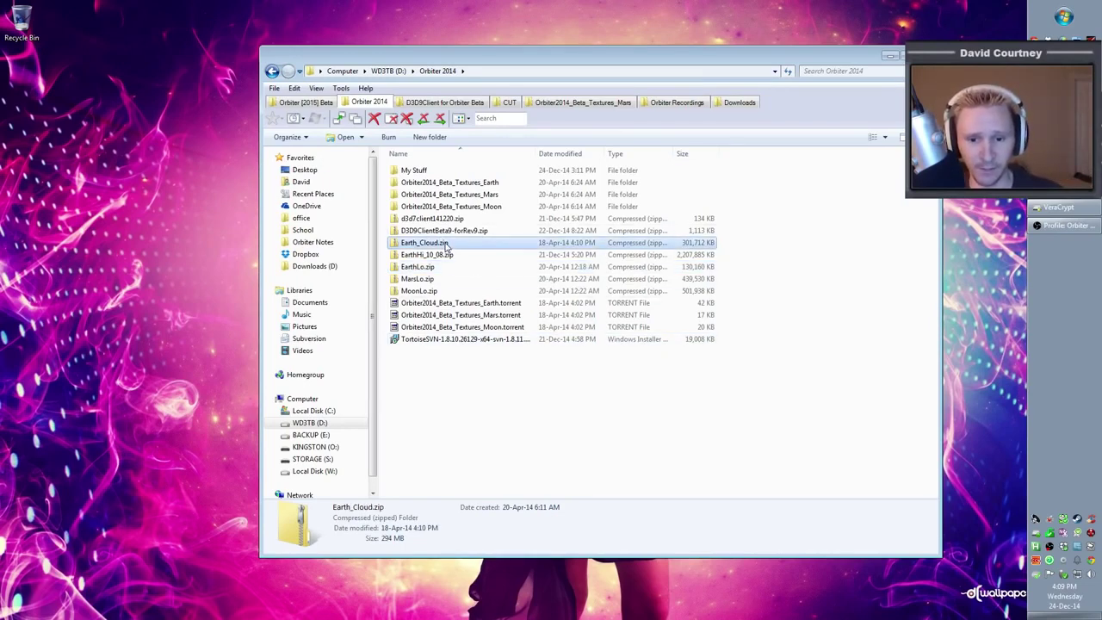
right_click(446, 246)
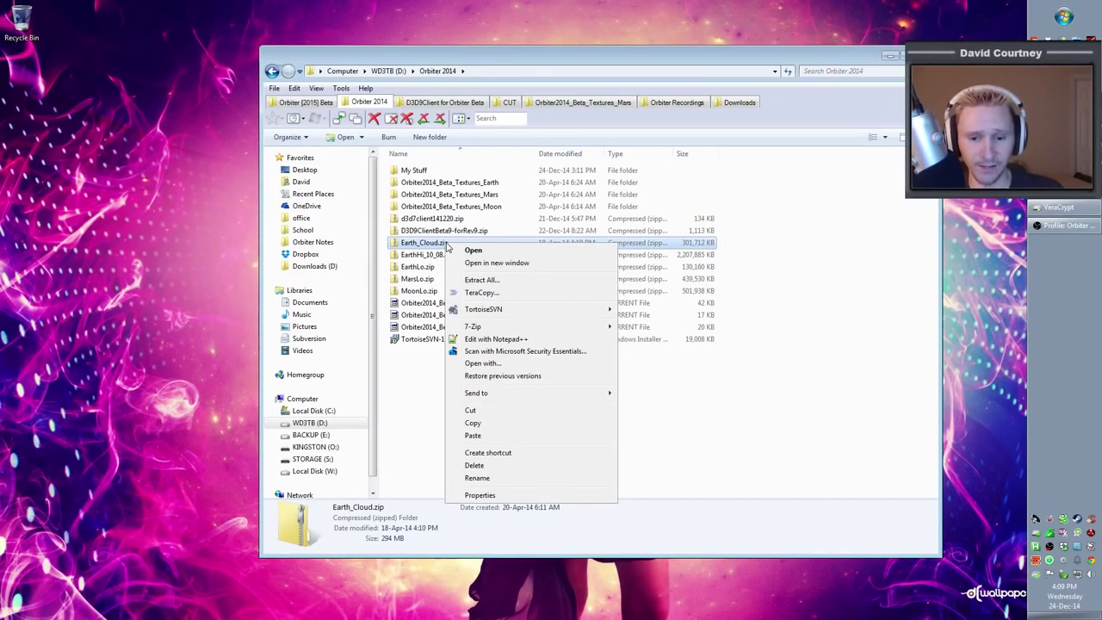
click(398, 400)
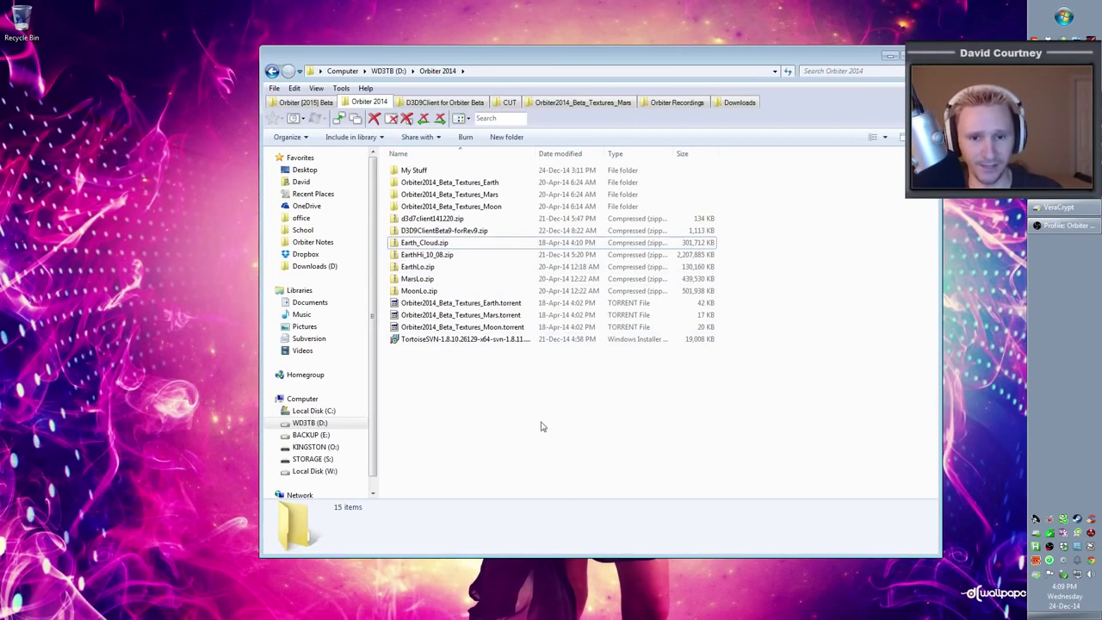
Extract Earth_Cloud.zip with 7-Zip into the Orbiter [2015] Beta folder using full pathnames, and move the progress window clear of the file list.
click(483, 244)
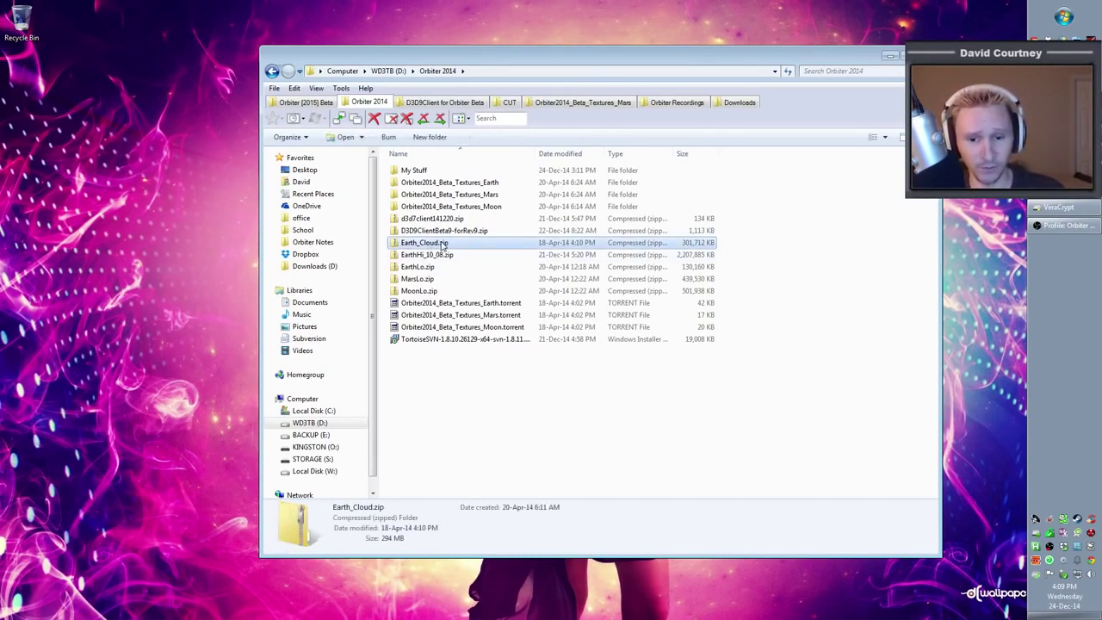
right_click(443, 245)
mouse_move(551, 325)
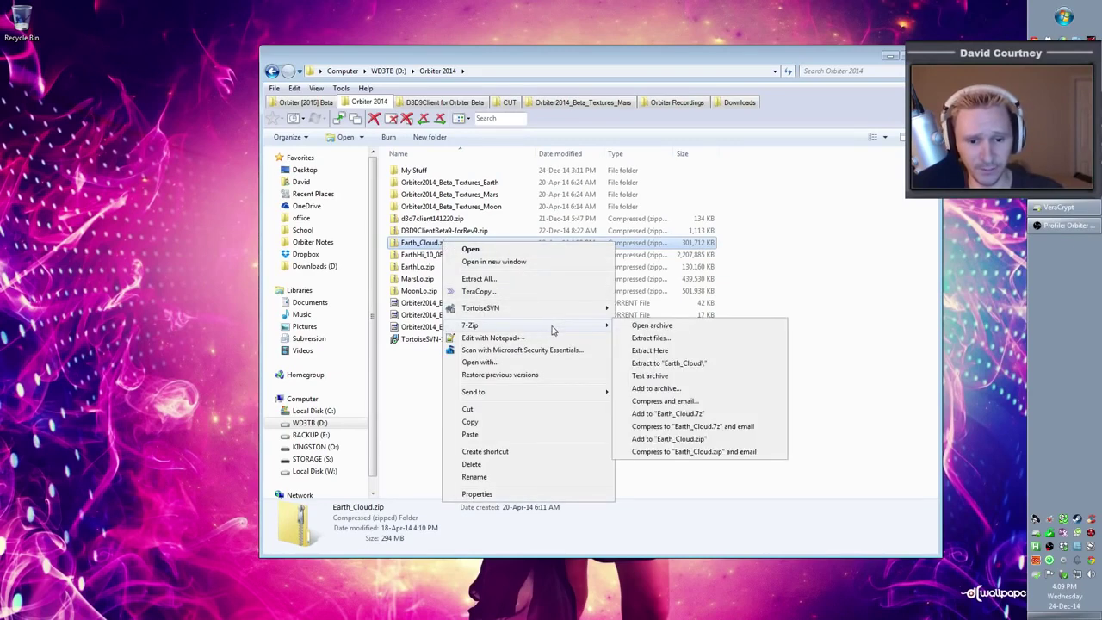
click(677, 339)
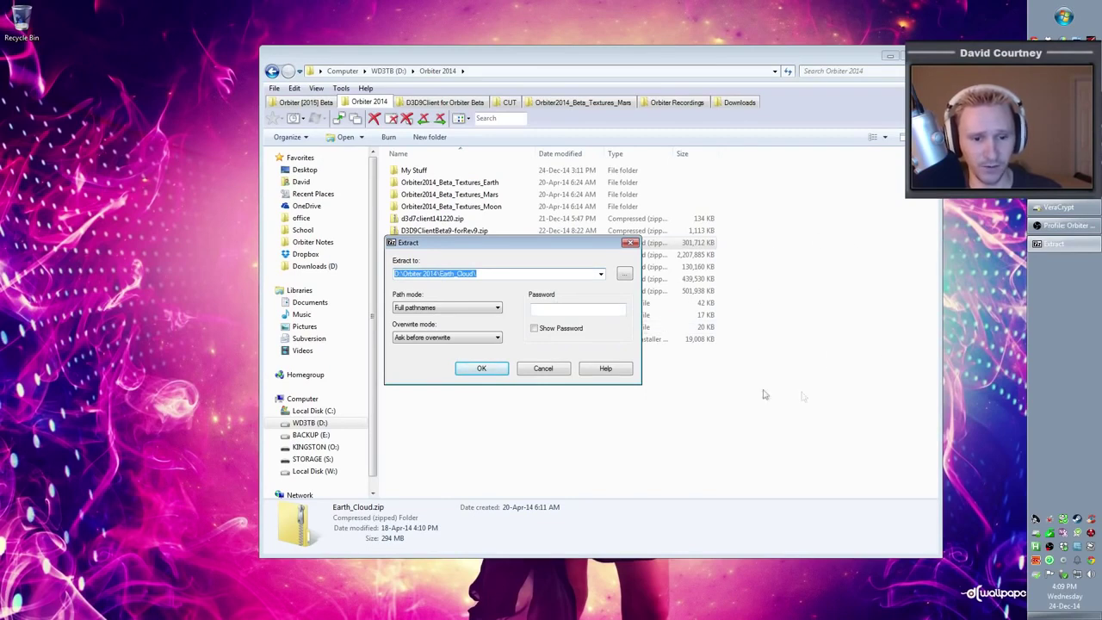
click(600, 274)
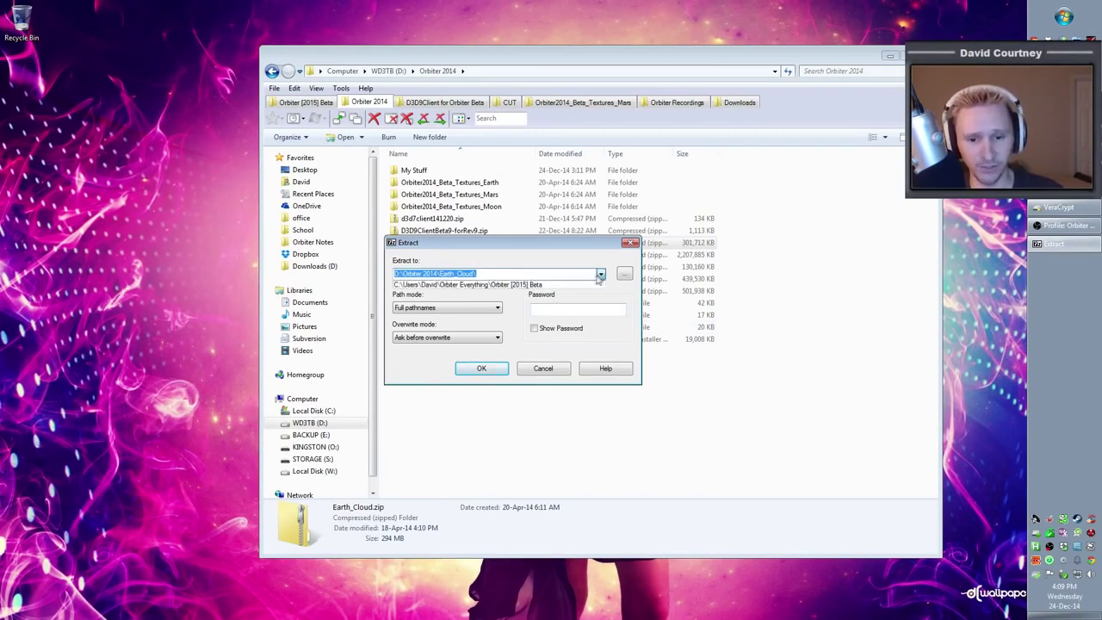
click(567, 285)
click(561, 272)
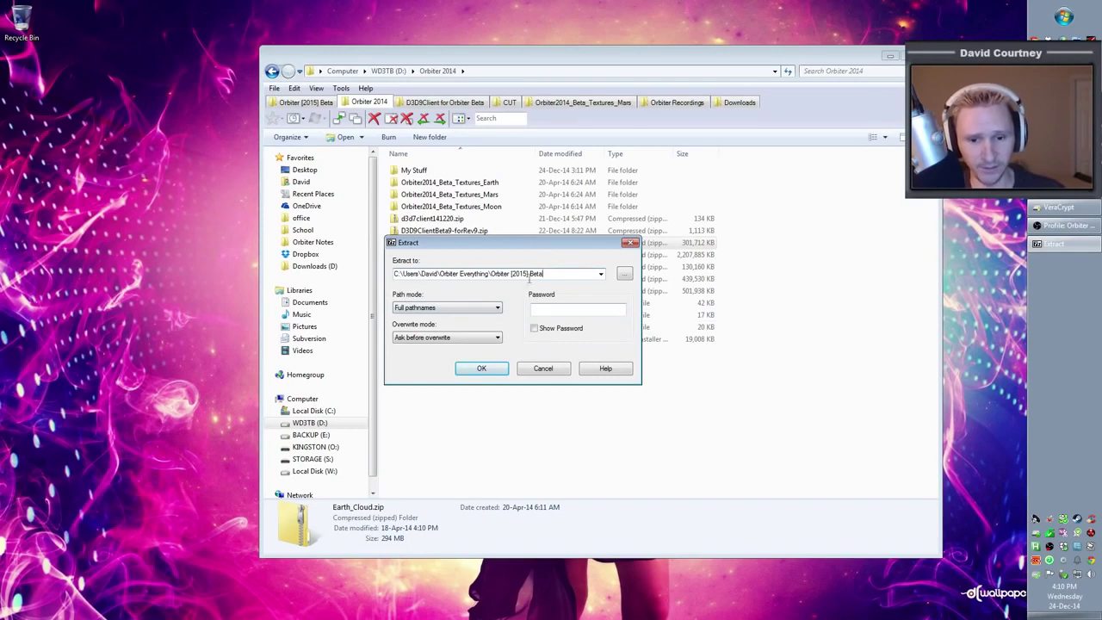
click(487, 374)
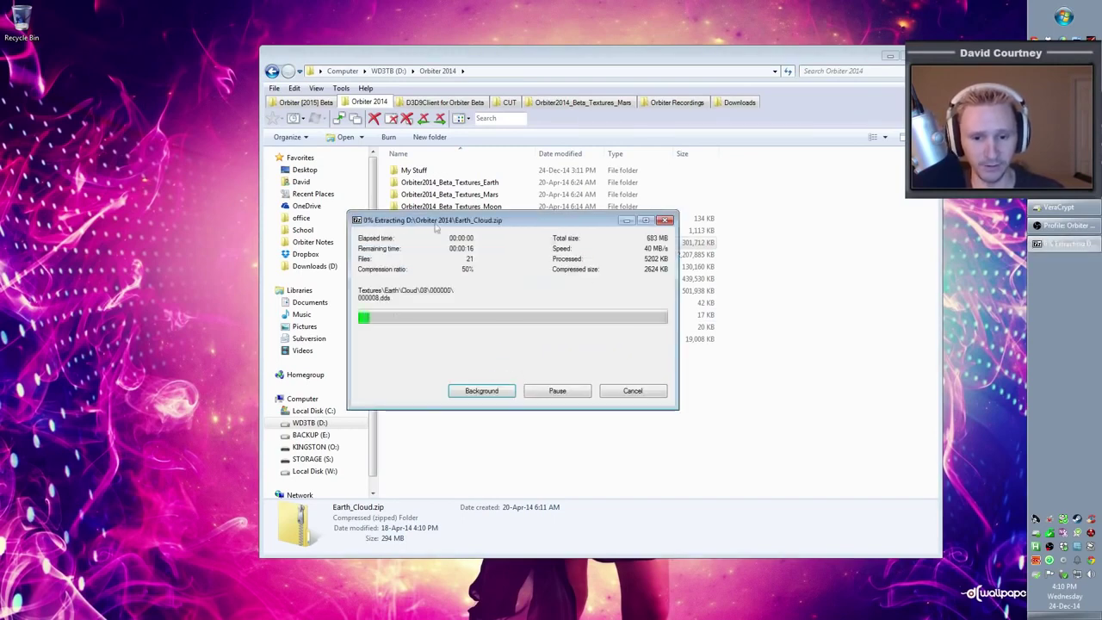
drag(534, 228, 252, 325)
Extract EarthLo.zip with 7-Zip into the Orbiter [2015] Beta folder using full pathnames.
click(424, 267)
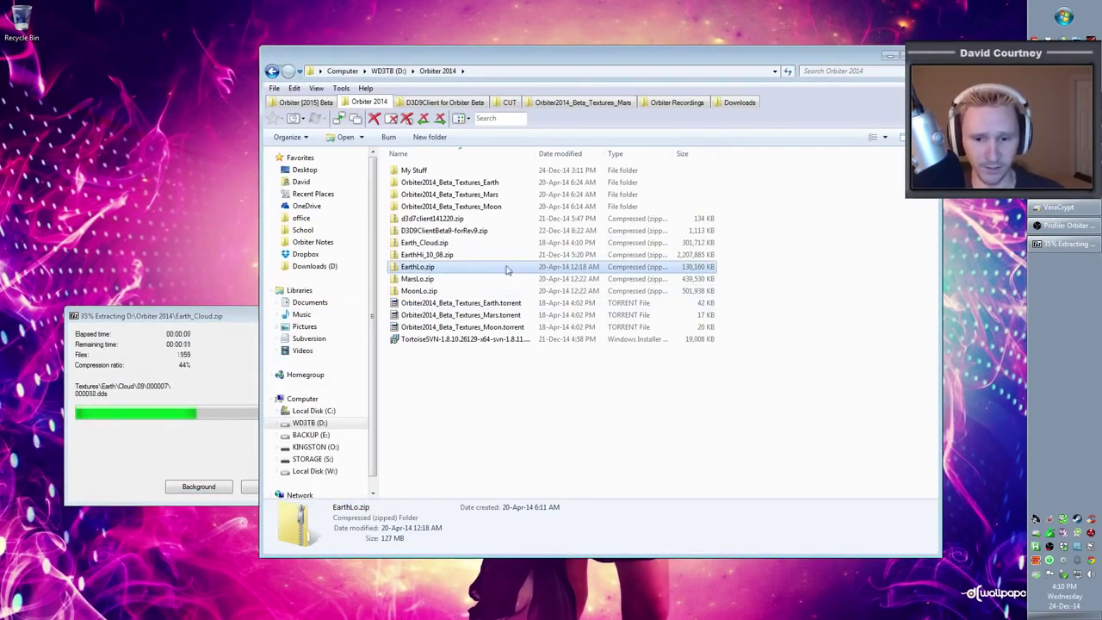
right_click(506, 269)
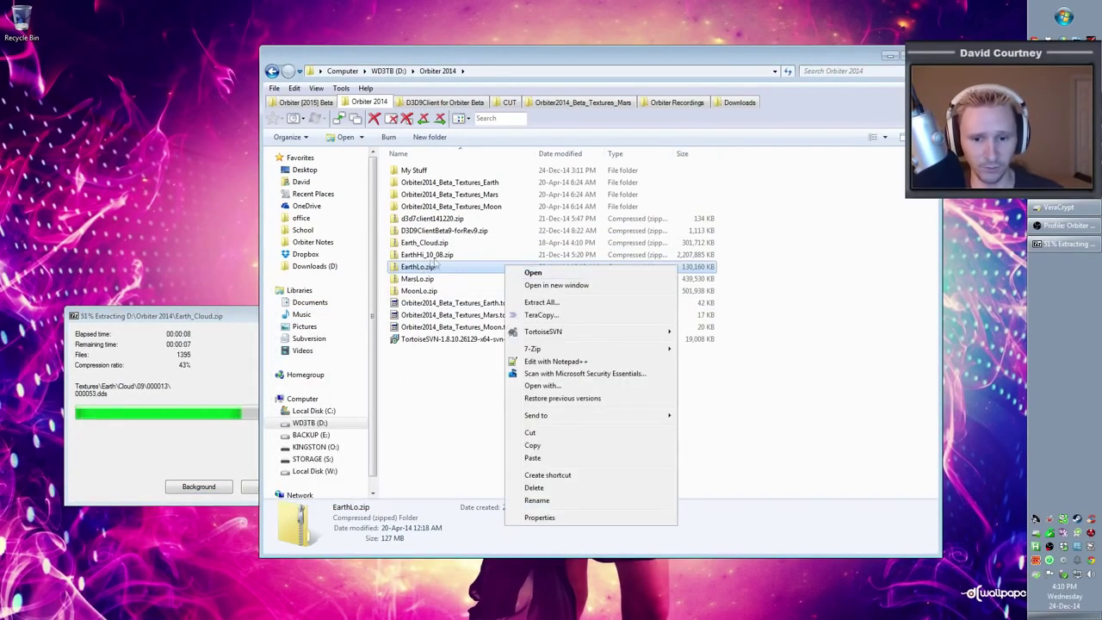
mouse_move(637, 348)
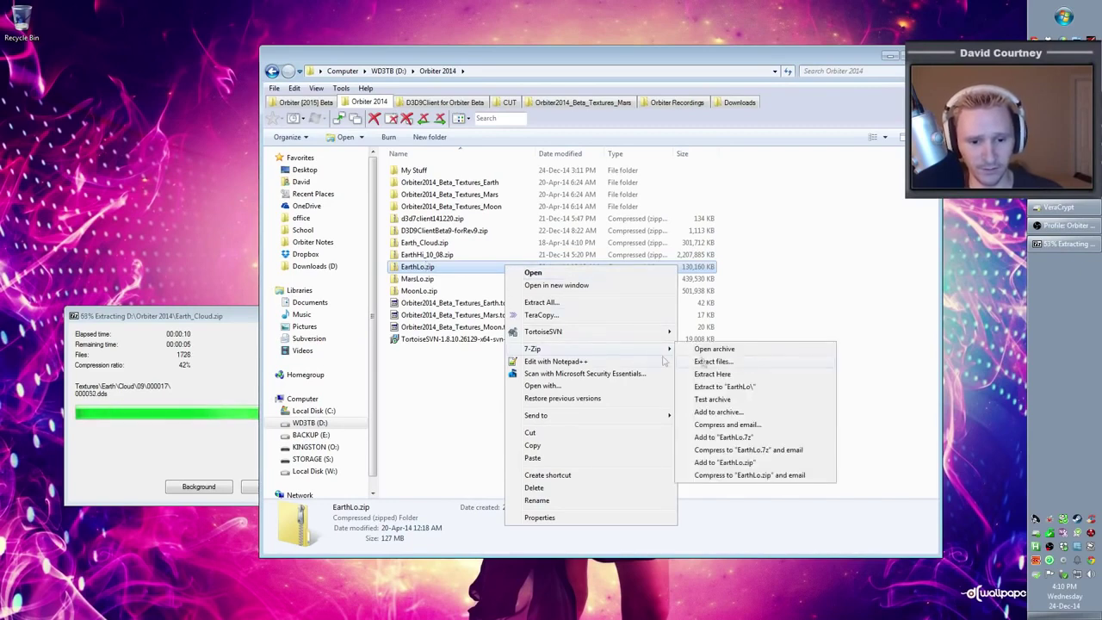
click(745, 365)
click(600, 273)
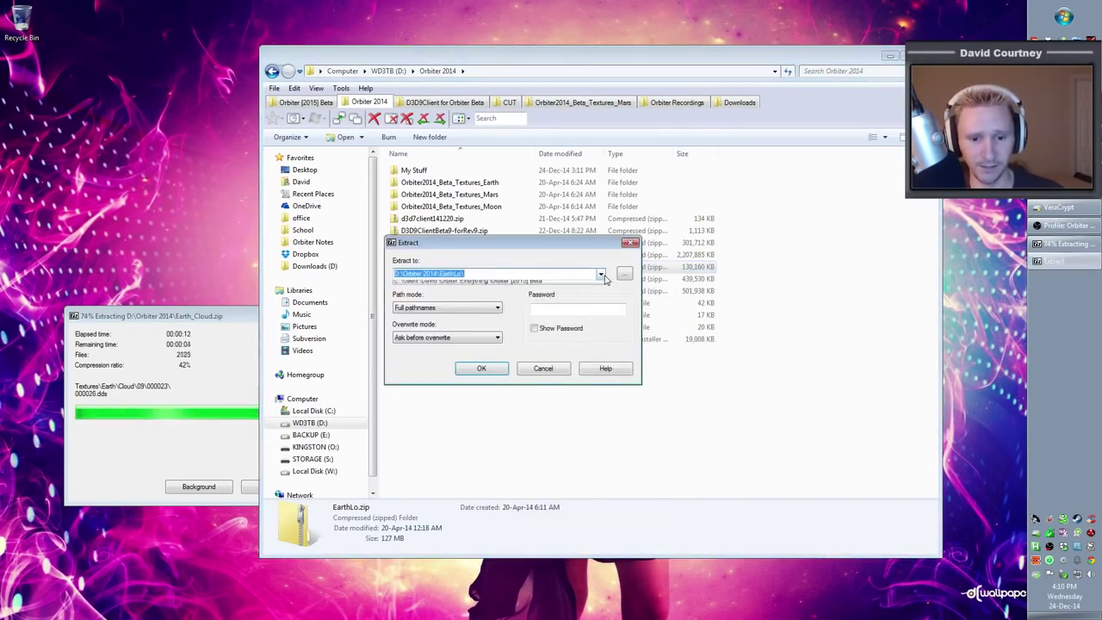
click(580, 291)
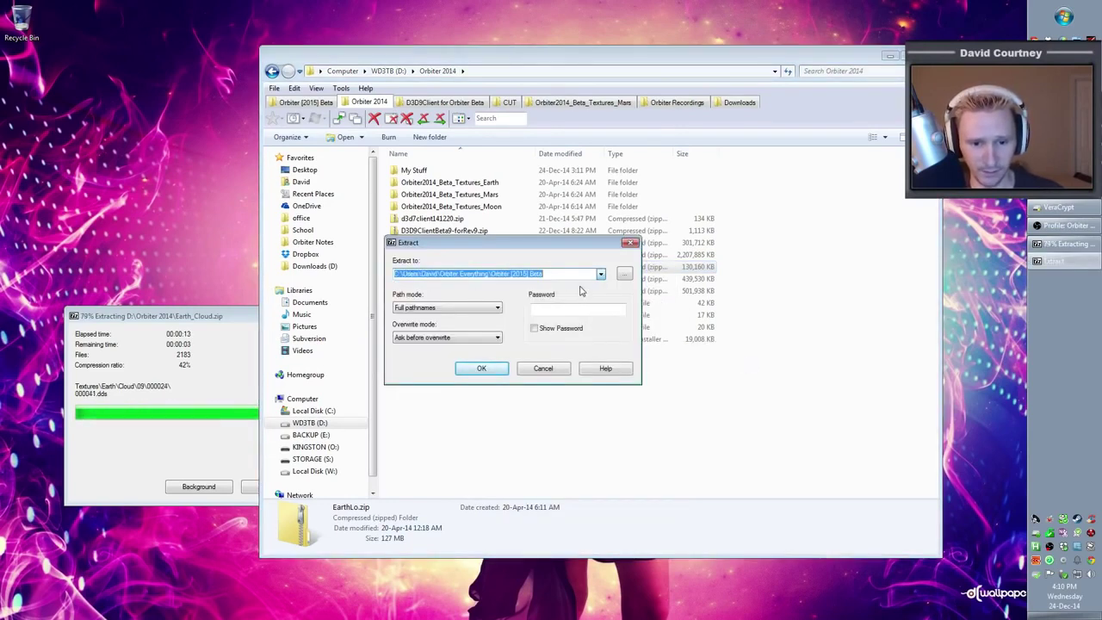
click(483, 368)
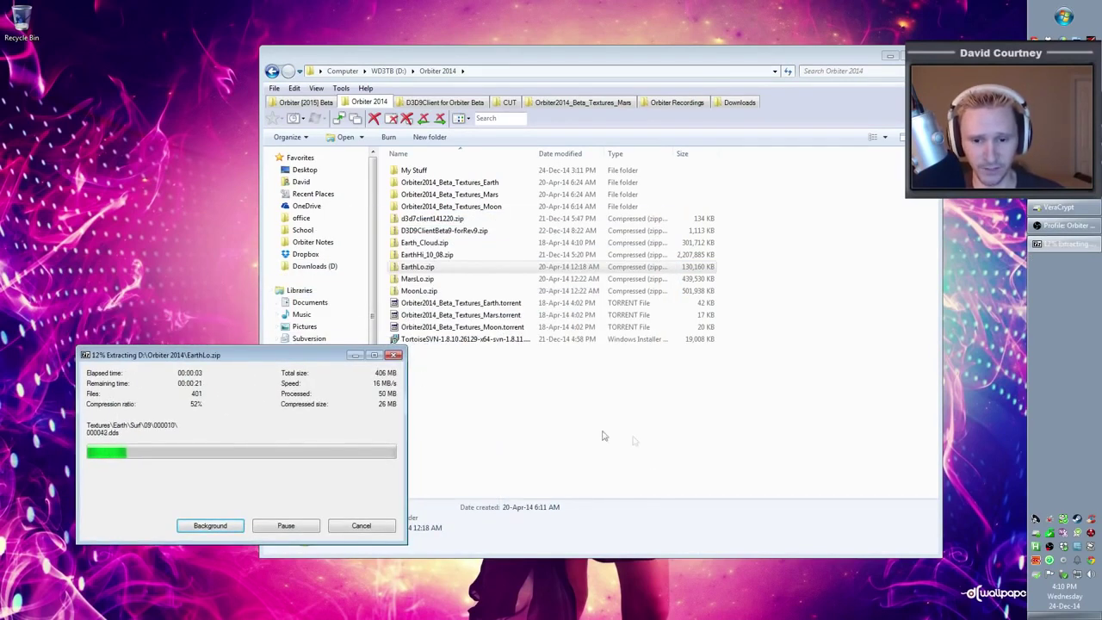
Extract MoonLo.zip with 7-Zip into the Orbiter [2015] Beta folder, keeping full pathnames and asking before overwriting.
click(450, 291)
right_click(450, 291)
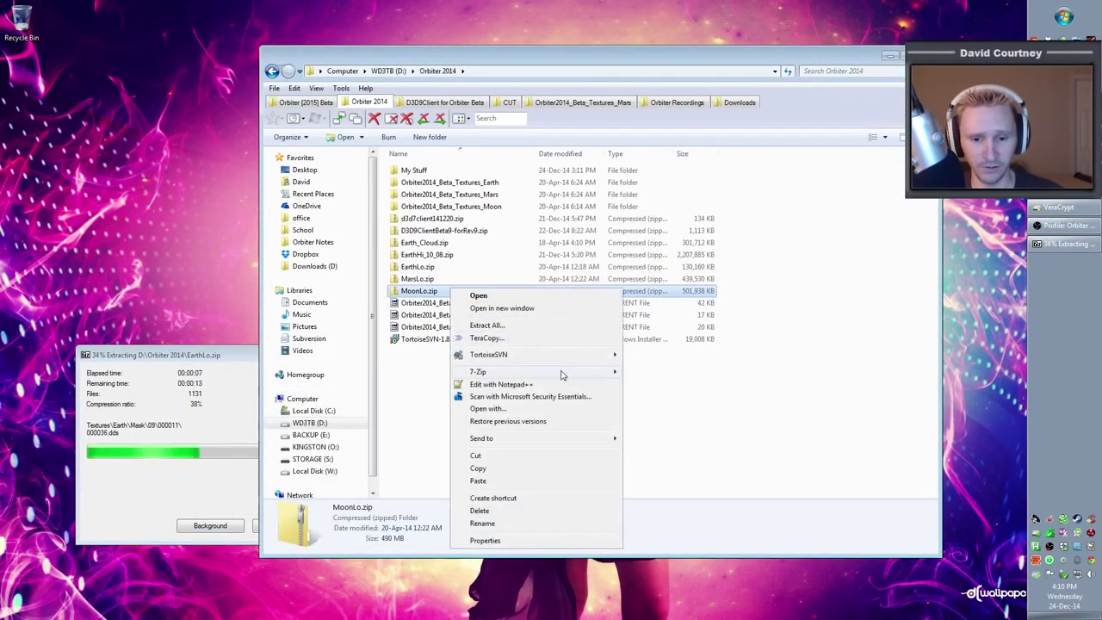
mouse_move(517, 371)
click(736, 384)
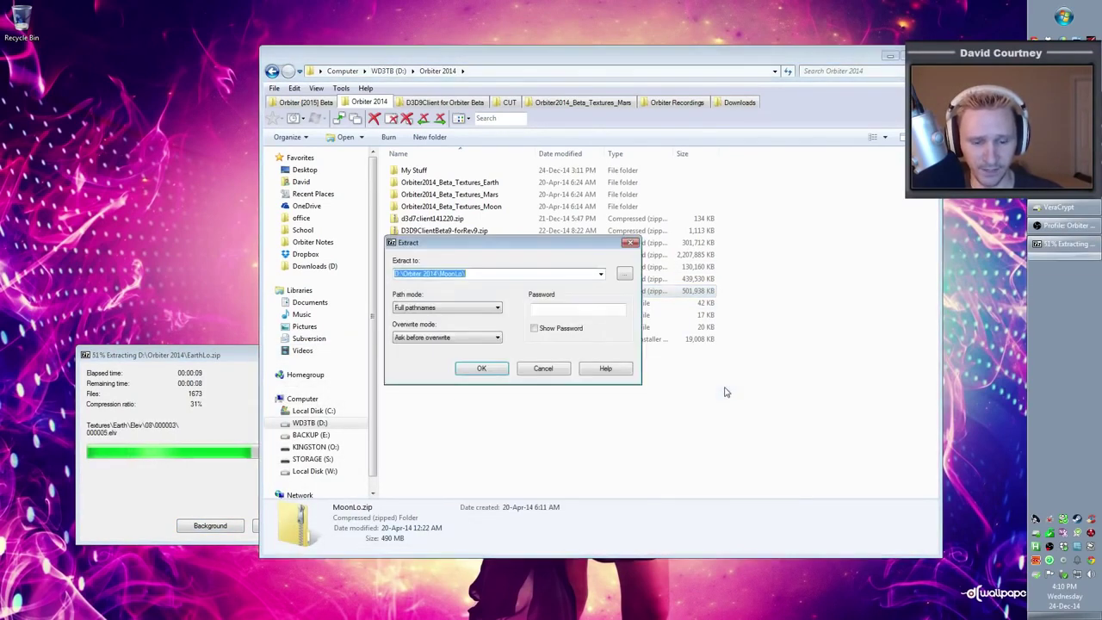
click(601, 273)
click(571, 289)
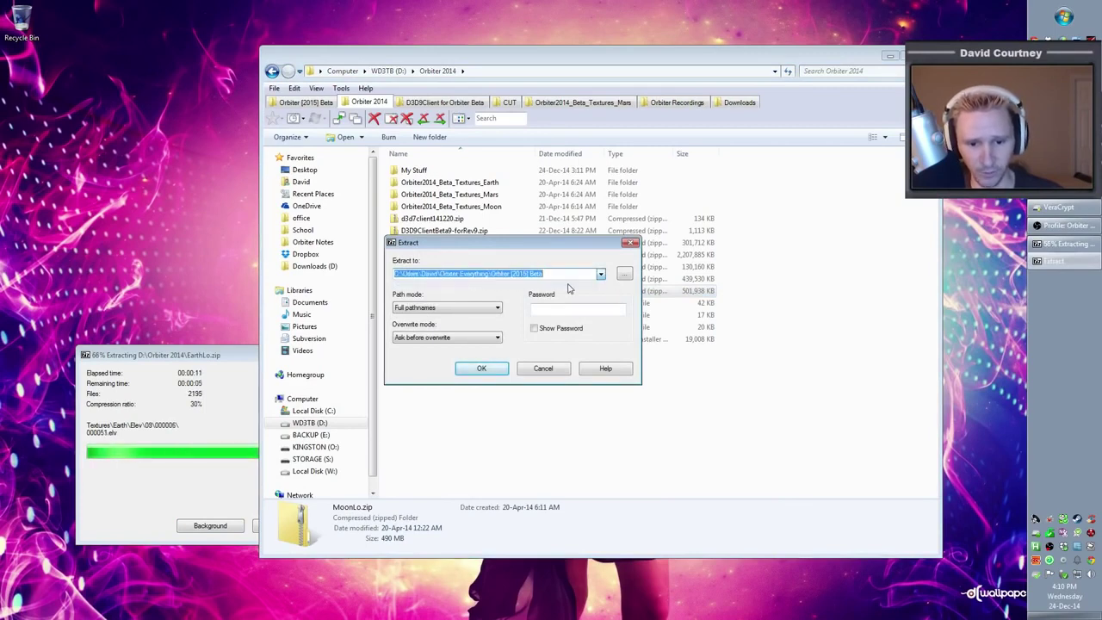
click(504, 374)
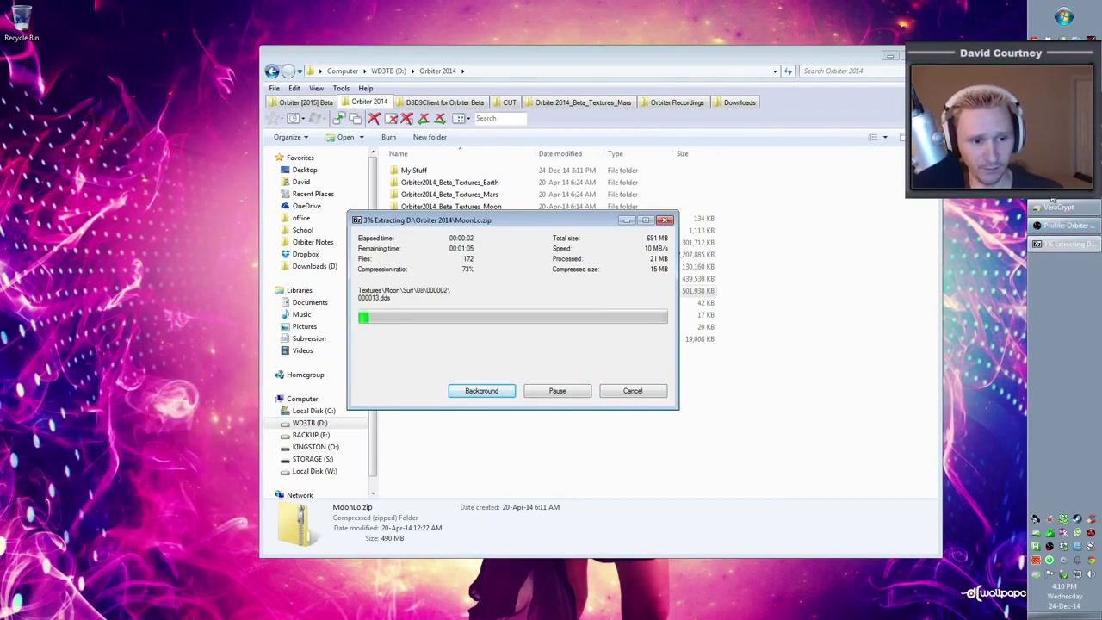
Switch to the browser, review the required and optional Earth, Moon and Mars texture packs, and minimize the browser.
click(1066, 224)
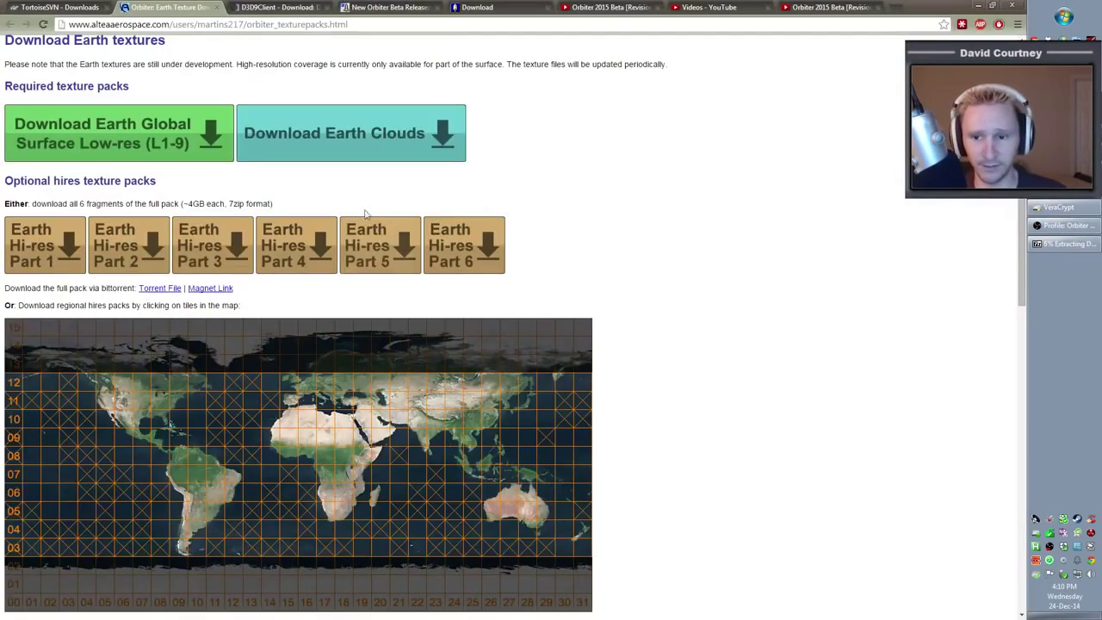
scroll(944, 346, down, 12)
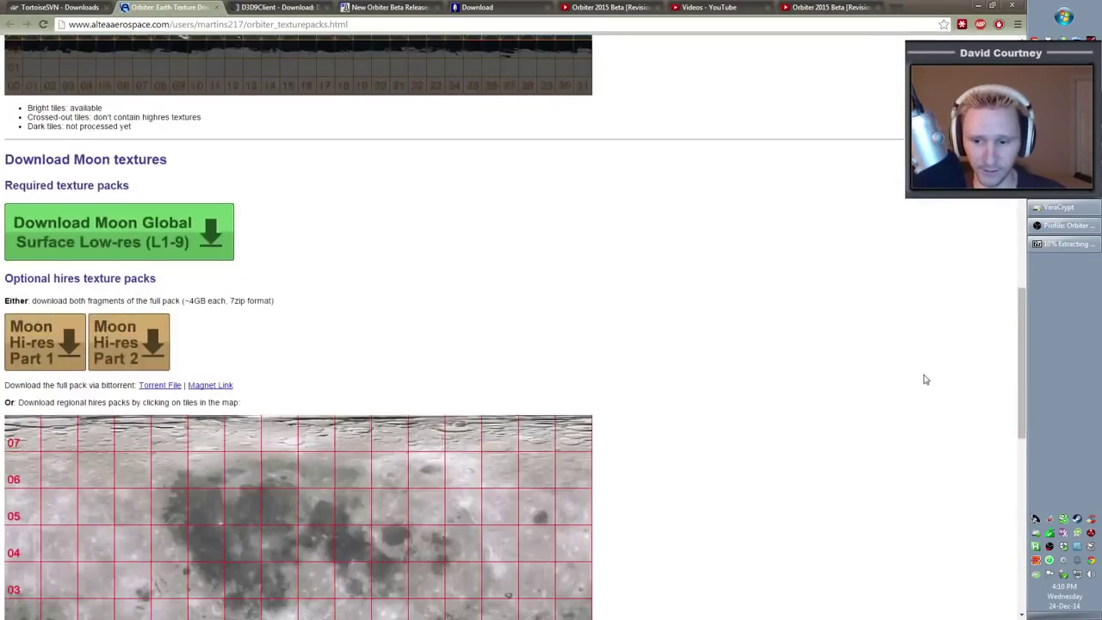
scroll(924, 380, down, 1)
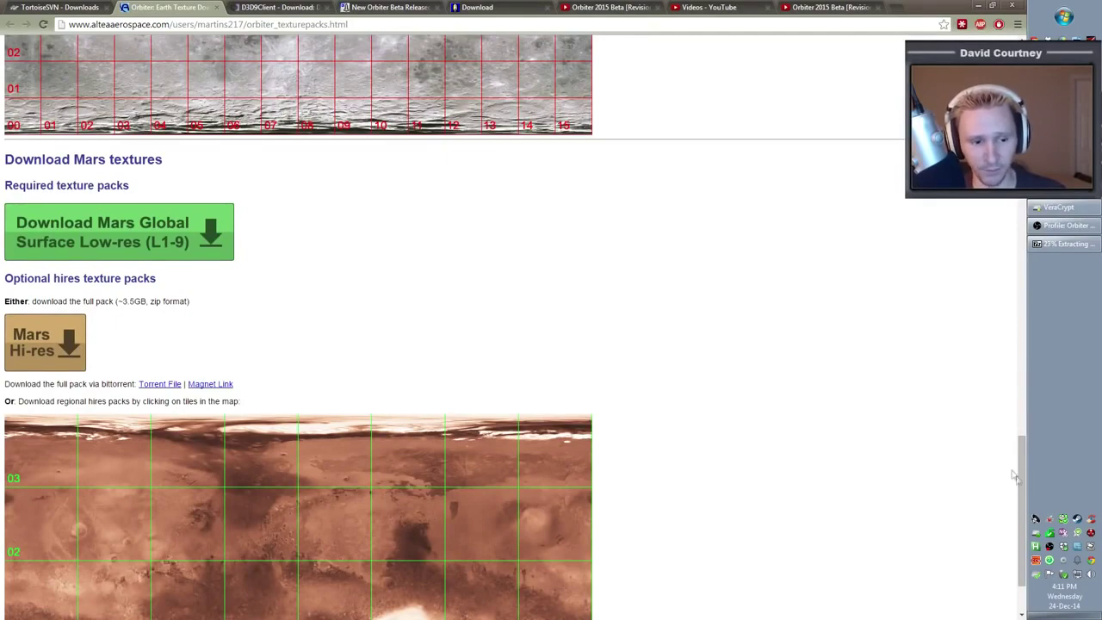
drag(1020, 516, 1016, 245)
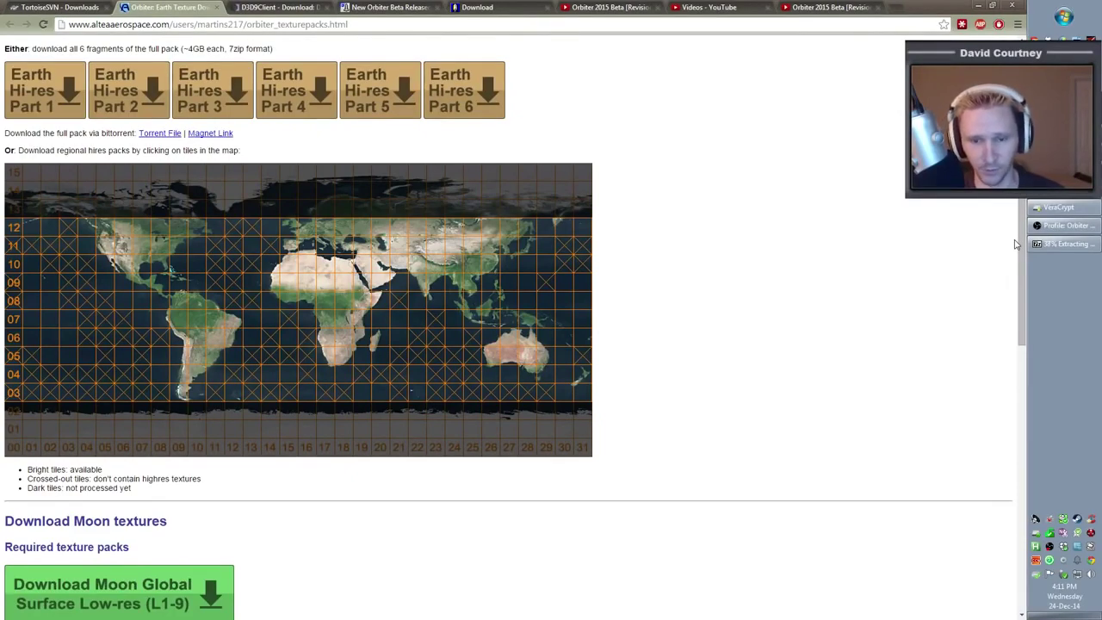
drag(1016, 269, 1018, 482)
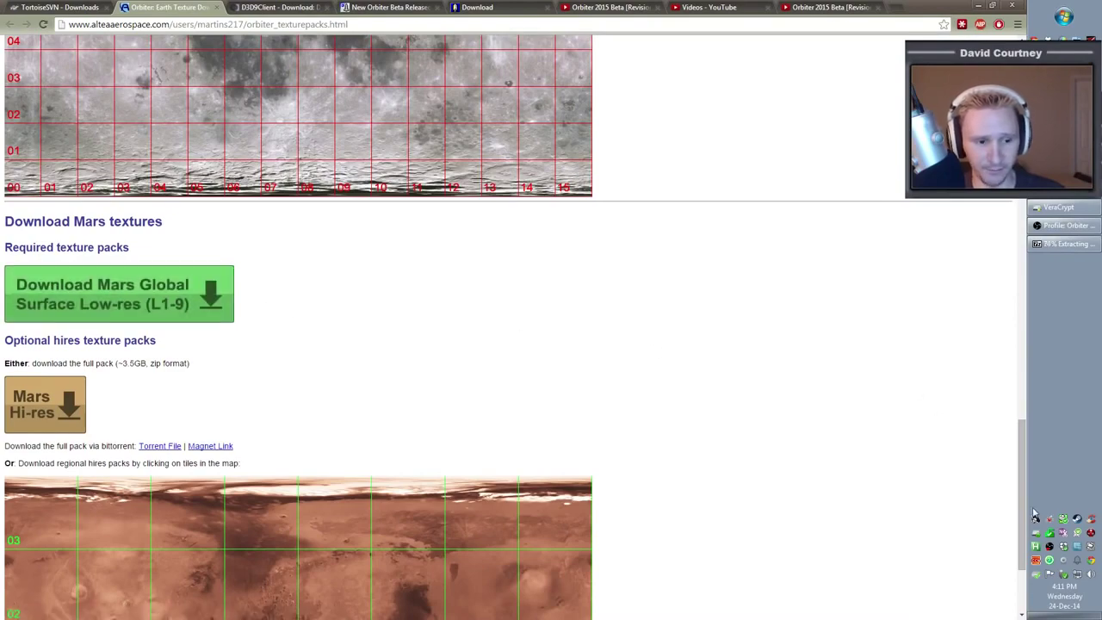
drag(1025, 504, 1022, 334)
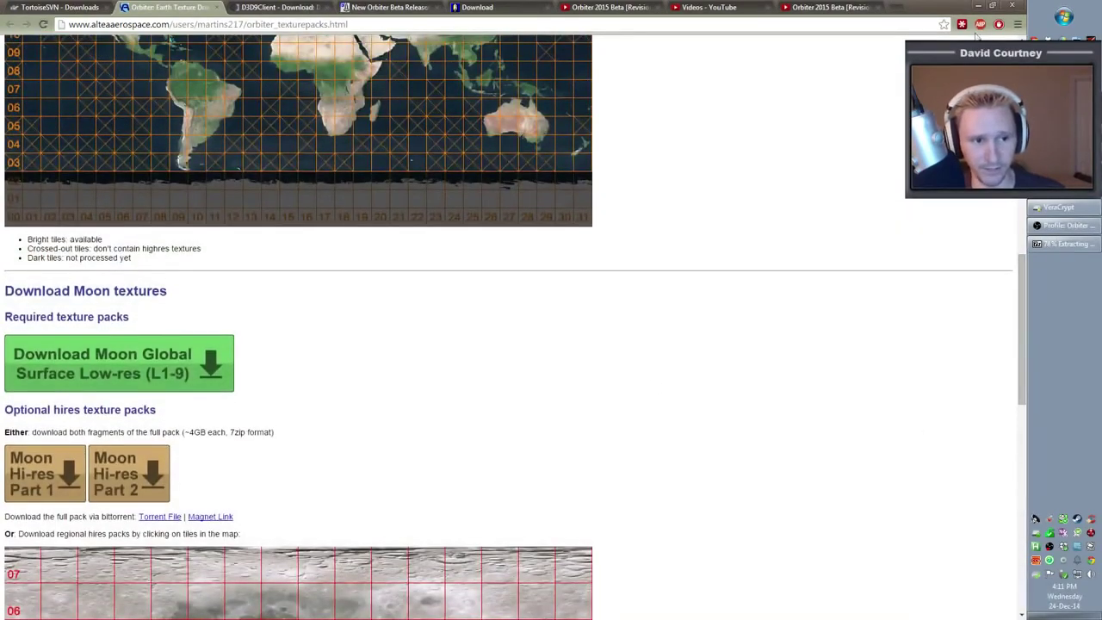
click(982, 7)
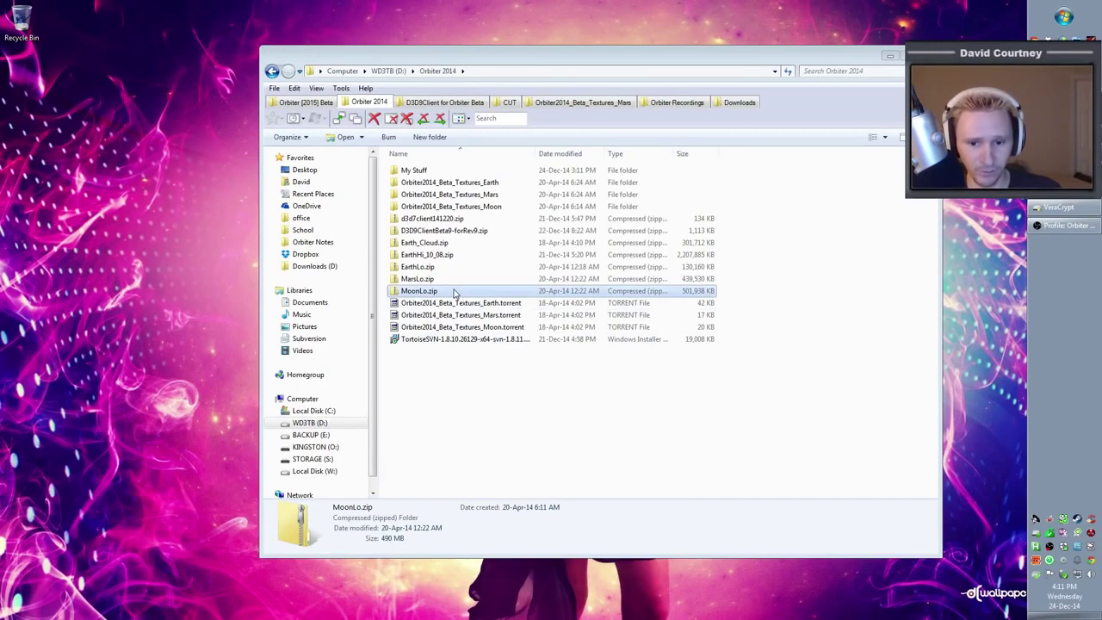
Run orbiter.exe from the Orbiter [2015] Beta folder and launch Orbiter once the installation verification completes.
click(319, 102)
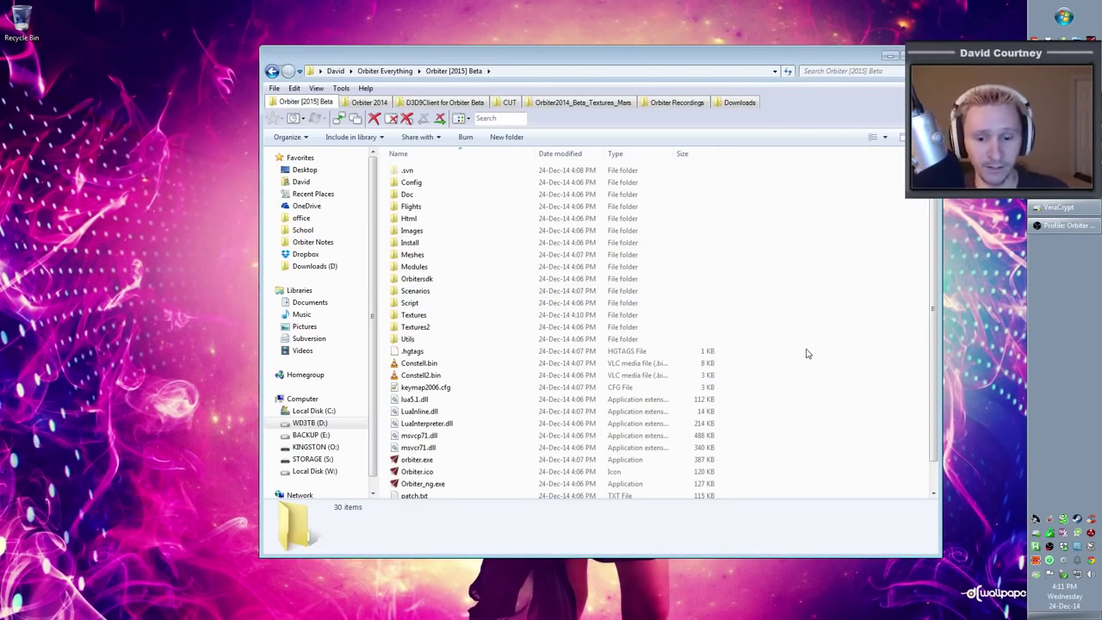
scroll(806, 353, down, 1)
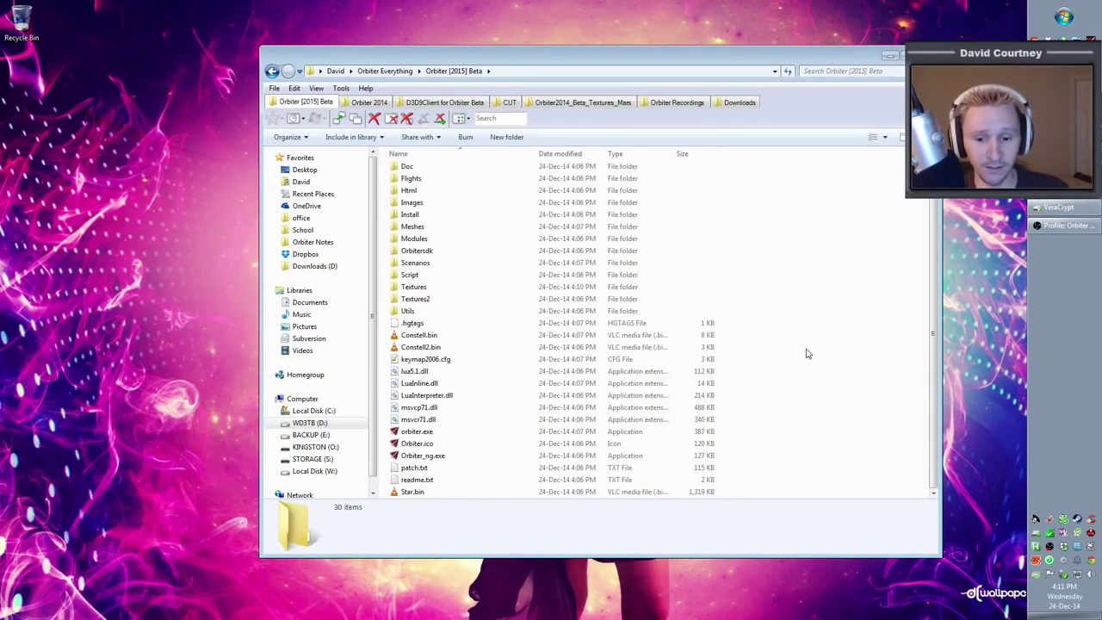
click(475, 435)
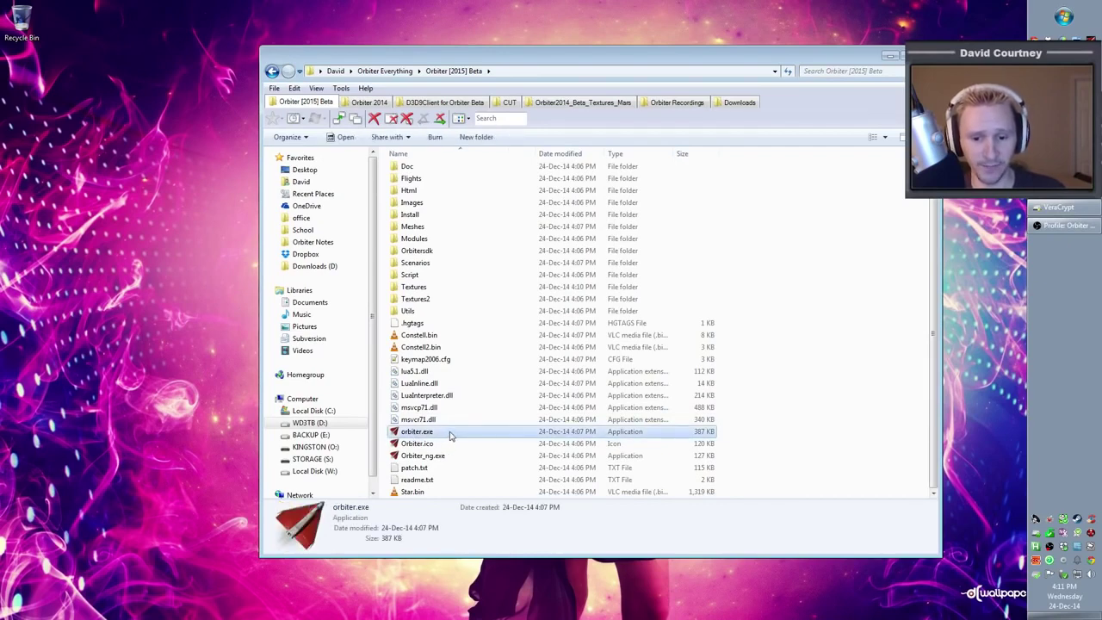
double_click(450, 436)
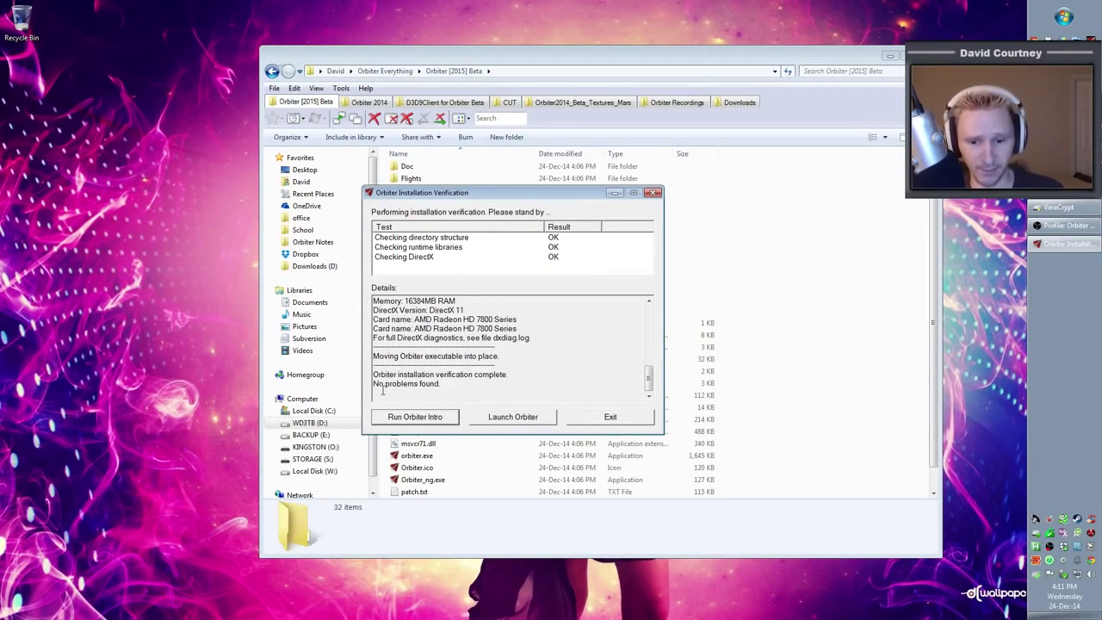
drag(375, 383, 442, 384)
click(535, 416)
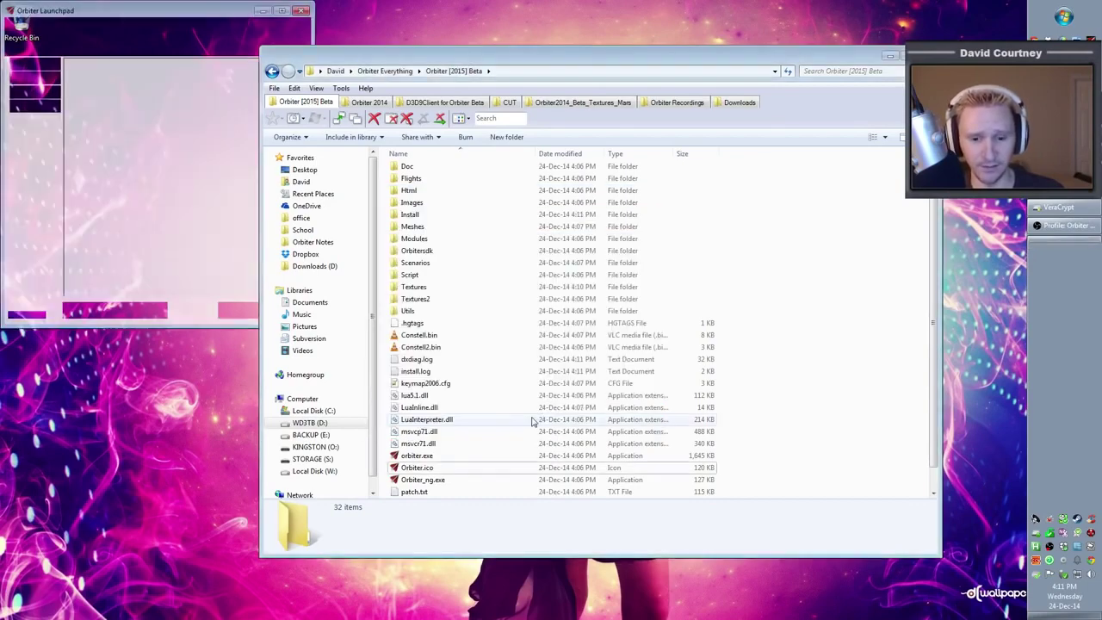
Move the Orbiter Launchpad over the file window and set its video mode to full screen at 1920 x 1080.
drag(222, 15, 542, 96)
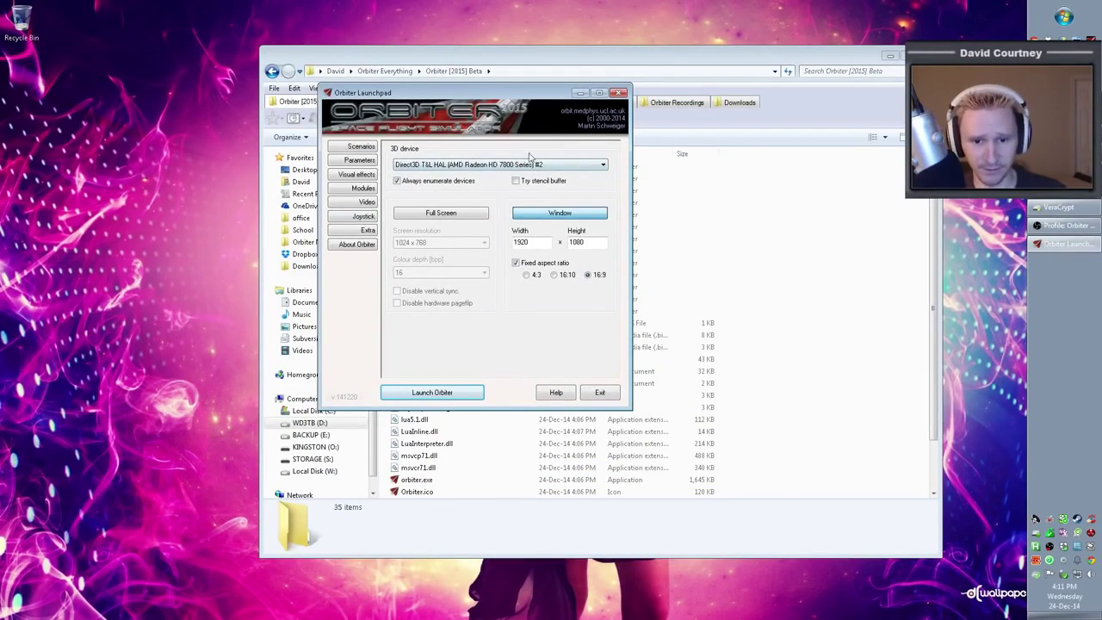
click(604, 166)
click(605, 168)
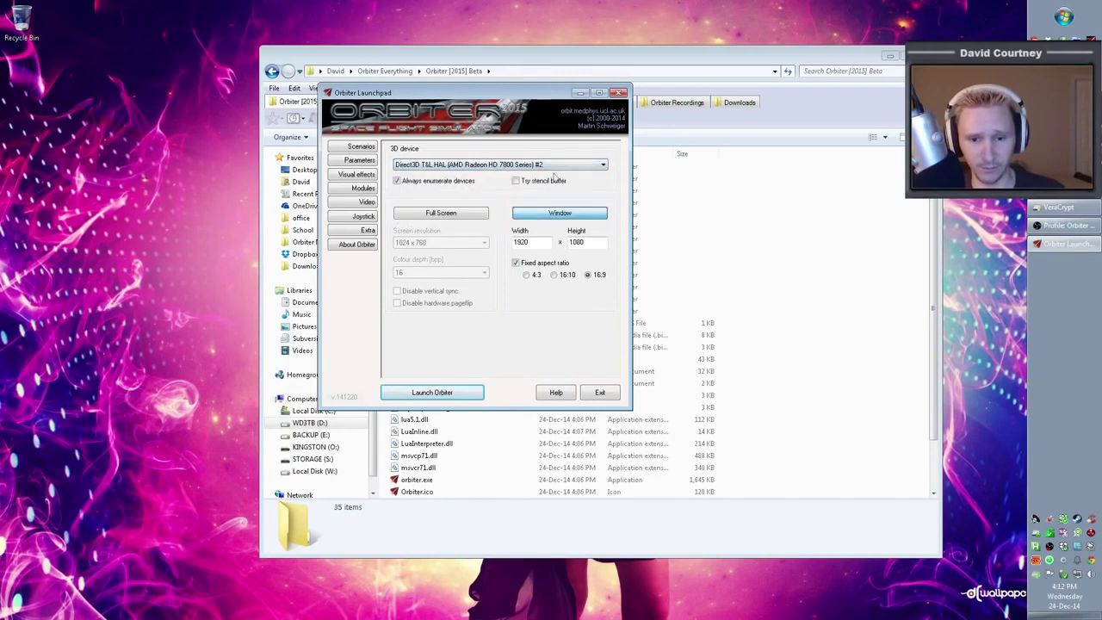
click(469, 214)
click(483, 245)
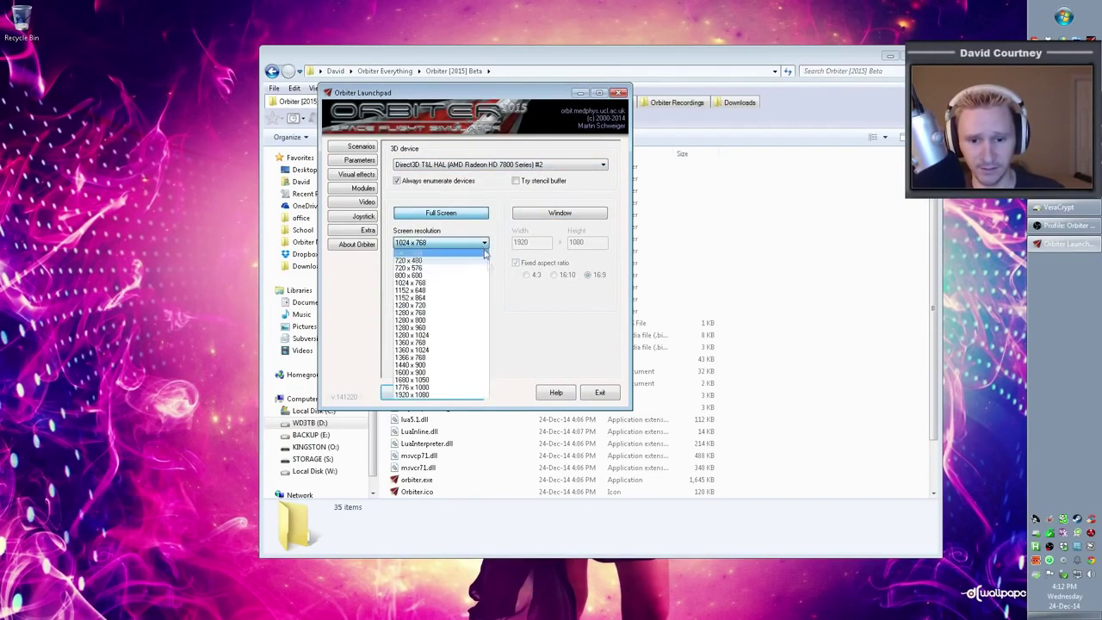
click(456, 394)
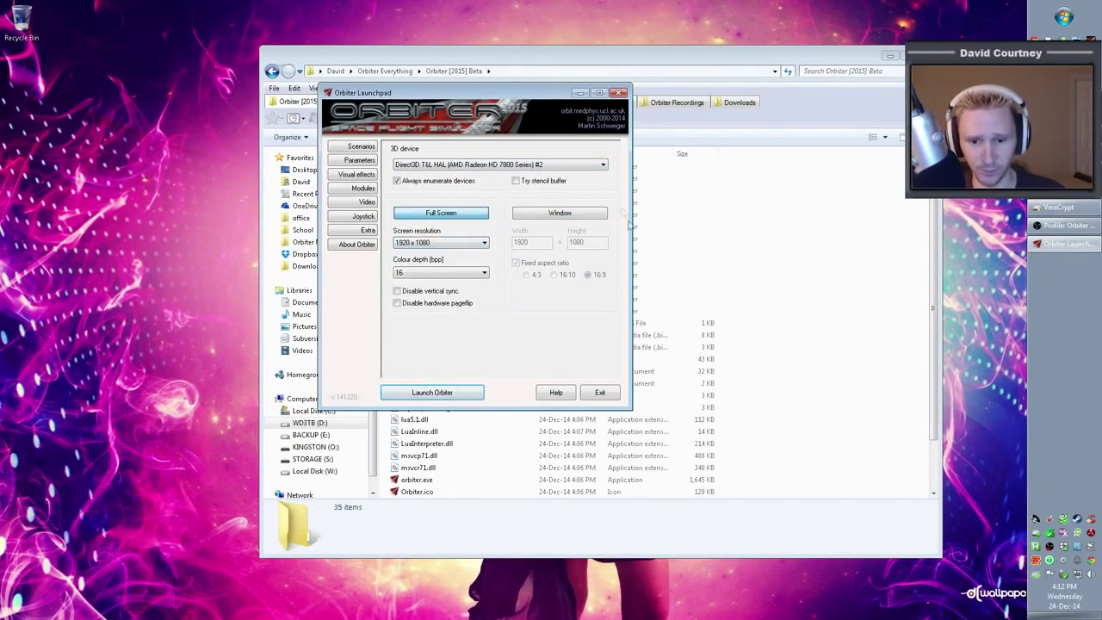
Choose the Quickstart scenario from the Checklists folder and launch the simulation.
click(365, 149)
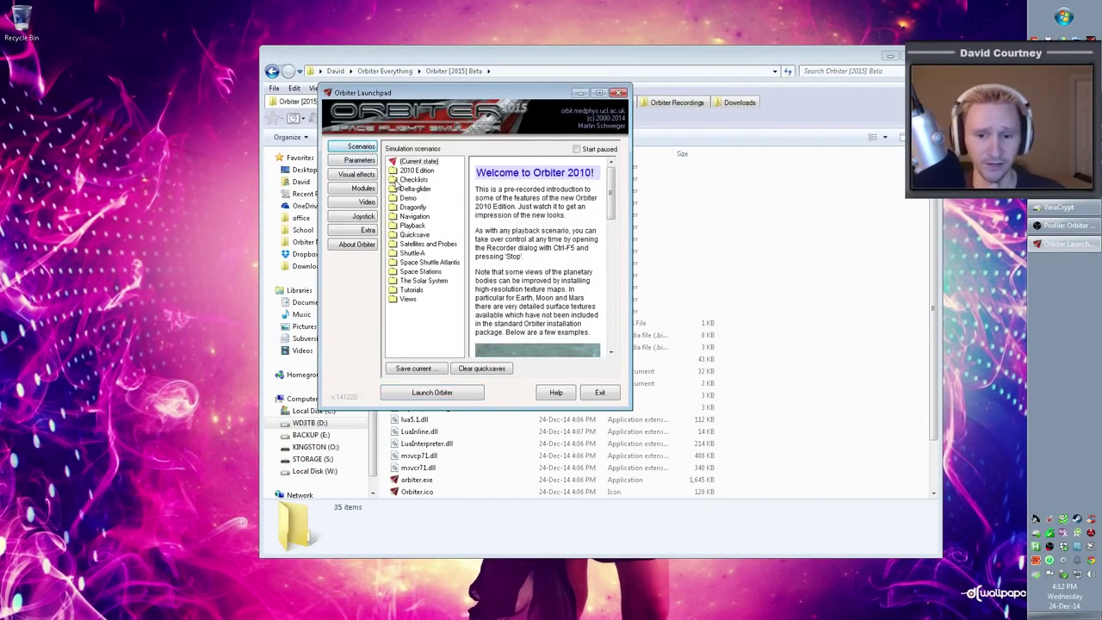
double_click(401, 180)
click(427, 216)
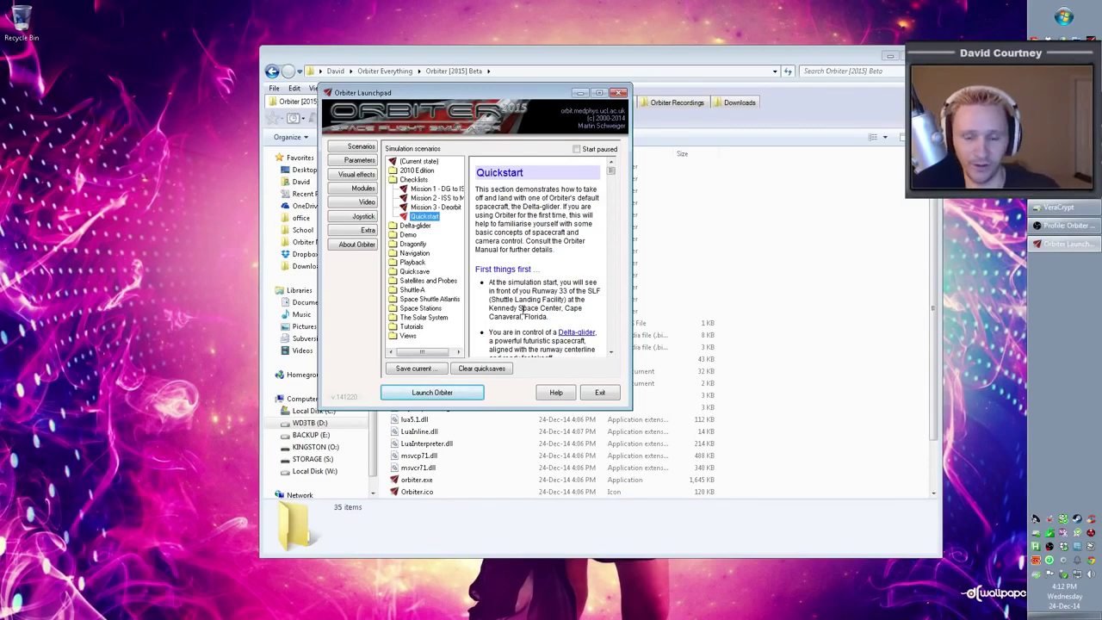
click(469, 396)
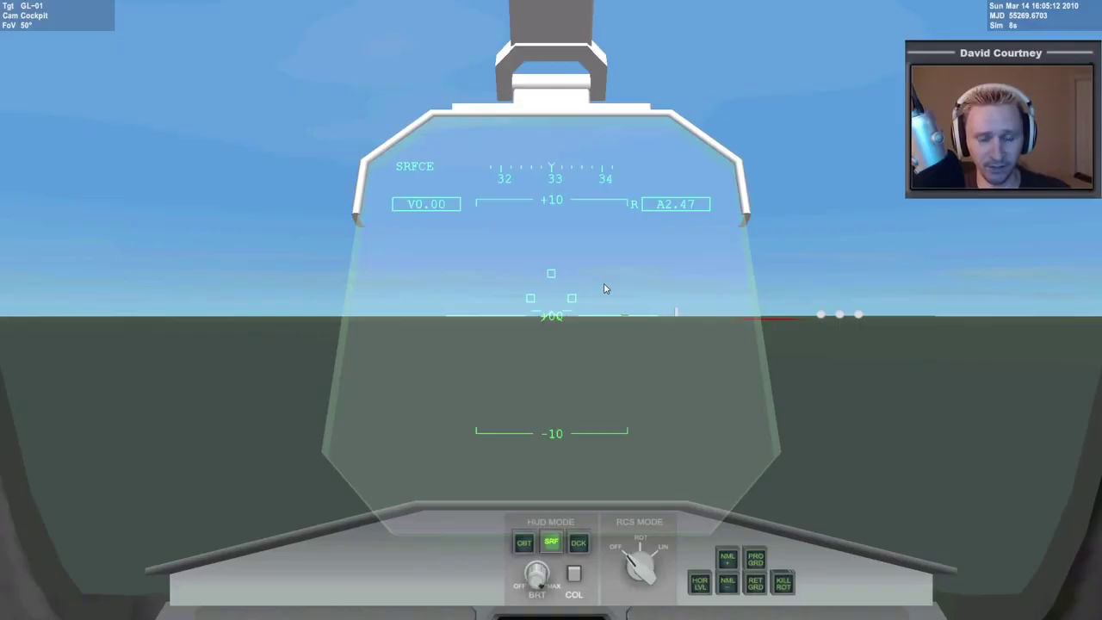
Switch to the external view and examine Earth's surface and cloud textures around Florida at several distances and angles.
key(F1)
scroll(668, 304, down, 10)
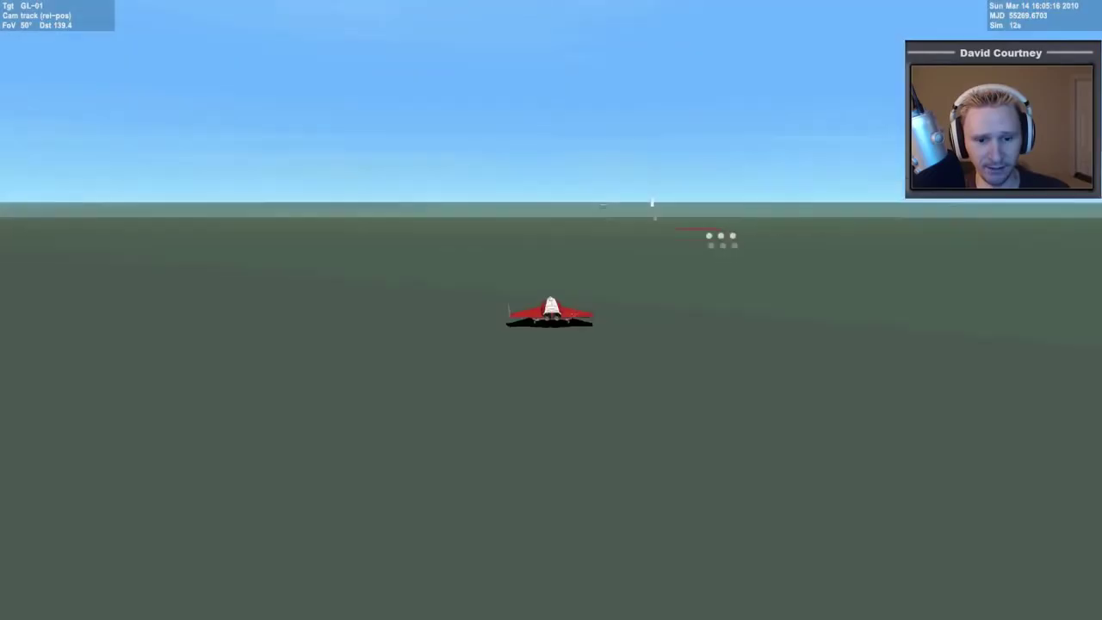
scroll(669, 284, down, 15)
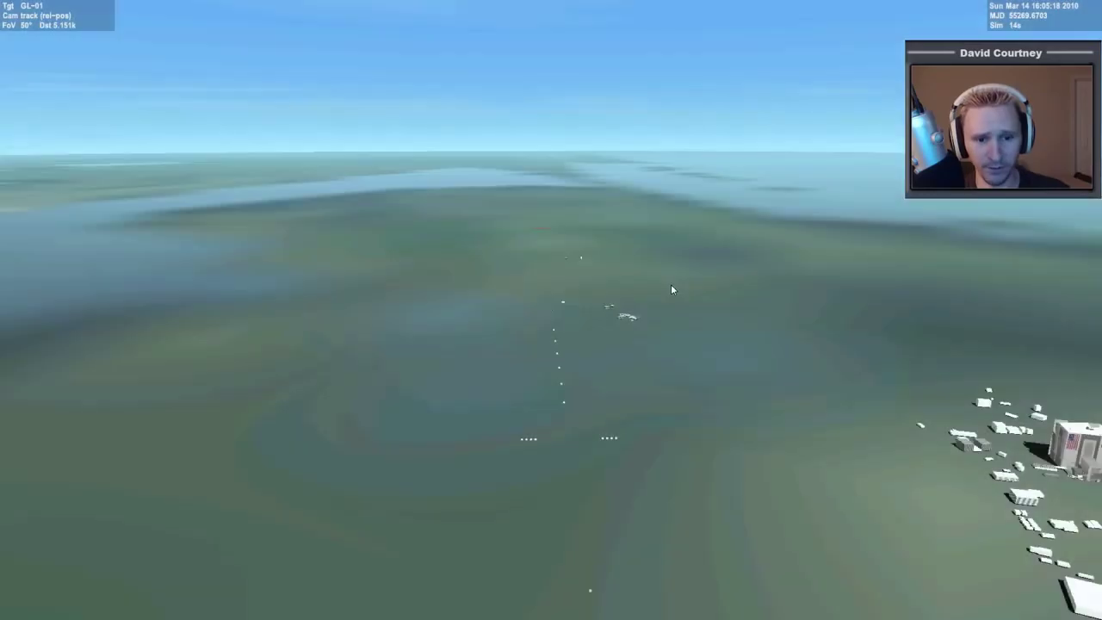
scroll(678, 277, down, 15)
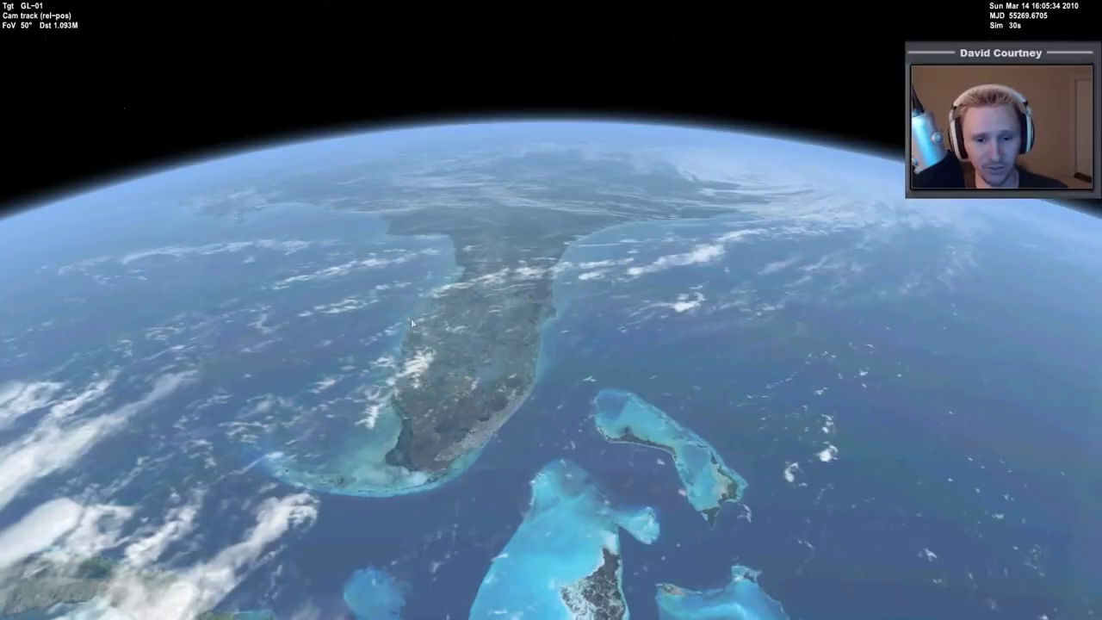
scroll(609, 389, up, 15)
scroll(610, 393, up, 5)
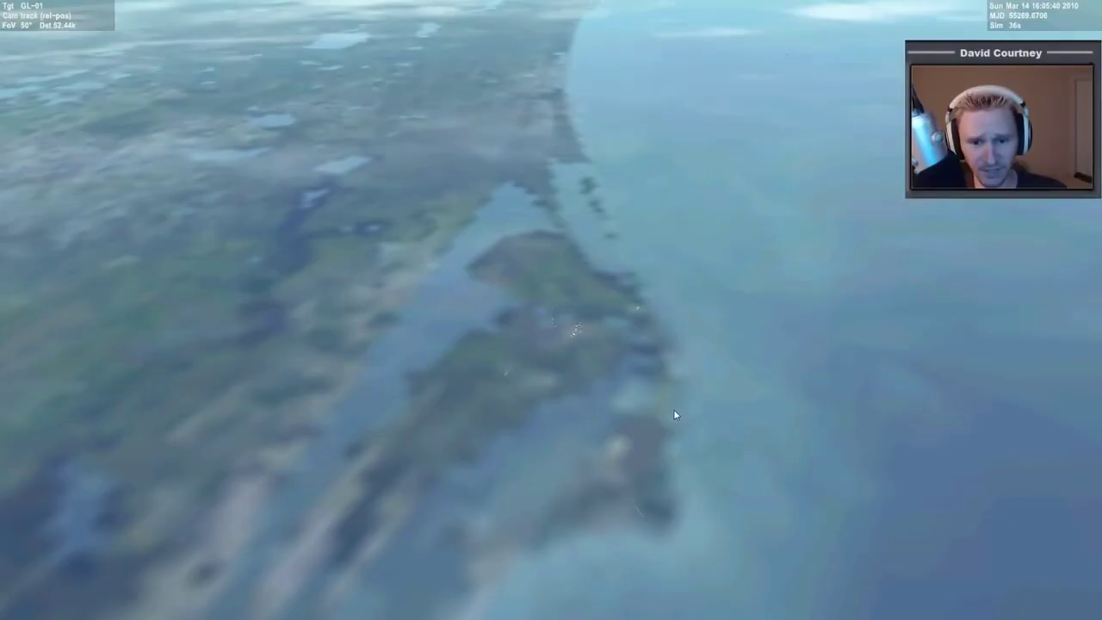
key(ctrl+Down)
scroll(574, 450, down, 3)
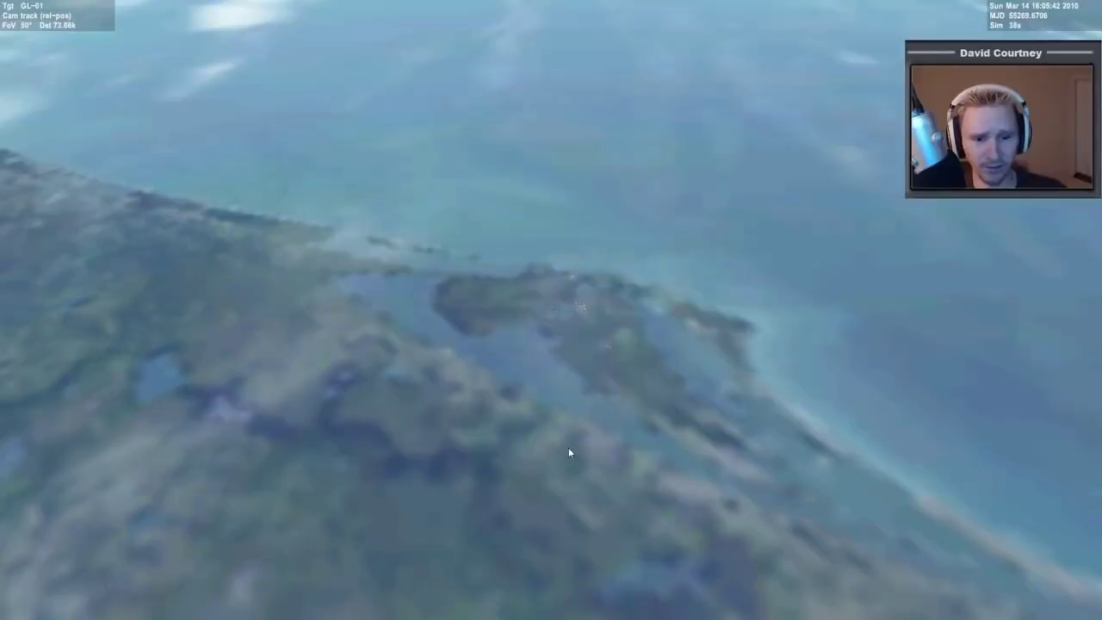
key(ctrl+Left)
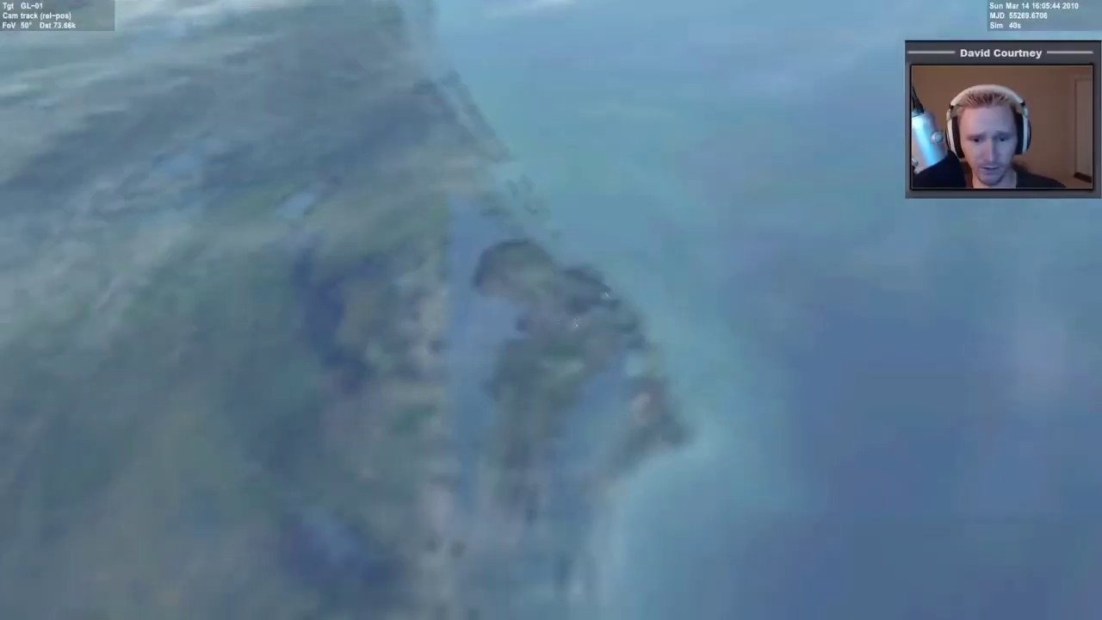
Examine the surface textures around Cape Canaveral from a closer distance and different camera angles.
key(ctrl+Left)
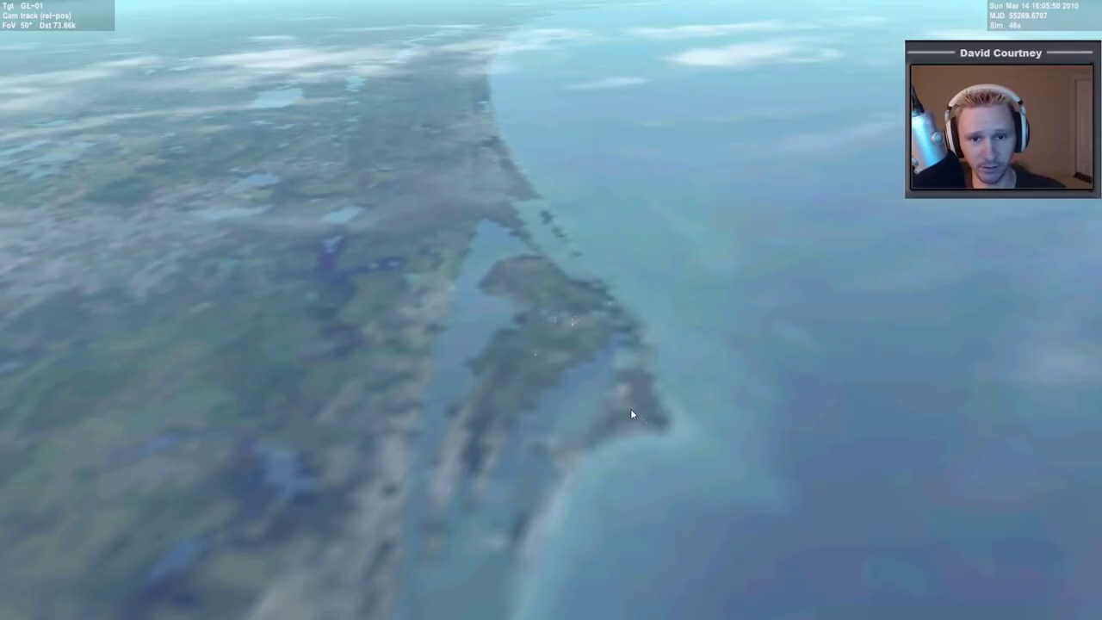
scroll(635, 418, up, 3)
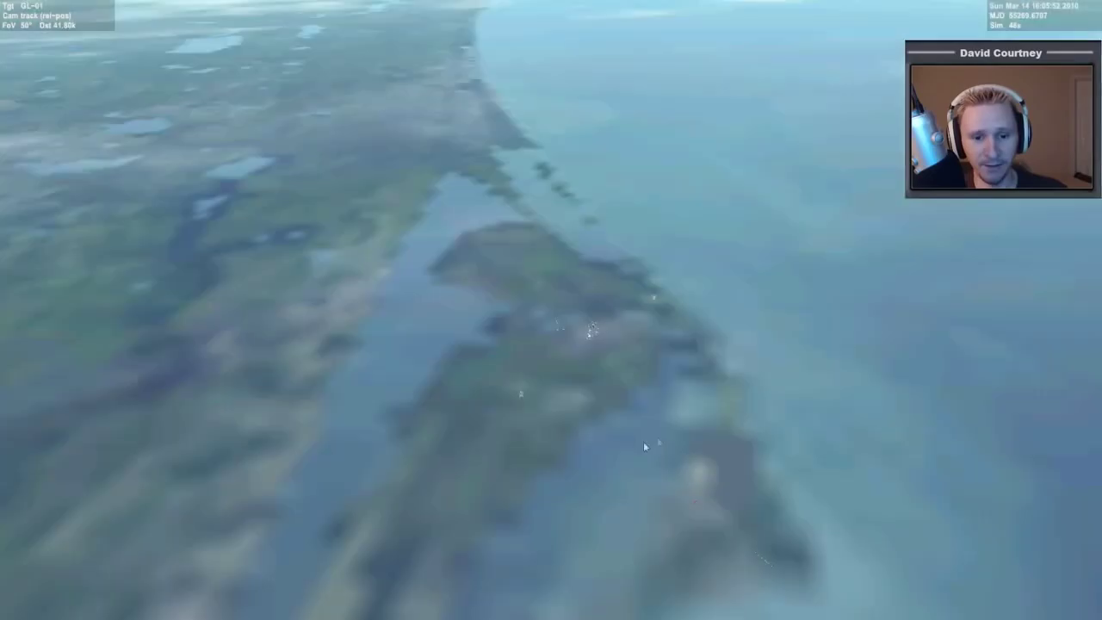
key(ctrl+Up)
key(ctrl+Down)
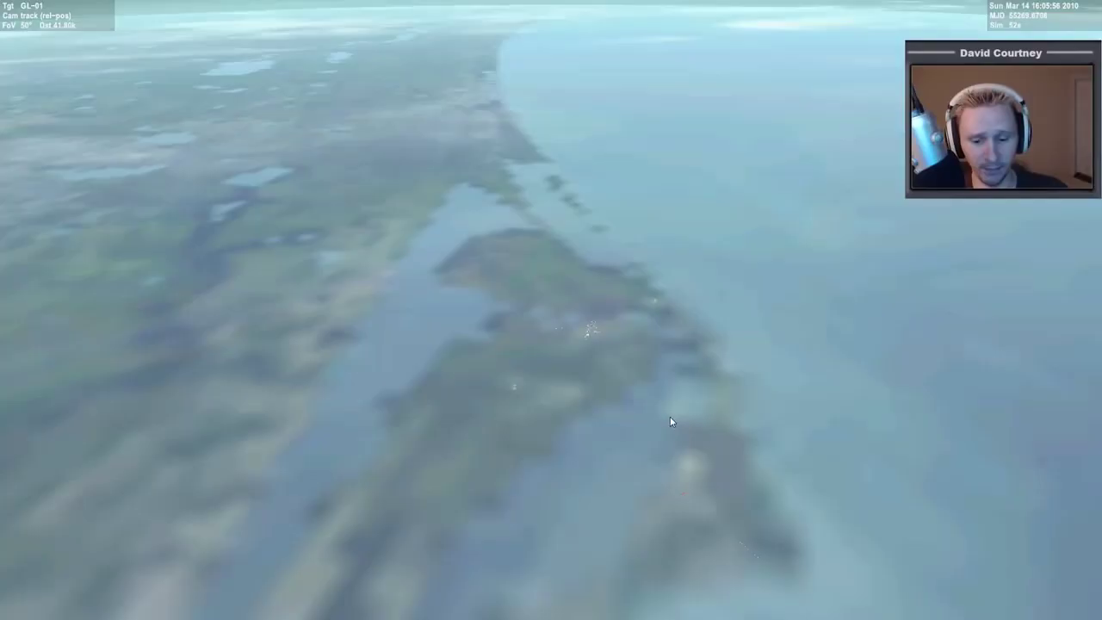
Exit the running simulation and close the Orbiter Launchpad.
mouse_move(706, 155)
click(702, 17)
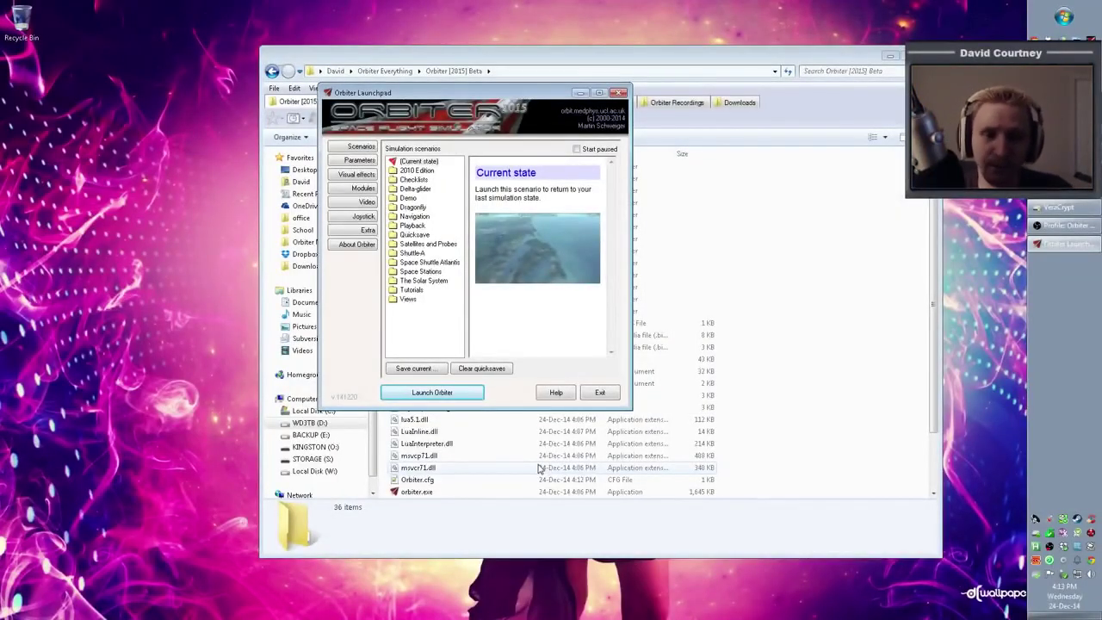
click(600, 392)
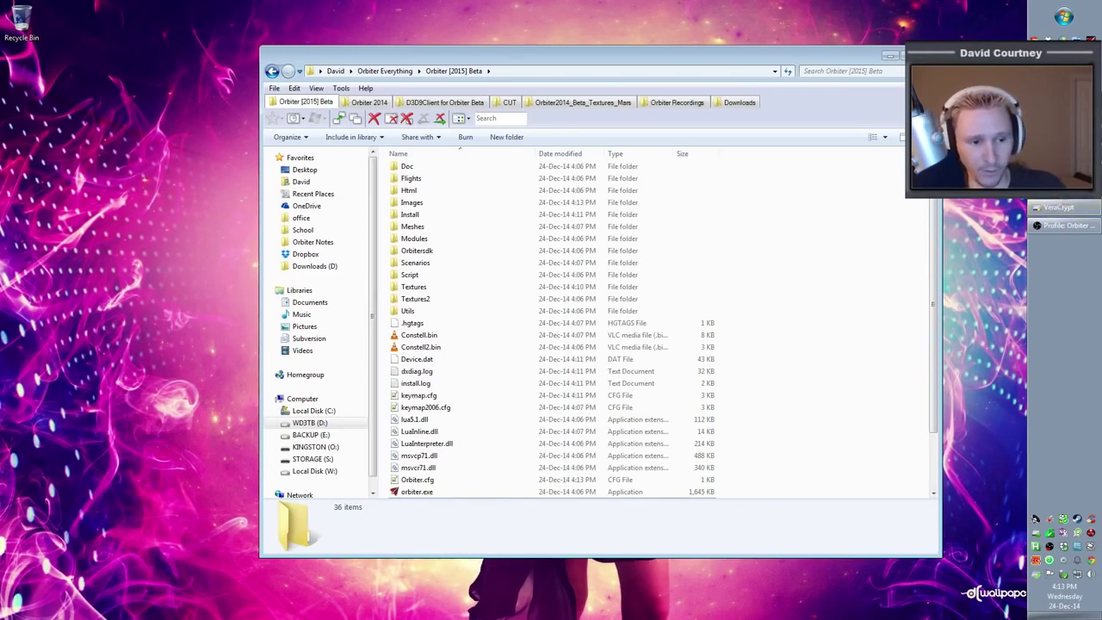
Switch to the browser and view the D3D9Client downloads page on CodePlex, checking its web address.
key(alt+Tab)
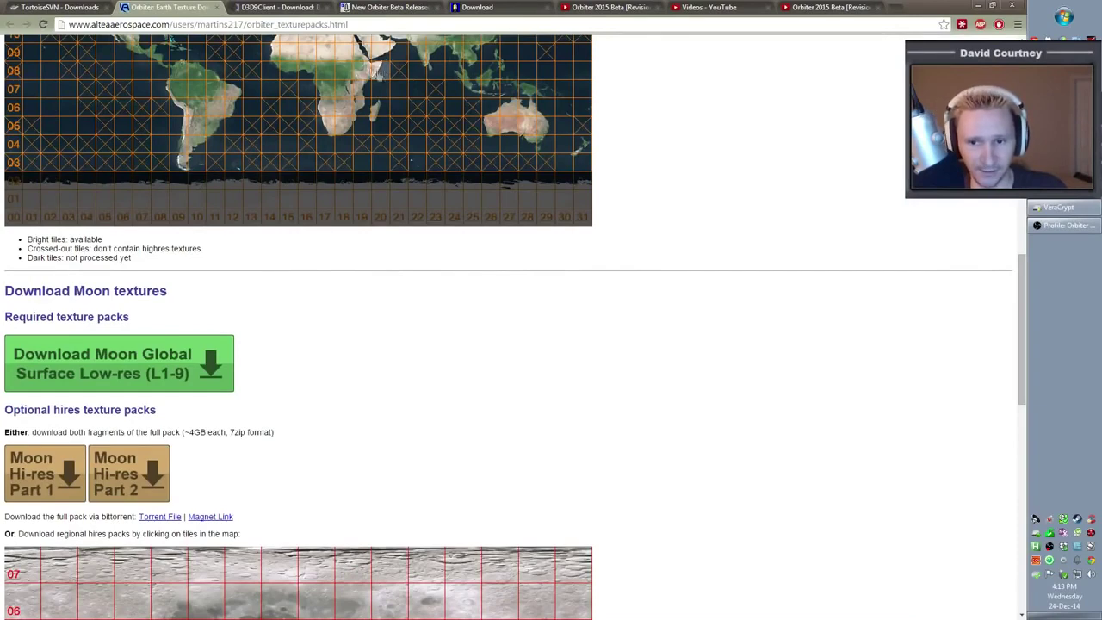
click(287, 8)
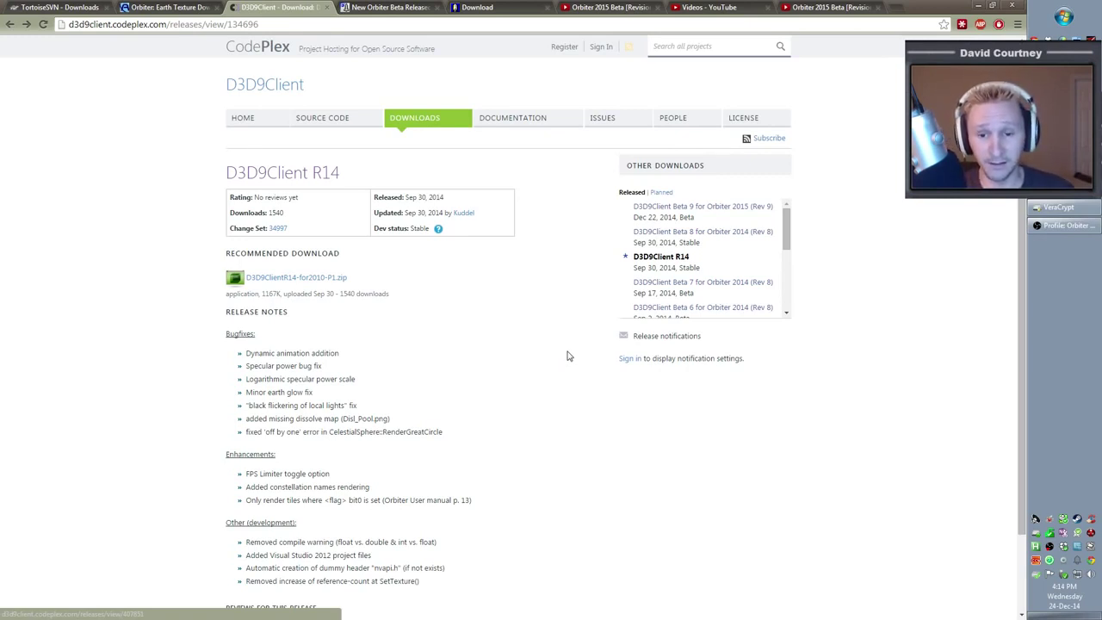
click(298, 27)
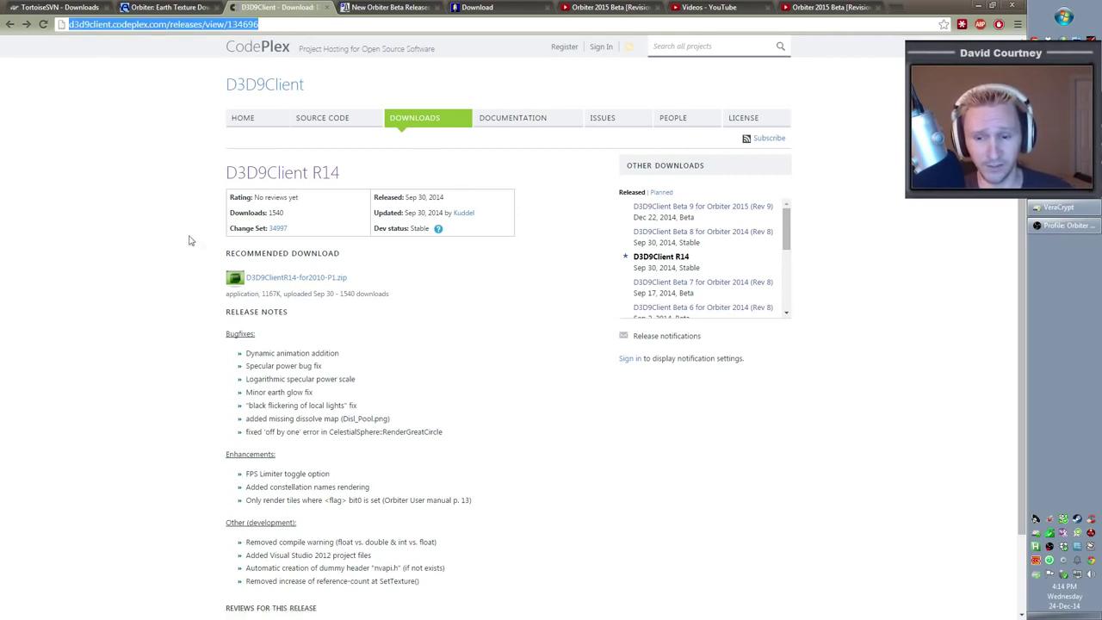
click(834, 488)
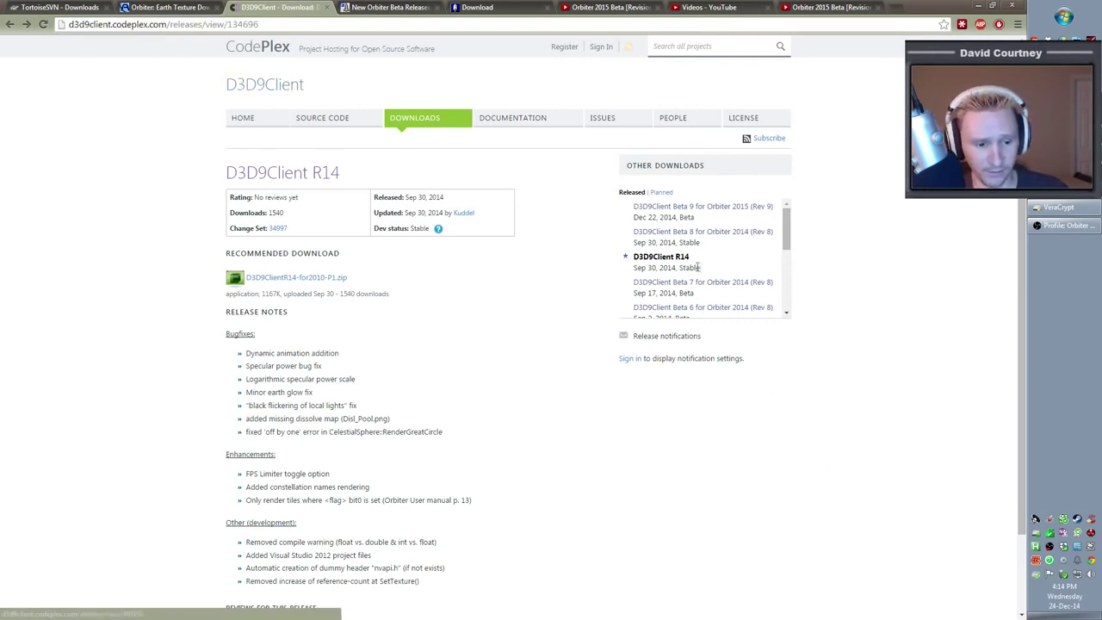
Examine the other D3D9Client downloads, checking the release date of Beta 9 for Orbiter 2015 (Rev 9).
click(682, 235)
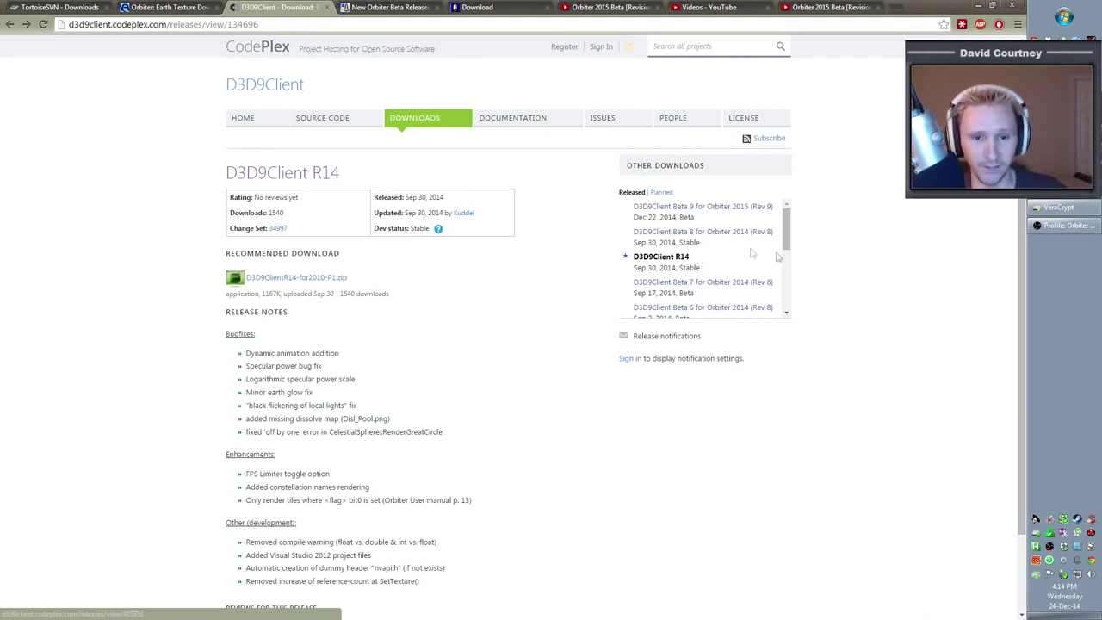
click(665, 210)
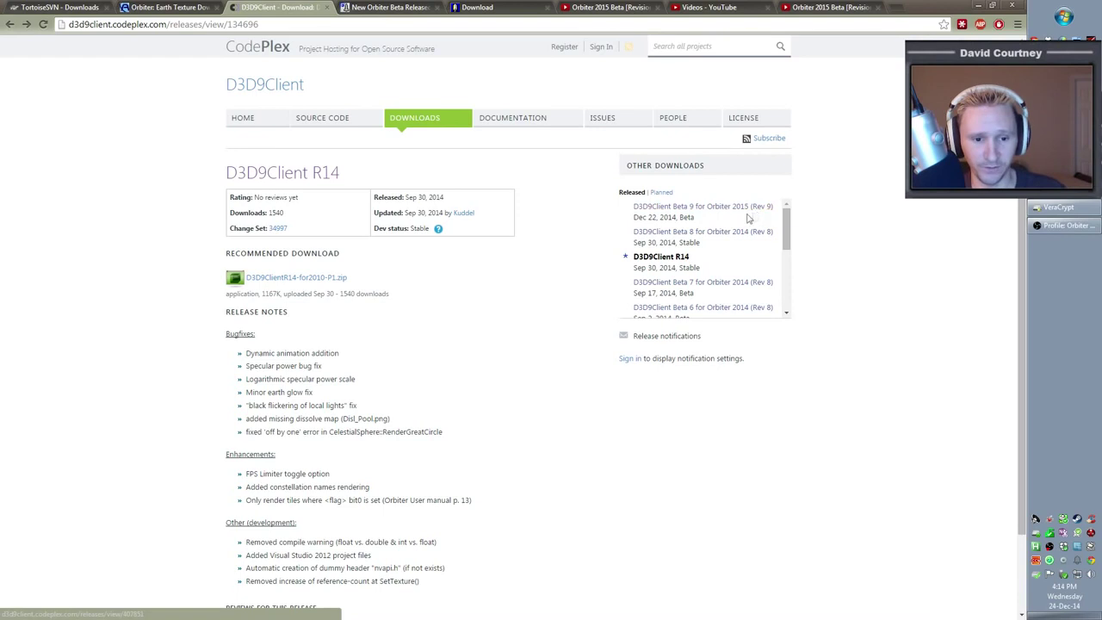
drag(635, 218, 657, 217)
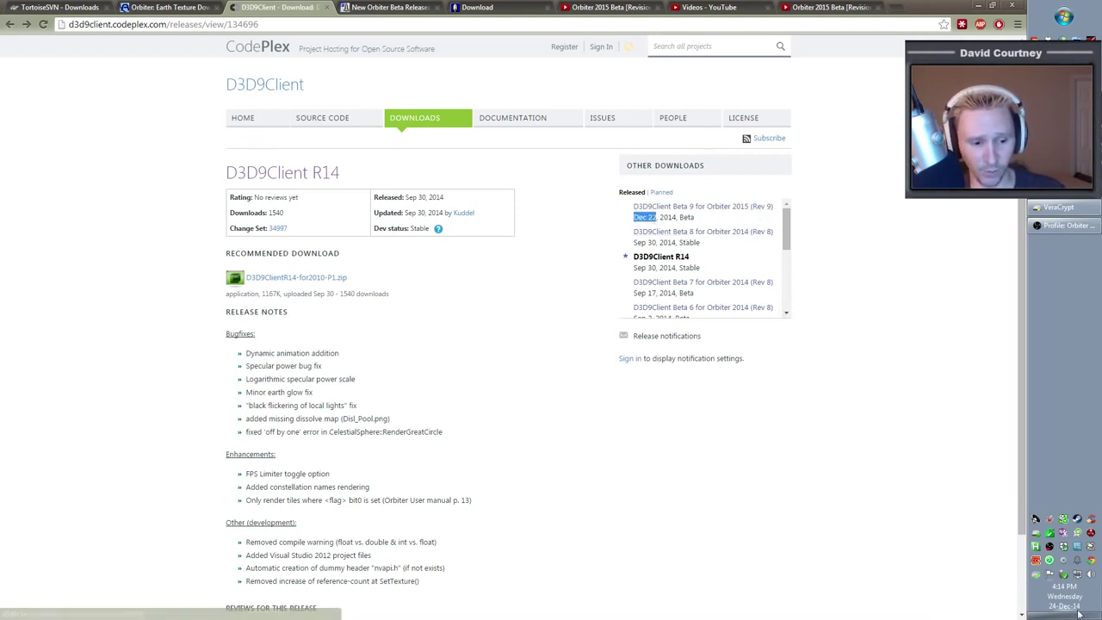
click(908, 383)
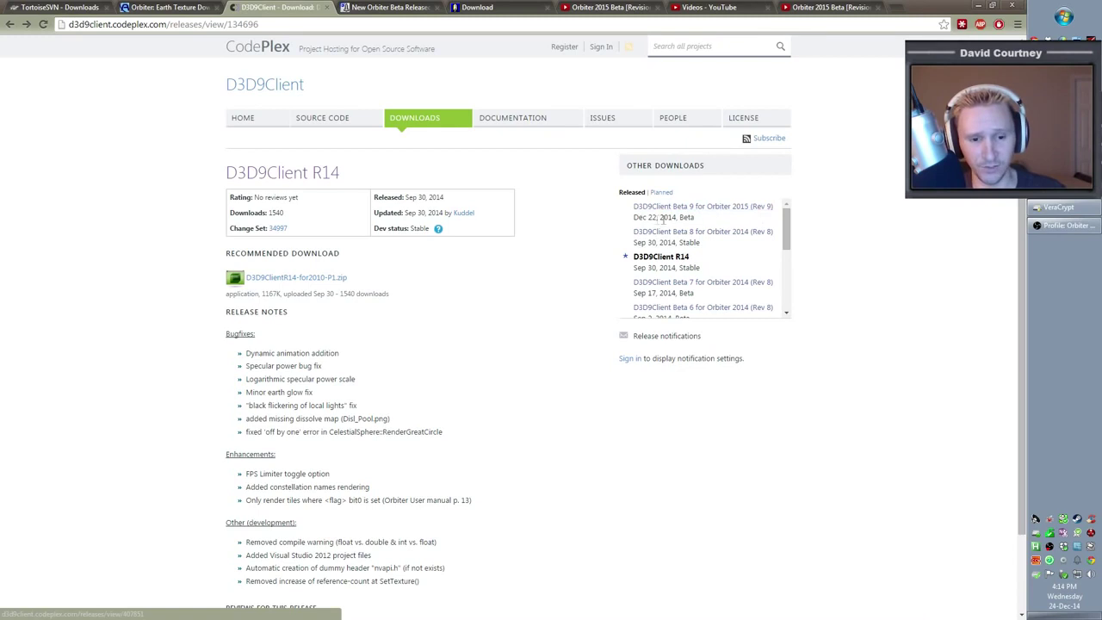
drag(644, 220, 659, 219)
click(610, 227)
drag(637, 217, 661, 217)
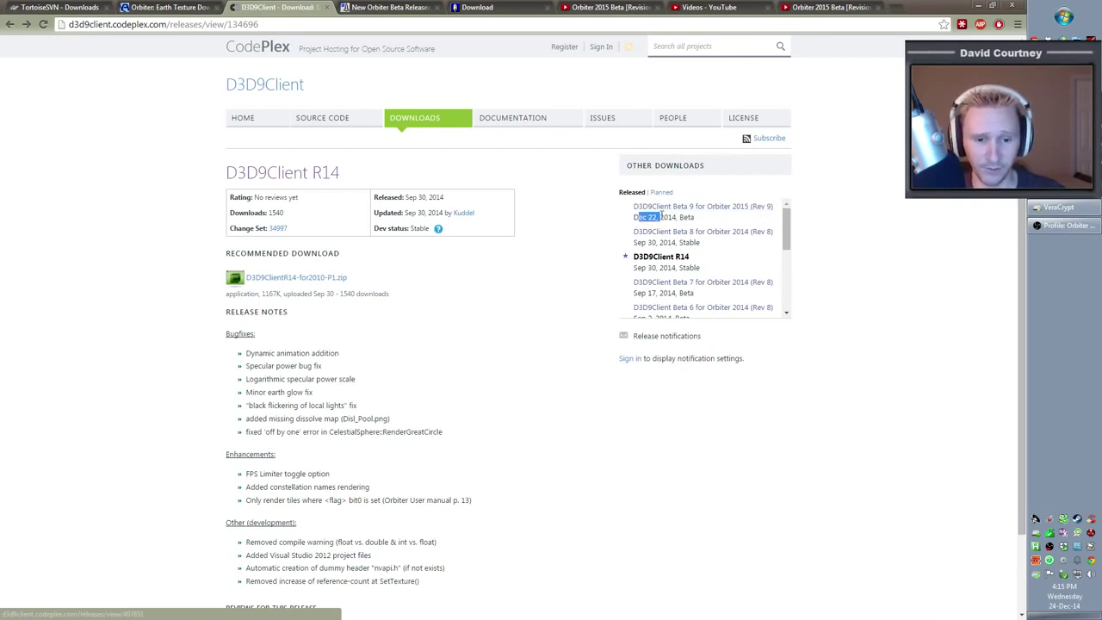
Extract D3D9ClientBeta9-forRev9.zip from the Orbiter 2014 folder into the Orbiter [2015] Beta folder with 7-Zip.
click(979, 7)
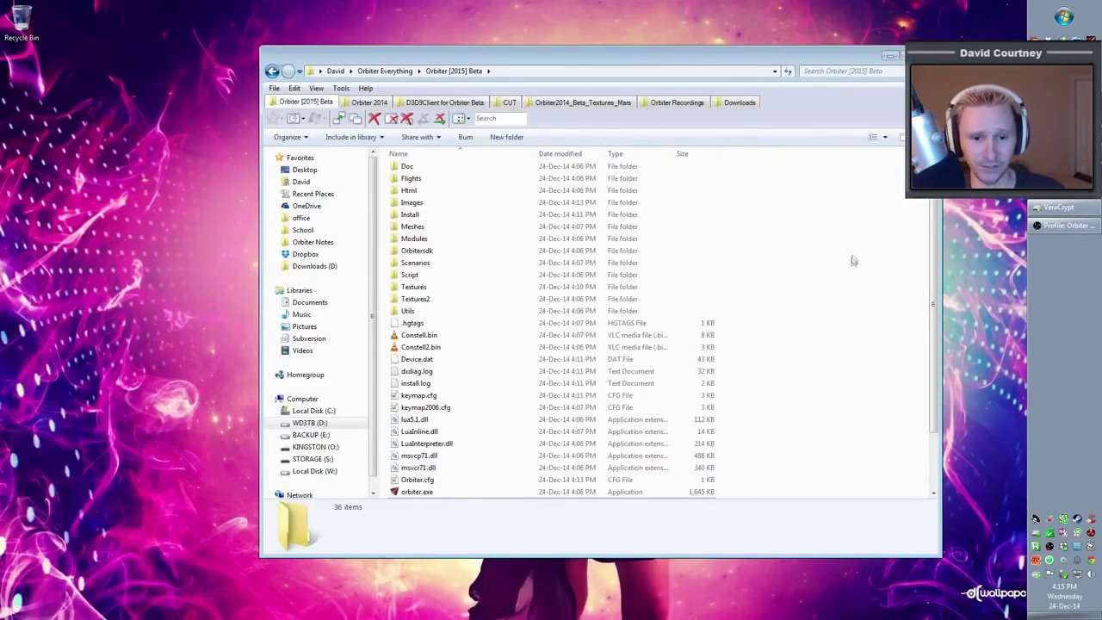
click(384, 102)
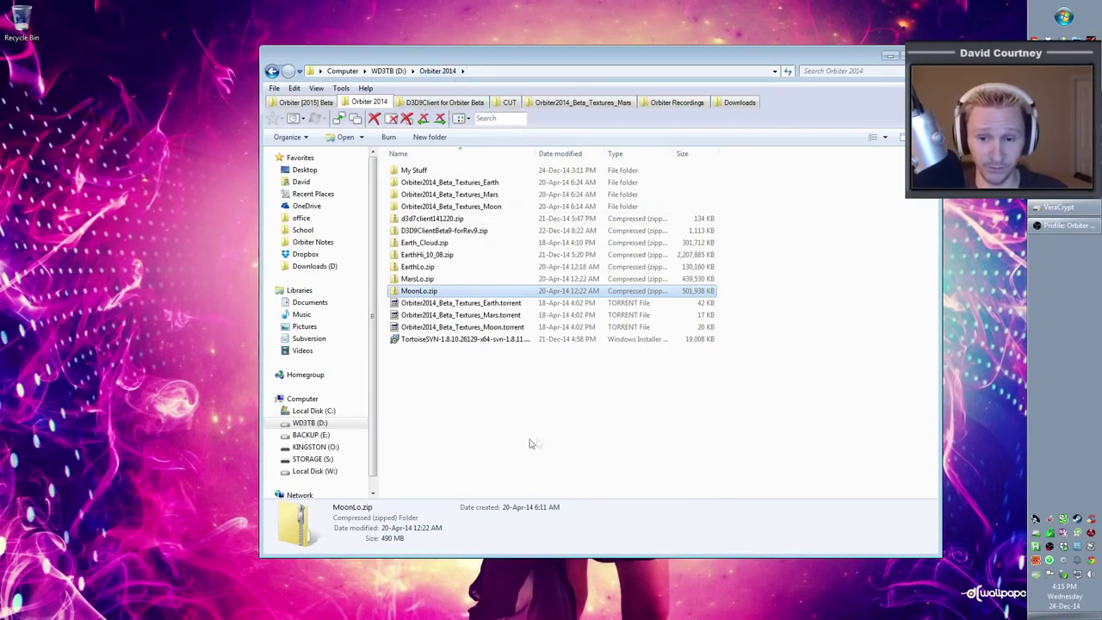
click(478, 231)
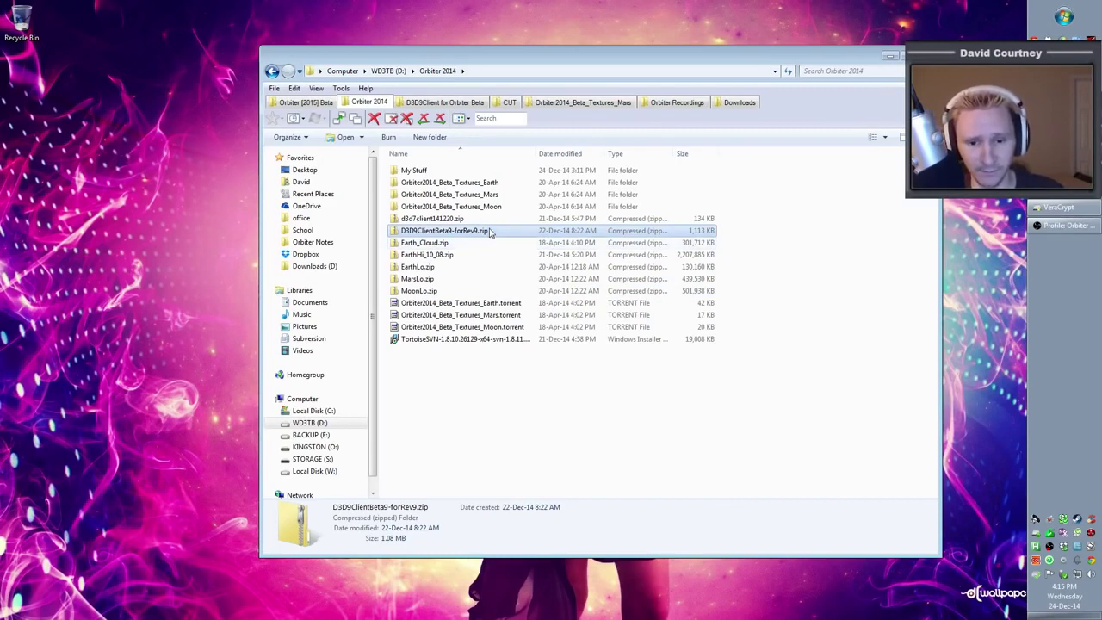
right_click(489, 232)
mouse_move(609, 313)
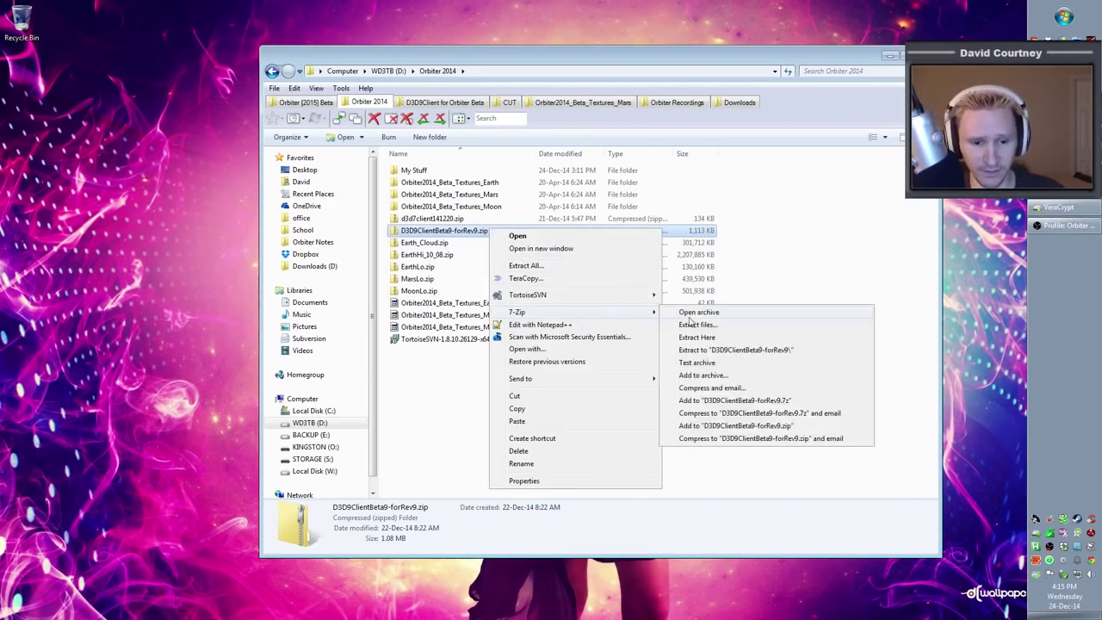
click(697, 324)
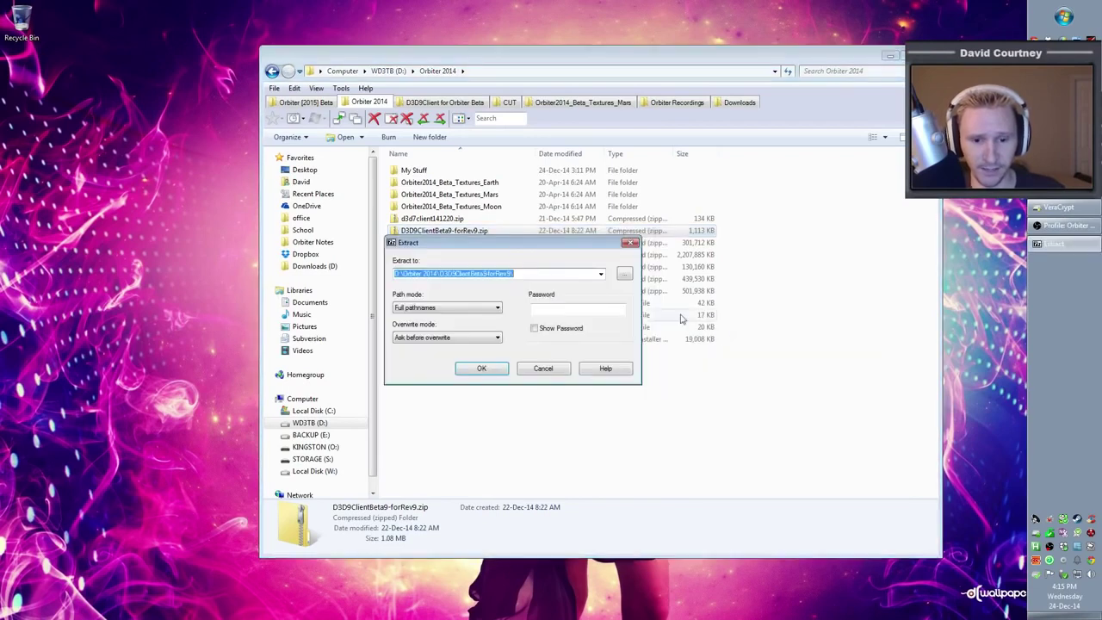
click(601, 275)
click(591, 282)
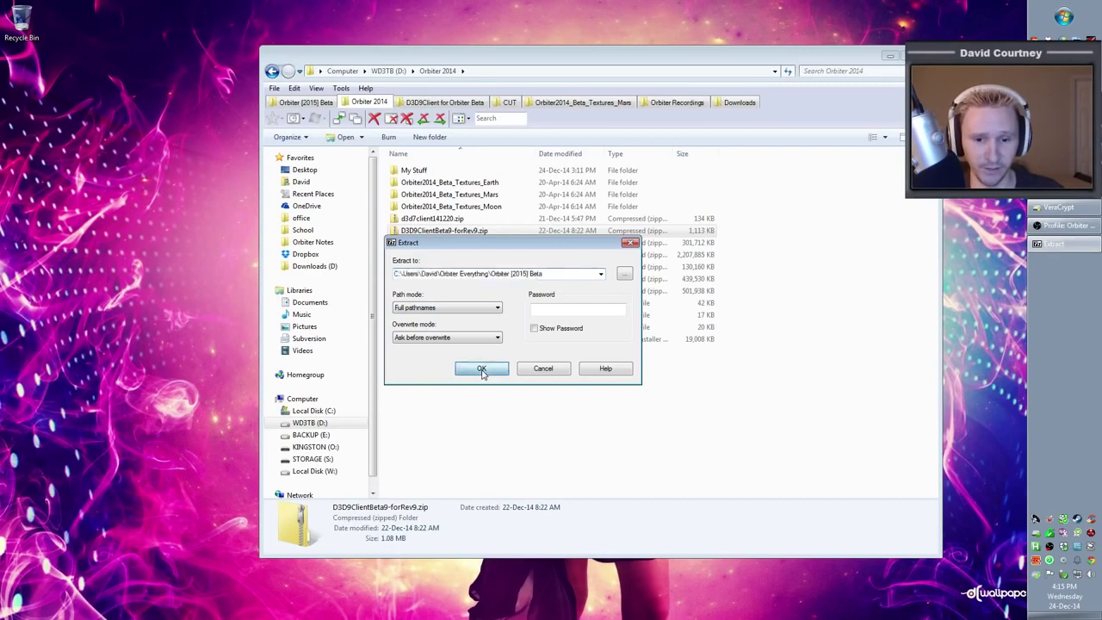
click(482, 370)
Return to the Orbiter [2015] Beta folder and locate Orbiter_ng.exe among the extracted files.
click(325, 102)
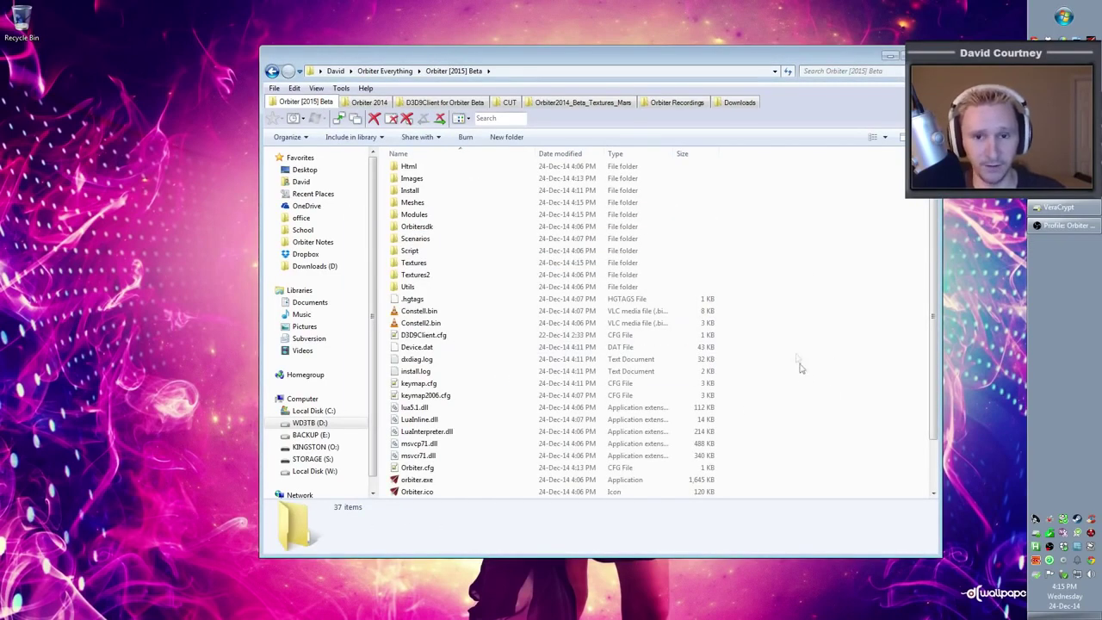
scroll(826, 391, down, 2)
click(460, 458)
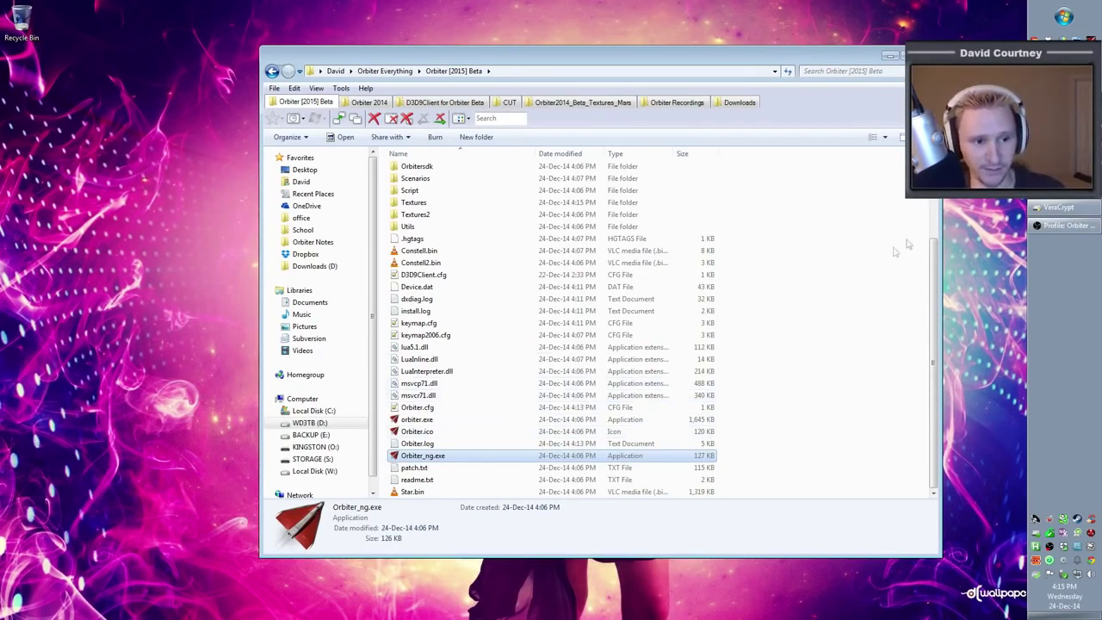
key(Return)
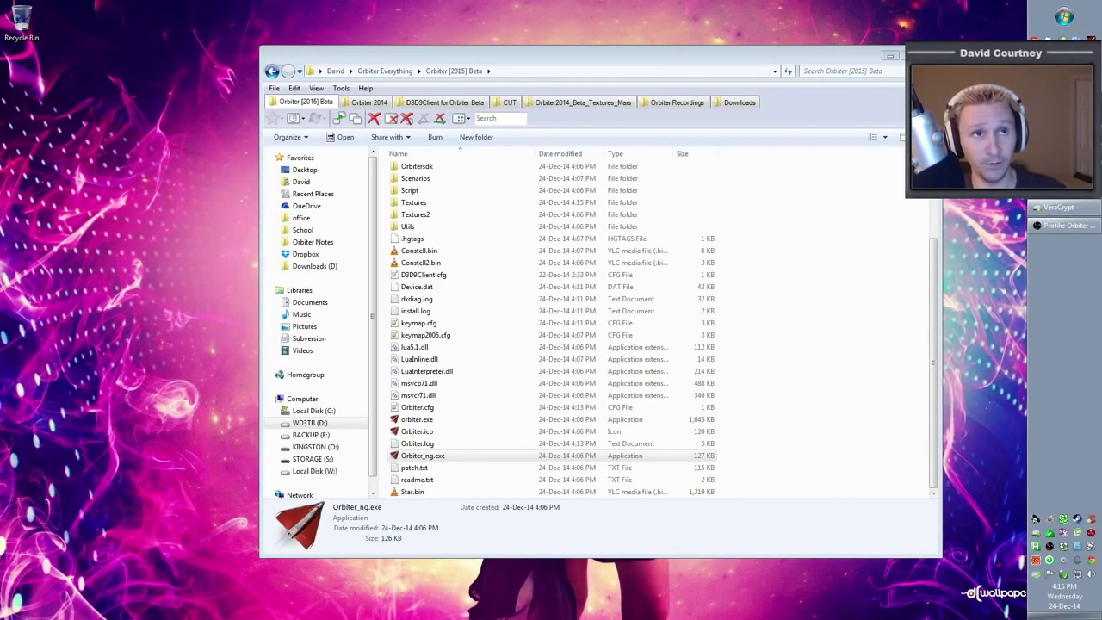
Paste the copied Orbiter_NG.cfg file into the Orbiter [2015] Beta folder.
click(868, 478)
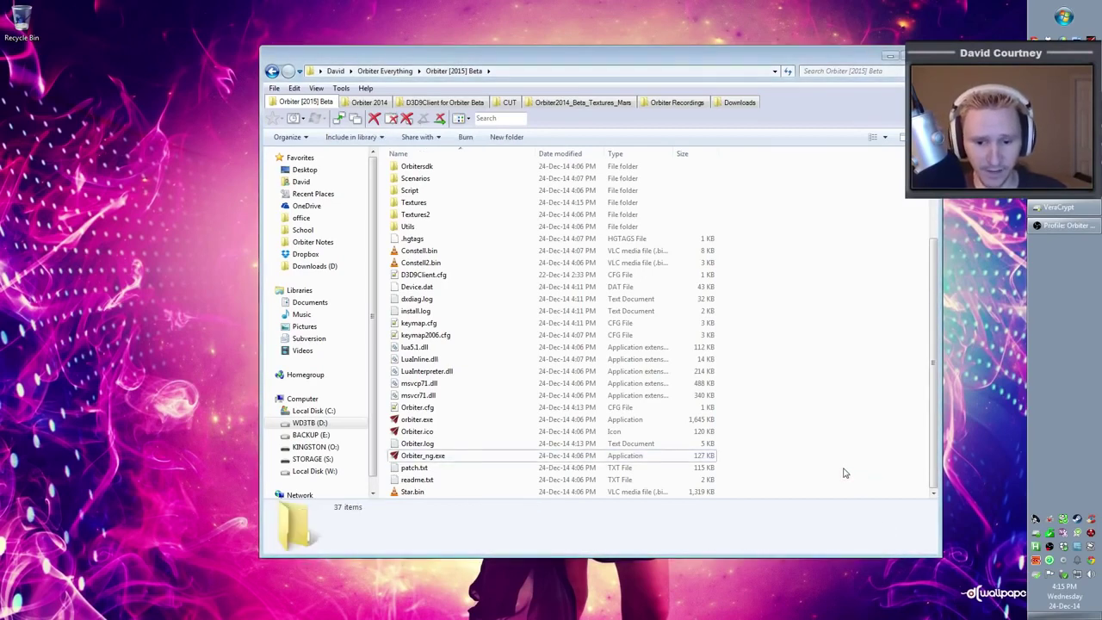
key(ctrl+v)
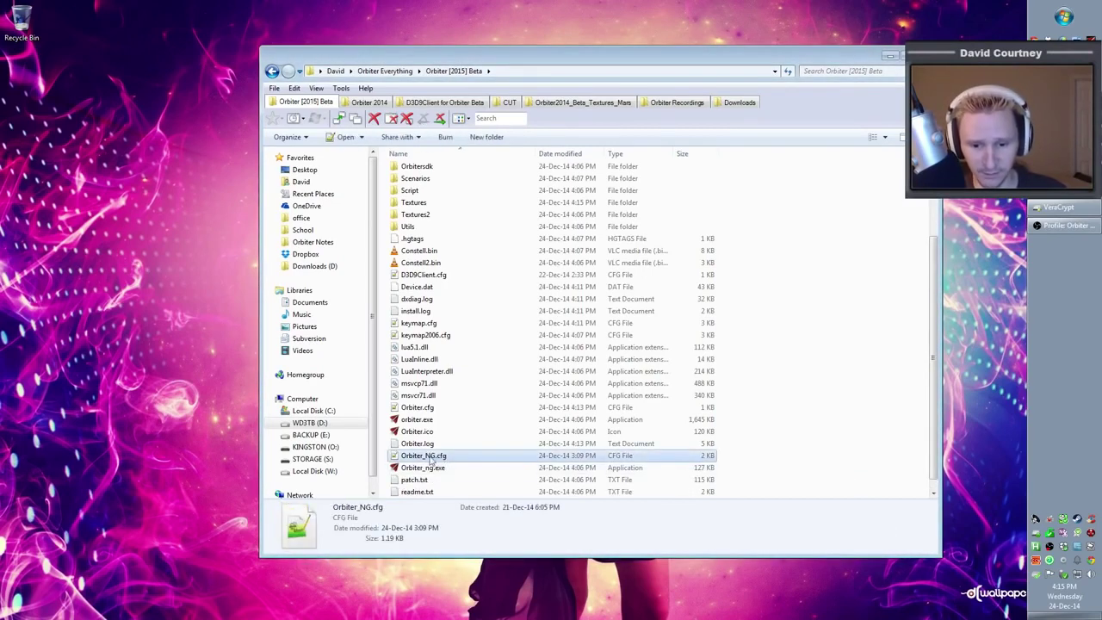
click(831, 440)
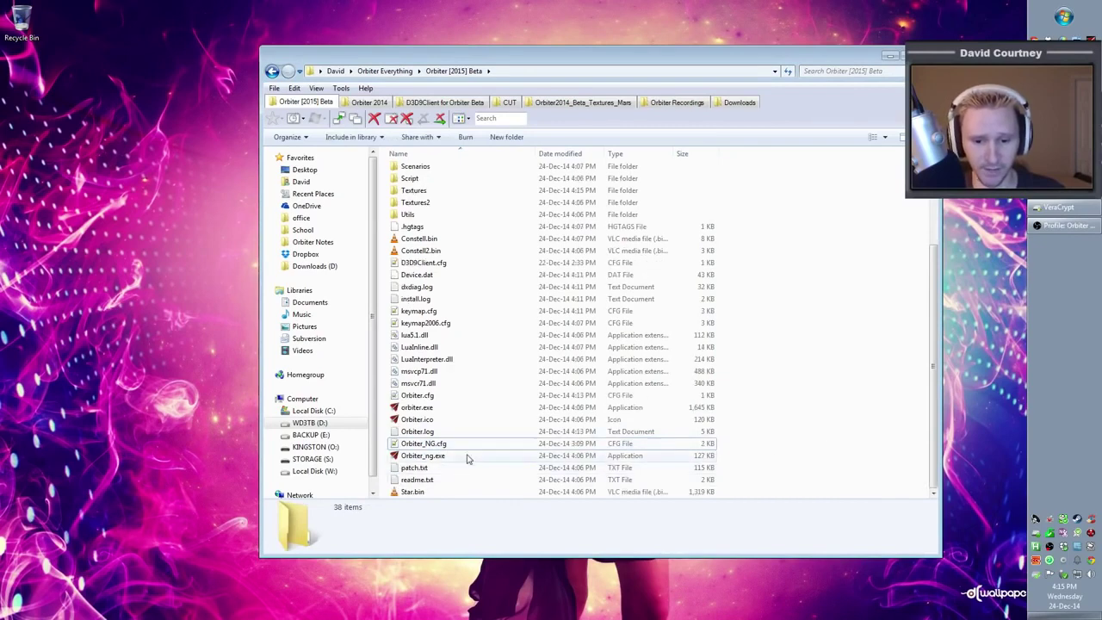
Run Orbiter_ng.exe and review the Launchpad's parameters, visual effects, modules and video settings.
click(467, 456)
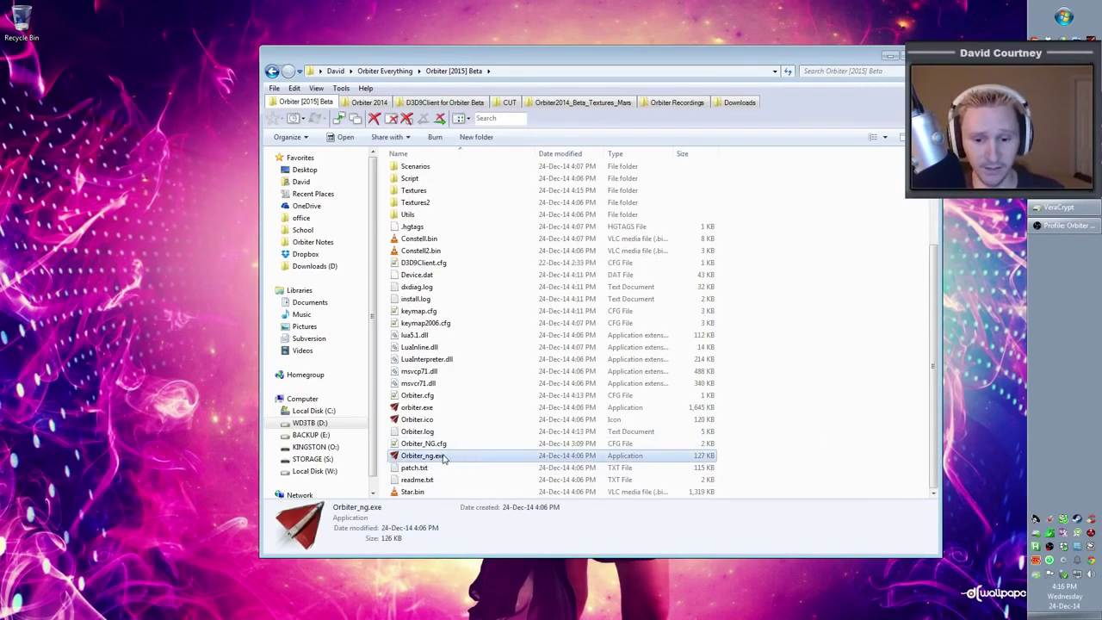
double_click(461, 458)
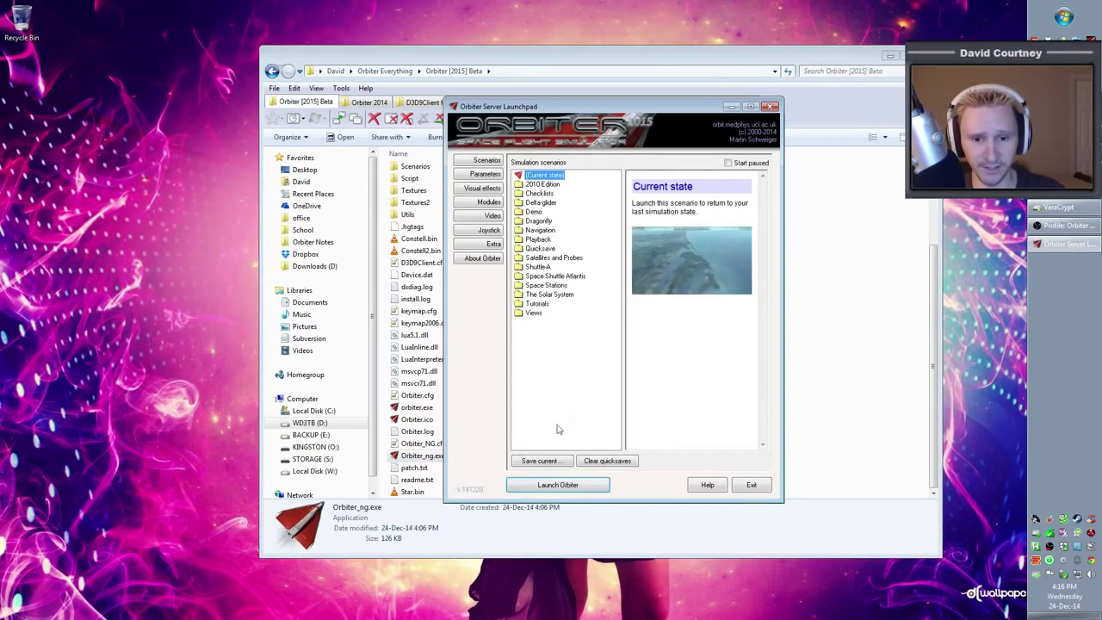
click(491, 174)
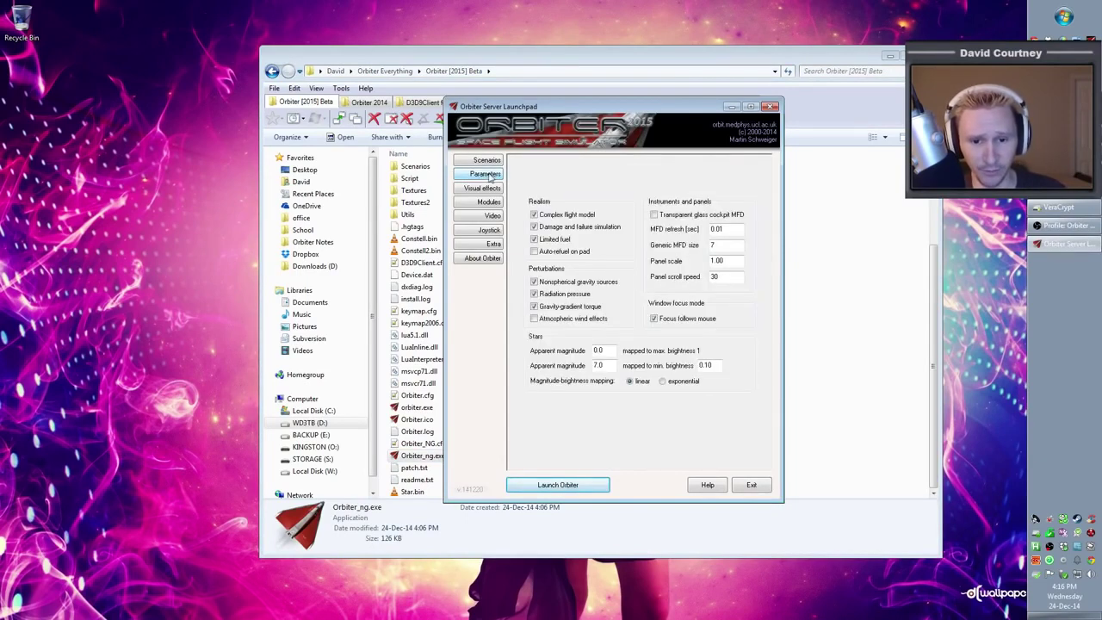
click(496, 190)
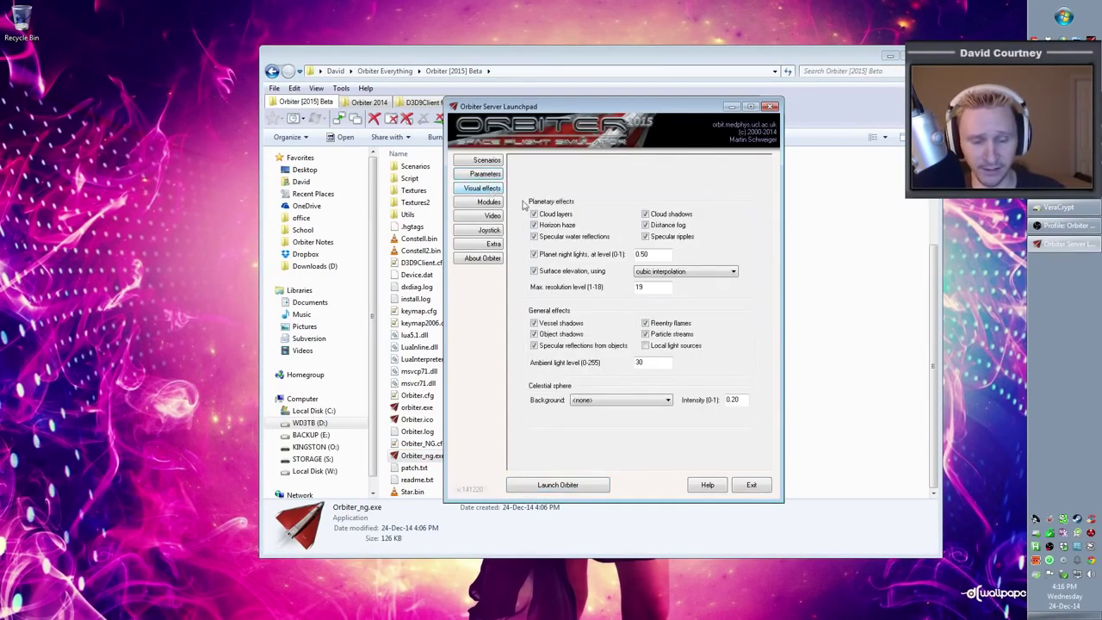
click(499, 204)
click(495, 216)
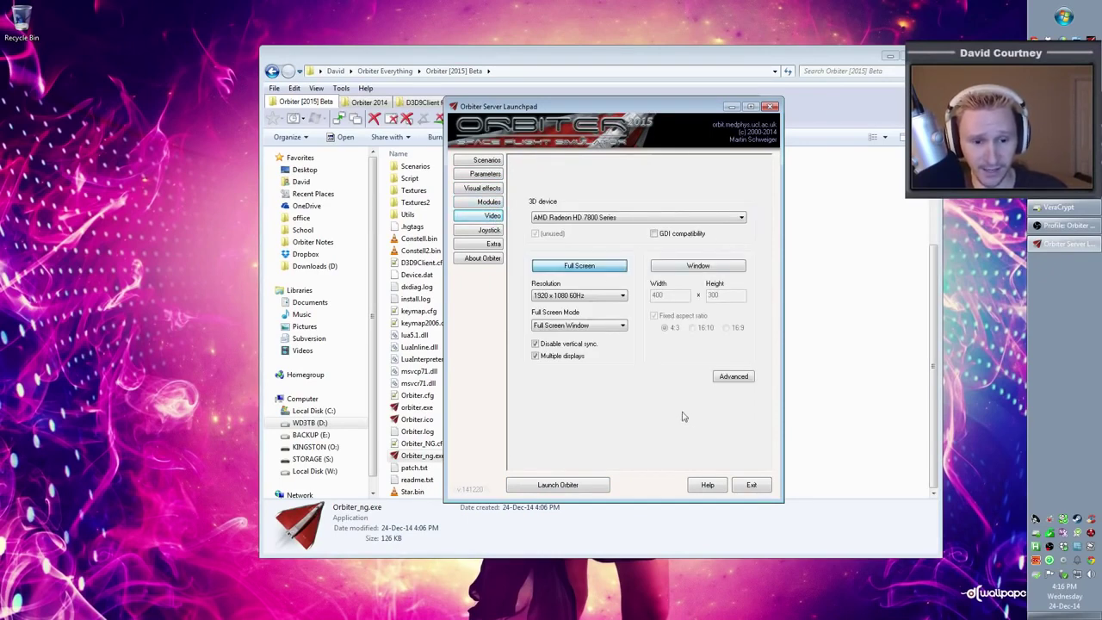
Select the Quickstart scenario in the Checklists folder and launch it from the Orbiter Server Launchpad.
click(497, 164)
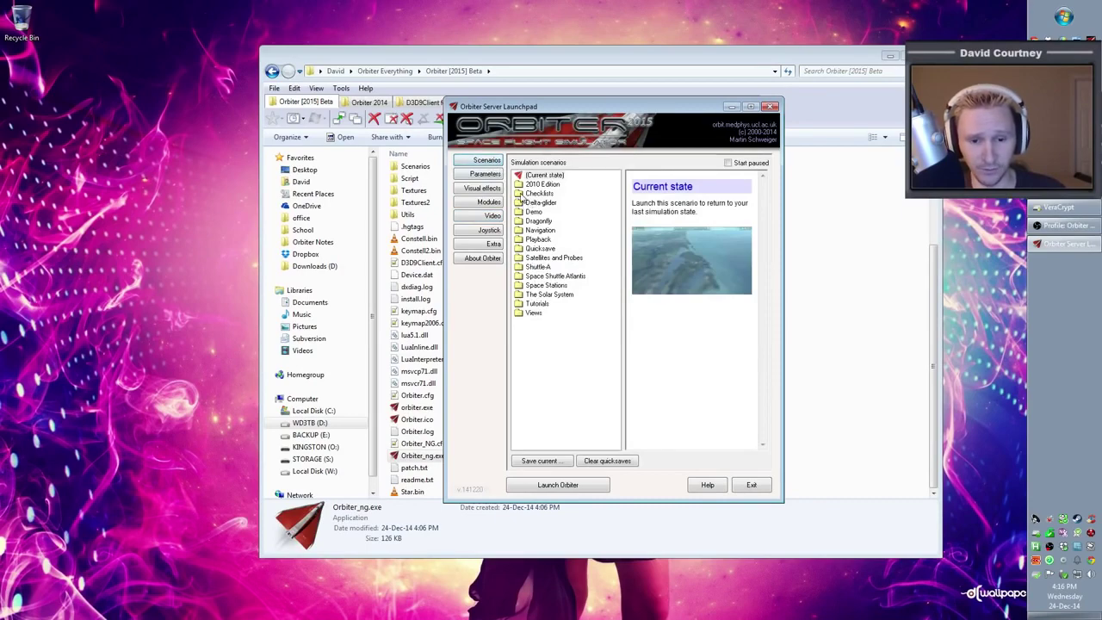
click(521, 194)
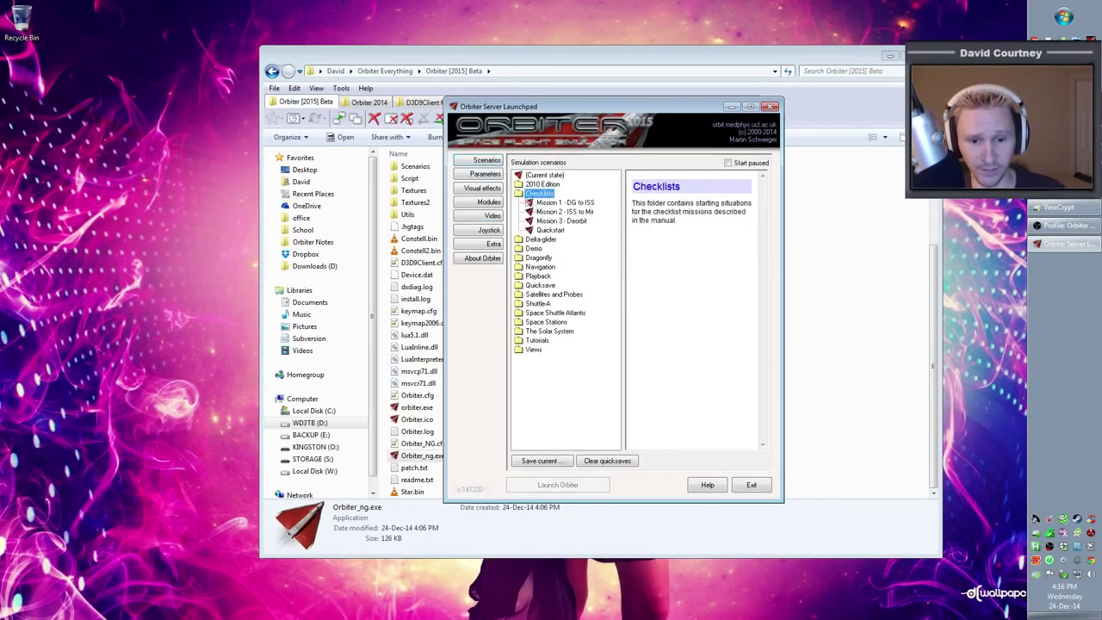
click(551, 230)
click(595, 485)
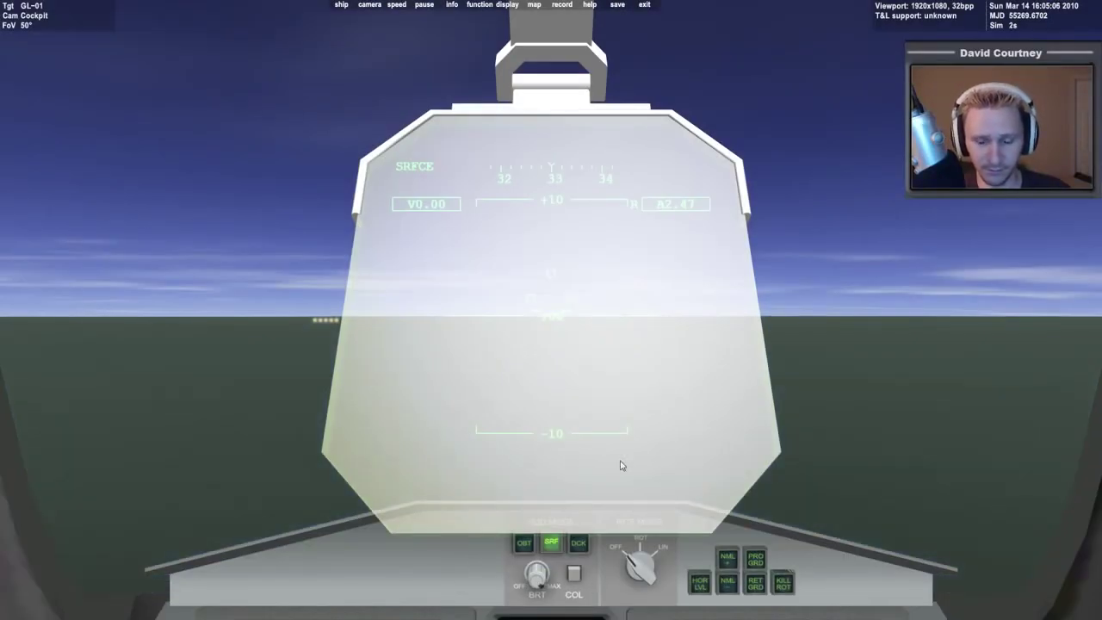
Switch to the external view of GL-01 and examine the surrounding Earth surface textures from close range and high altitude.
key(F1)
scroll(587, 434, down, 5)
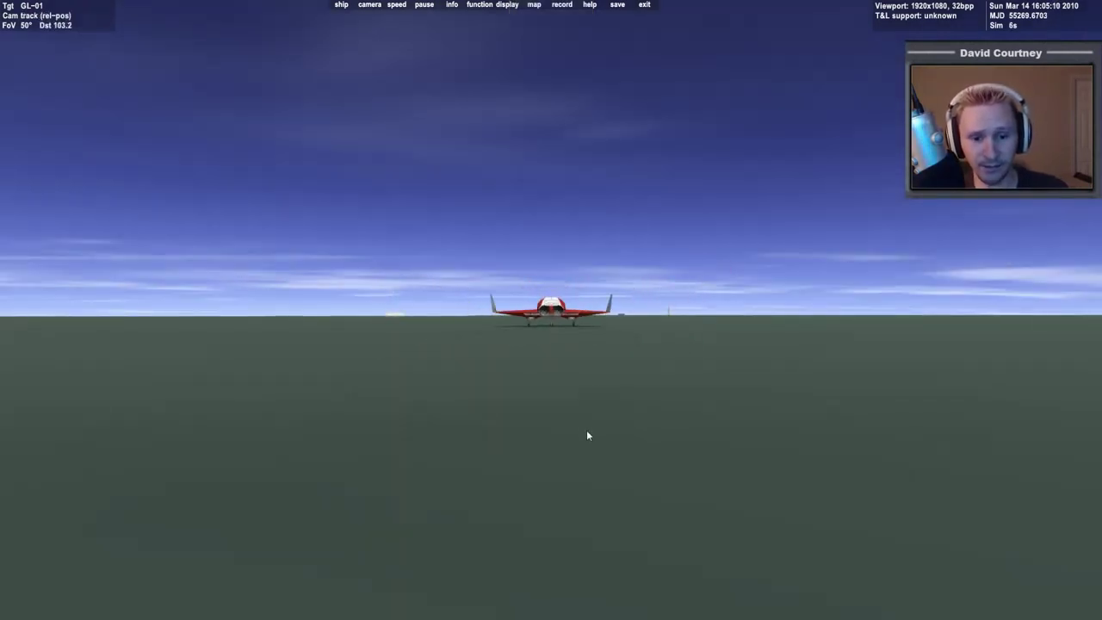
scroll(586, 430, down, 5)
key(ctrl+Down)
scroll(585, 425, down, 10)
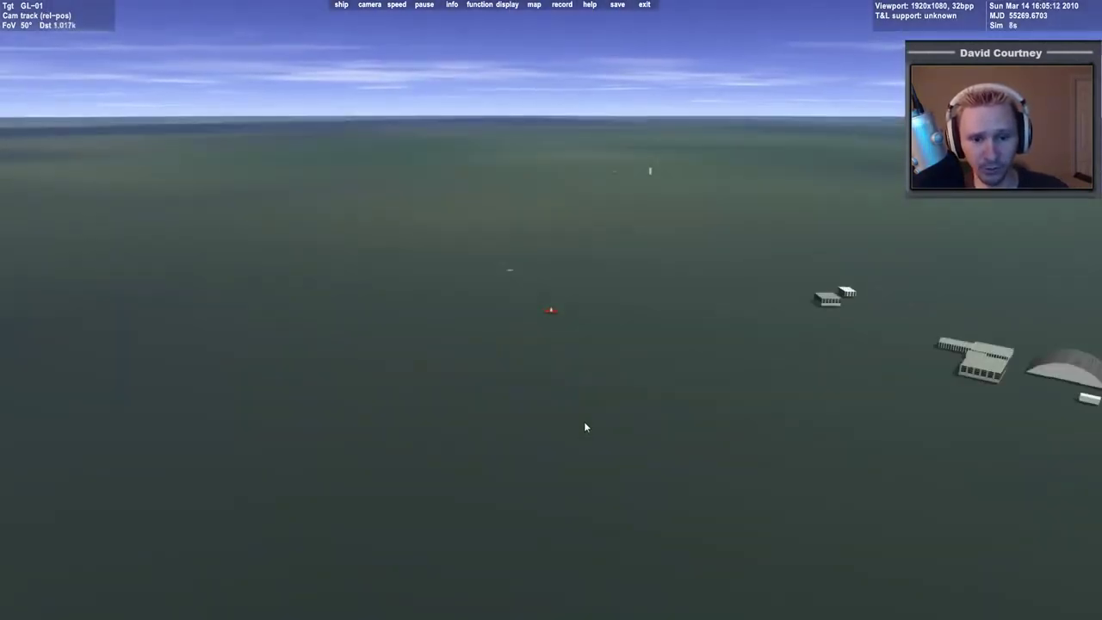
scroll(597, 415, down, 10)
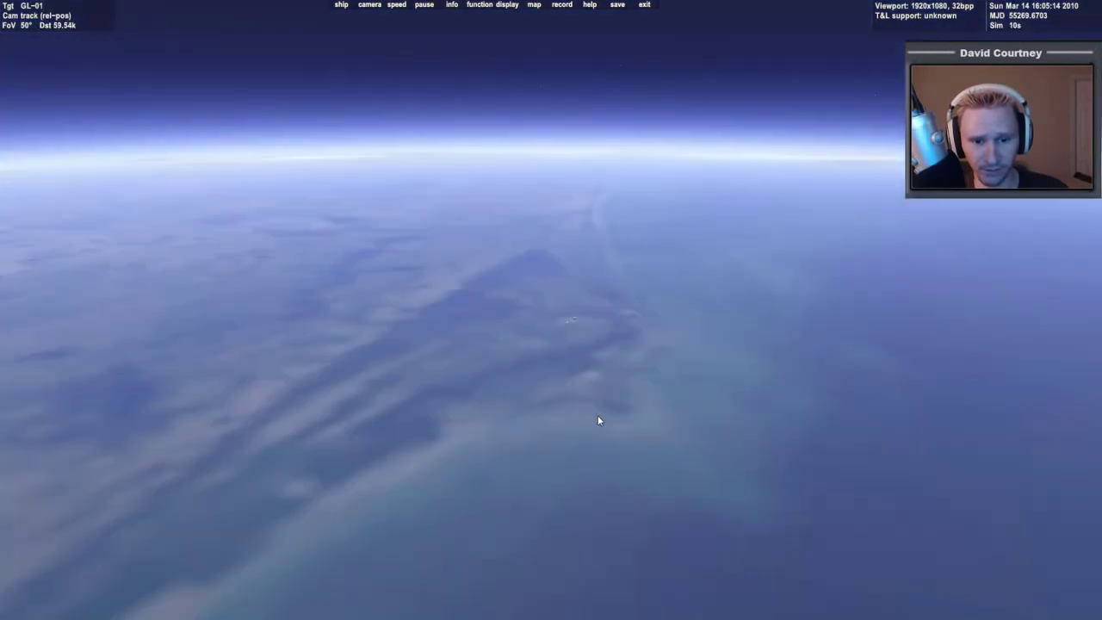
key(ctrl+Down)
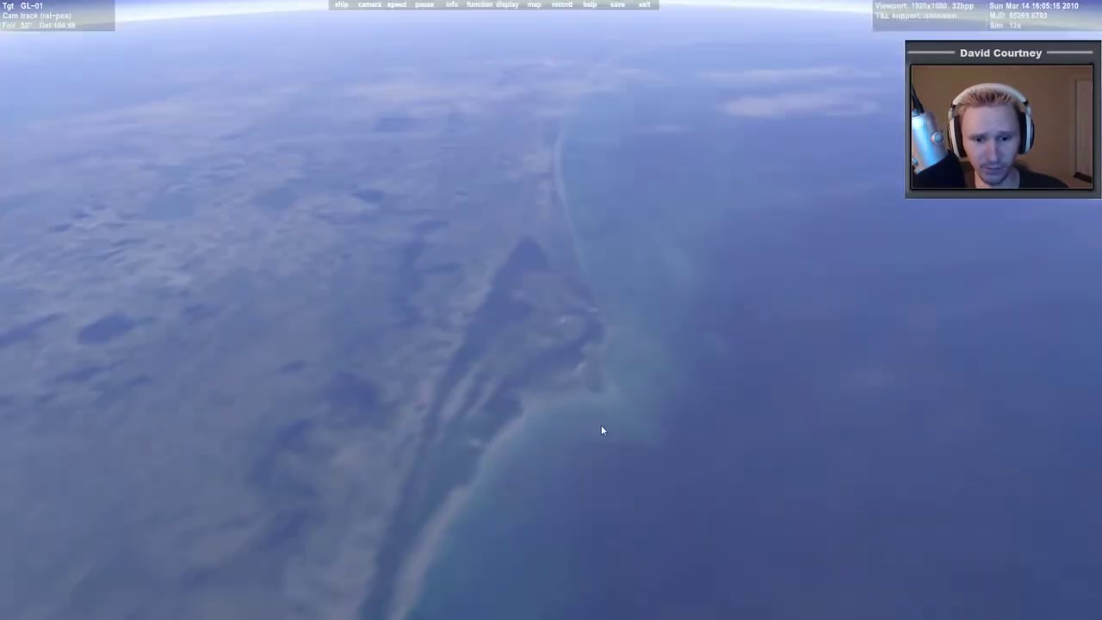
scroll(601, 424, up, 8)
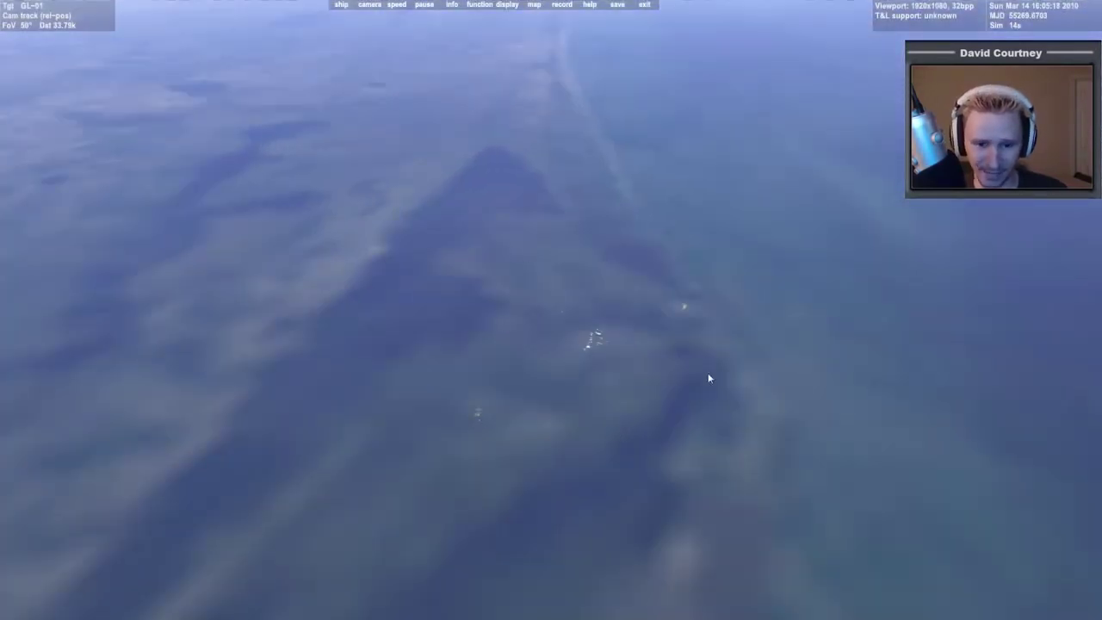
scroll(651, 446, up, 2)
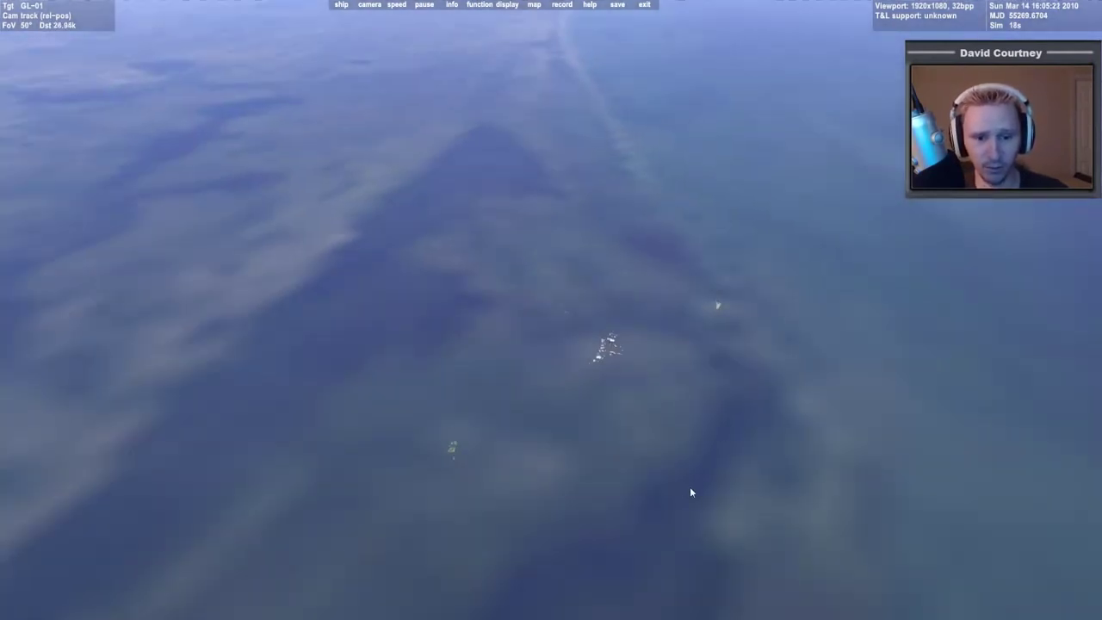
scroll(689, 489, up, 8)
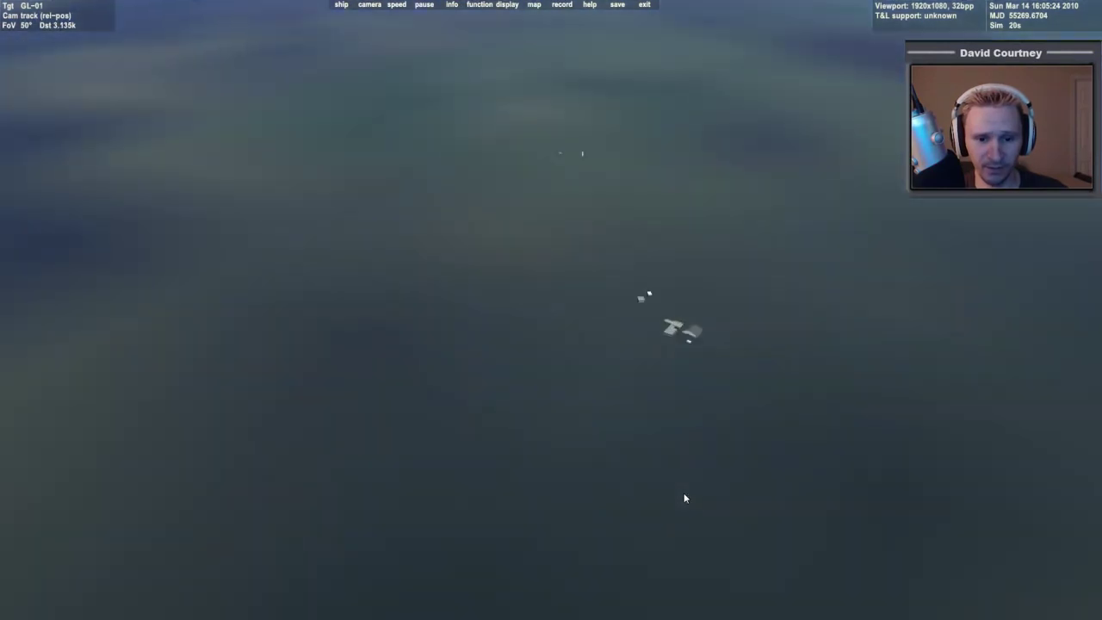
scroll(686, 498, up, 4)
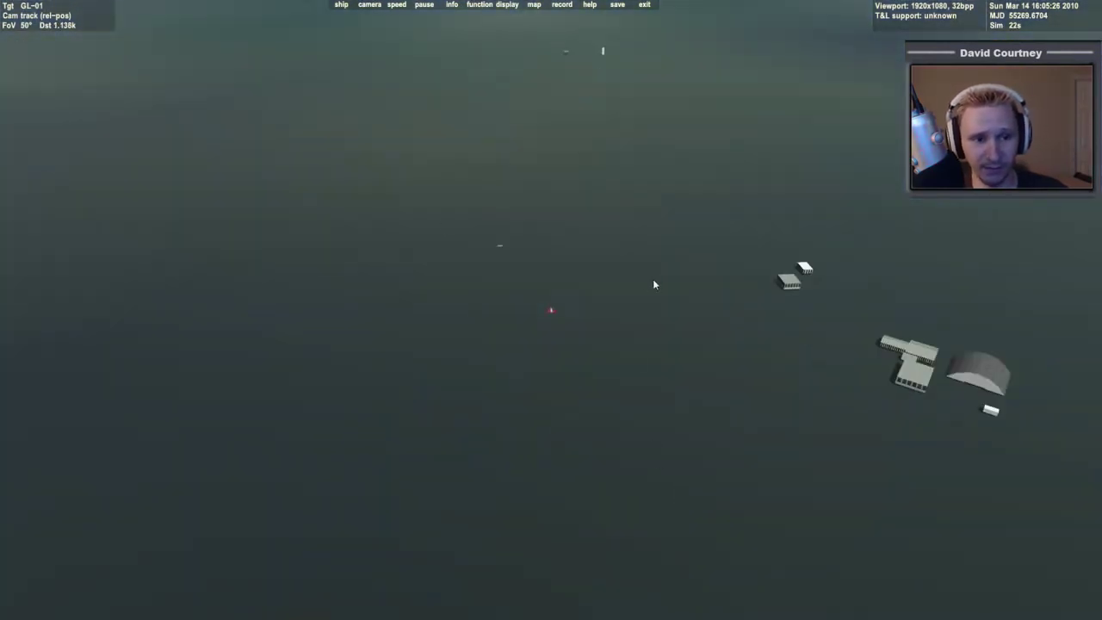
Exit the running Quickstart simulation and close the Orbiter Server Launchpad.
click(645, 5)
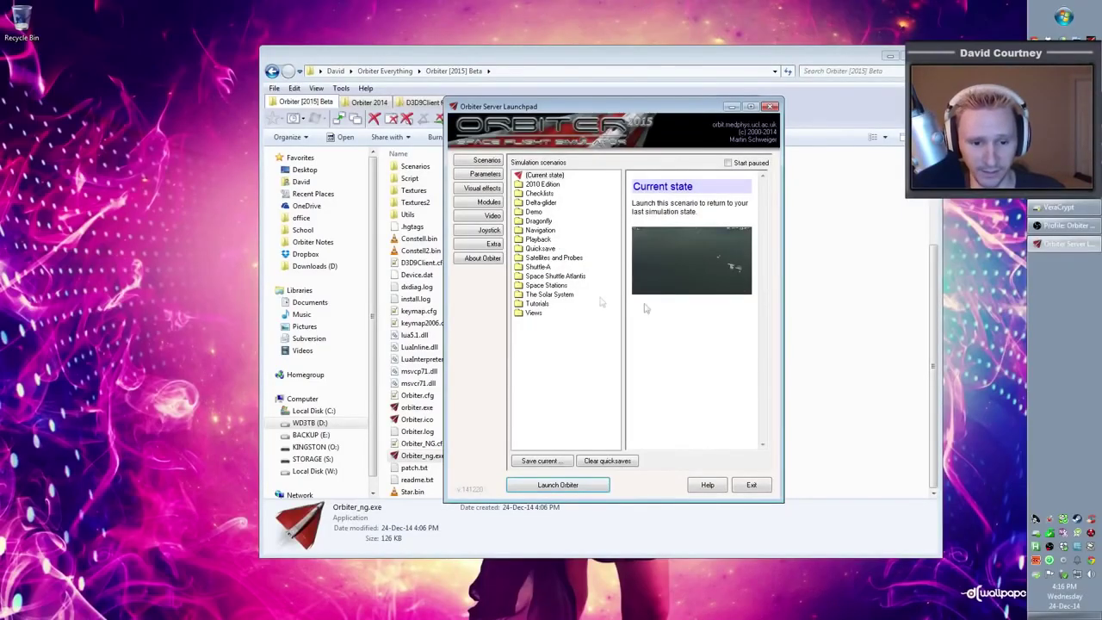
click(751, 486)
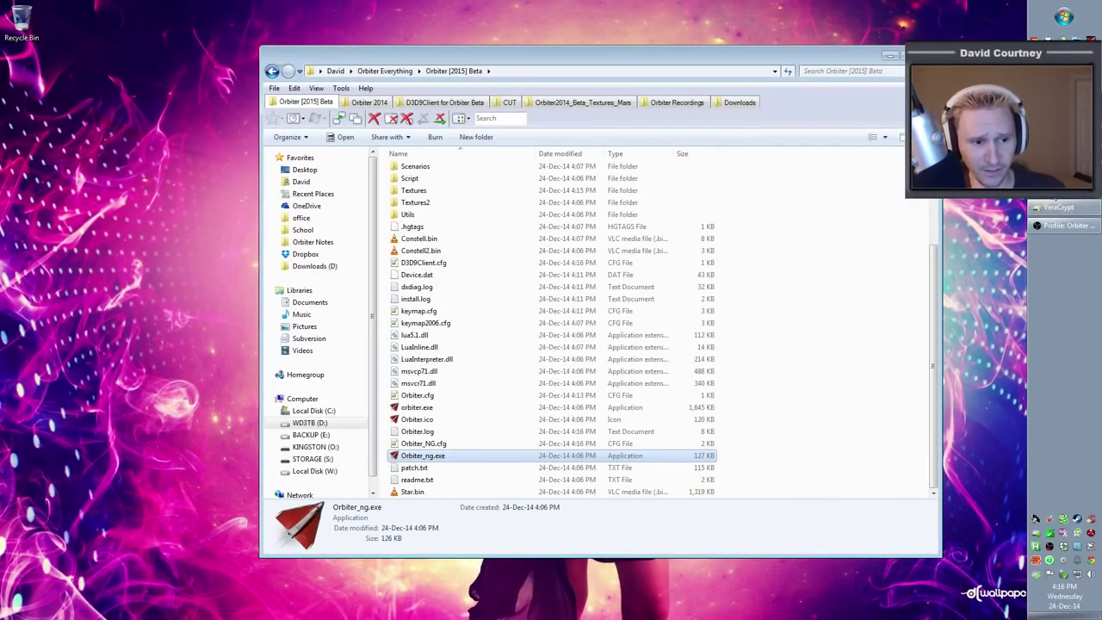
Switch to the browser and review the Dan's Orbiter Page downloads and the forum post about the updated Earth texture tile.
key(alt+Tab)
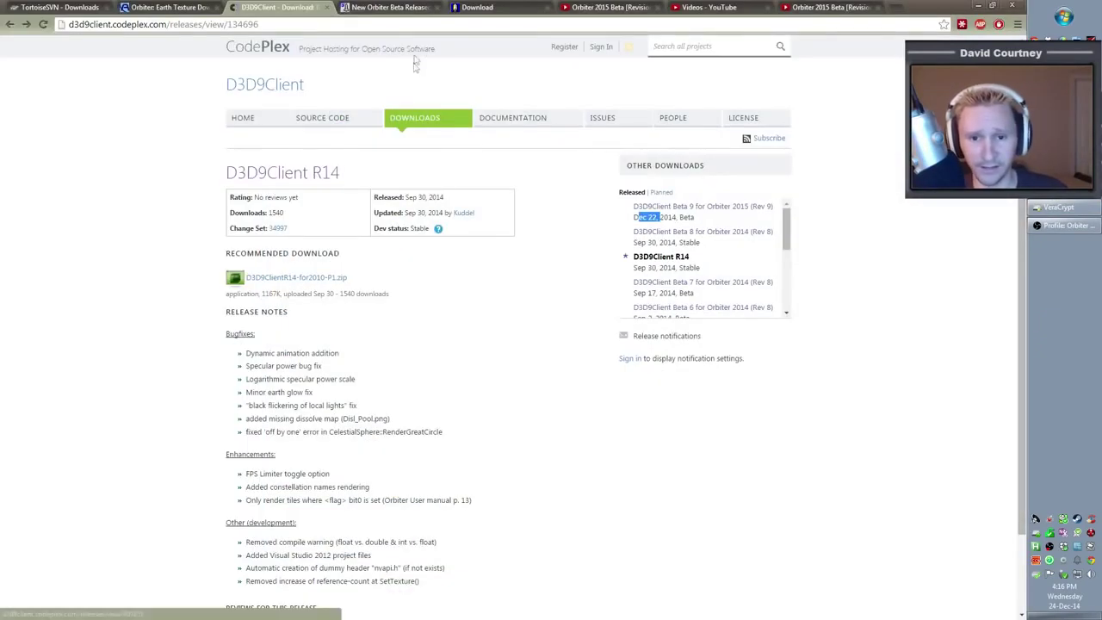
click(477, 8)
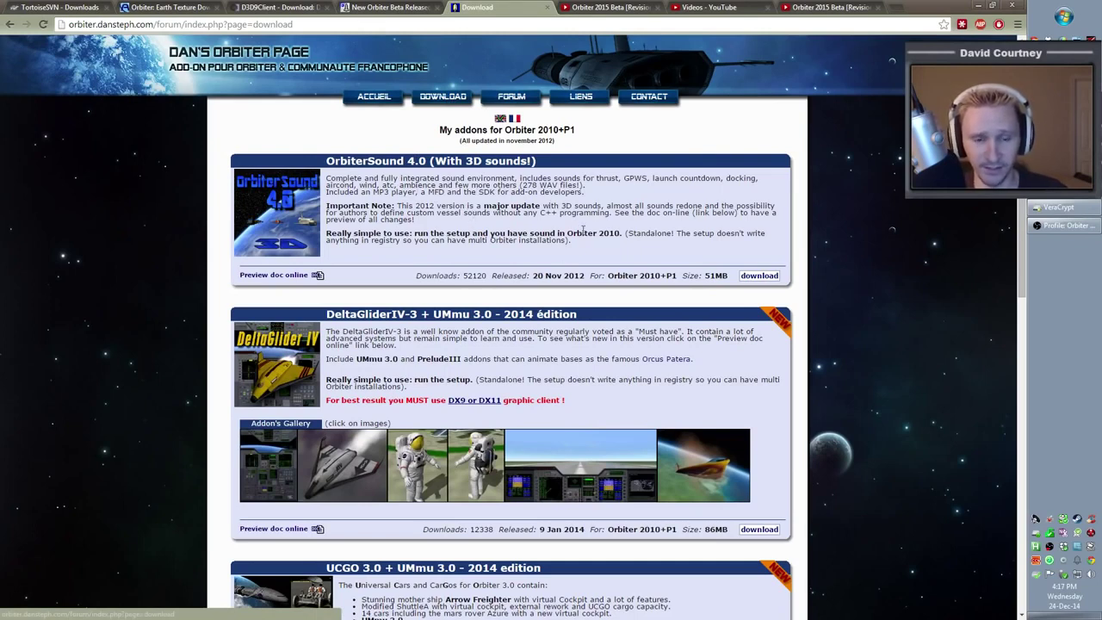
click(400, 8)
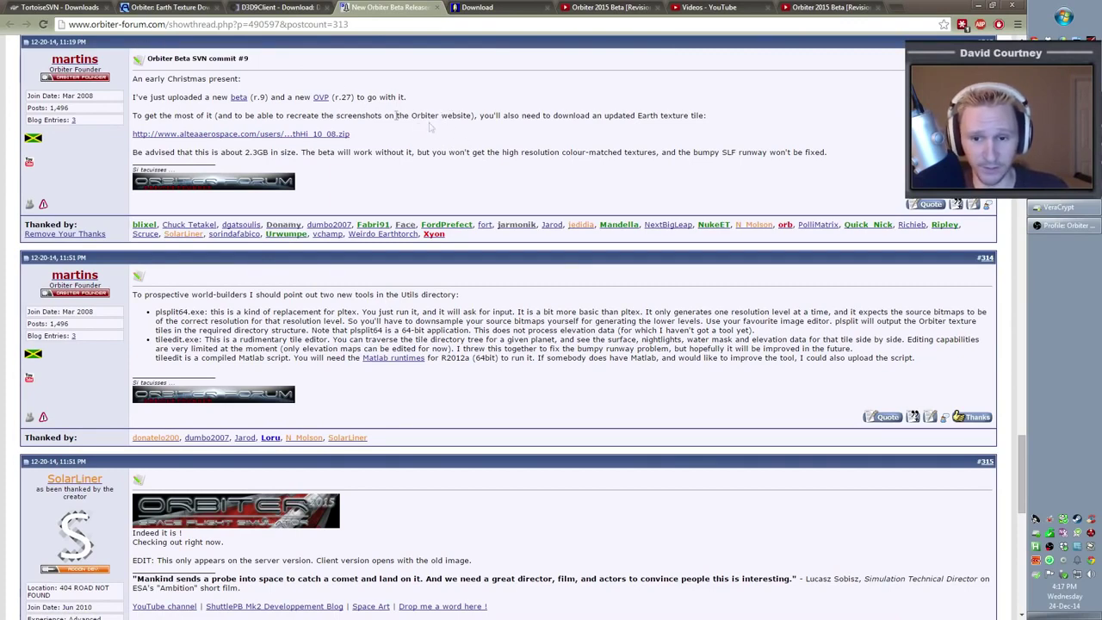
click(241, 26)
click(469, 155)
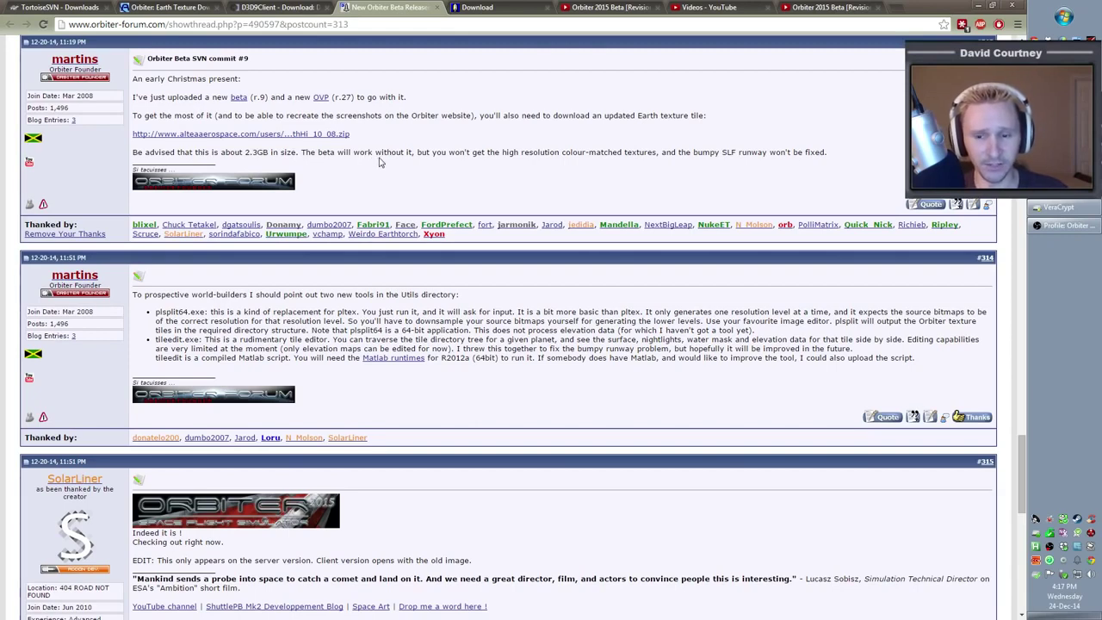
click(978, 6)
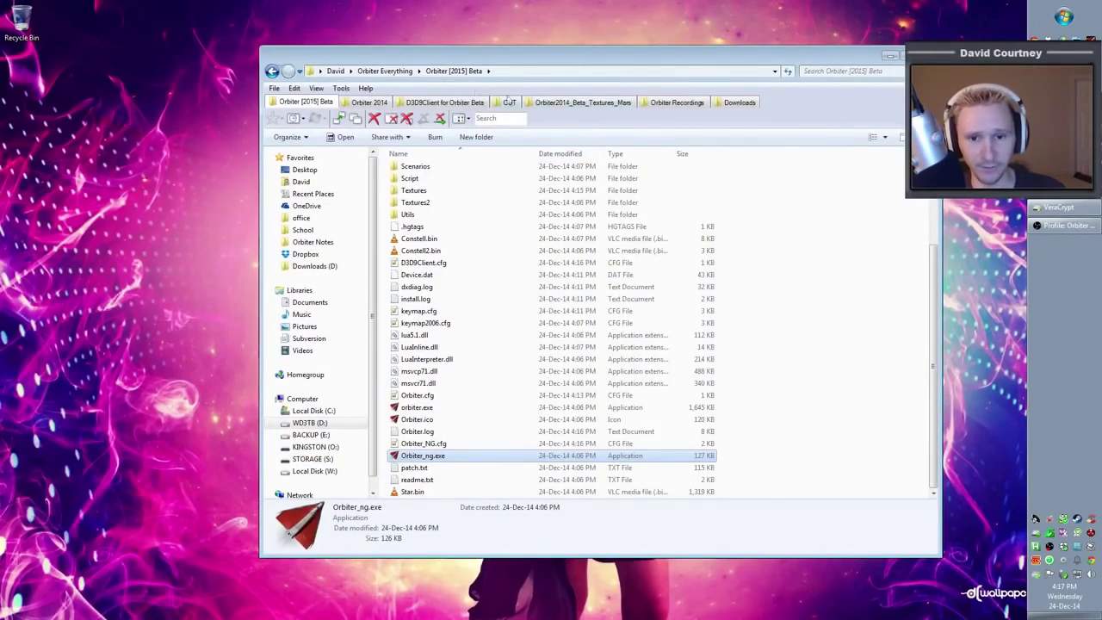
Check the Orbiter [2015] Beta folder's size in its properties and reopen the folder.
click(385, 70)
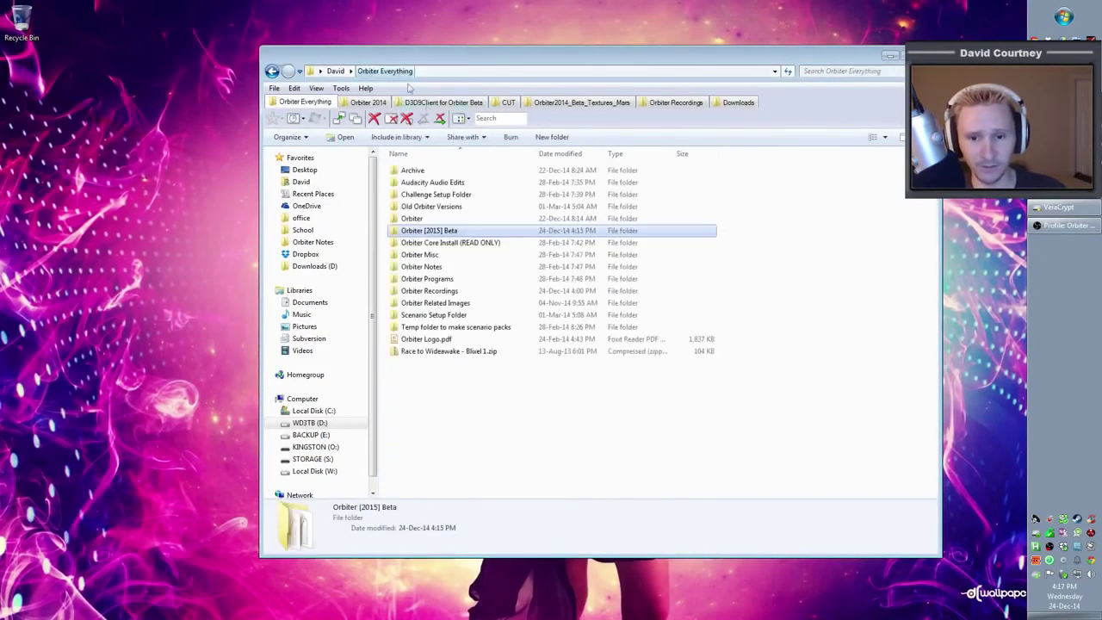
right_click(488, 235)
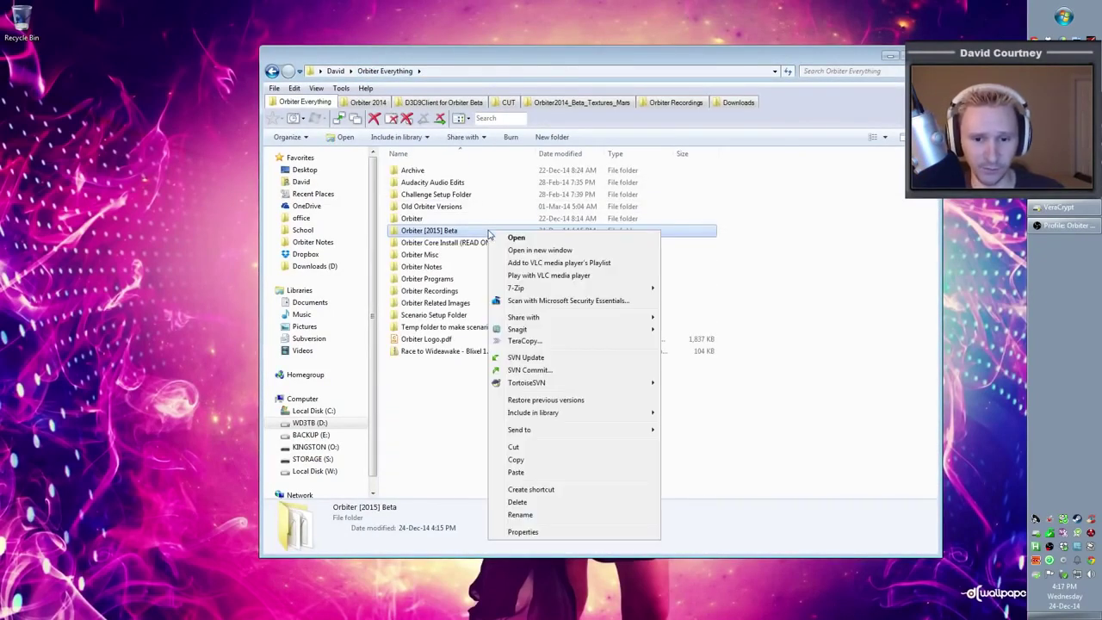
click(619, 532)
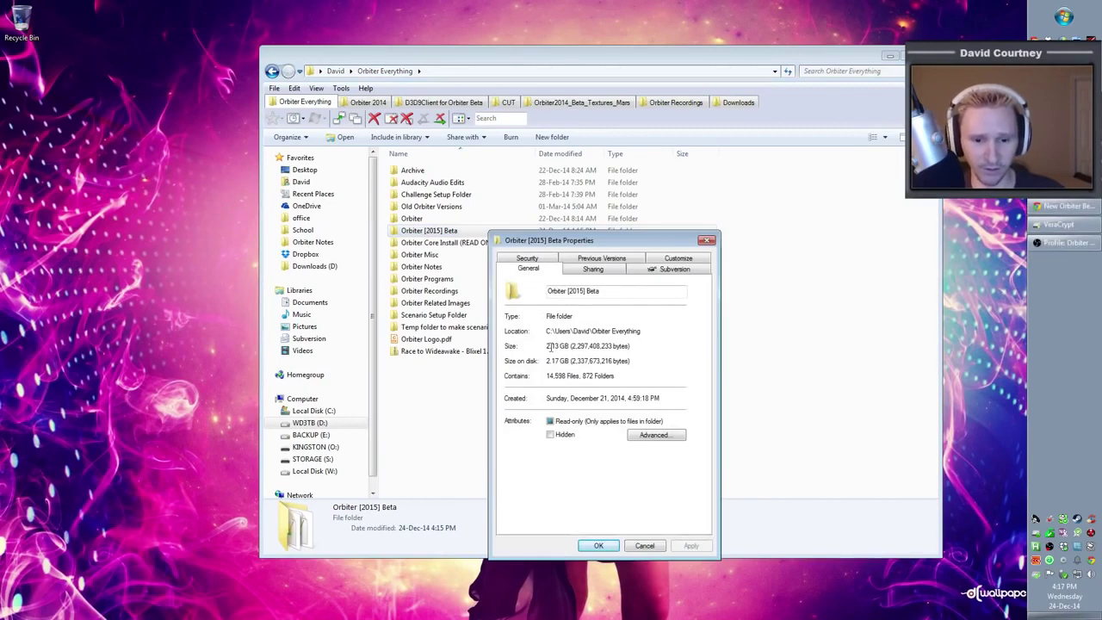
click(644, 545)
double_click(450, 231)
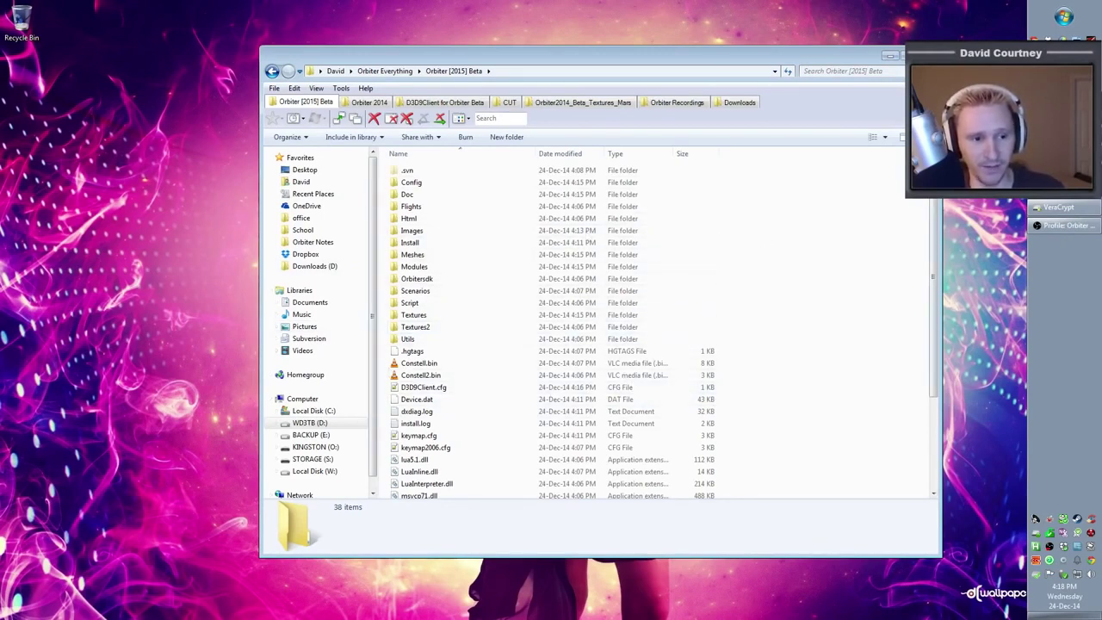
key(alt+Tab)
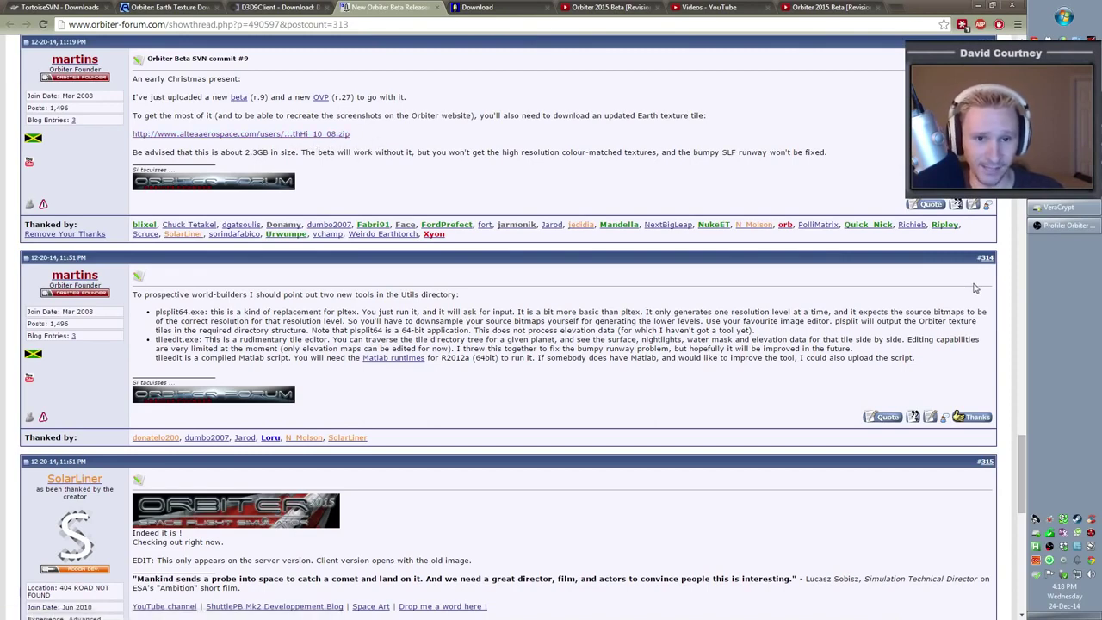
click(976, 6)
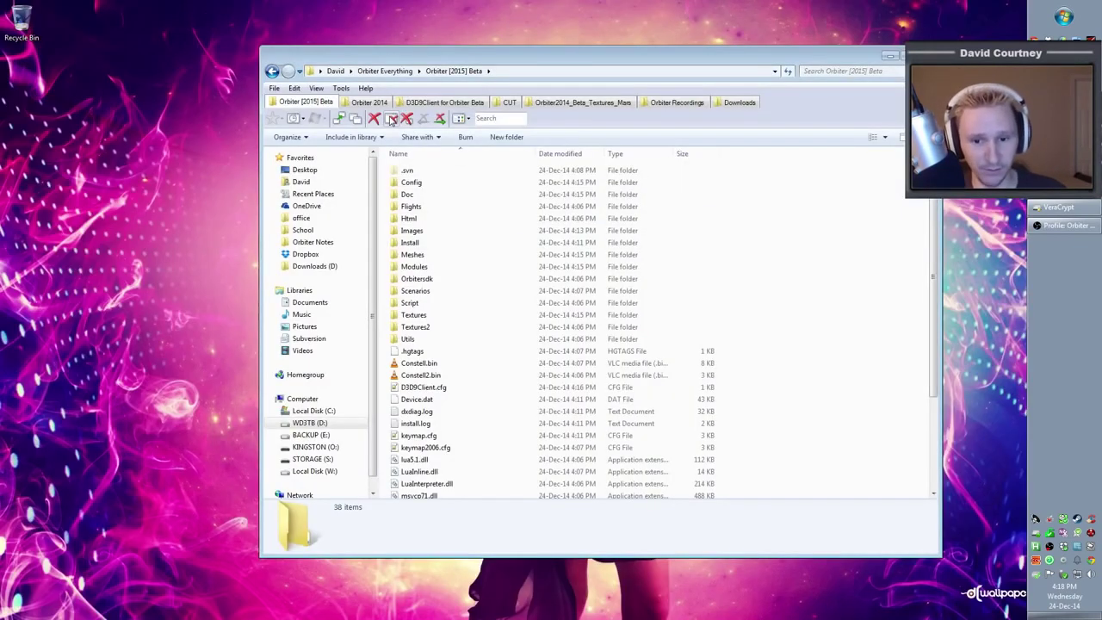
Extract EarthHi_10_08.zip from the Orbiter 2014 folder into the Orbiter [2015] Beta folder with 7-Zip.
click(381, 103)
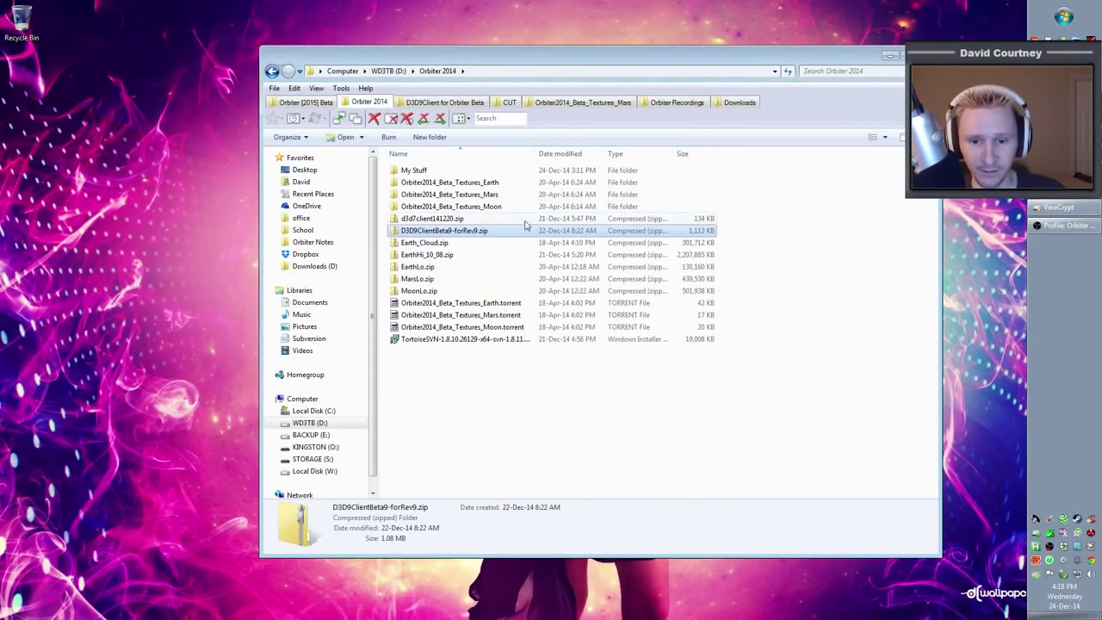
click(458, 257)
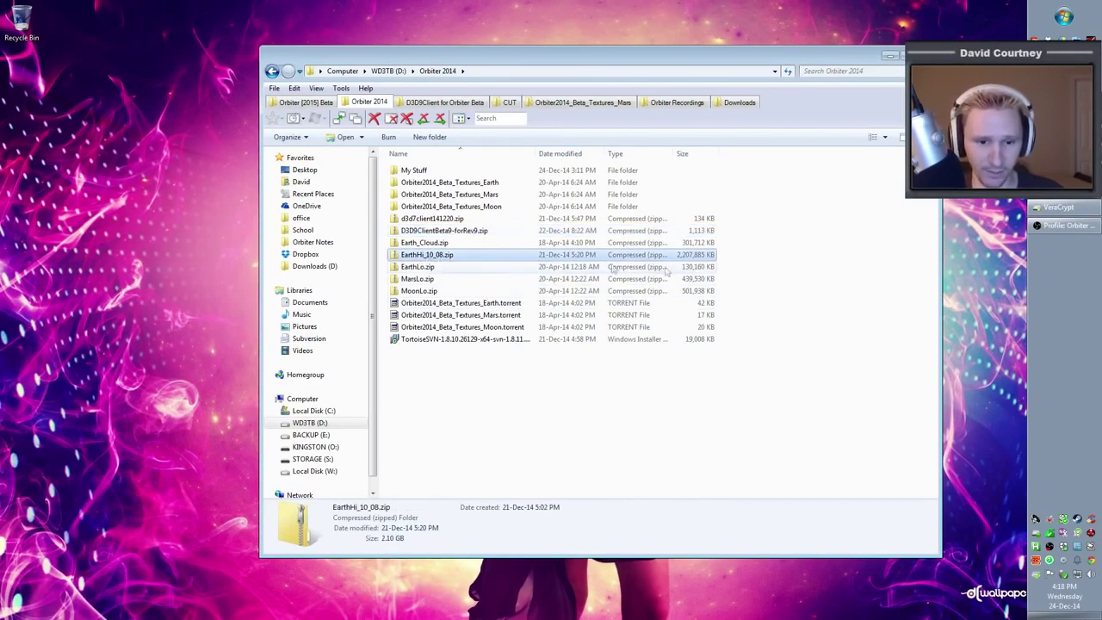
right_click(495, 260)
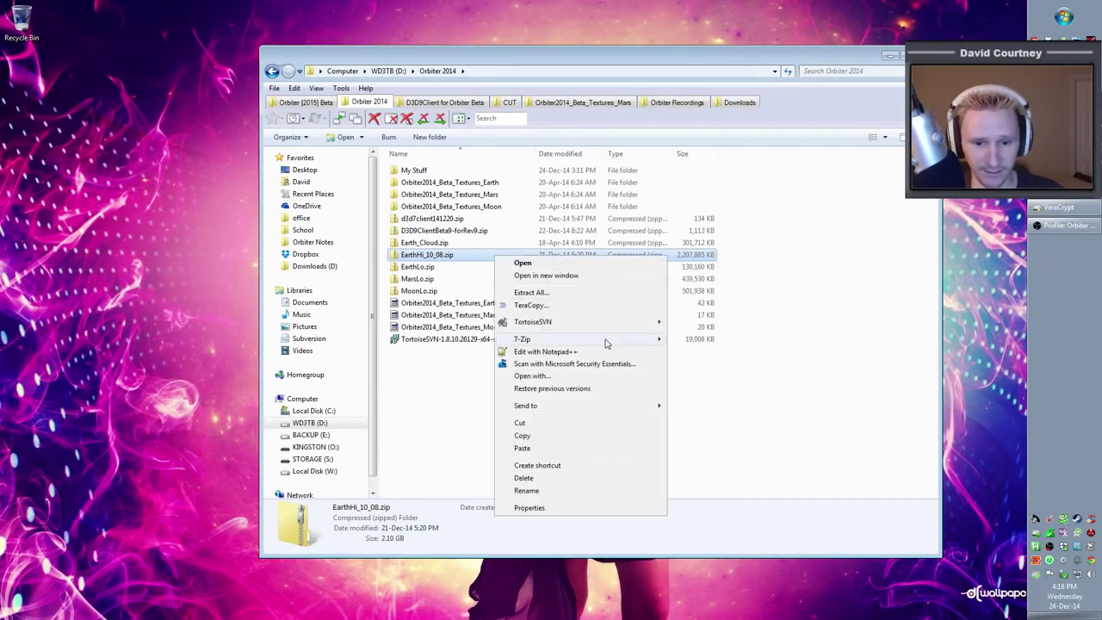
mouse_move(608, 340)
click(751, 353)
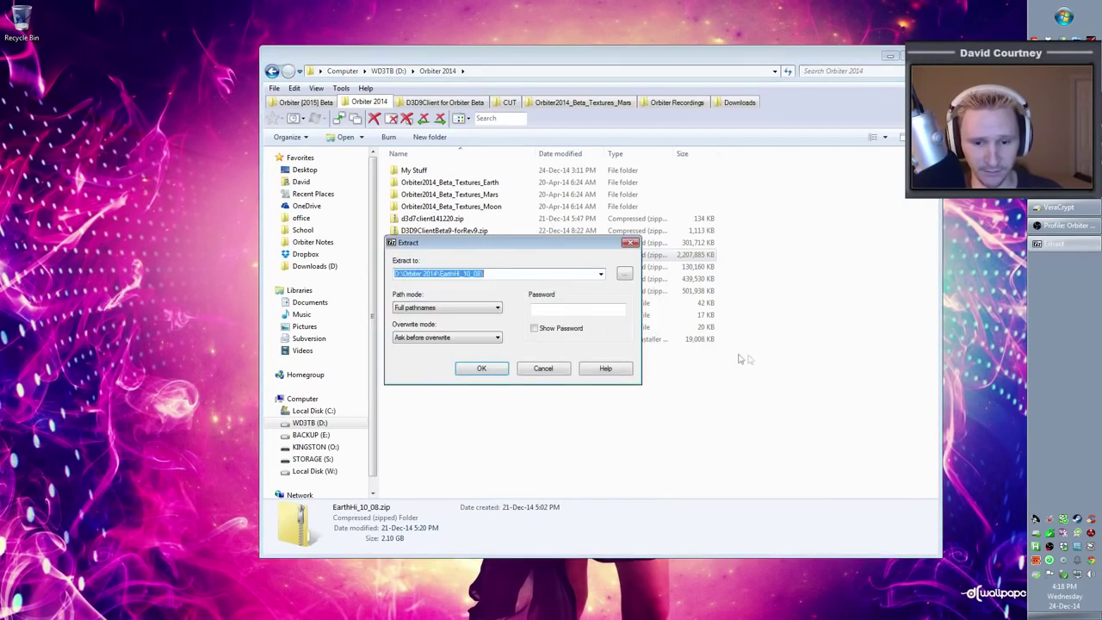
click(600, 275)
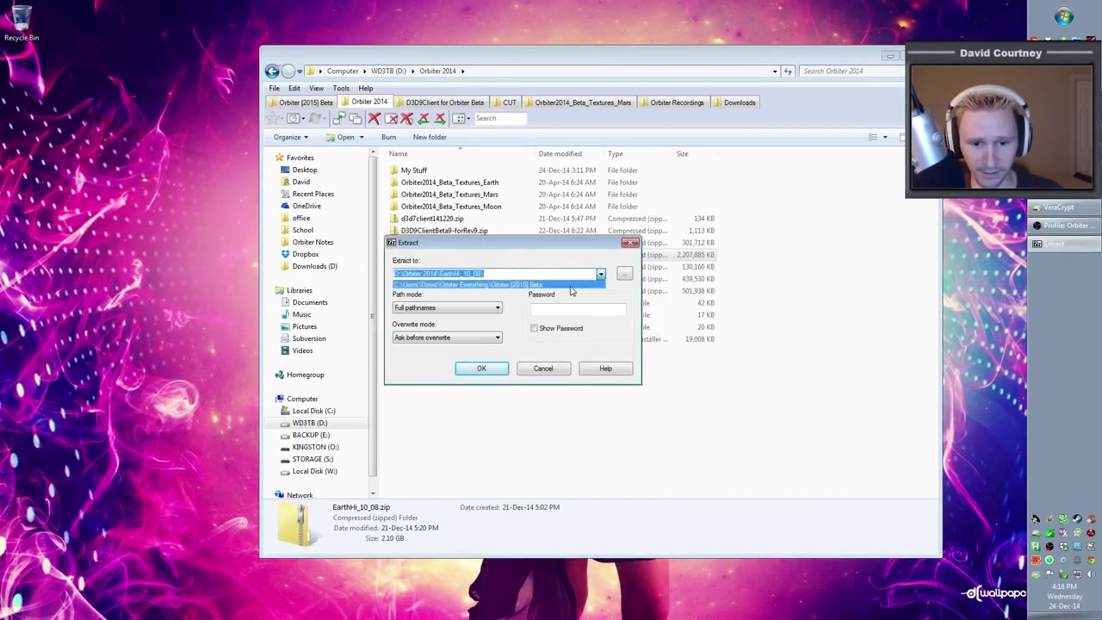
click(572, 292)
click(482, 370)
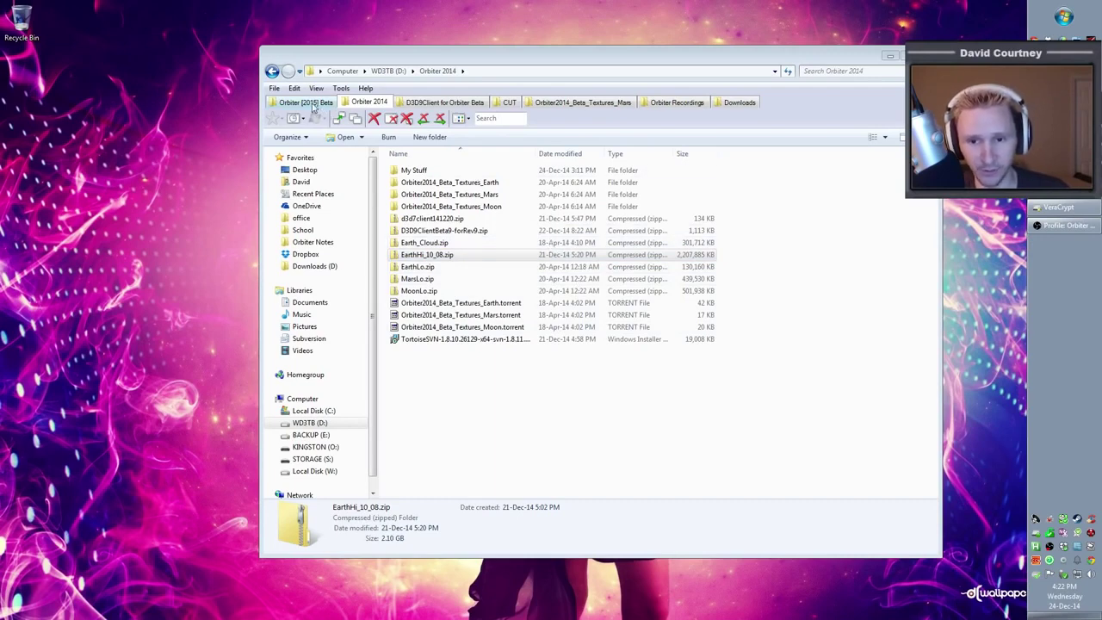
click(310, 103)
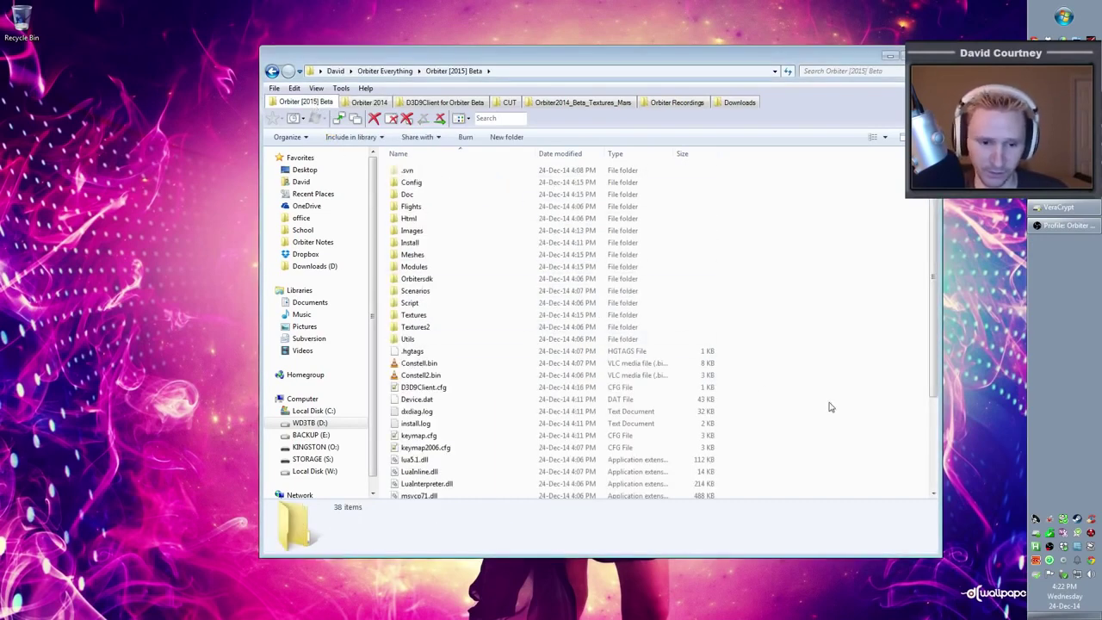
scroll(828, 407, down, 4)
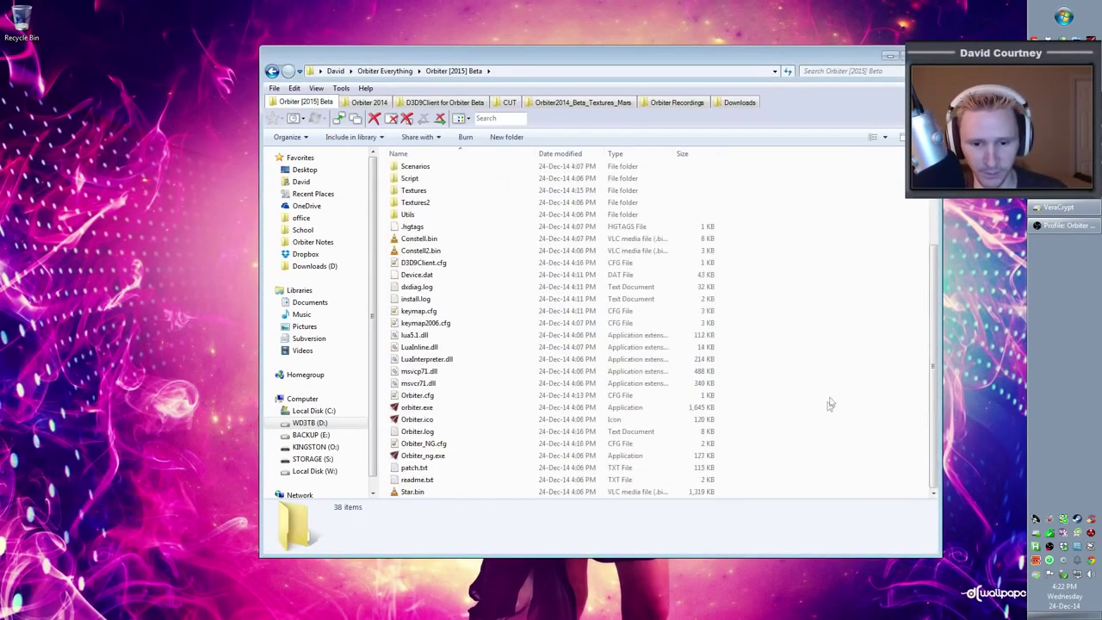
click(480, 460)
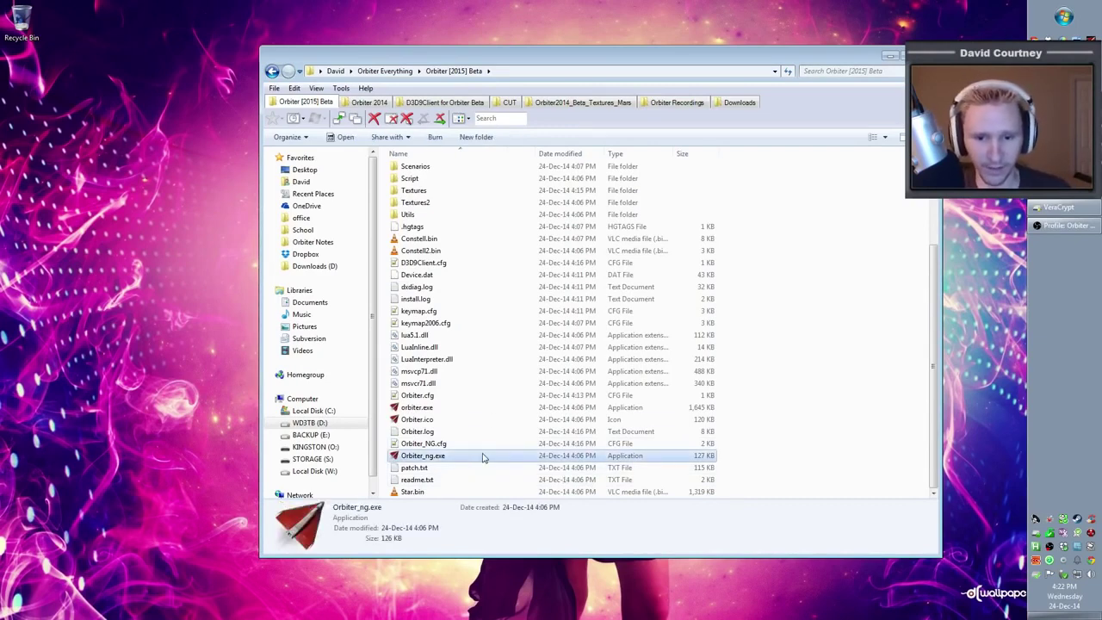
Recheck the Orbiter [2015] Beta folder's size with the EarthHi textures extracted, and go back into the folder.
click(385, 71)
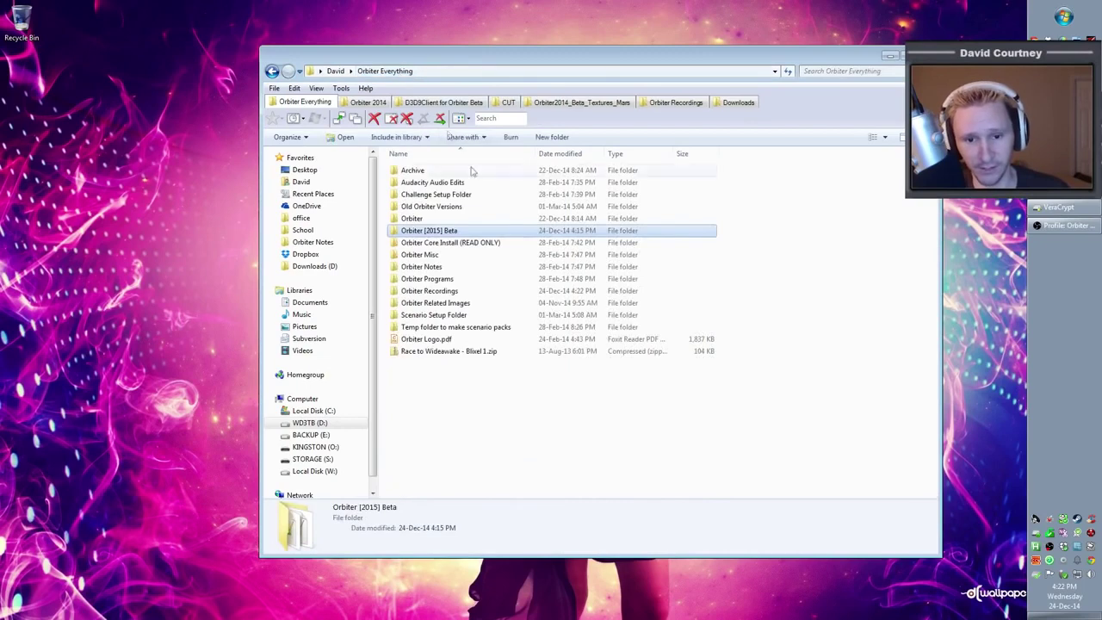
right_click(486, 234)
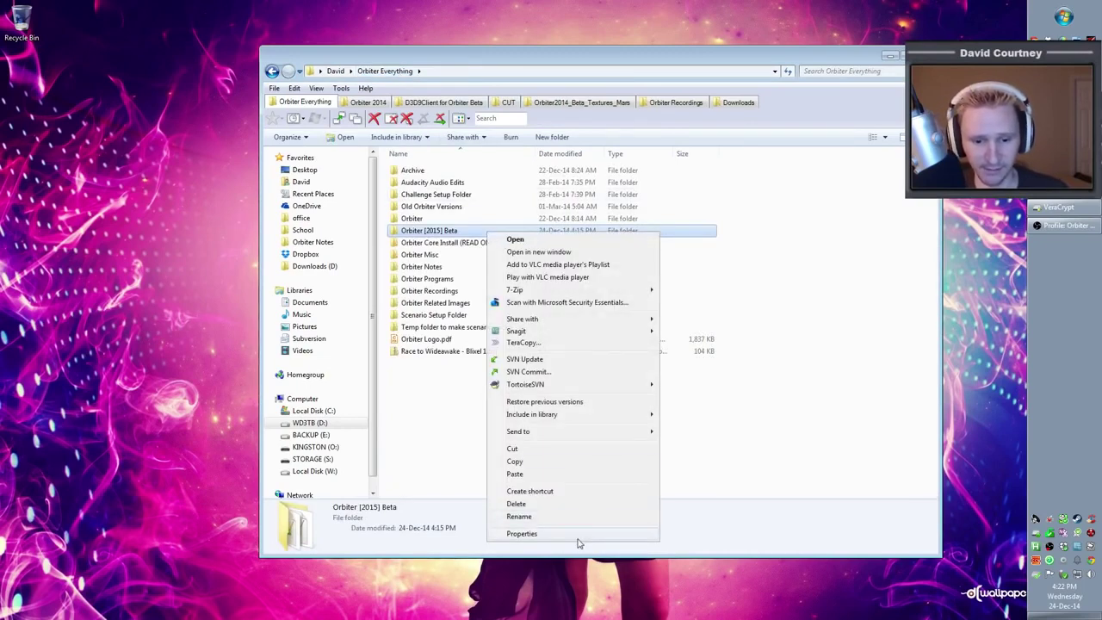
click(580, 544)
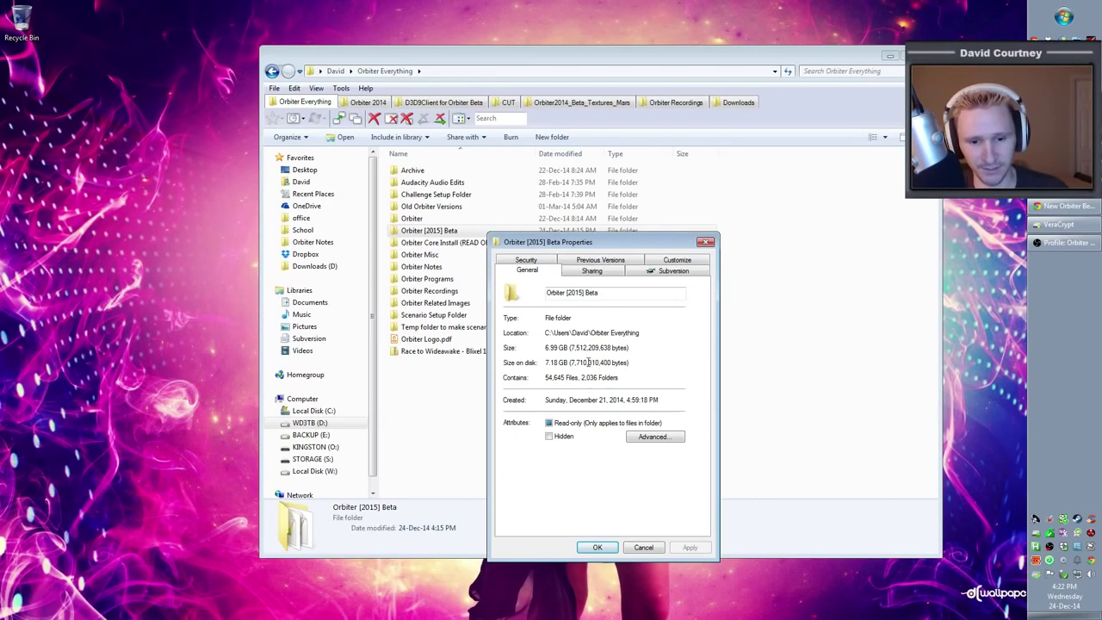
click(655, 547)
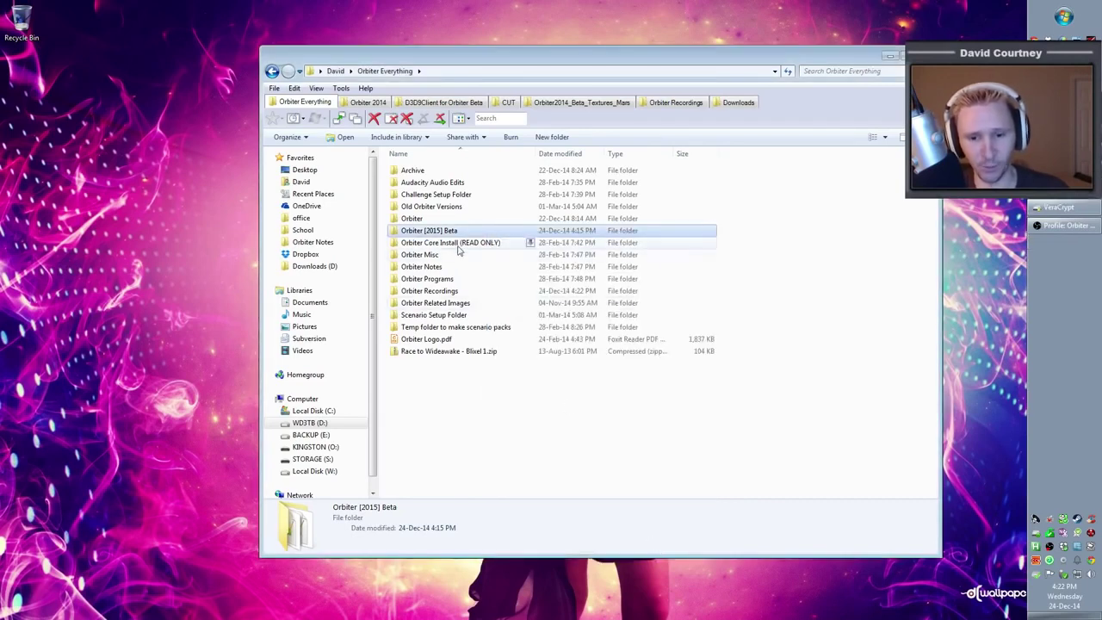
double_click(510, 235)
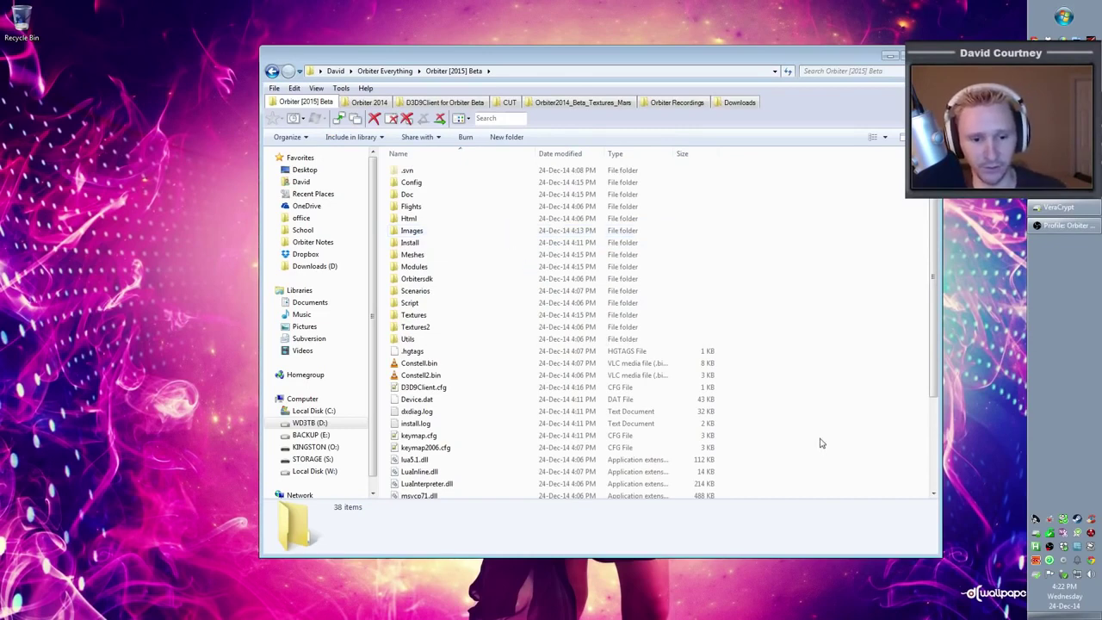
Start Orbiter_ng.exe from the Orbiter [2015] Beta folder and launch the Quickstart scenario from Checklists.
scroll(820, 443, down, 4)
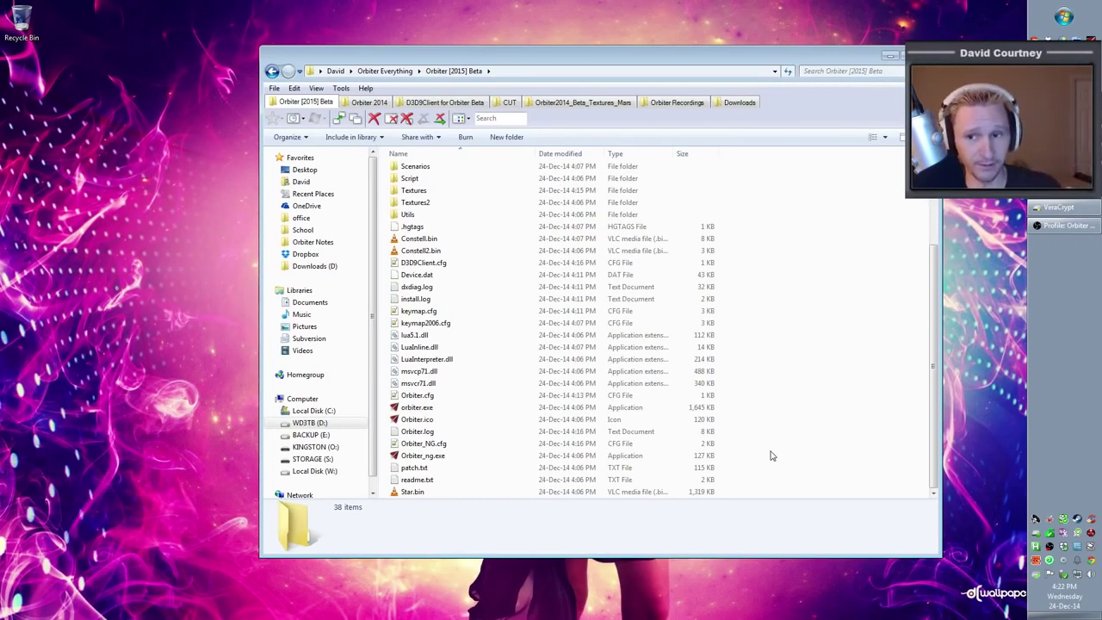
double_click(448, 457)
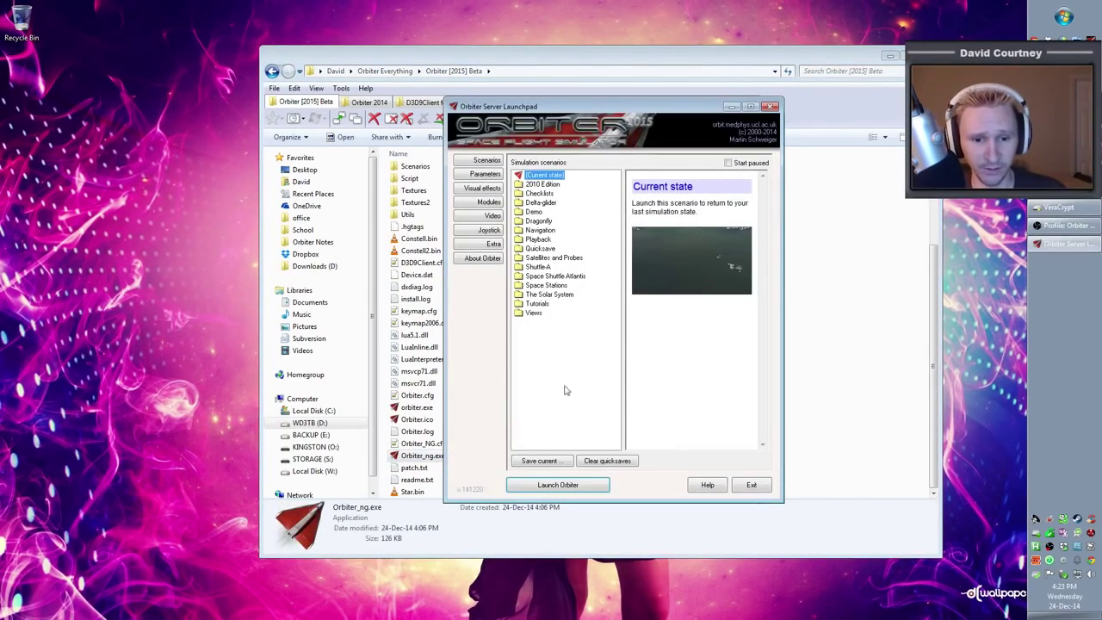
double_click(535, 194)
click(549, 230)
click(560, 485)
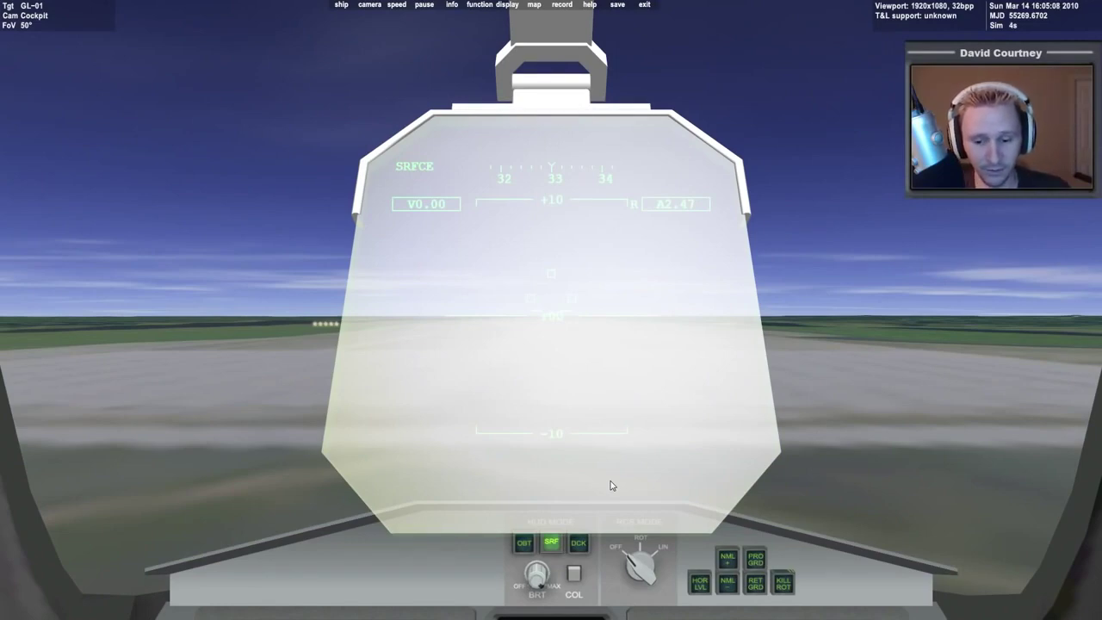
Switch to the external view and examine the Earth textures around the runway and coastline from increasing distances.
key(F1)
scroll(612, 479, down, 3)
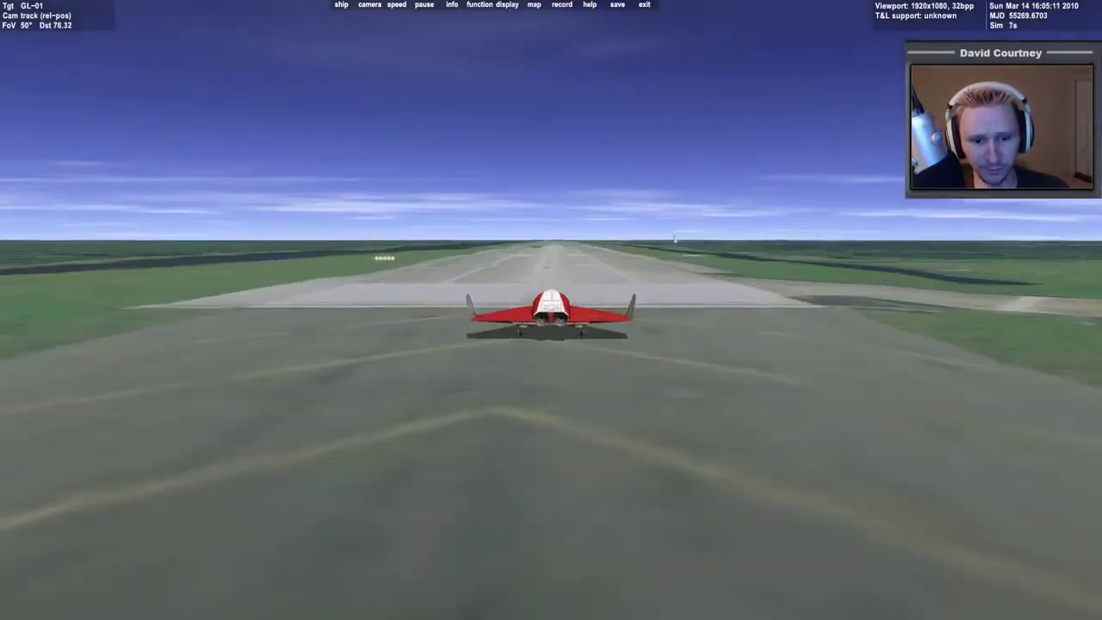
scroll(617, 460, down, 10)
scroll(618, 458, down, 1)
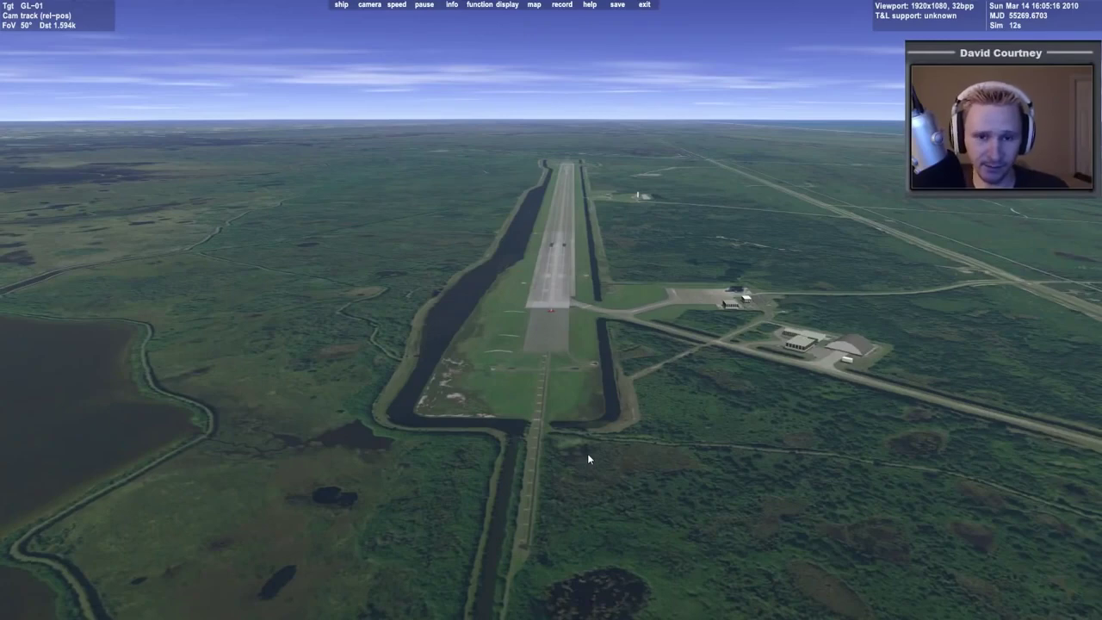
scroll(587, 453, down, 3)
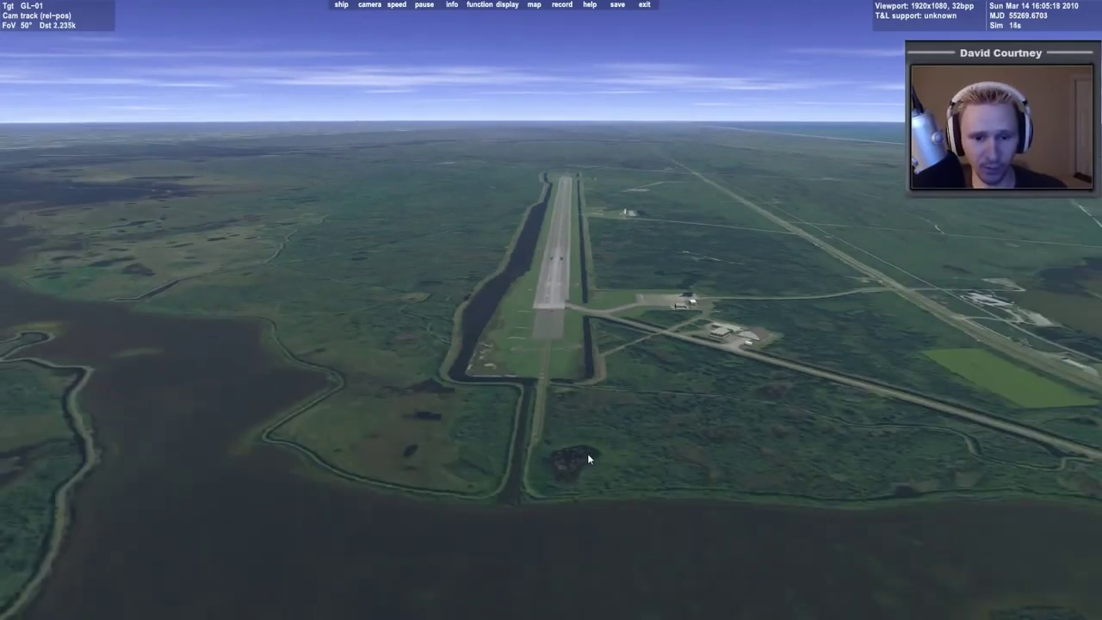
key(ctrl+Right)
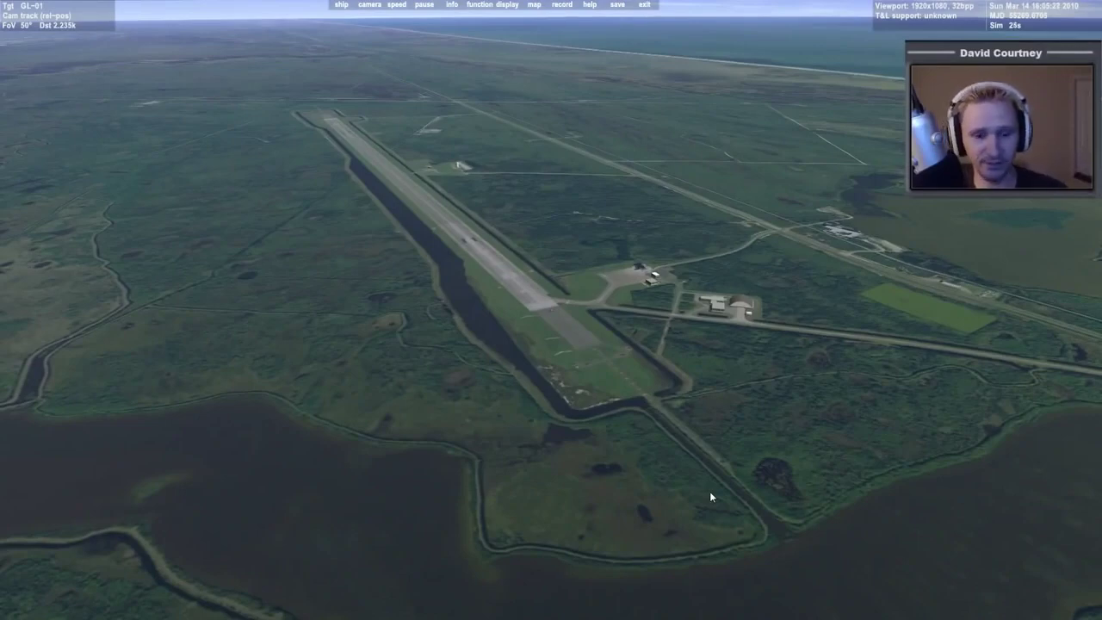
scroll(709, 490, down, 5)
scroll(698, 493, down, 5)
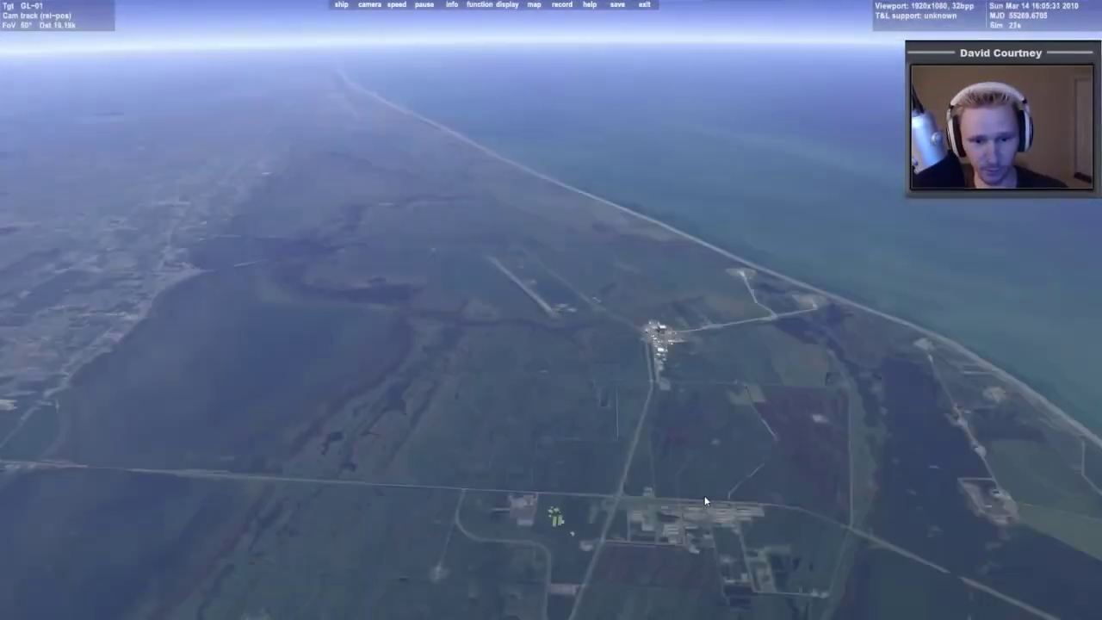
drag(787, 517, 797, 446)
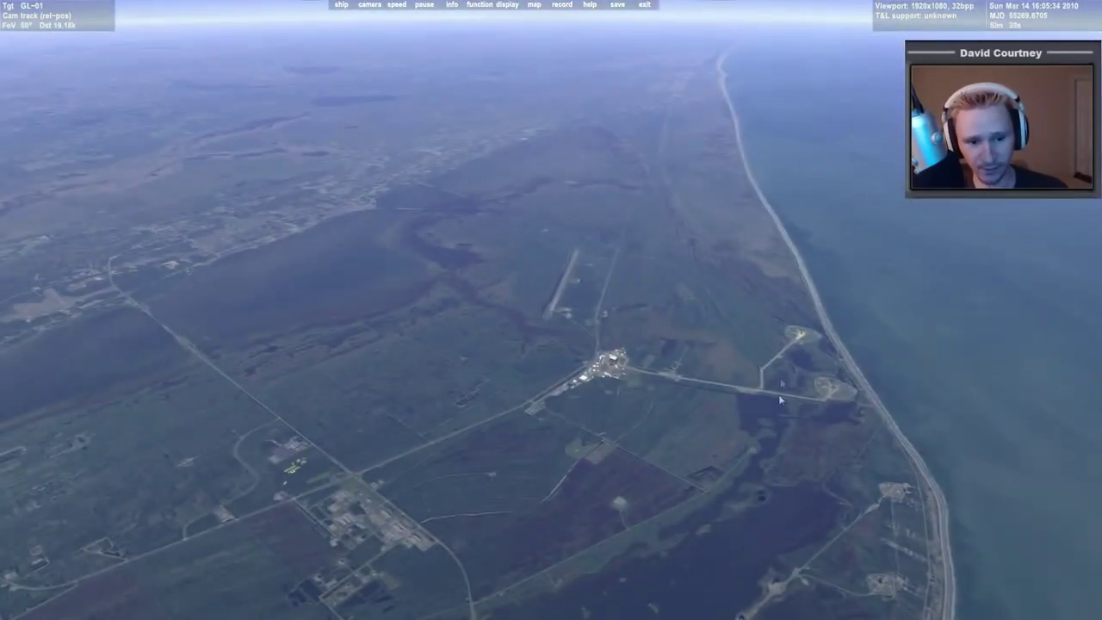
drag(752, 487, 805, 453)
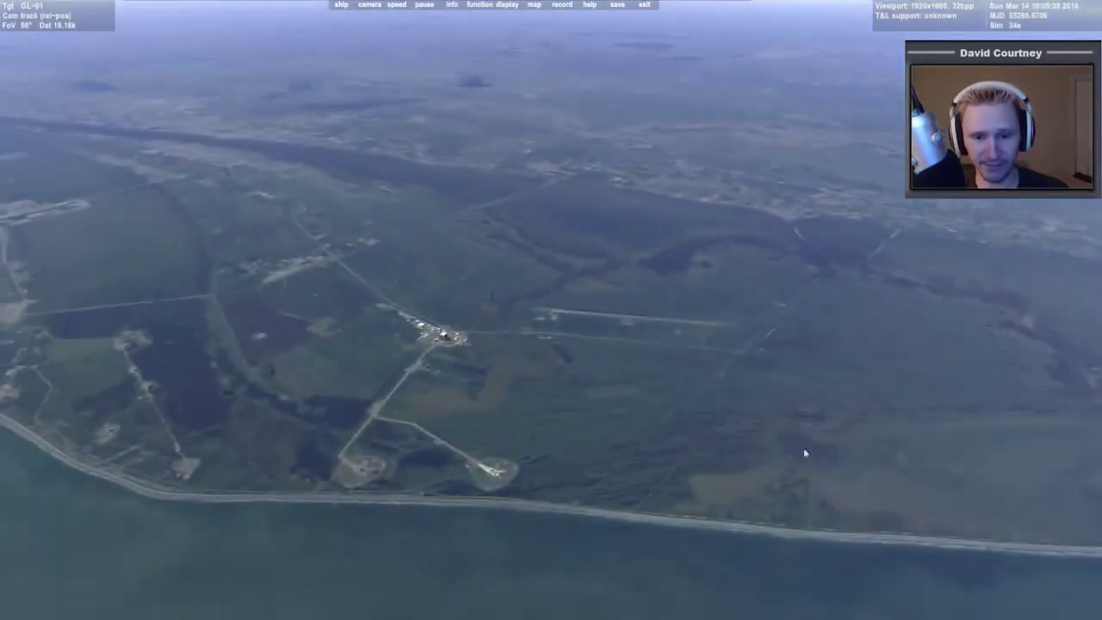
scroll(805, 451, down, 10)
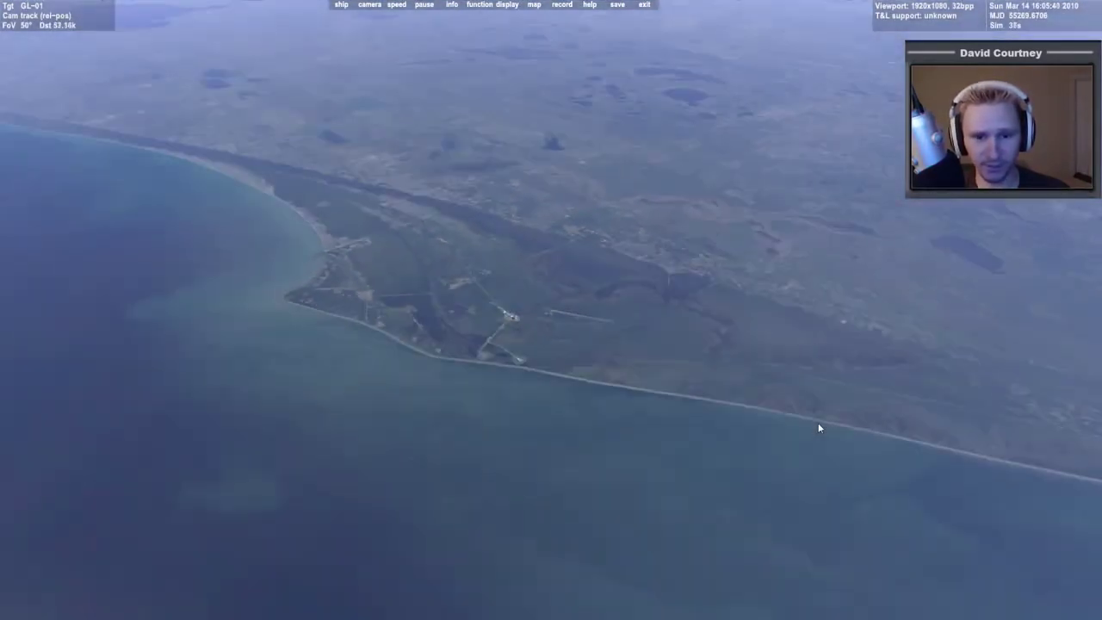
Inspect the coastline and runway terrain textures from several angles and closer in, and exit the simulation.
drag(819, 425, 622, 446)
scroll(671, 439, up, 3)
drag(540, 496, 533, 551)
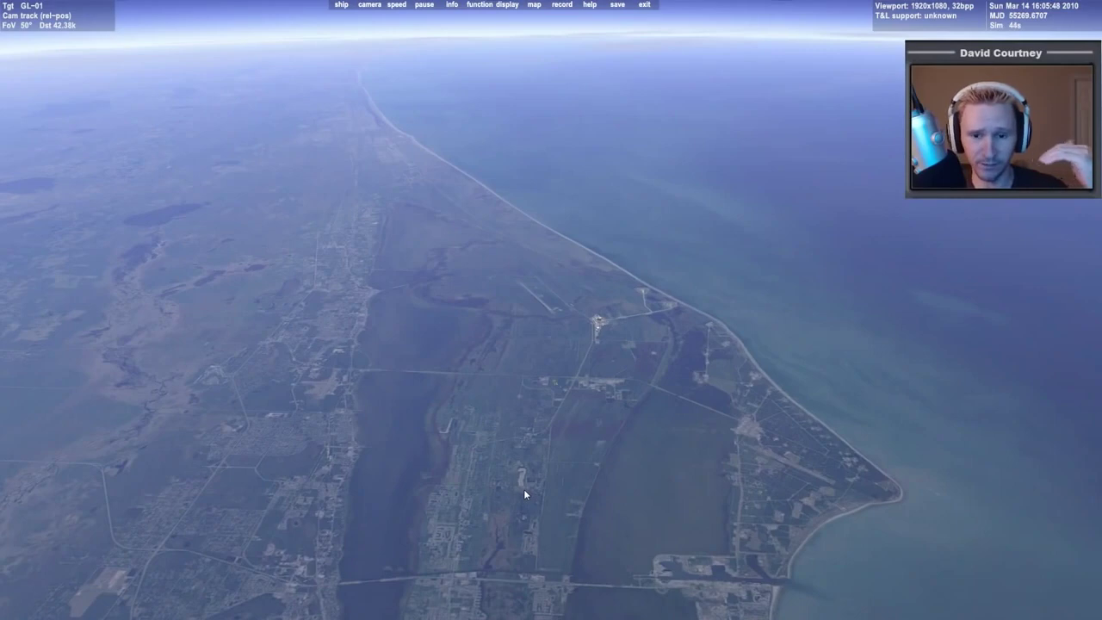
mouse_move(677, 455)
mouse_down()
mouse_move(674, 469)
mouse_move(680, 455)
mouse_up()
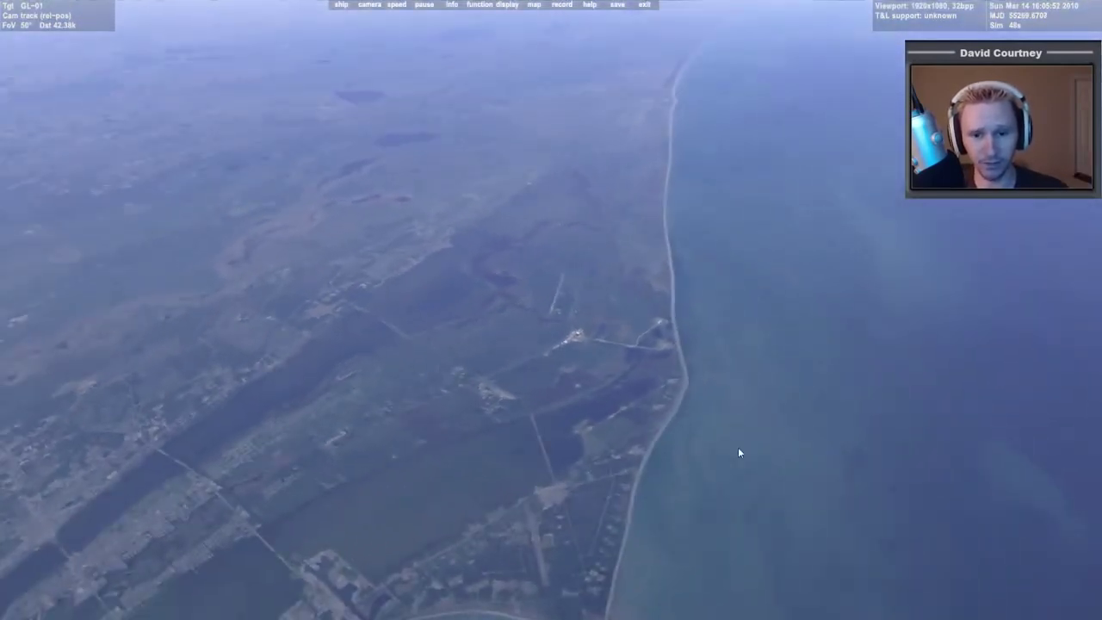
drag(559, 476, 595, 476)
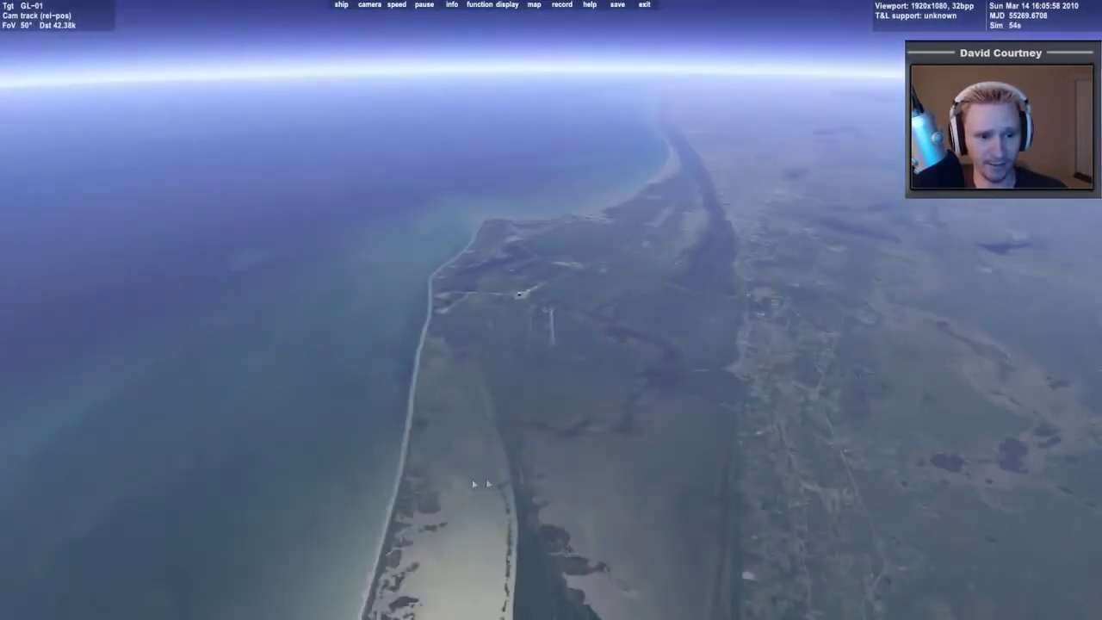
drag(505, 478, 648, 452)
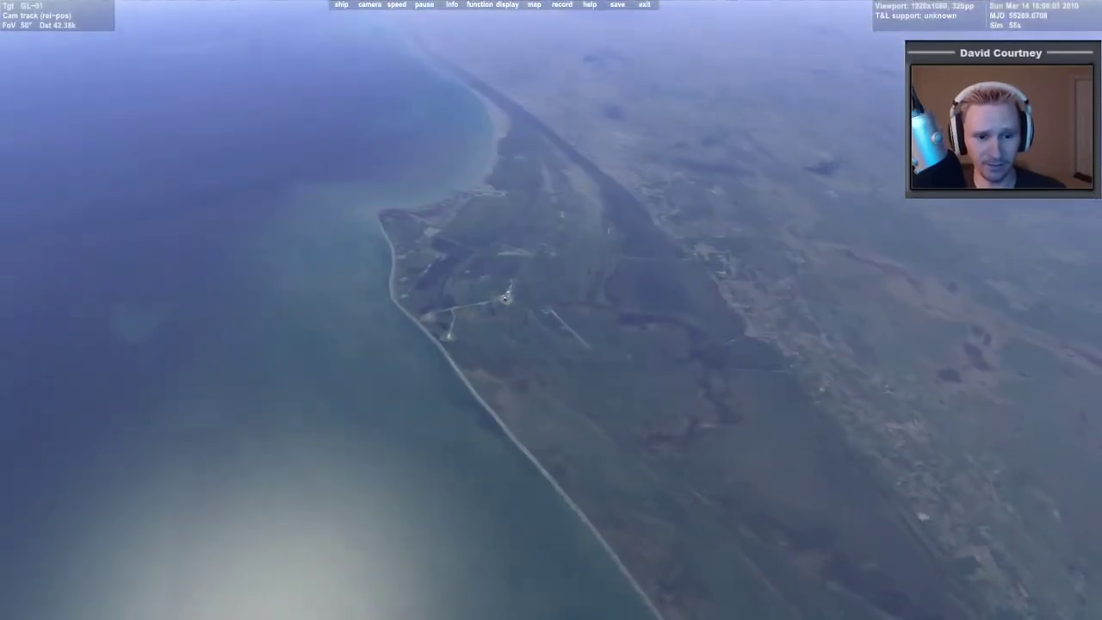
drag(427, 417, 414, 406)
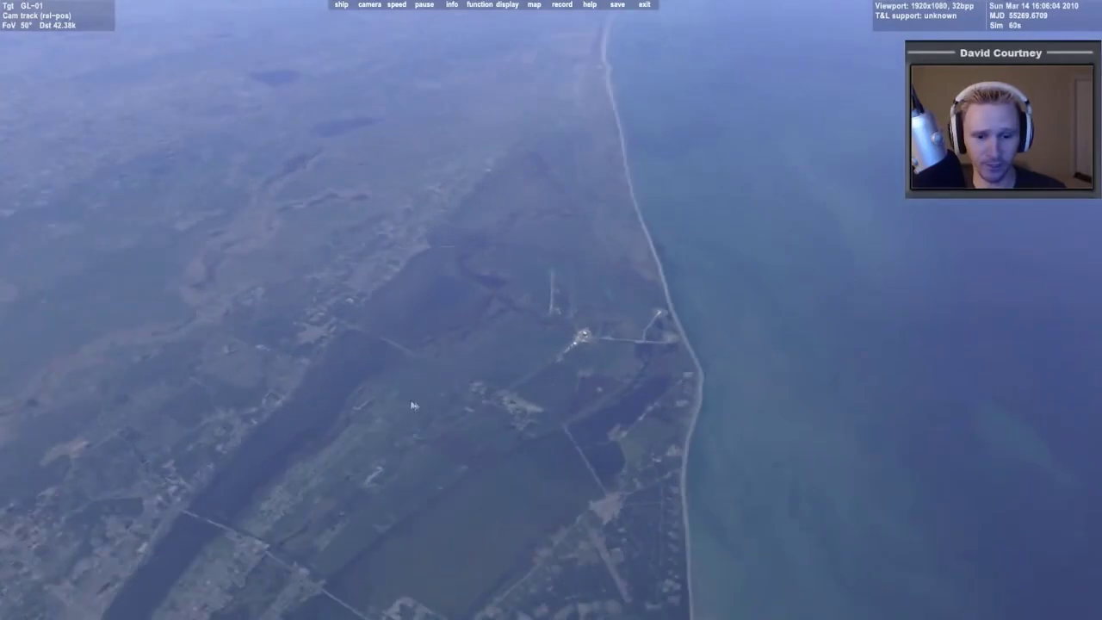
scroll(444, 417, up, 10)
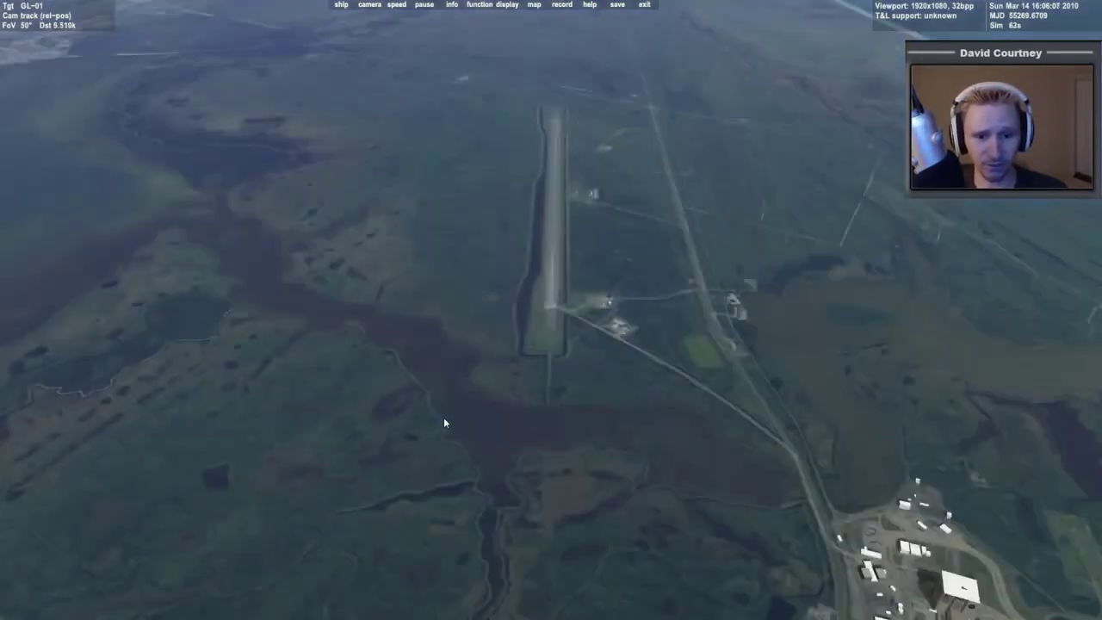
scroll(444, 422, up, 5)
drag(597, 469, 591, 466)
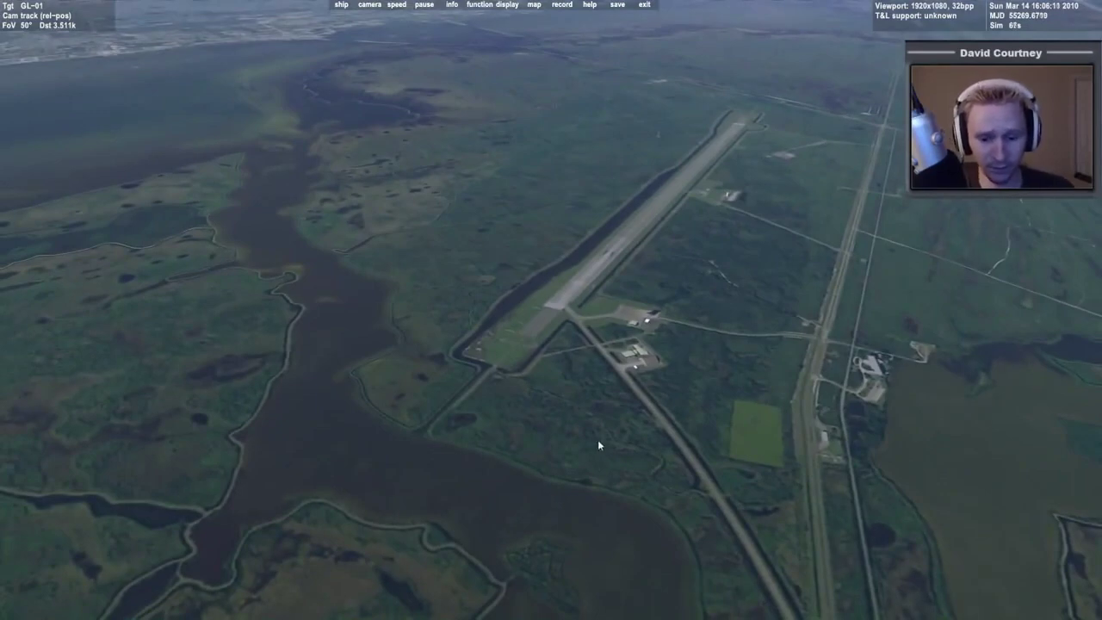
click(644, 5)
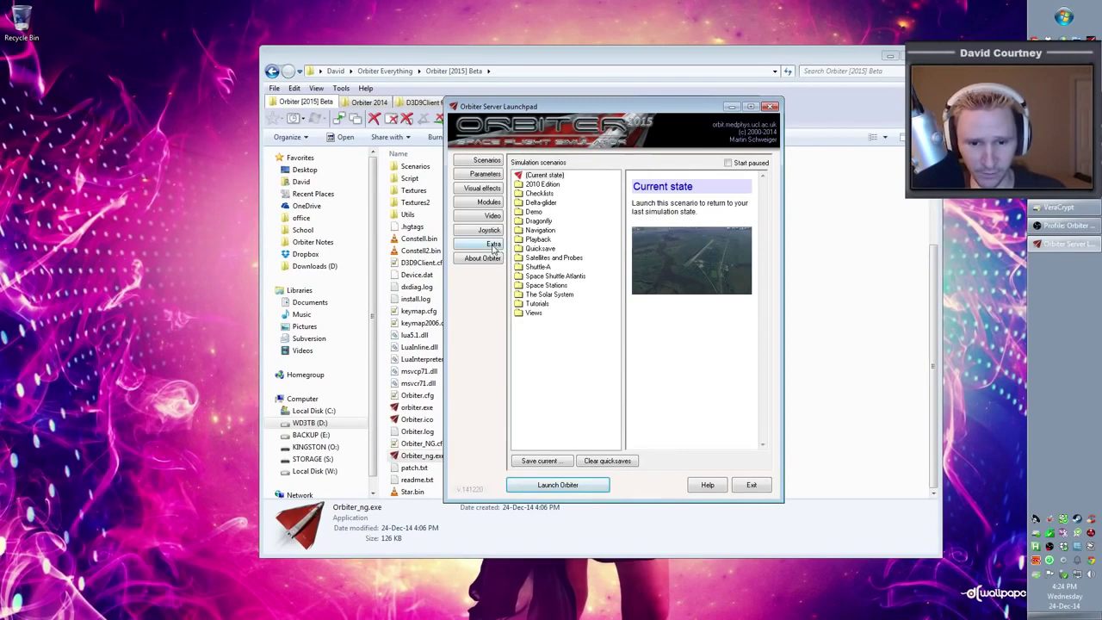
Create the symbolic links in the D3D9Client advanced video setup and accept the setup.
click(490, 216)
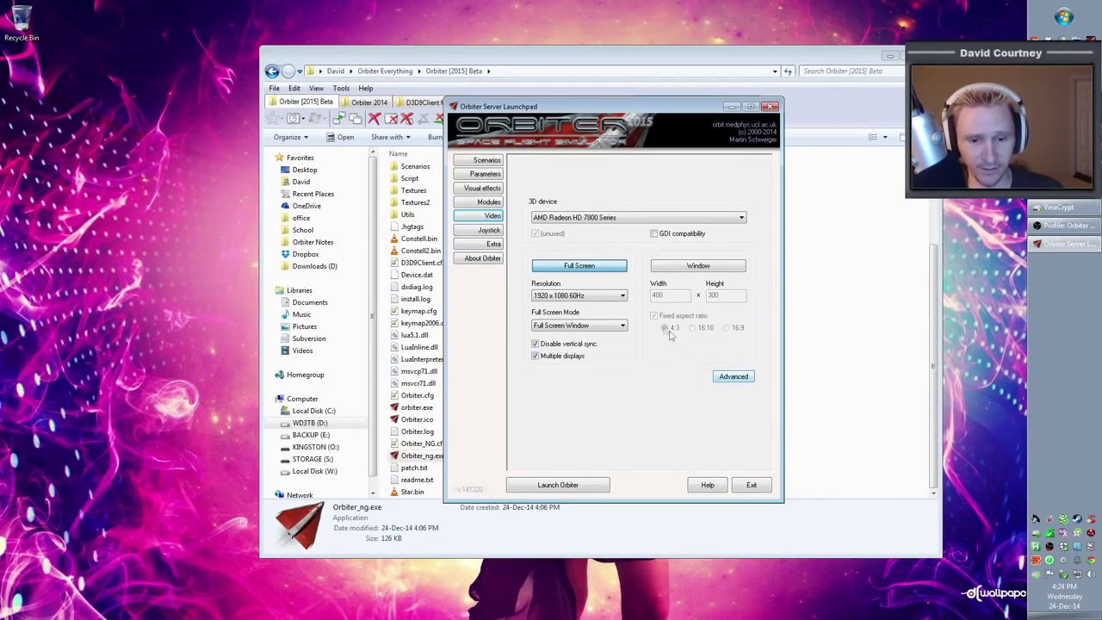
click(734, 376)
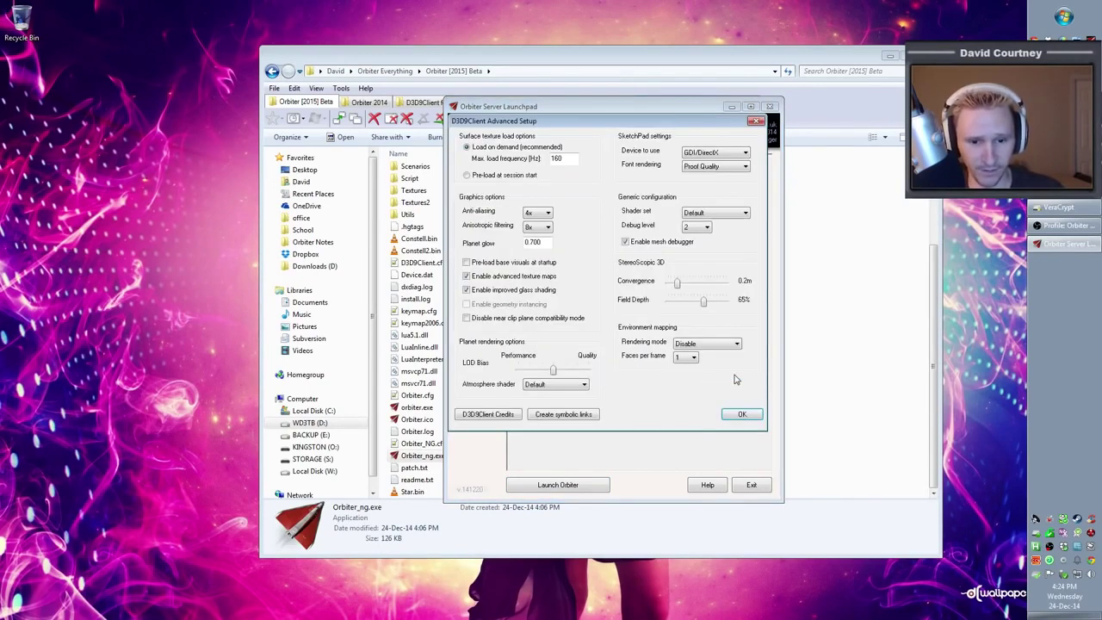
click(587, 418)
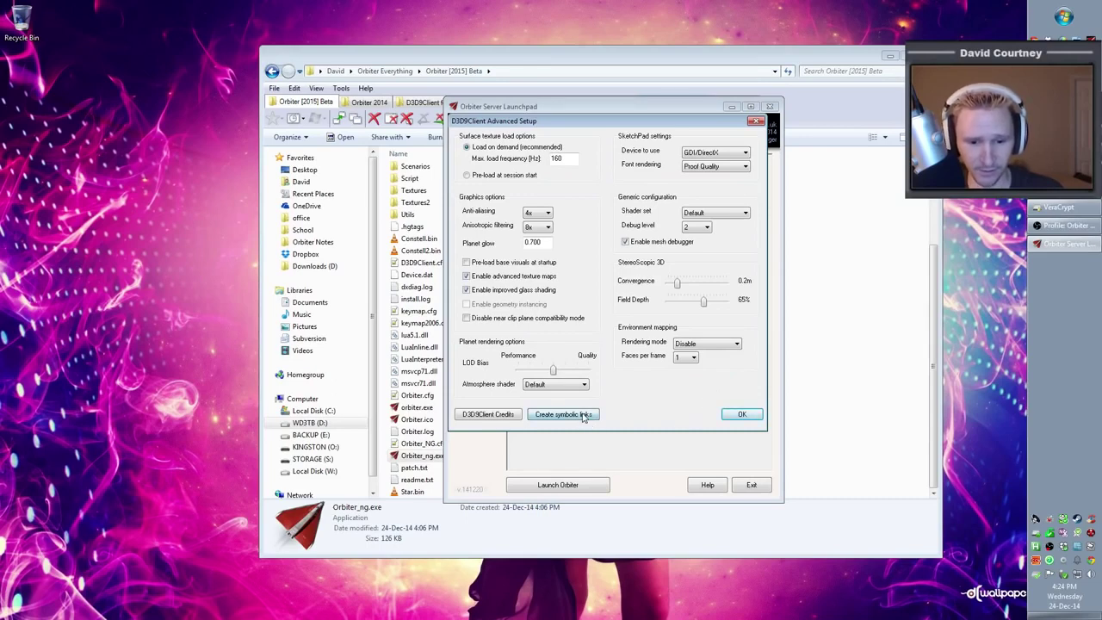
click(578, 367)
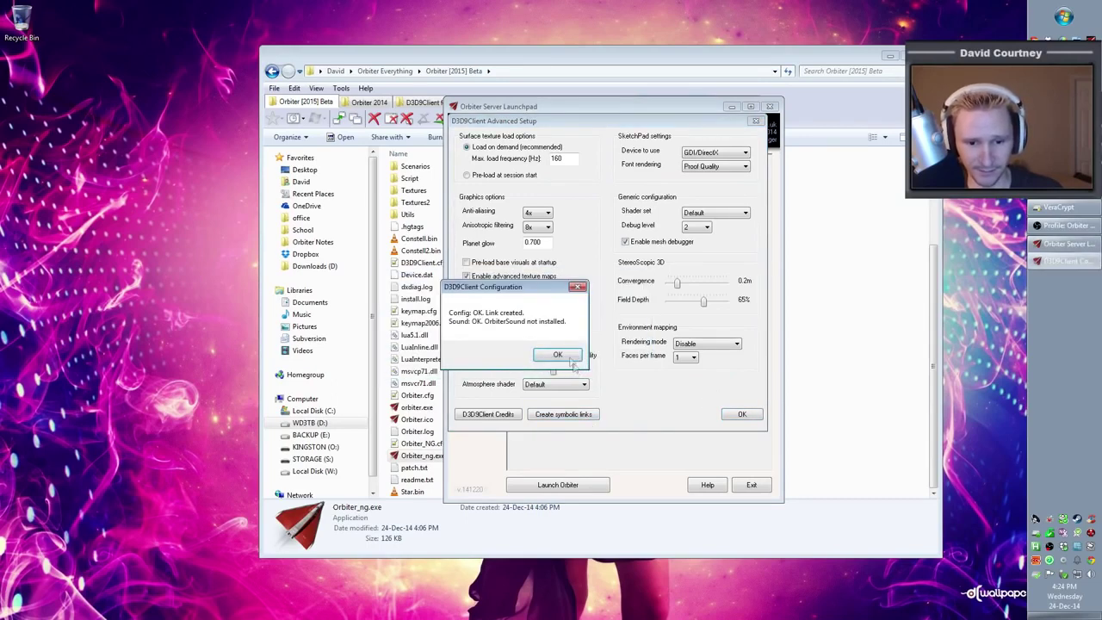
click(560, 354)
click(741, 414)
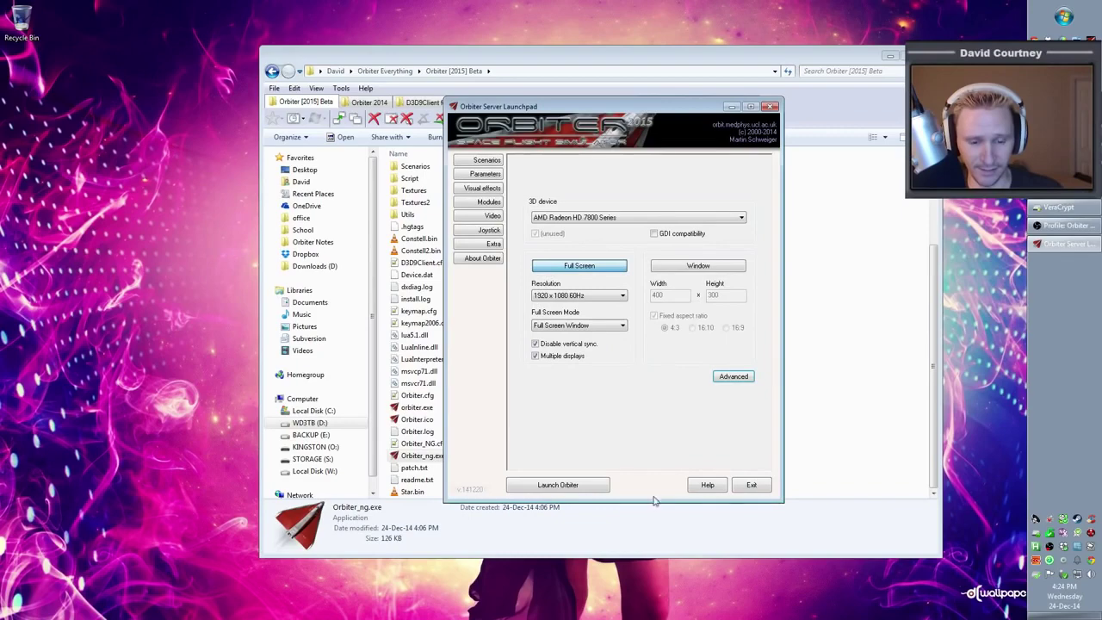
Return to the scenario list and relaunch the Checklists Quickstart scenario.
click(492, 162)
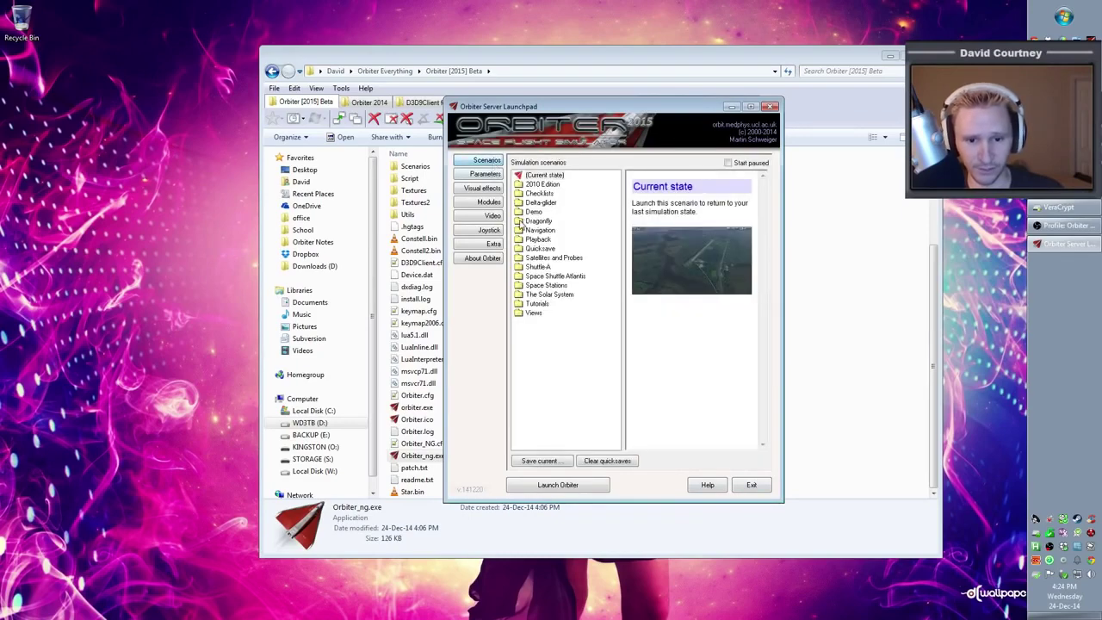
double_click(521, 194)
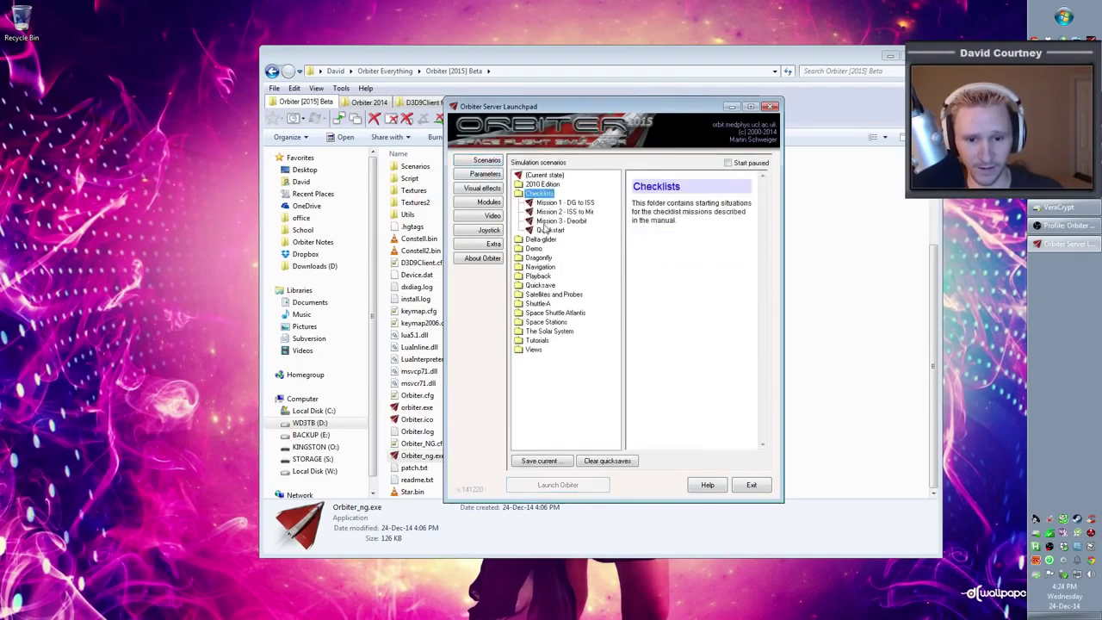
click(549, 230)
click(558, 484)
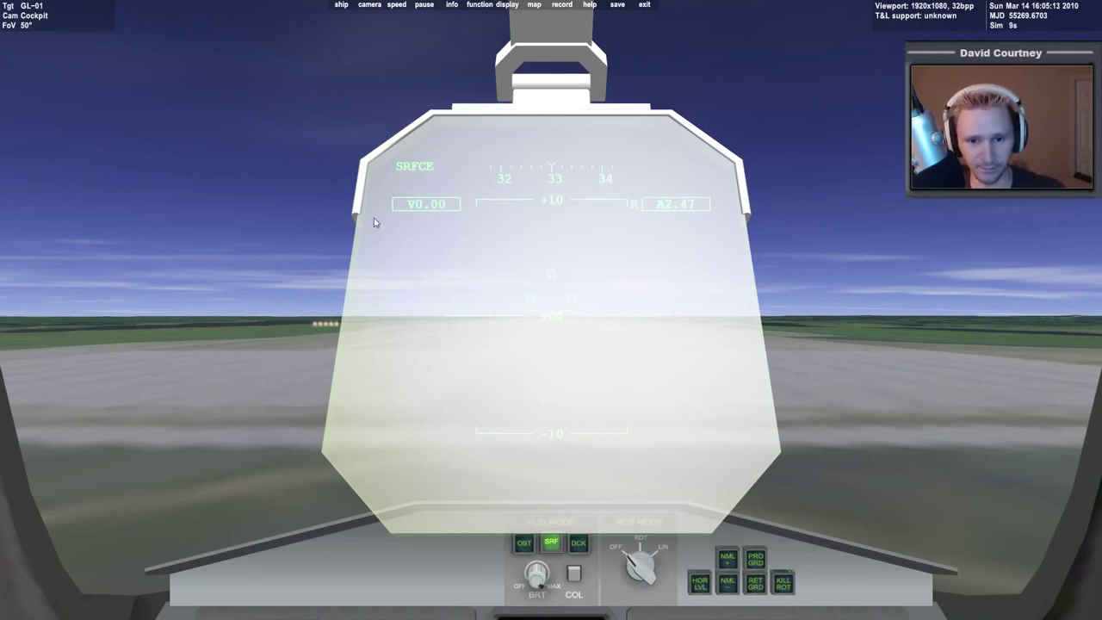
Cycle the cockpit HUD off and back to surface mode, and accelerate simulation time to 10000x.
key(h)
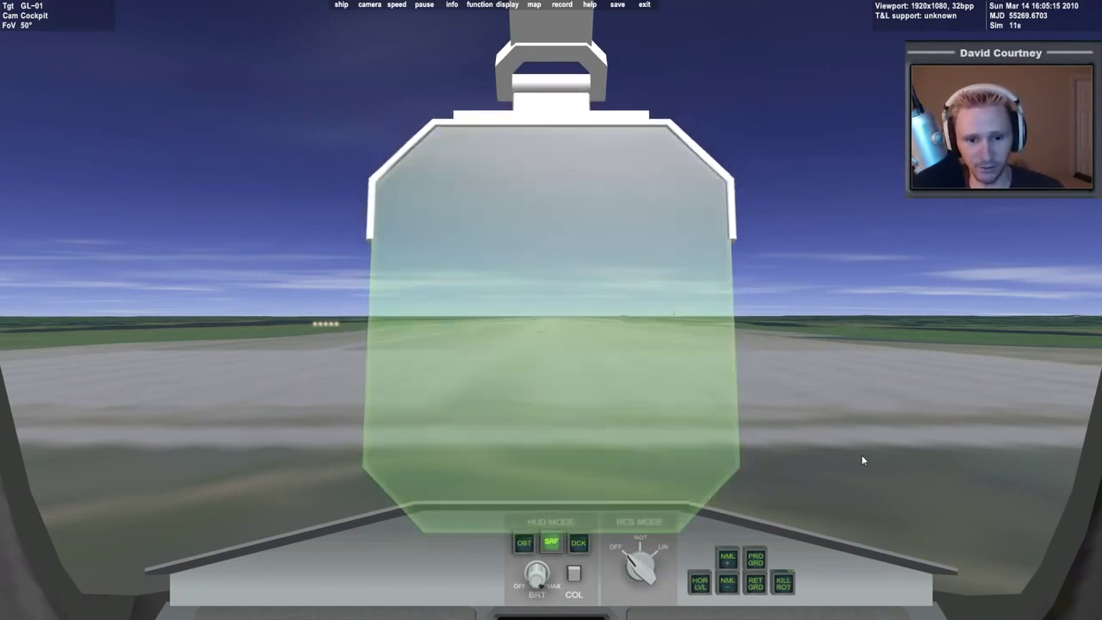
key(h)
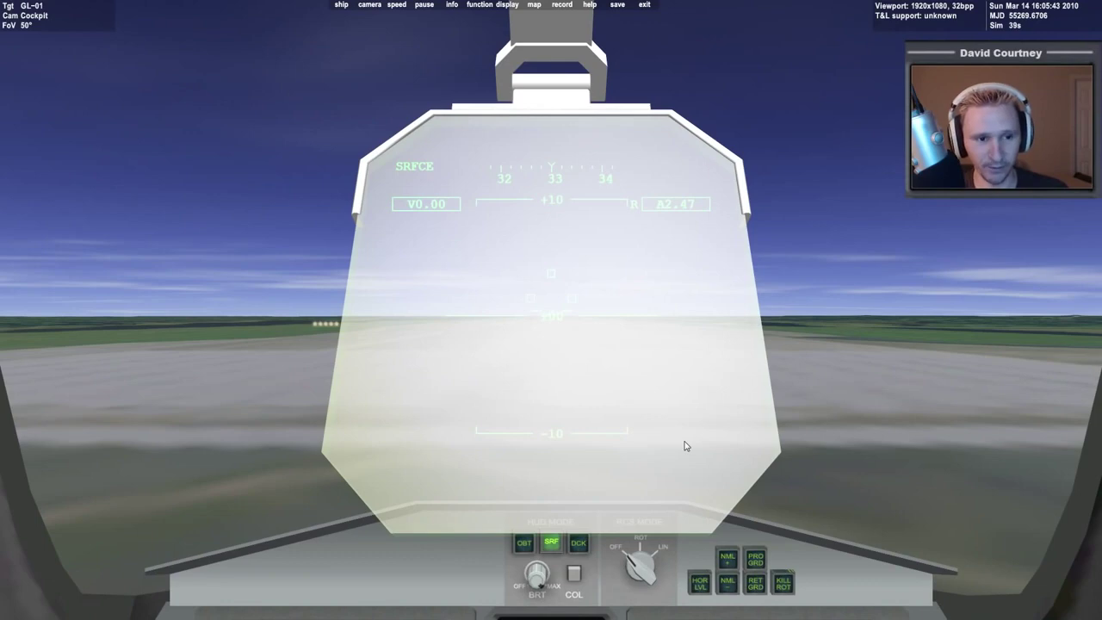
key(t)
key(t)
key(t)
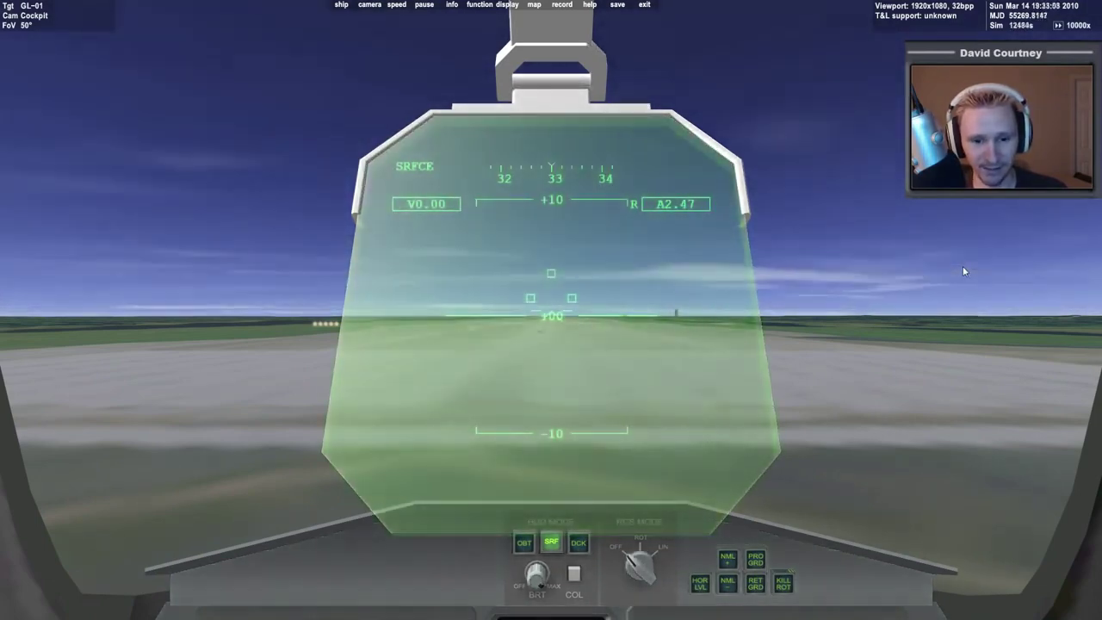
Slow the simulation back to real time and exit to the launchpad.
key(r)
key(r)
key(r)
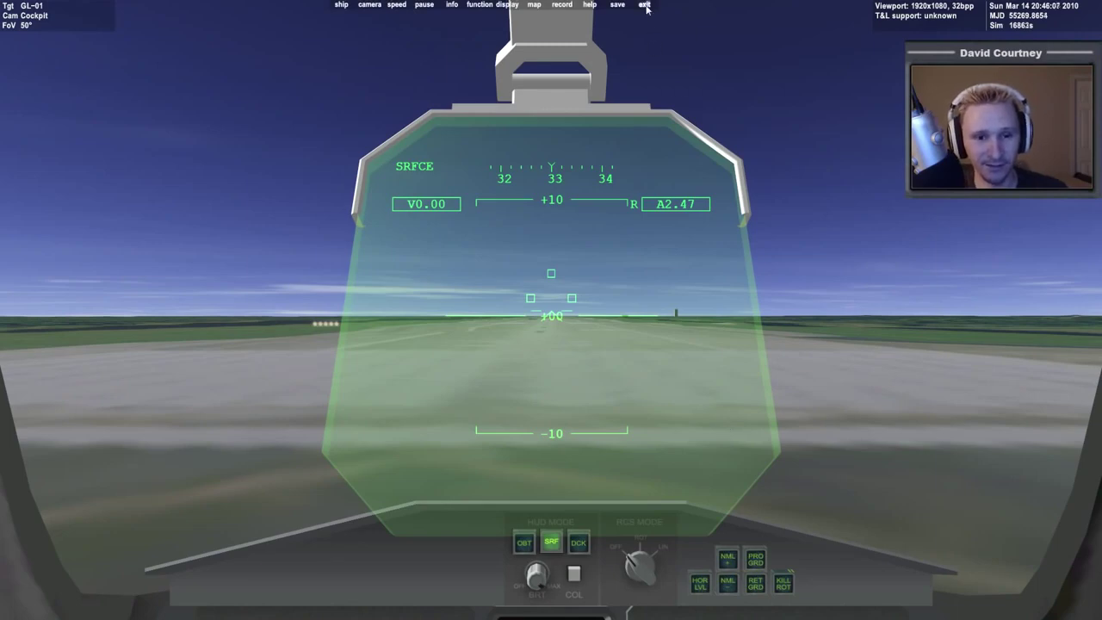
click(644, 4)
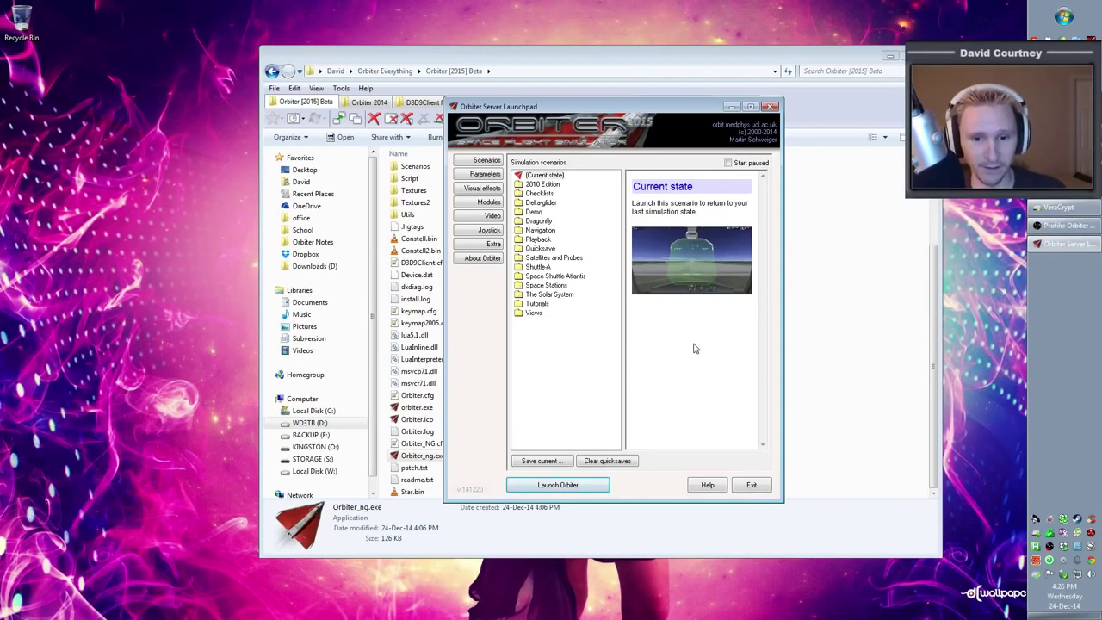
Find OrbiterSound40_20121120_setup.exe in the sound author's folder under Archive > add-ons and run the installer.
click(723, 59)
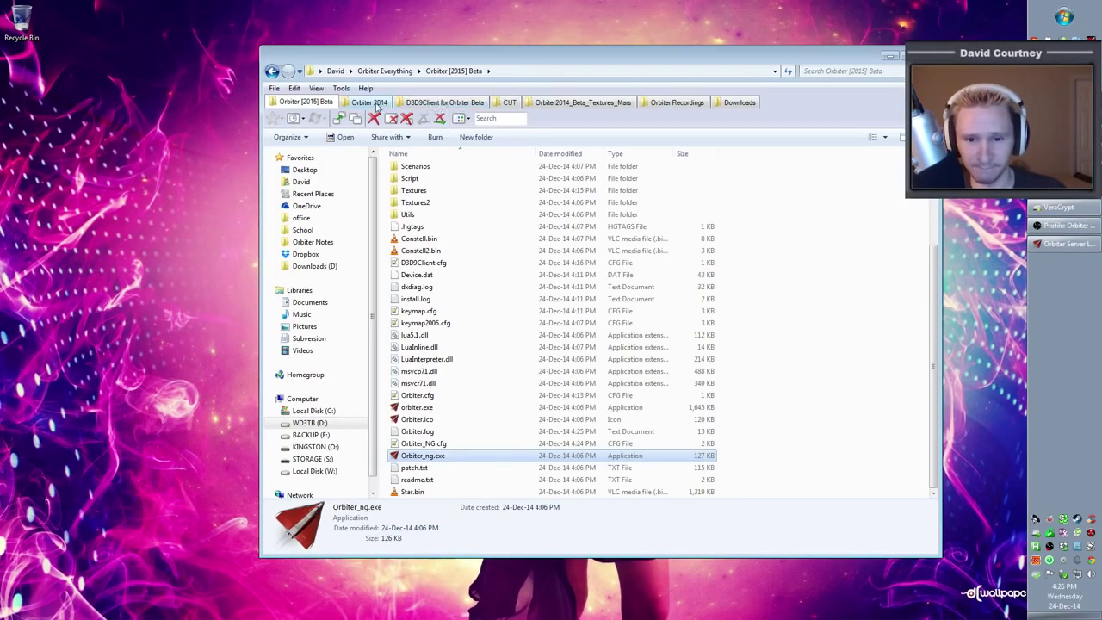
click(423, 105)
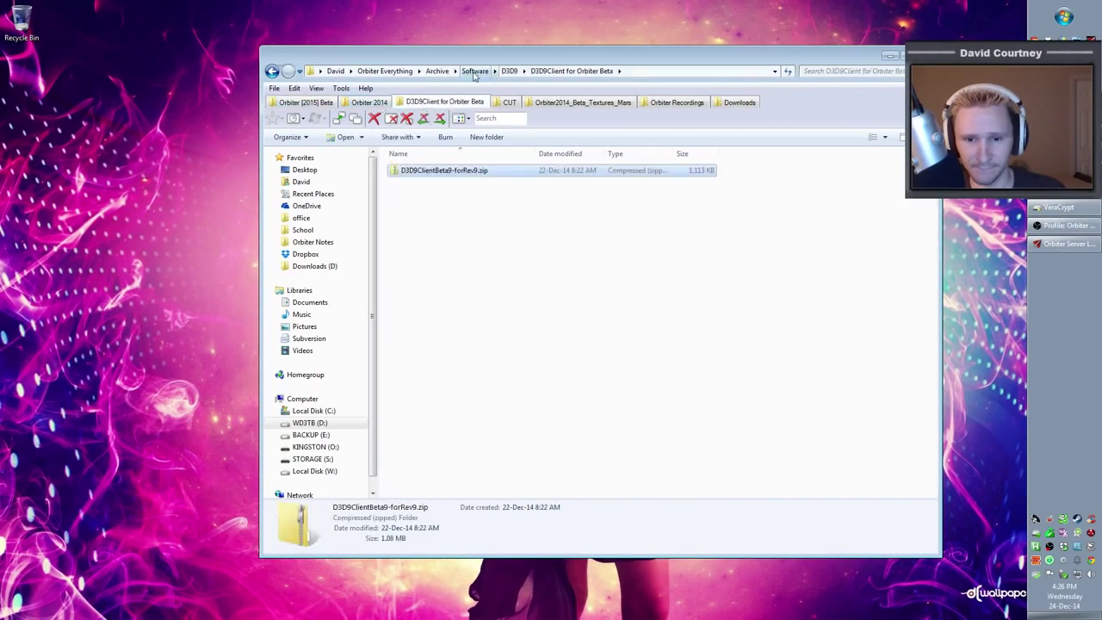
click(437, 70)
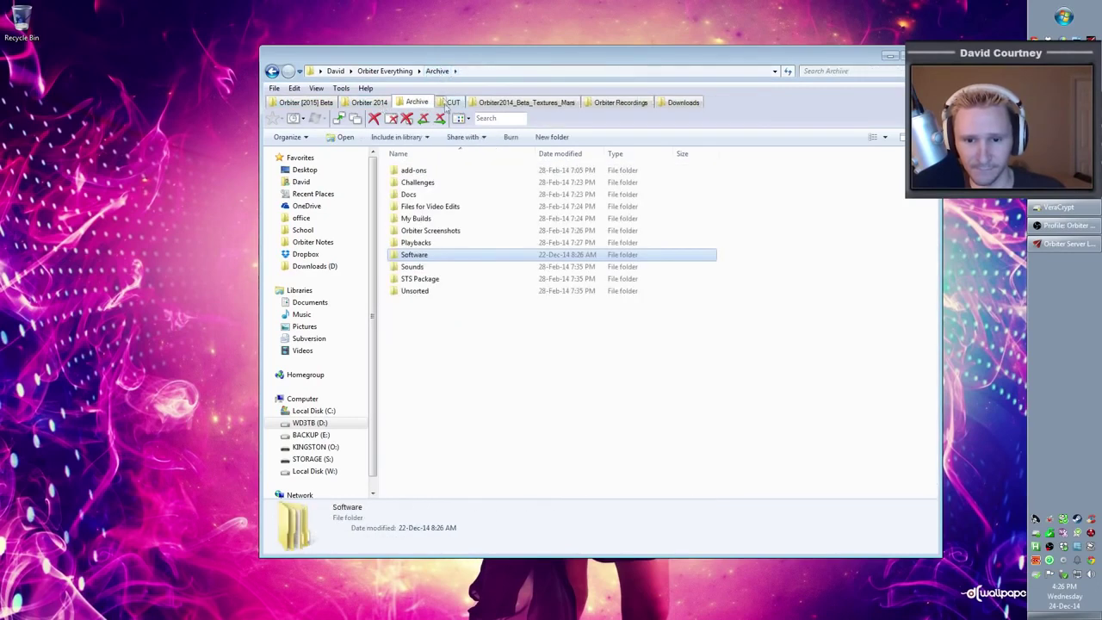
double_click(456, 172)
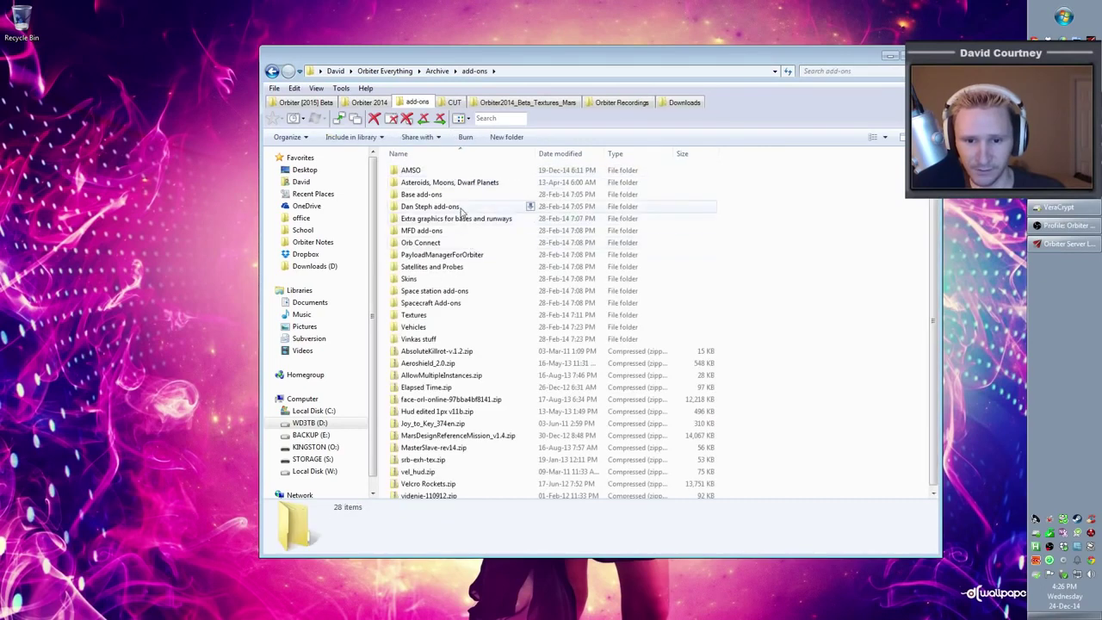
double_click(457, 206)
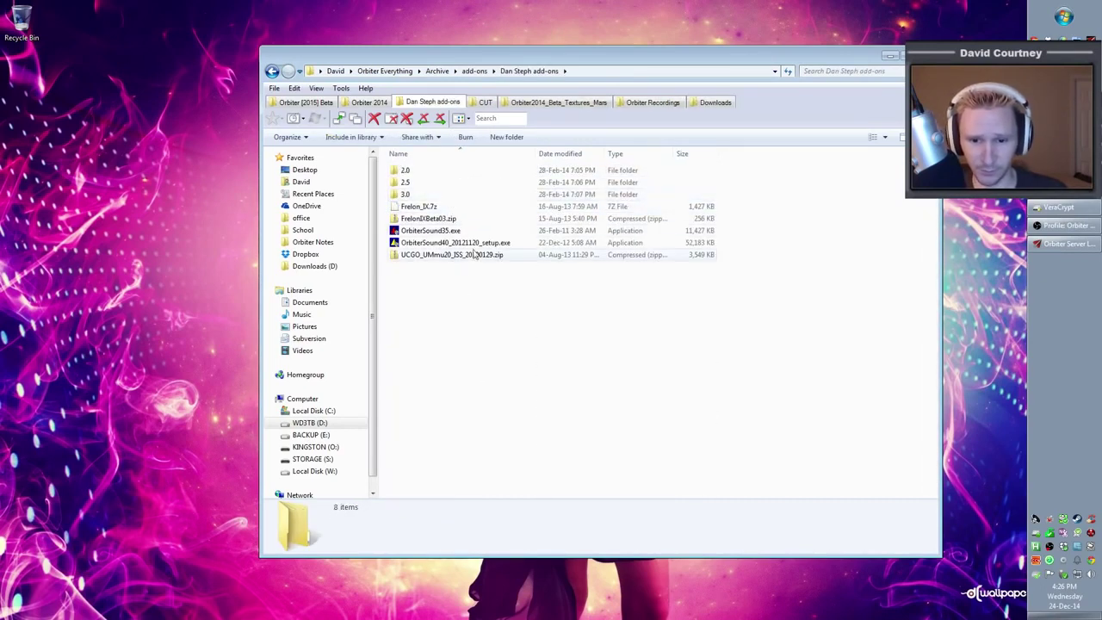
click(478, 245)
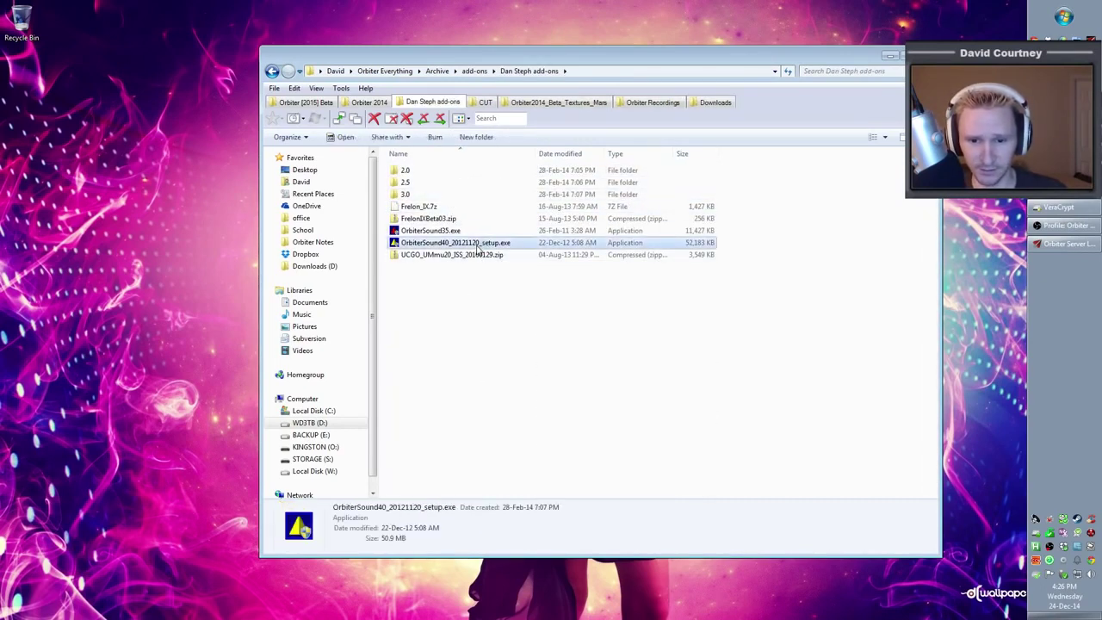
double_click(393, 246)
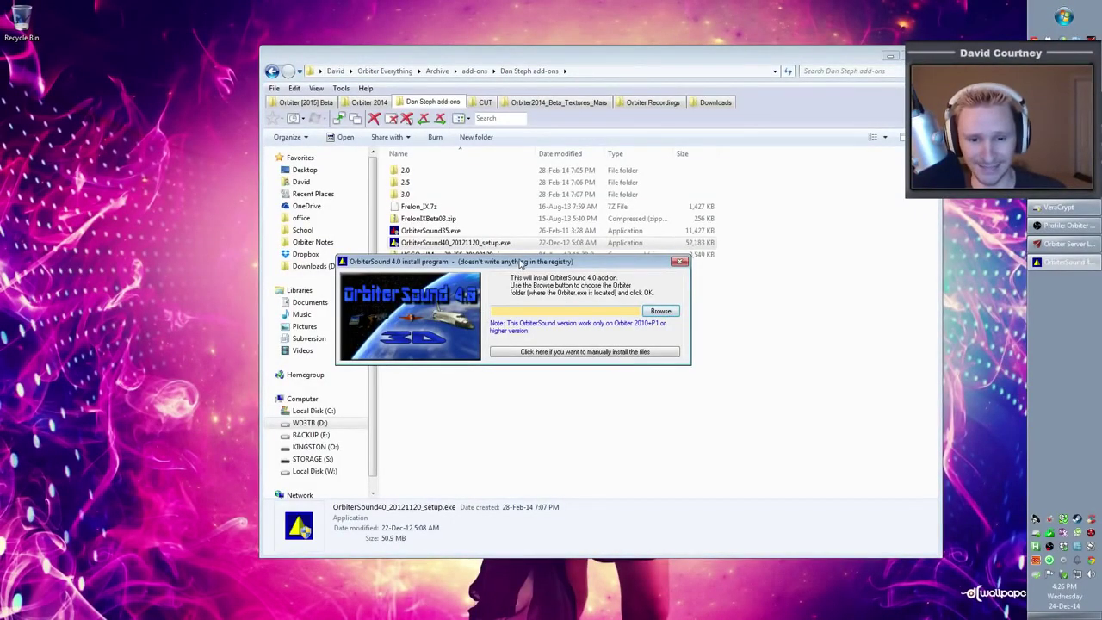
Set the OrbiterSound install directory to the Orbiter [2015] Beta folder inside Orbiter Everything.
drag(521, 262, 551, 264)
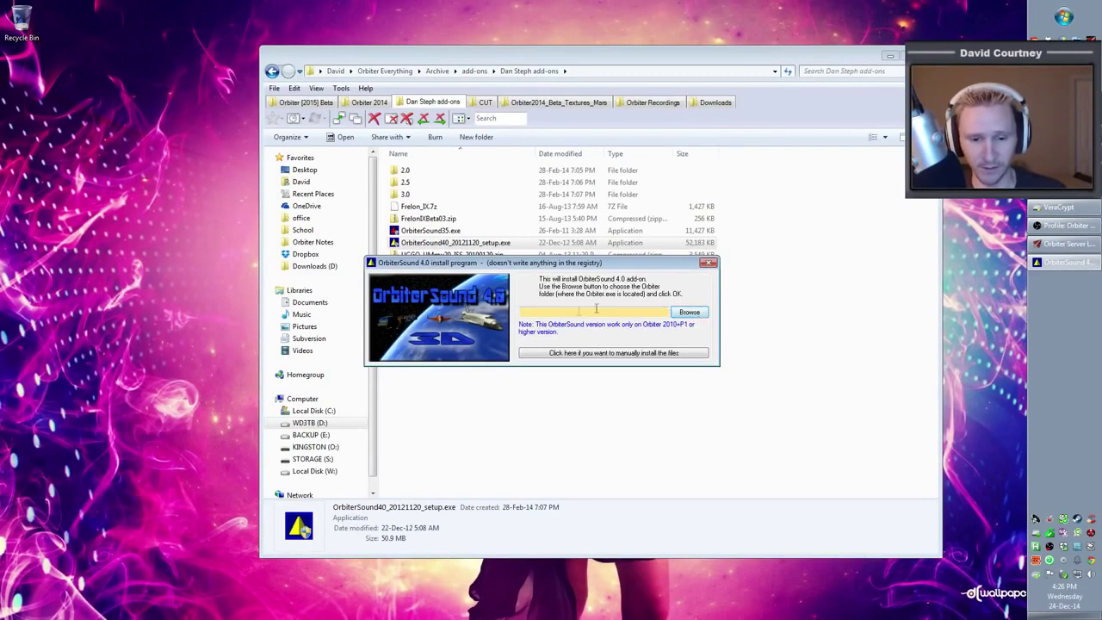
click(702, 312)
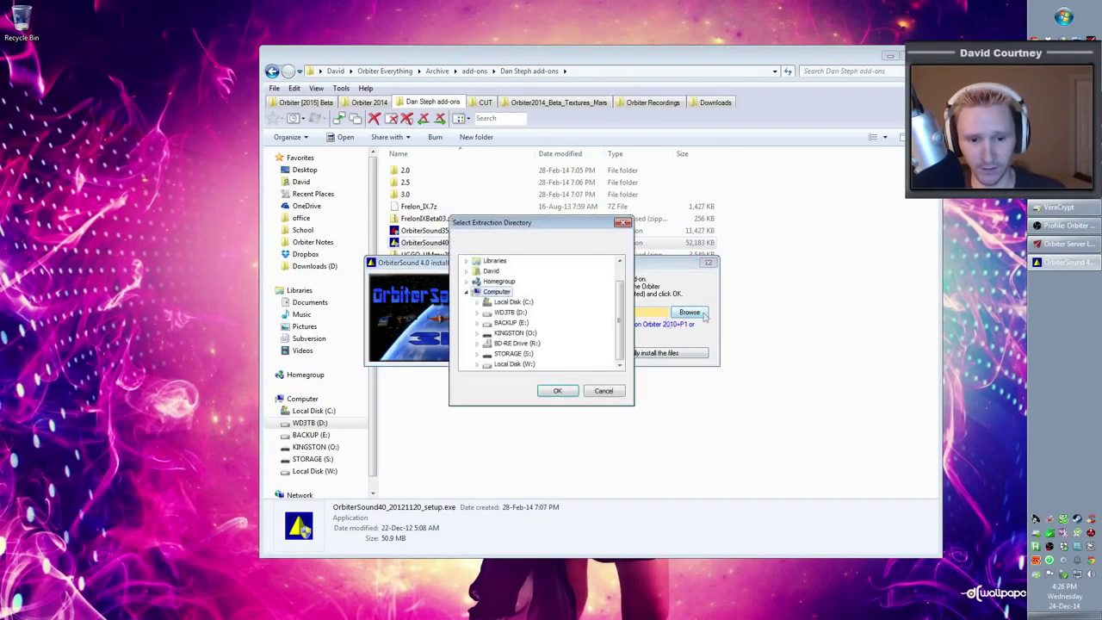
click(468, 272)
scroll(581, 336, down, 1)
scroll(581, 337, down, 1)
scroll(583, 336, up, 1)
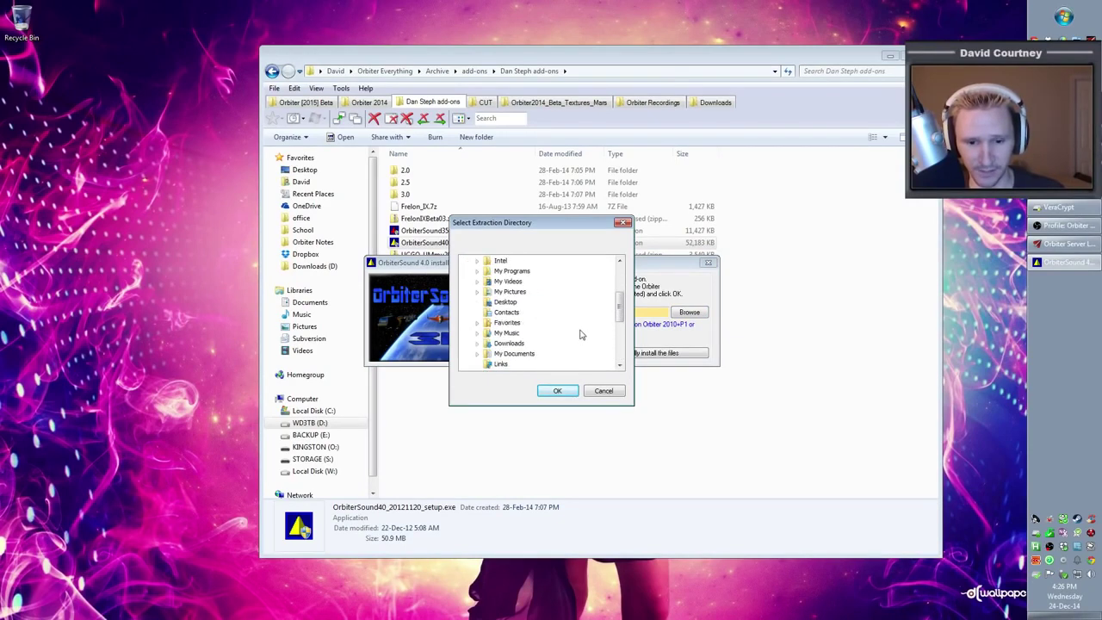
scroll(546, 337, down, 1)
click(477, 354)
scroll(581, 335, down, 1)
scroll(568, 305, down, 1)
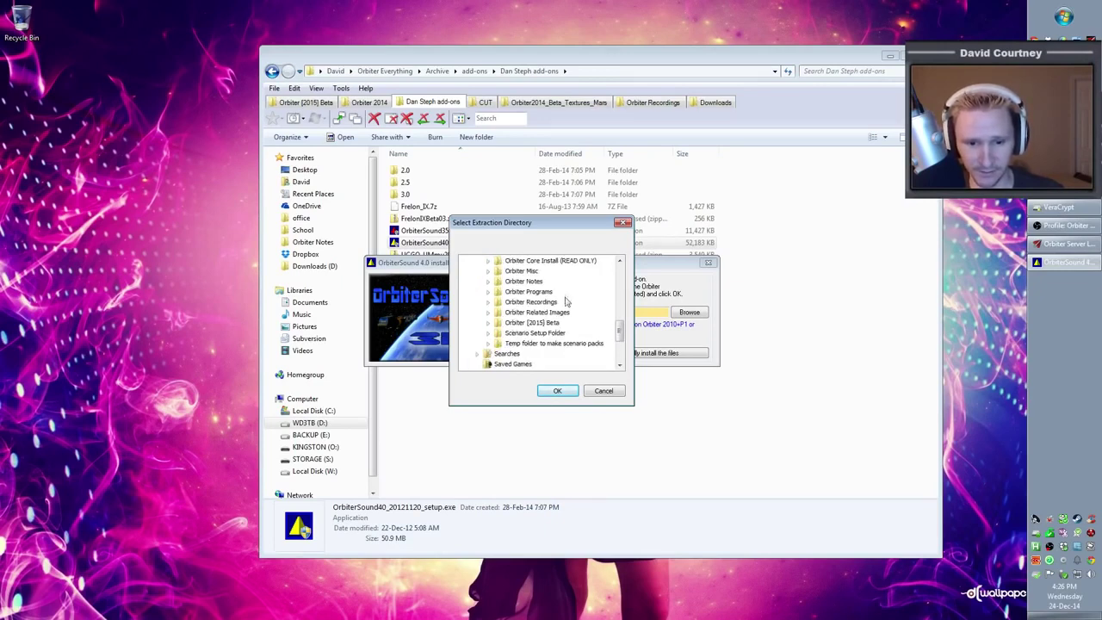
click(564, 392)
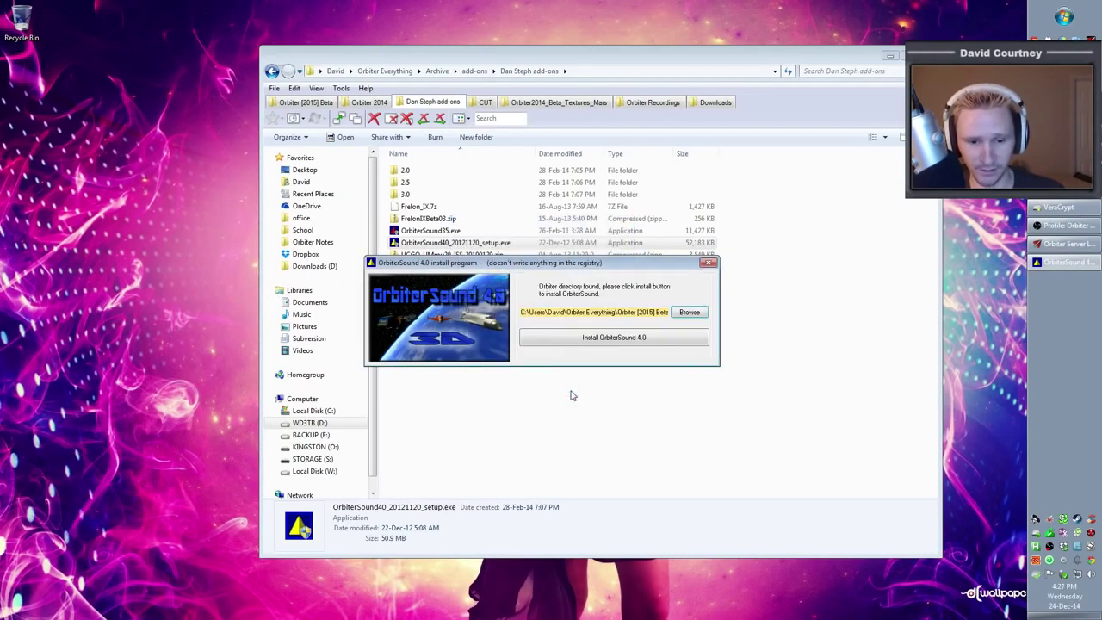
Install OrbiterSound 4.0 with its module activated in Orbiter, and exit the installer.
click(629, 339)
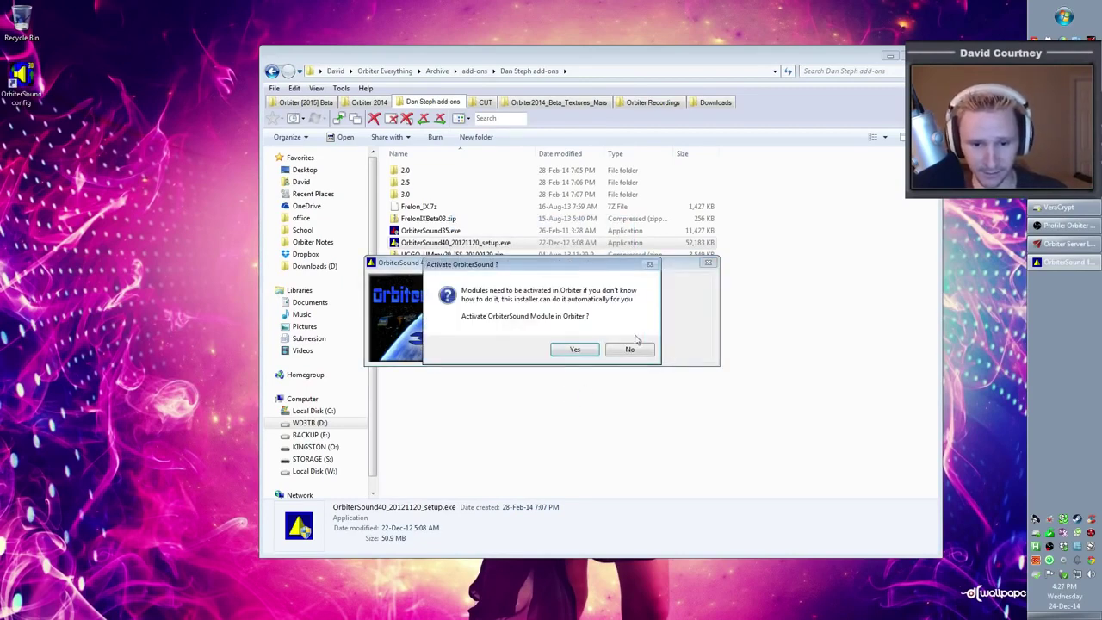
click(587, 355)
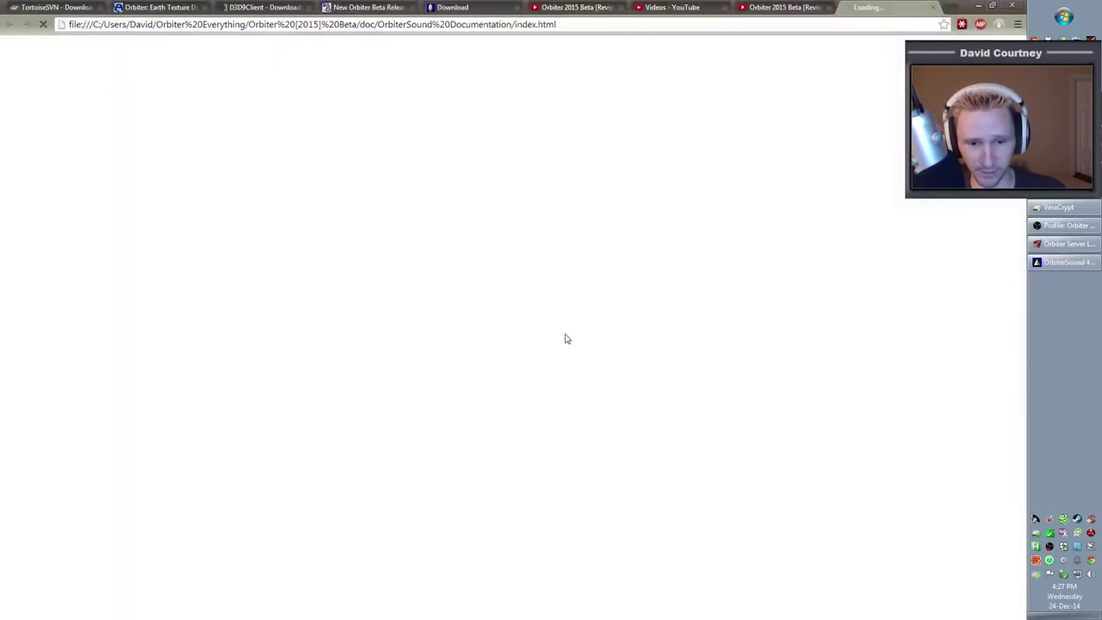
click(979, 7)
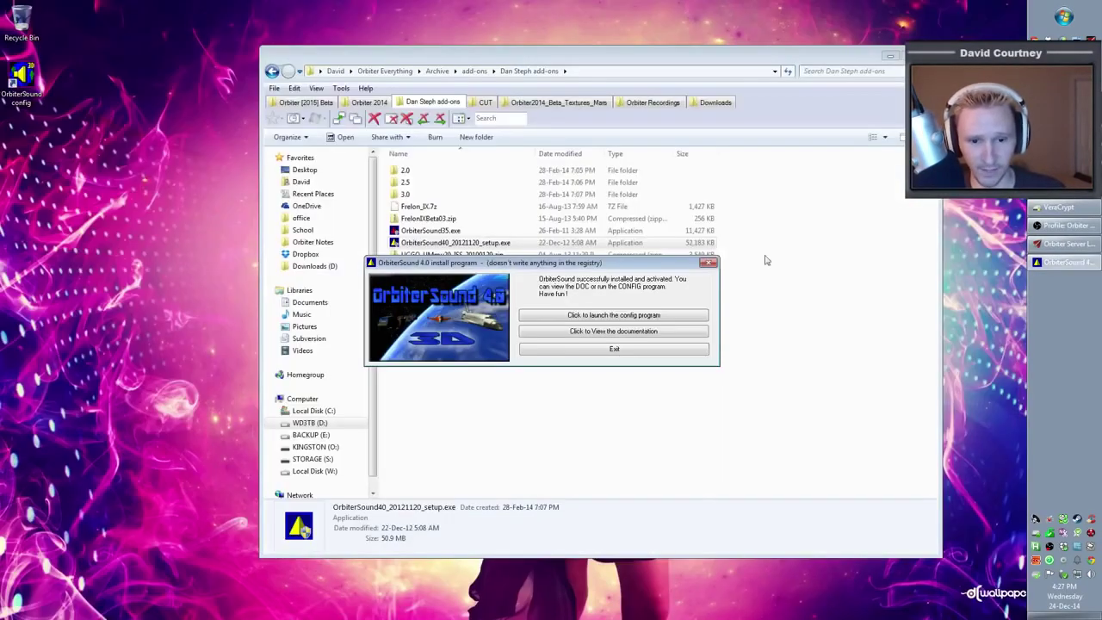
click(628, 359)
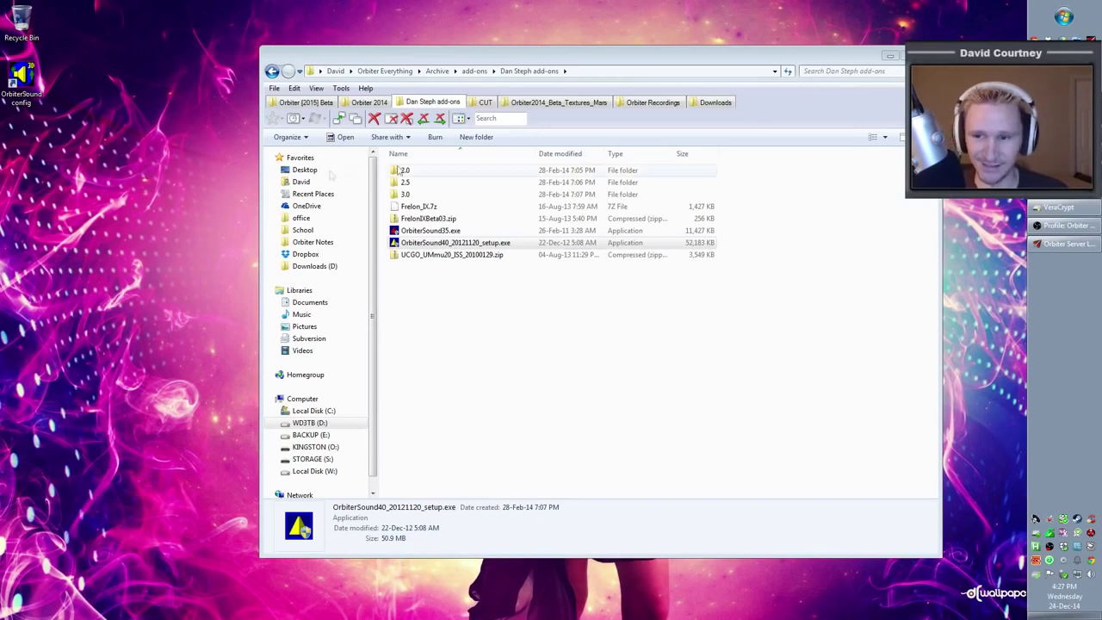
Permanently delete the OrbiterSound config shortcut from the desktop.
click(33, 86)
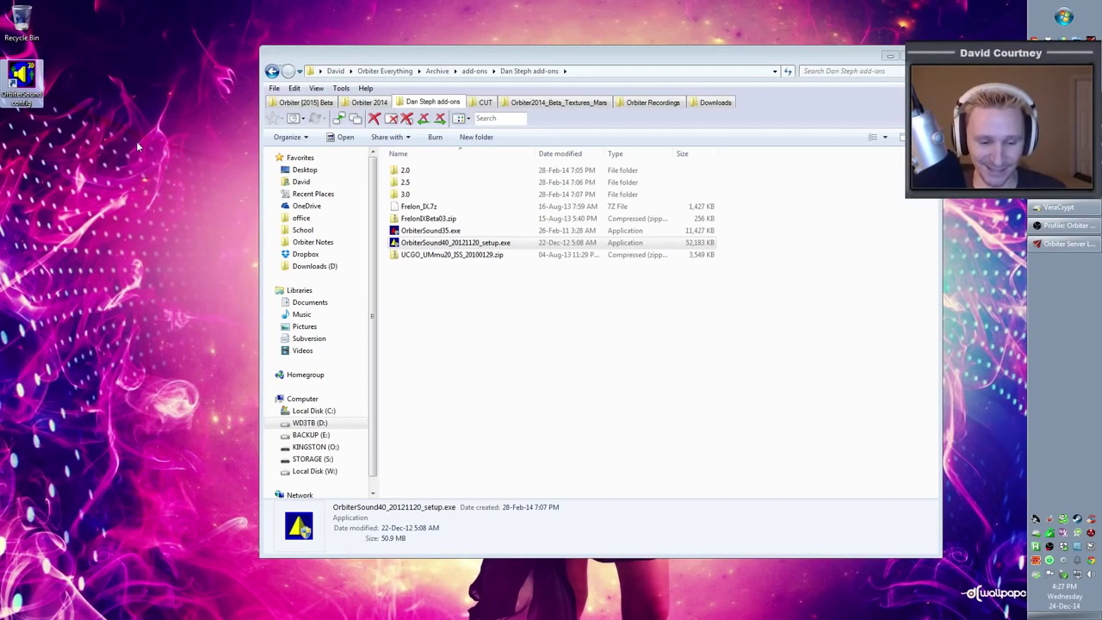
key(shift+Delete)
click(555, 365)
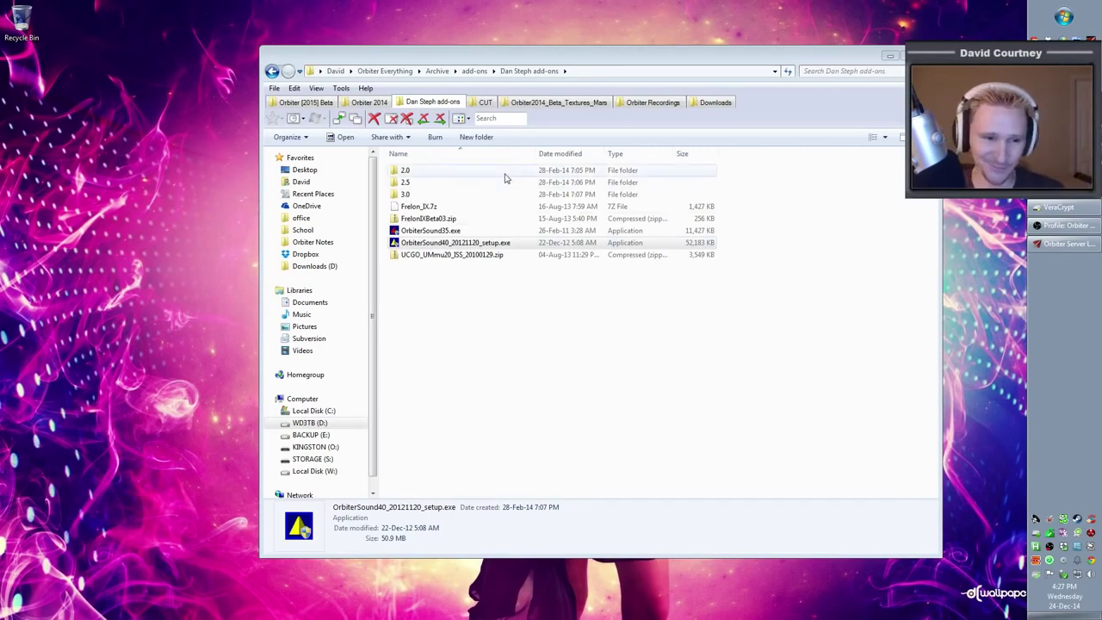
Restart the Orbiter launchpad with Orbiter_ng.exe from the Orbiter [2015] Beta folder and check the plugin modules for OrbiterSound.
click(1054, 248)
click(767, 481)
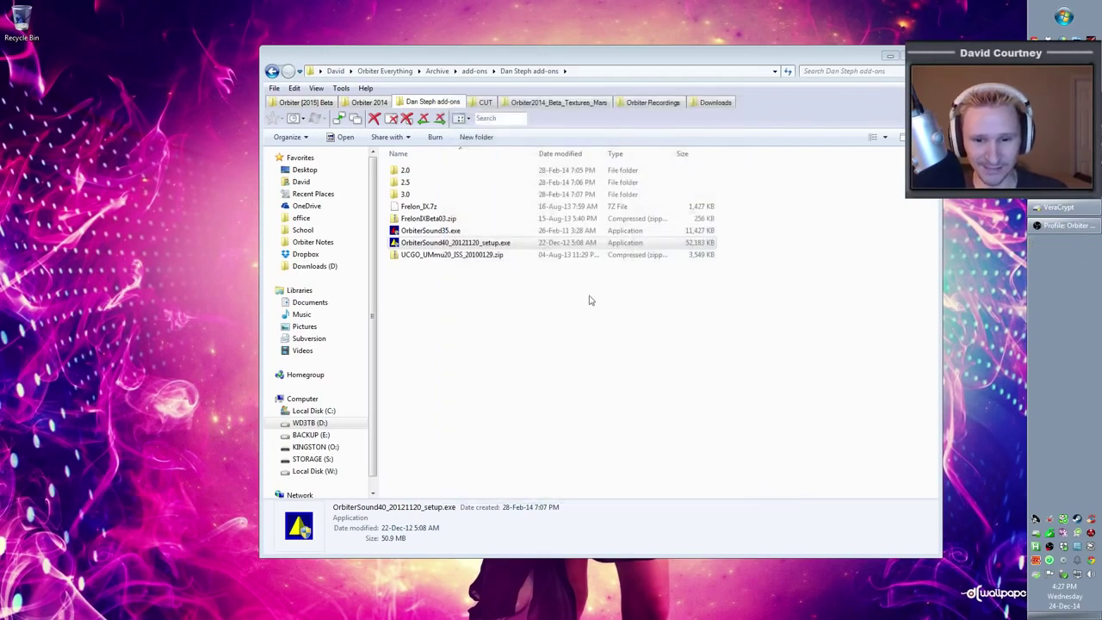
click(333, 103)
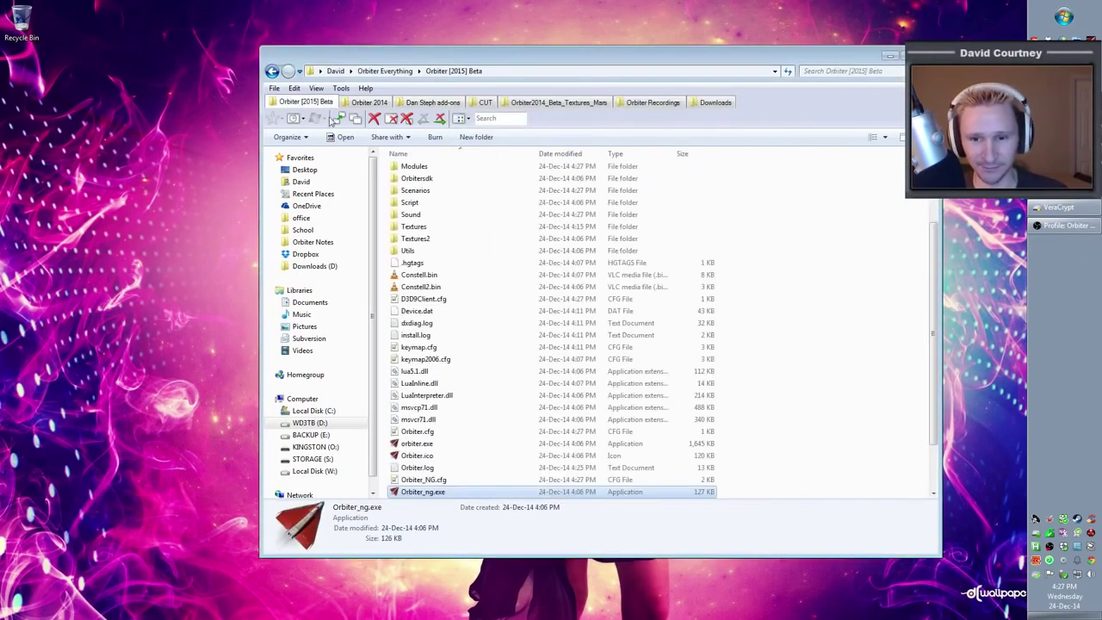
double_click(473, 492)
click(488, 202)
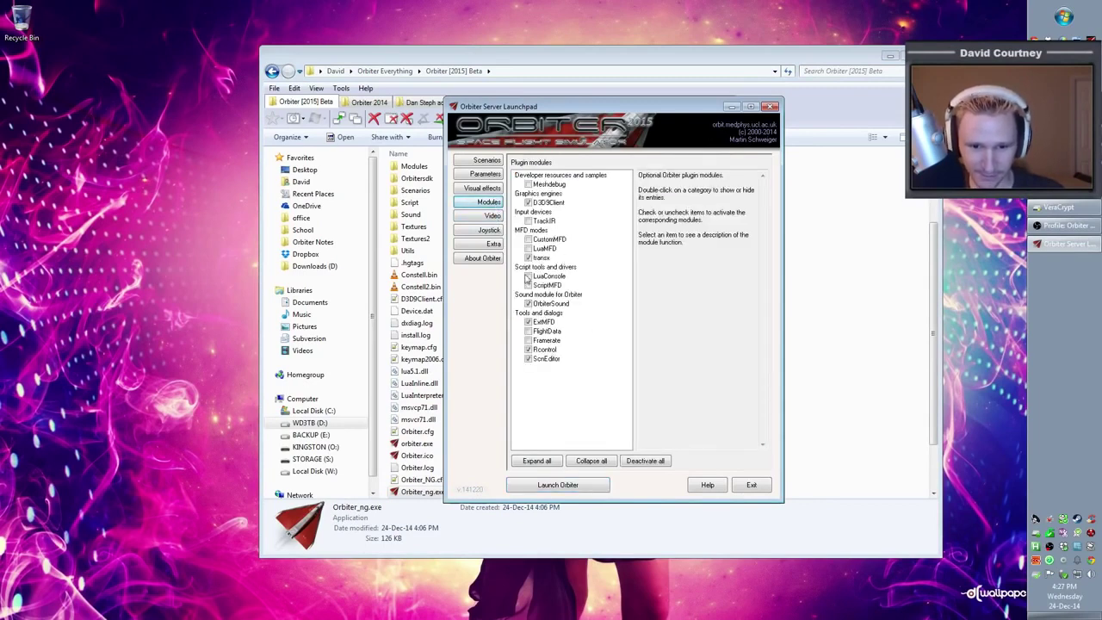
Launch the Quickstart scenario from Checklists and dismiss the OrbiterSound 4.0 notice.
click(492, 162)
double_click(520, 194)
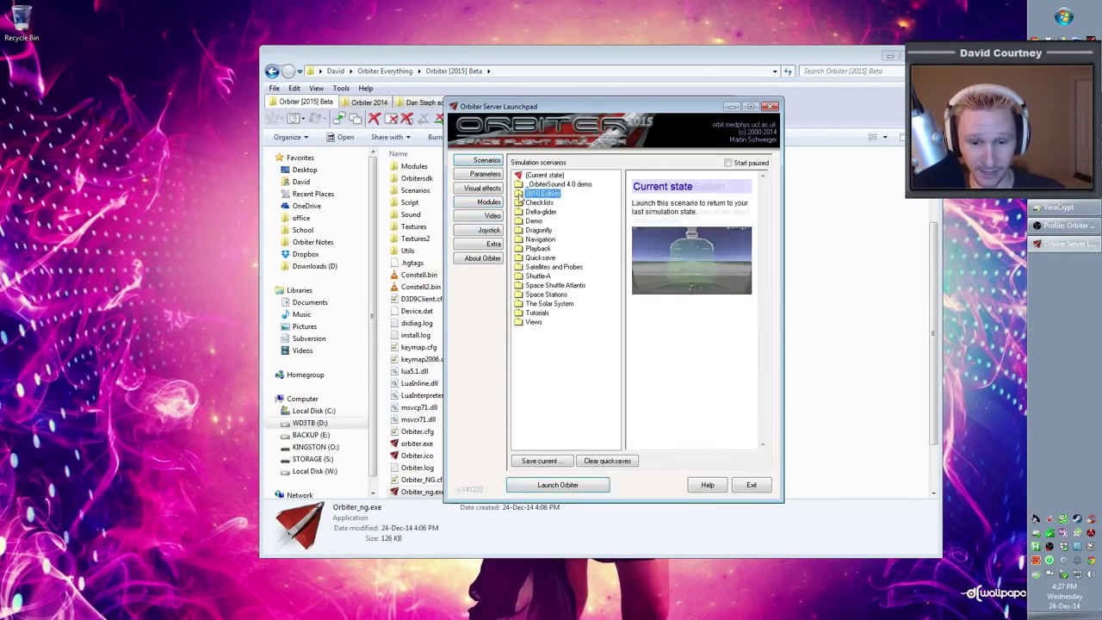
key(Left)
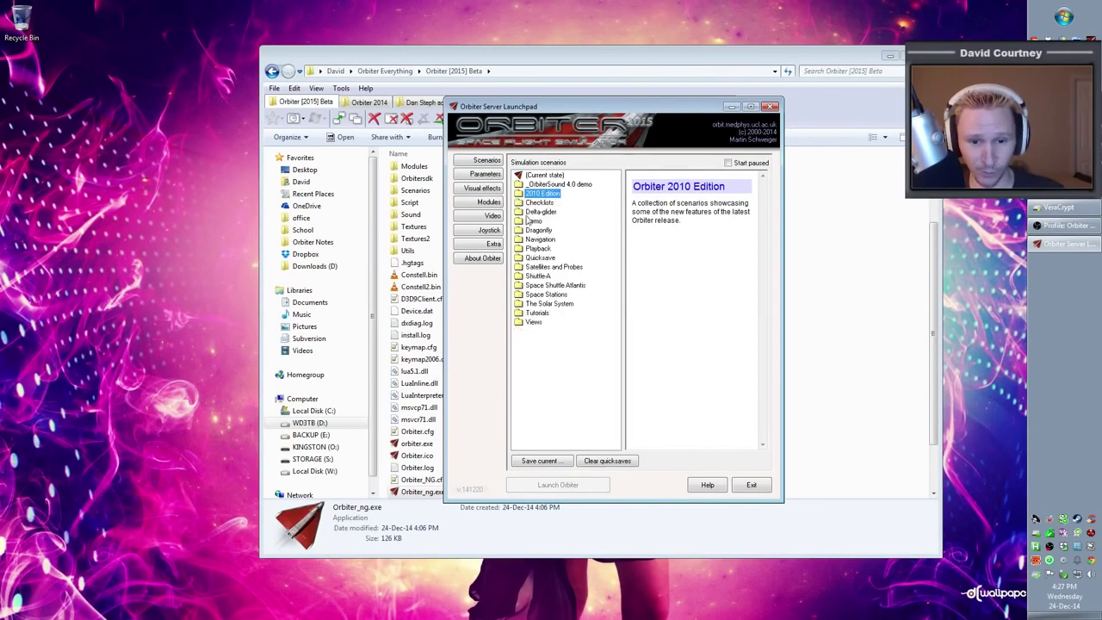
double_click(540, 203)
click(551, 239)
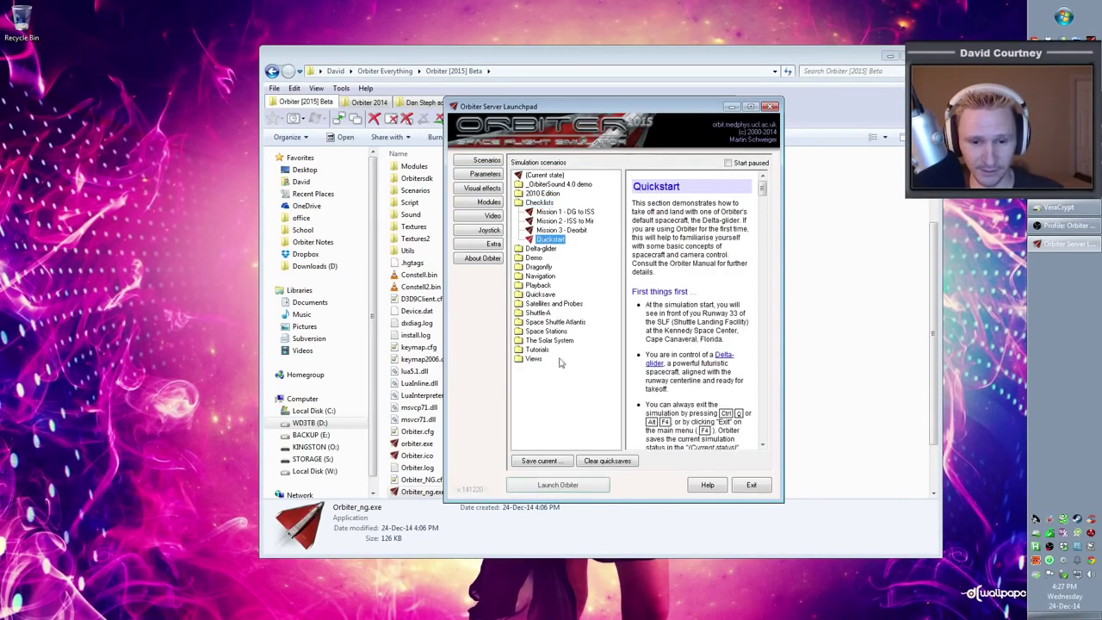
click(580, 487)
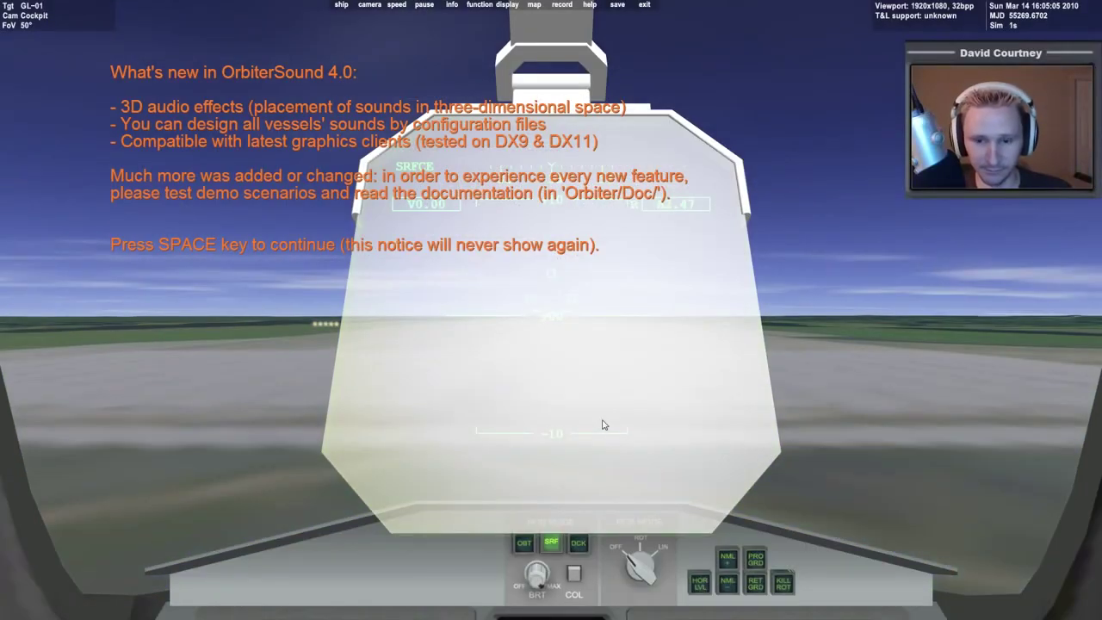
key(space)
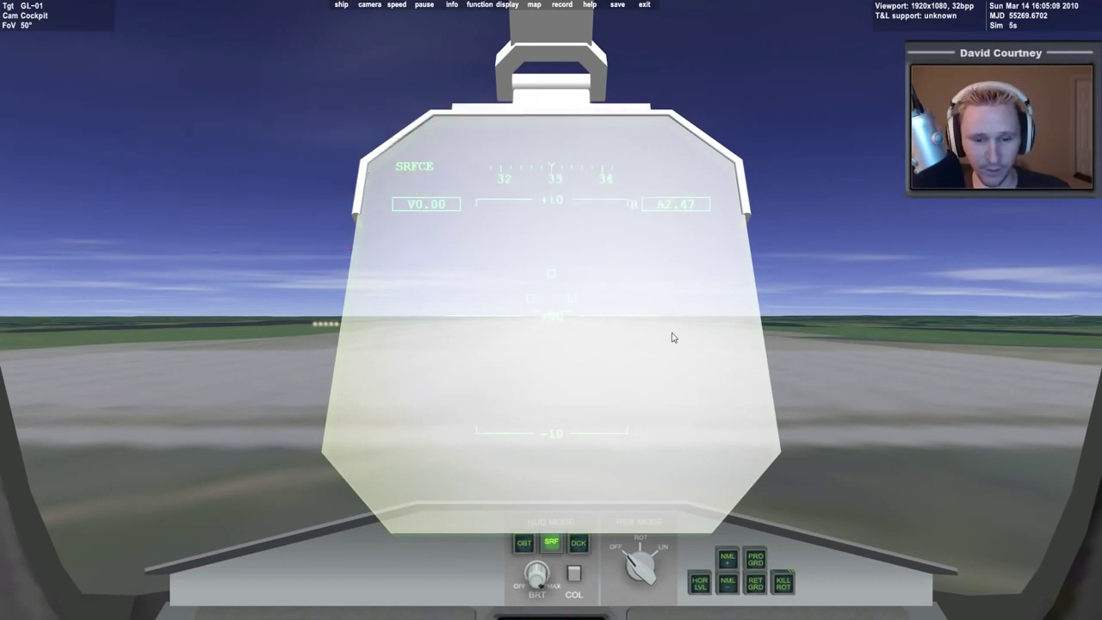
Fire the Delta-glider's main engines on the runway and switch to the external view.
key(ctrl+KP_Add)
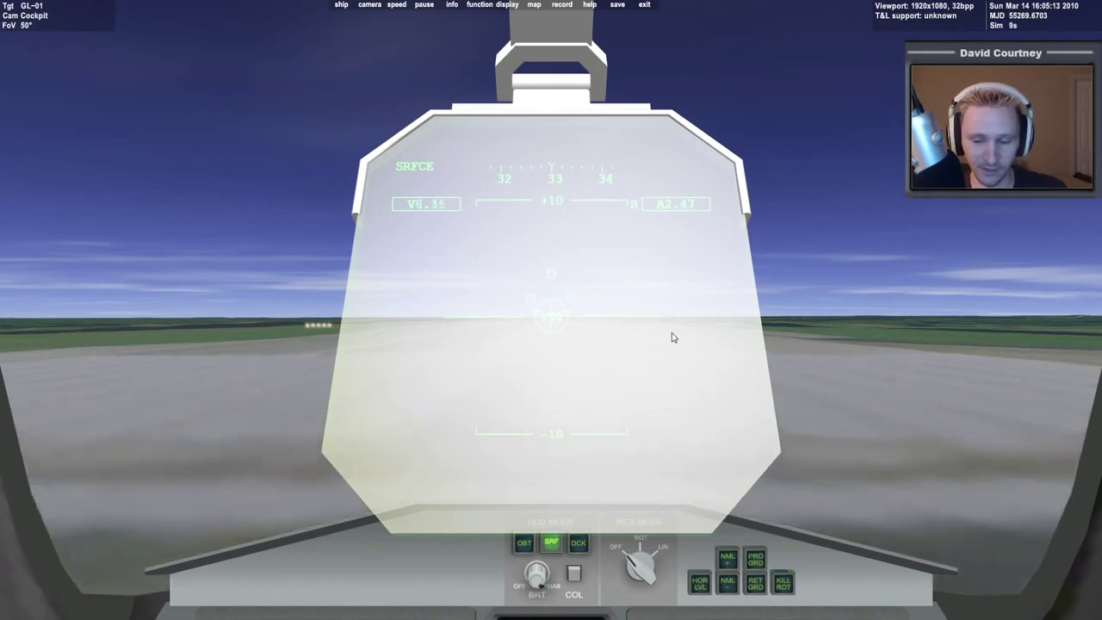
key(F1)
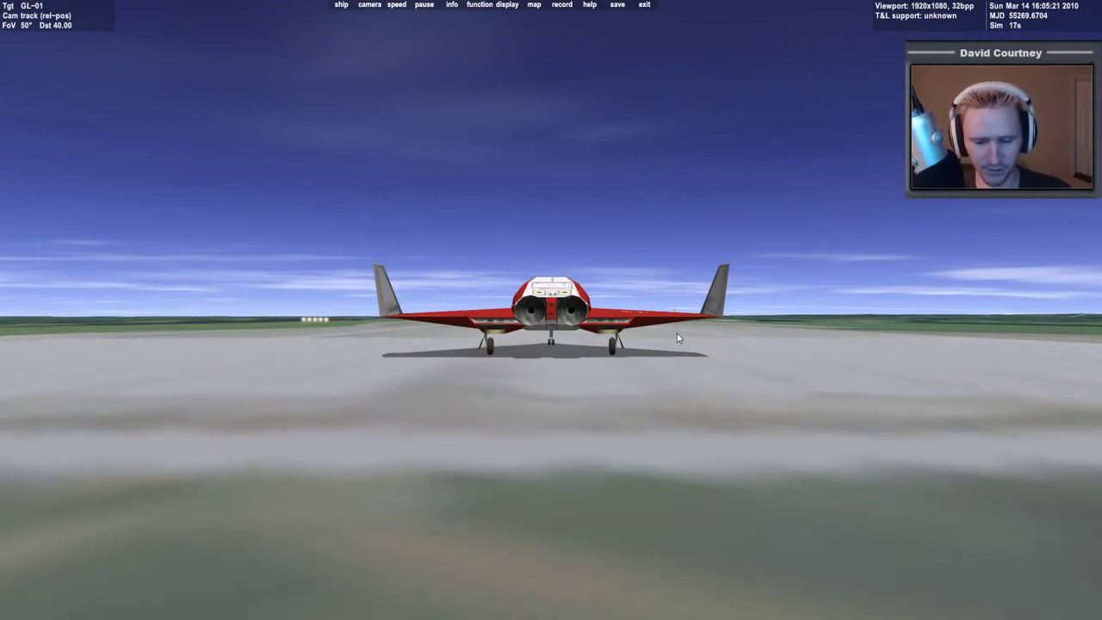
Switch control to spacecraft SH-01 and move the spacecraft selection dialog clear of the webcam area.
key(F3)
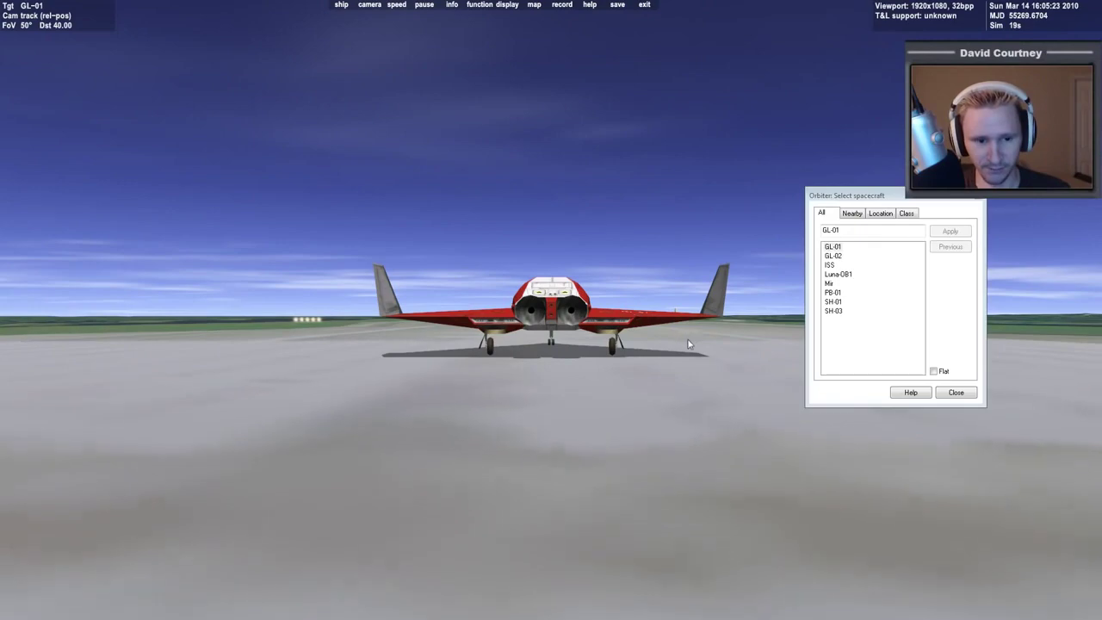
click(838, 302)
click(952, 232)
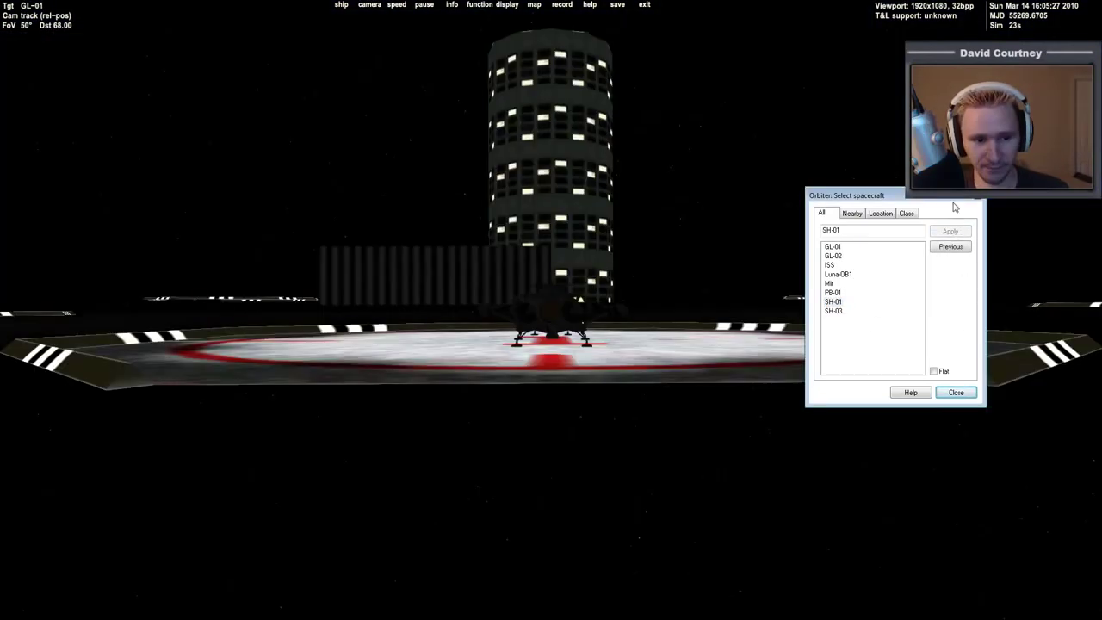
drag(946, 196, 904, 224)
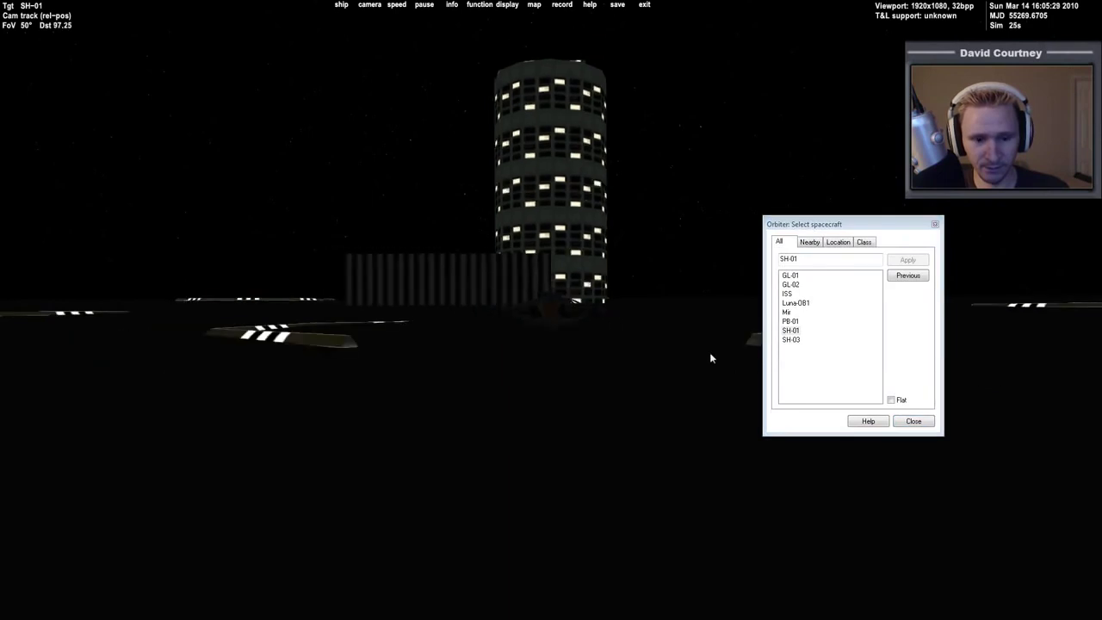
Examine SH-01 and its surrounding landing pads in the external view from farther away.
scroll(710, 357, down, 2)
drag(800, 224, 866, 238)
drag(603, 378, 634, 401)
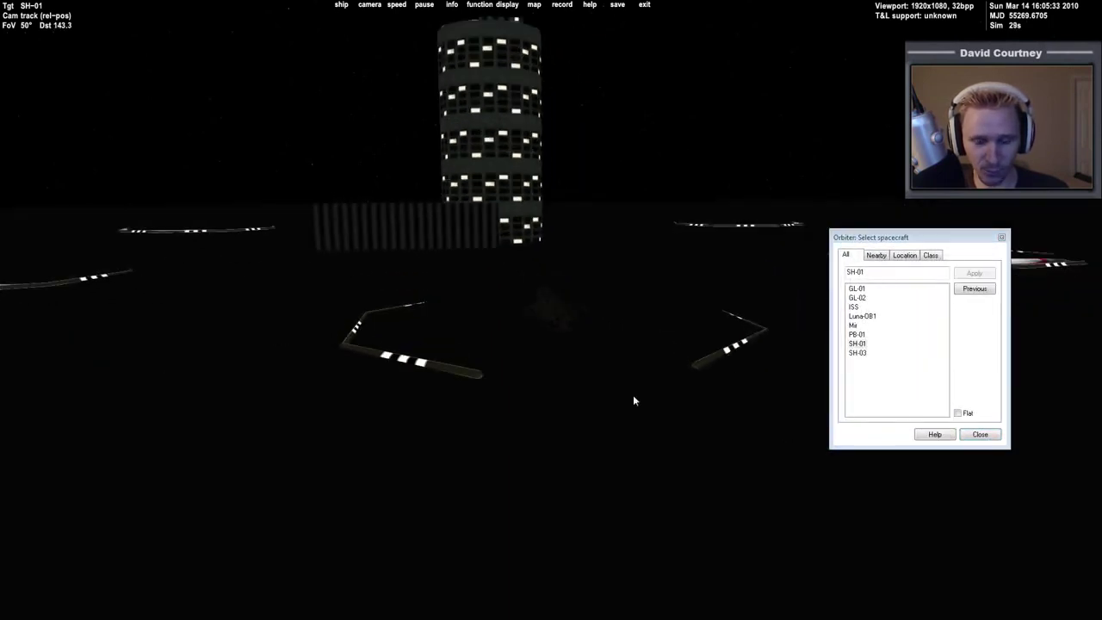
key(F1)
key(F1)
scroll(636, 393, down, 3)
scroll(636, 391, down, 6)
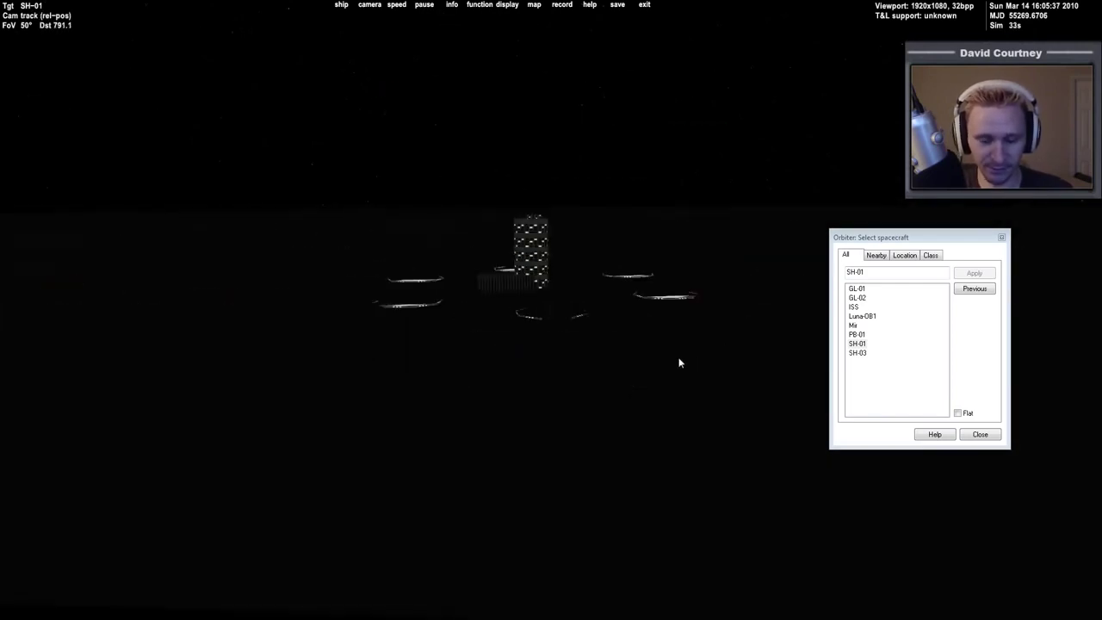
Exit the simulation and close the Orbiter launchpad.
click(644, 5)
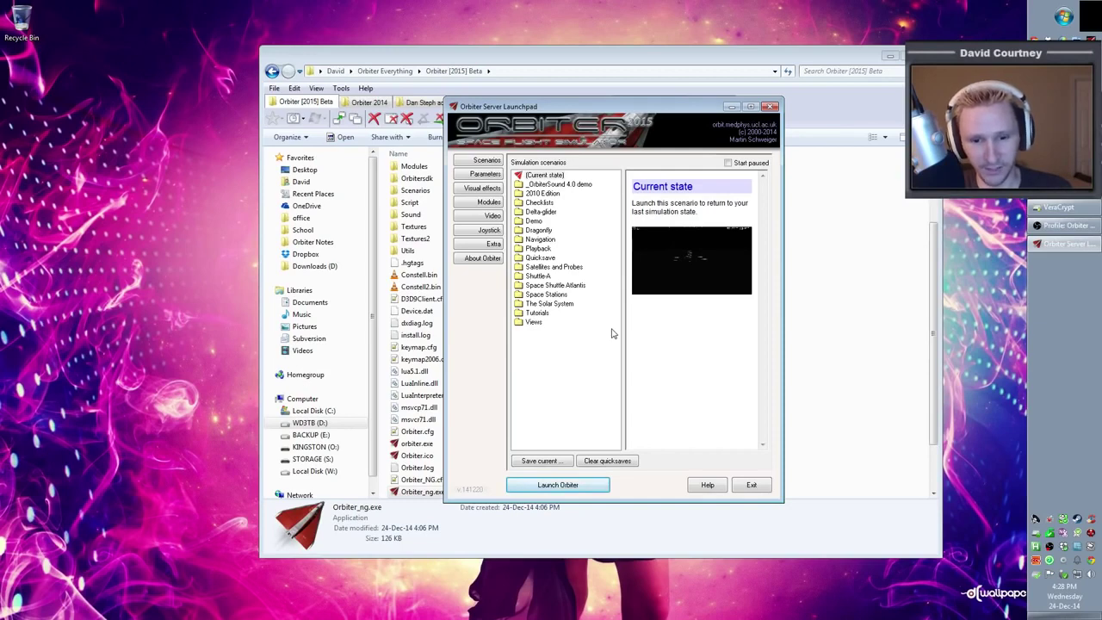
click(751, 484)
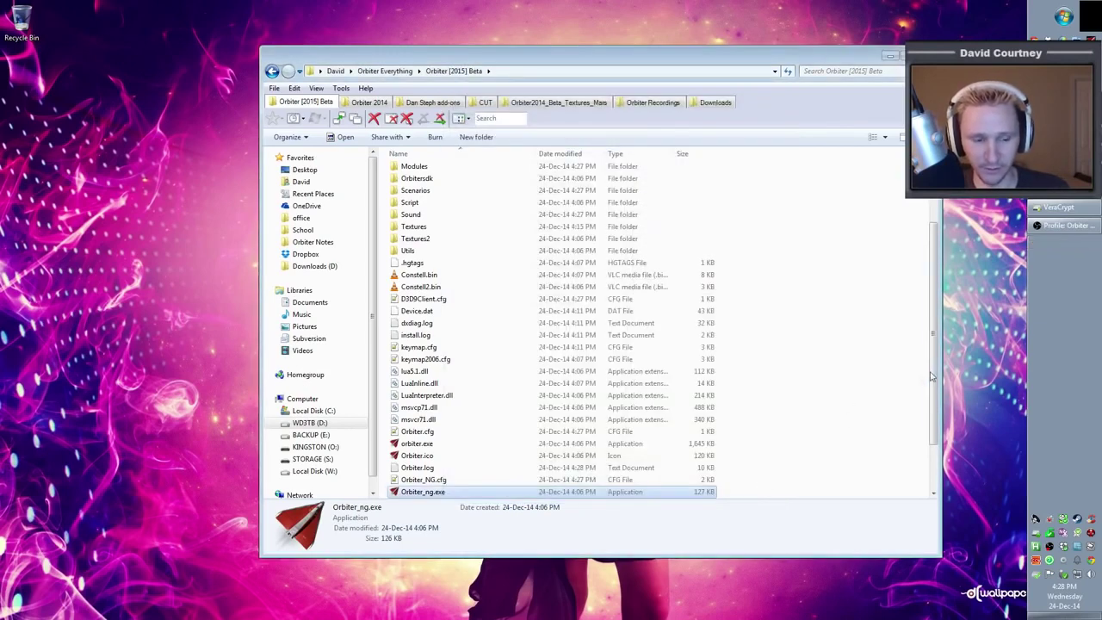
Open SoundConfig.exe from the Orbiter [2015] Beta folder, set MP3 playback to "Never play Mp3" and save the OrbiterSound configuration.
drag(935, 379, 937, 434)
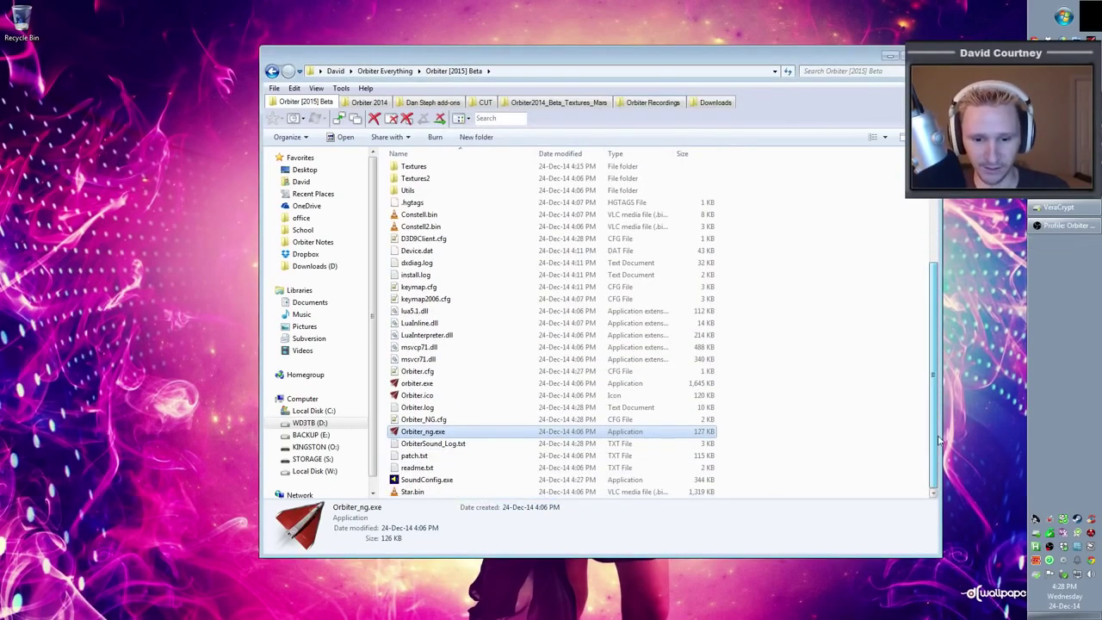
click(861, 443)
double_click(486, 479)
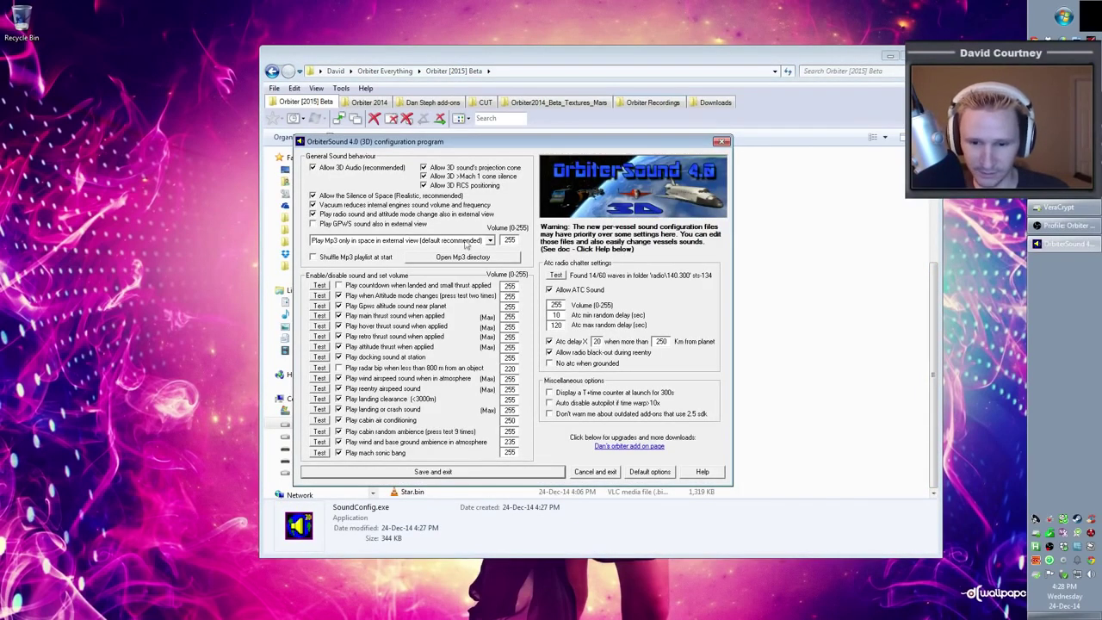
click(491, 241)
click(382, 277)
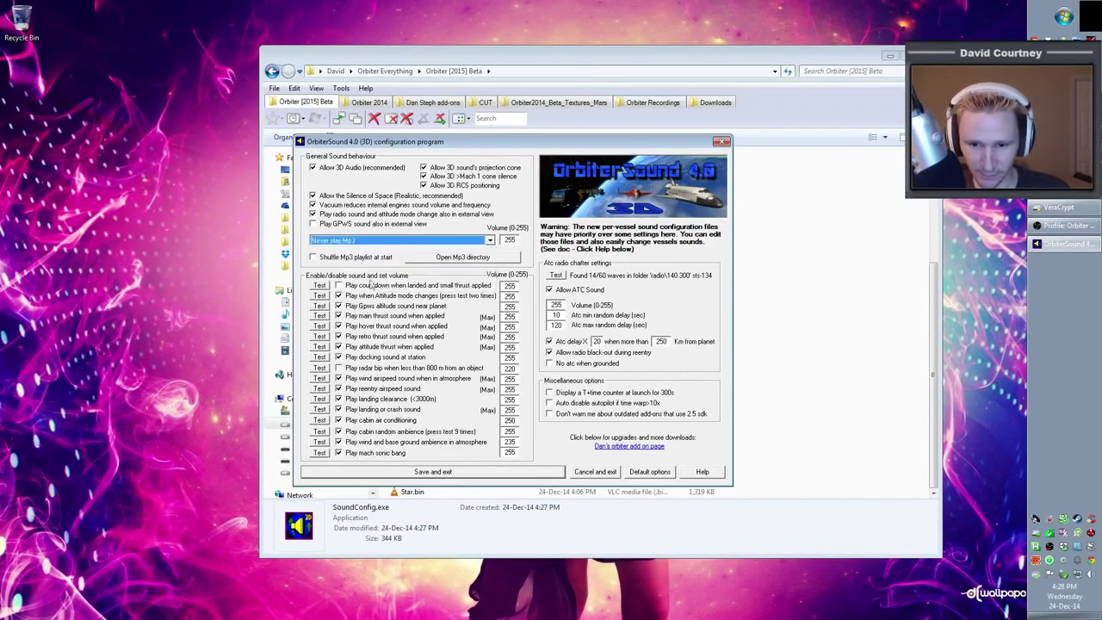
click(502, 475)
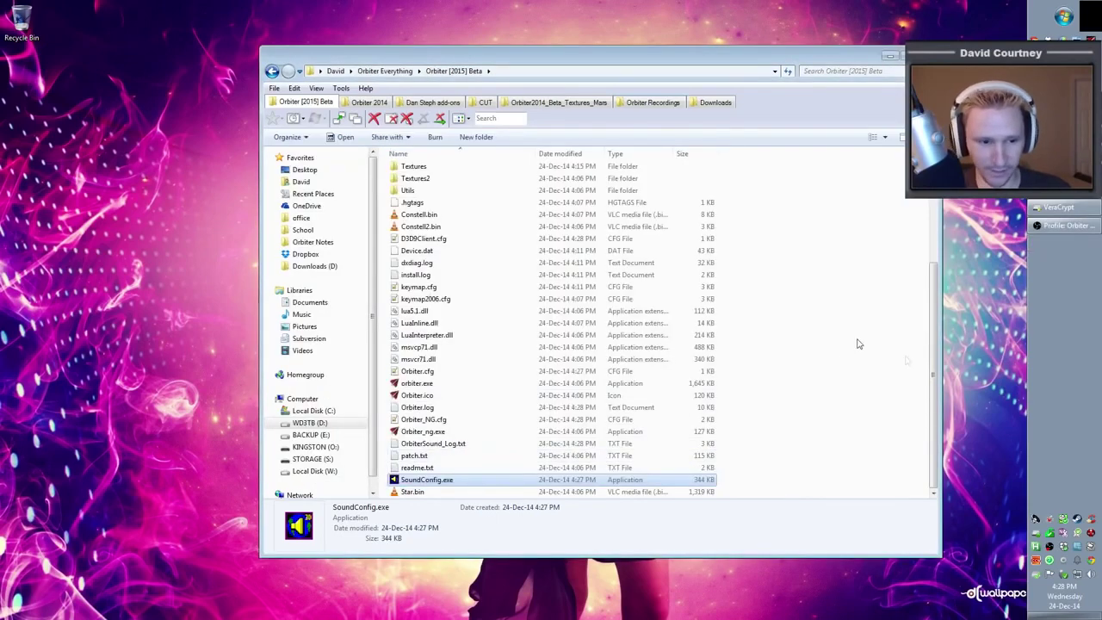
Start Orbiter_ng.exe and launch a scenario from the Checklists folder.
scroll(937, 364, up, 4)
scroll(937, 363, down, 4)
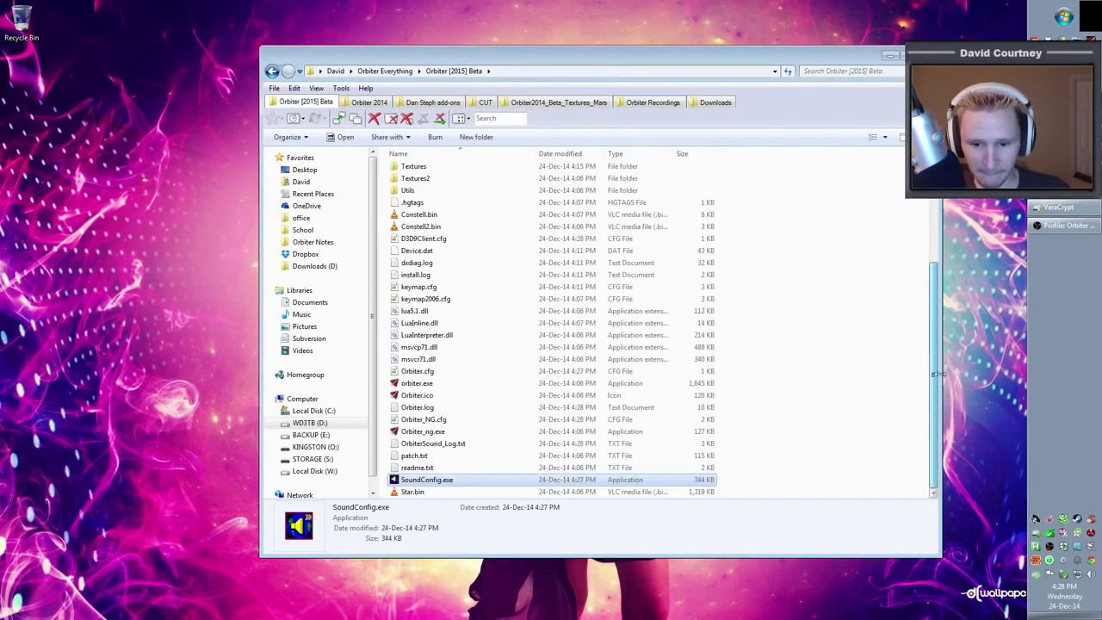
click(438, 431)
double_click(438, 430)
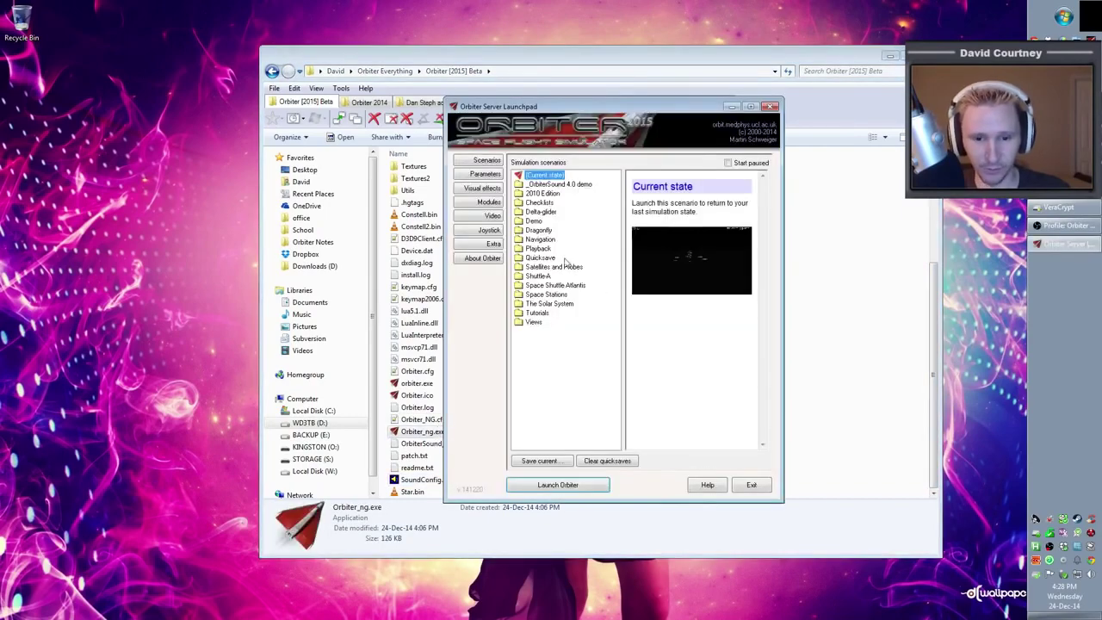
double_click(539, 202)
click(550, 239)
click(569, 488)
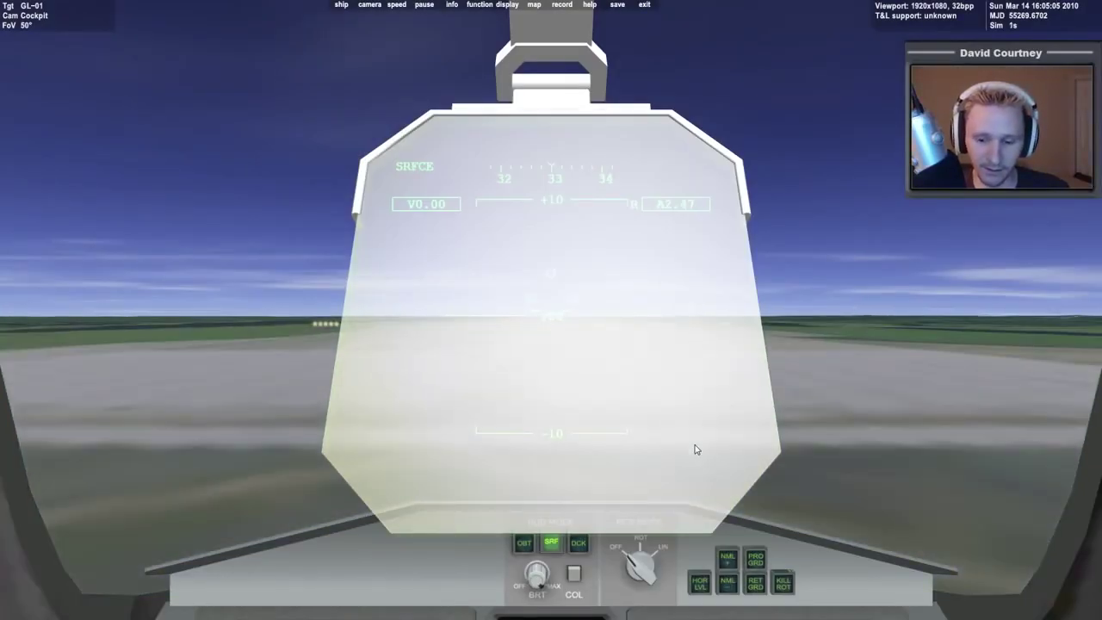
Switch control to spacecraft SH-01 and close the spacecraft selection dialog.
key(F3)
click(865, 345)
click(988, 275)
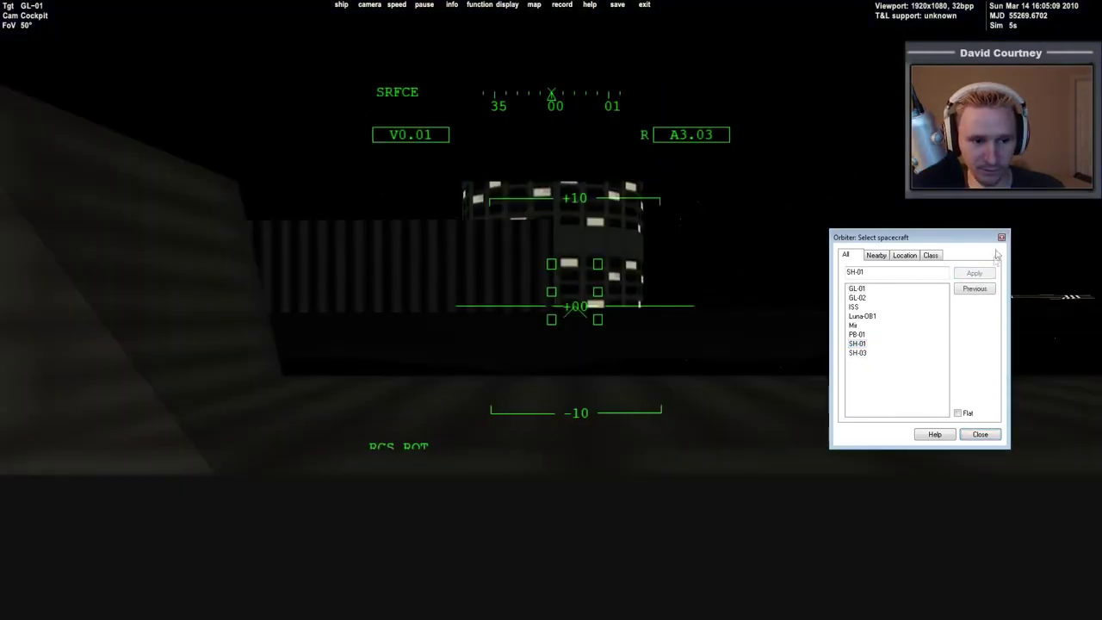
click(1001, 238)
Examine SH-01 and the dark lunar base around it in the external view from several distances and angles.
key(F1)
scroll(790, 380, down, 5)
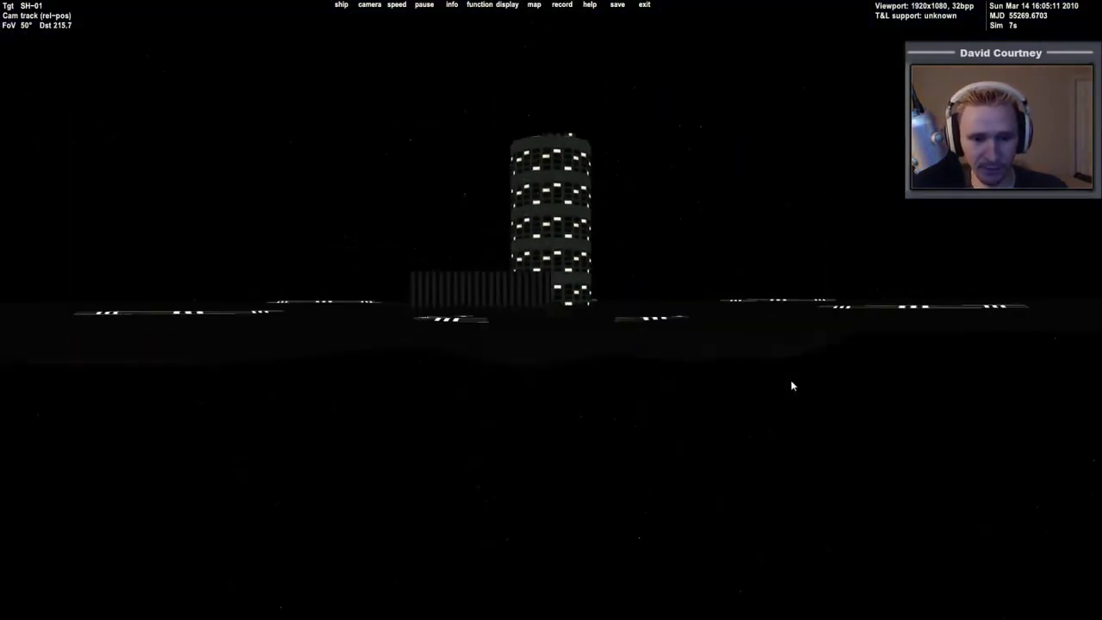
scroll(774, 382, down, 5)
key(ctrl+Up)
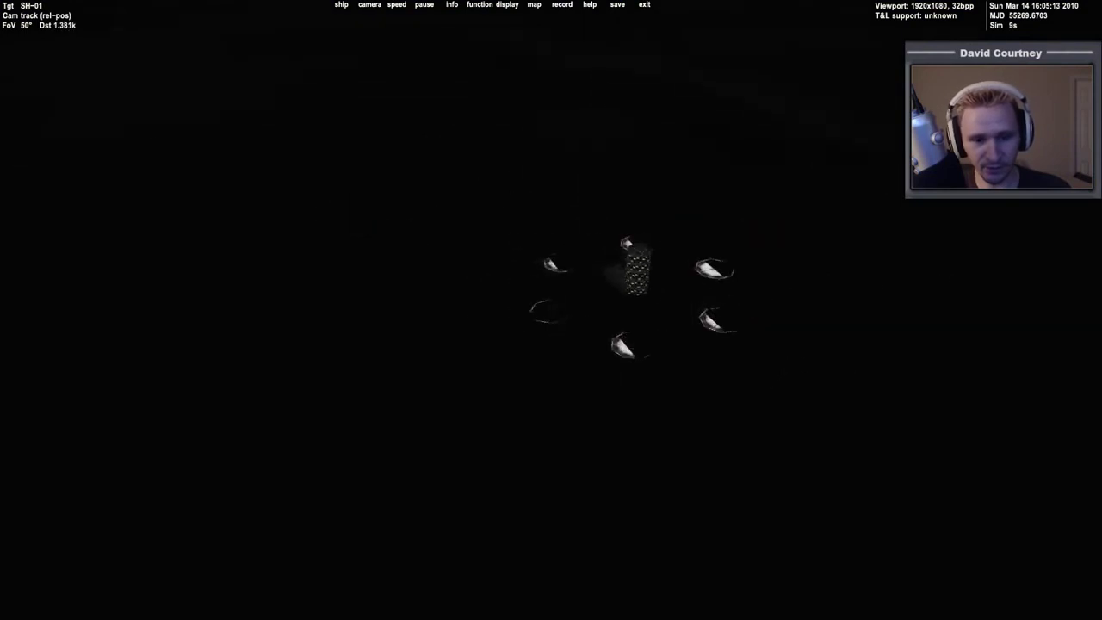
key(ctrl+Down)
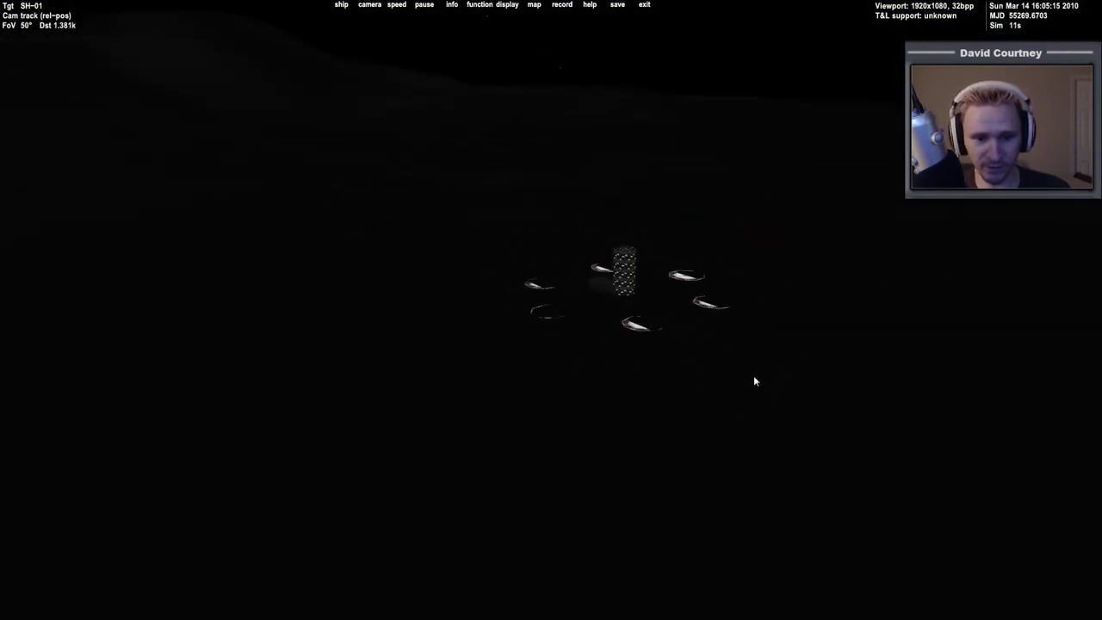
key(ctrl+Up)
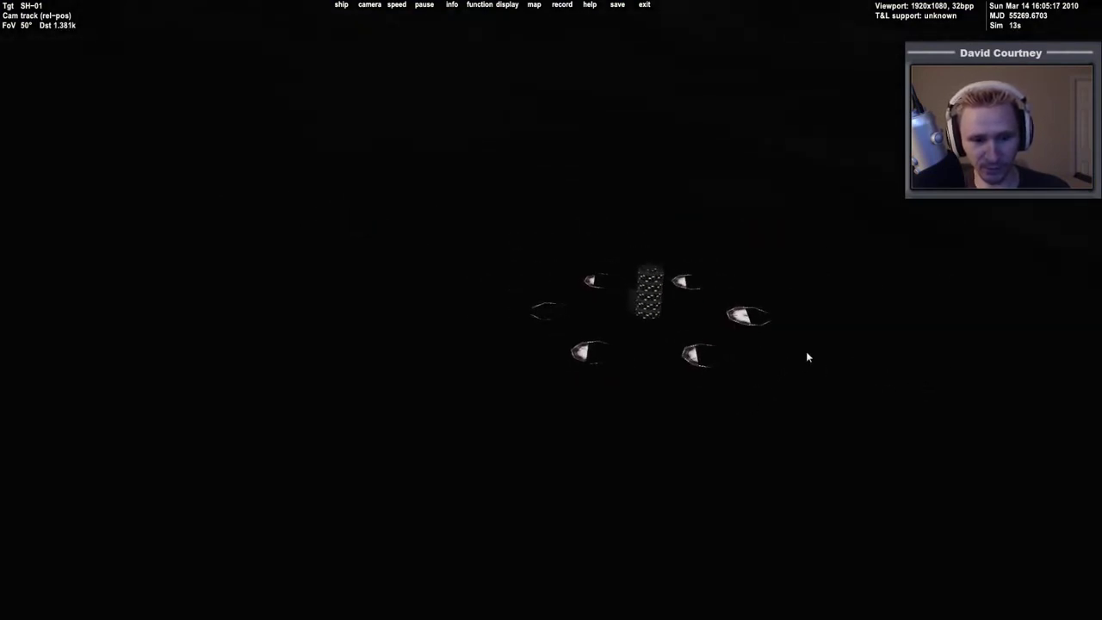
scroll(757, 420, down, 4)
key(ctrl+Down)
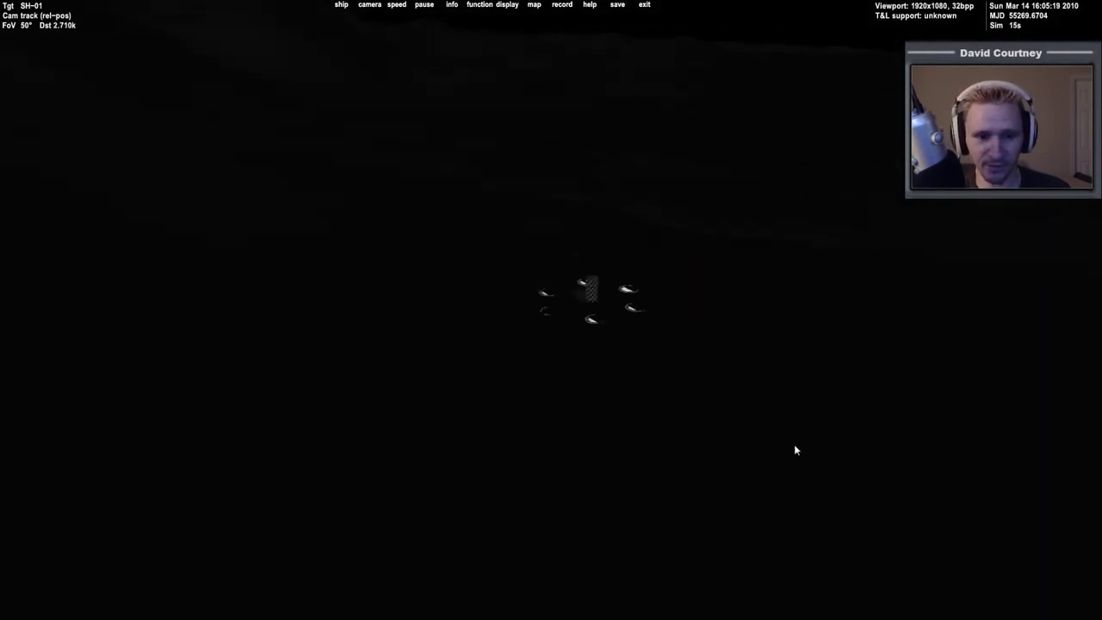
Run the simulation at 100000x time acceleration until the lunar surface is in daylight, and return to normal speed.
key(t)
key(t)
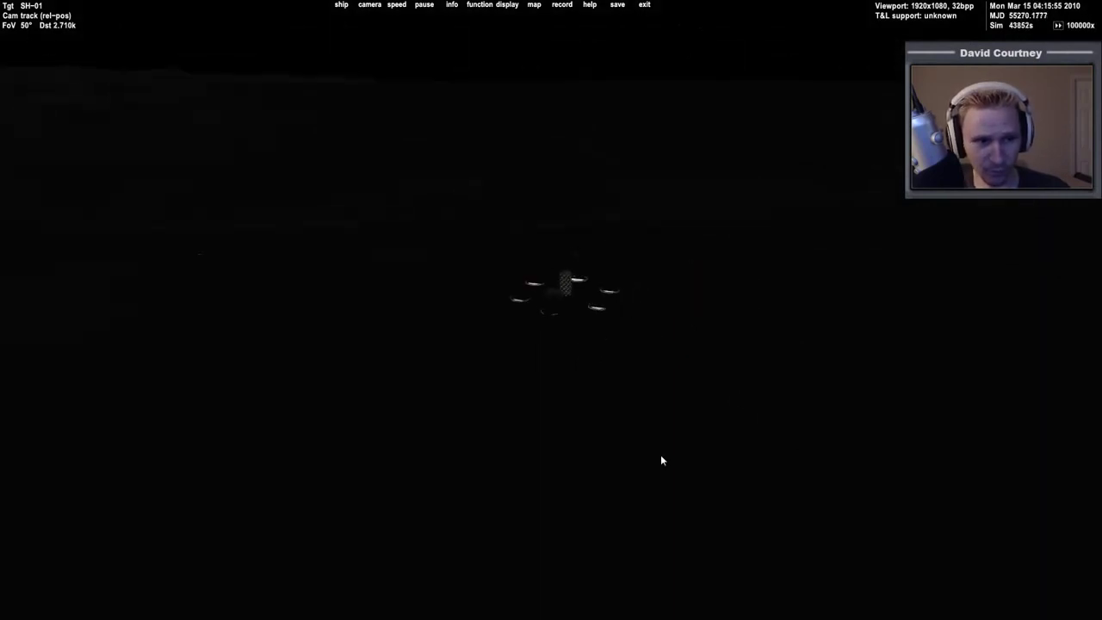
scroll(748, 400, down, 4)
scroll(756, 398, down, 6)
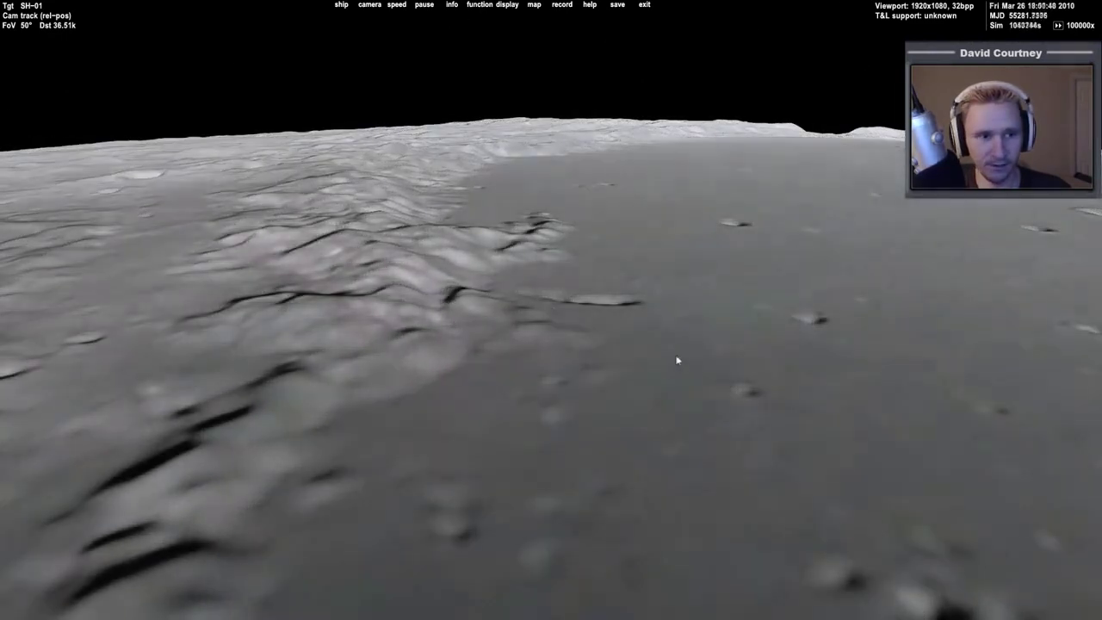
key(r)
Examine the sunlit lunar terrain and textures, from the whole Moon down to the base around SH-01.
scroll(700, 362, down, 10)
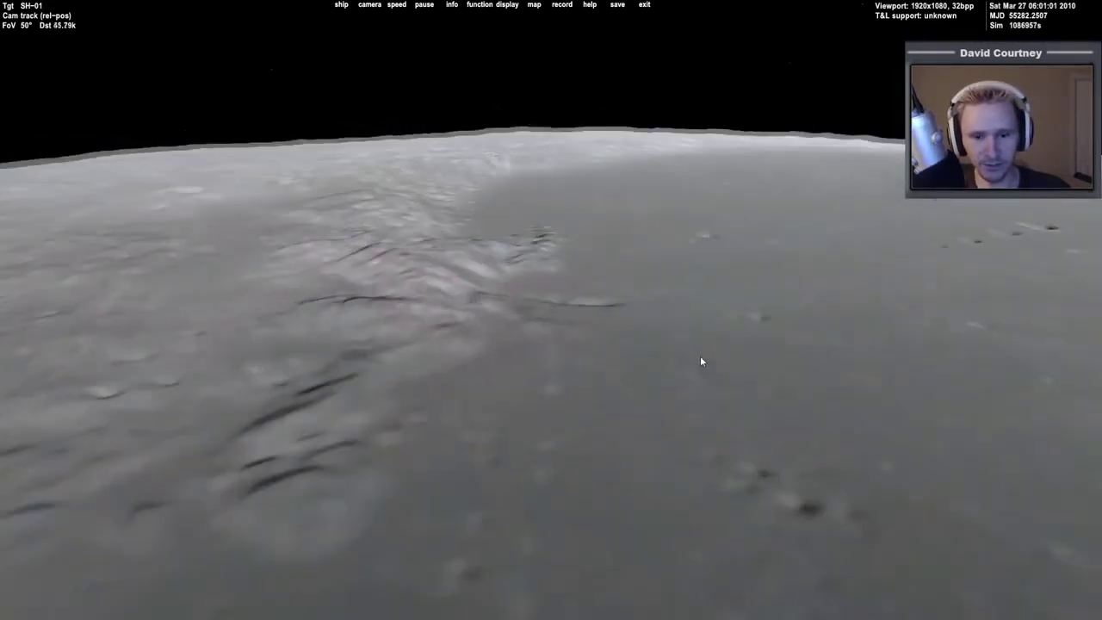
scroll(681, 372, down, 15)
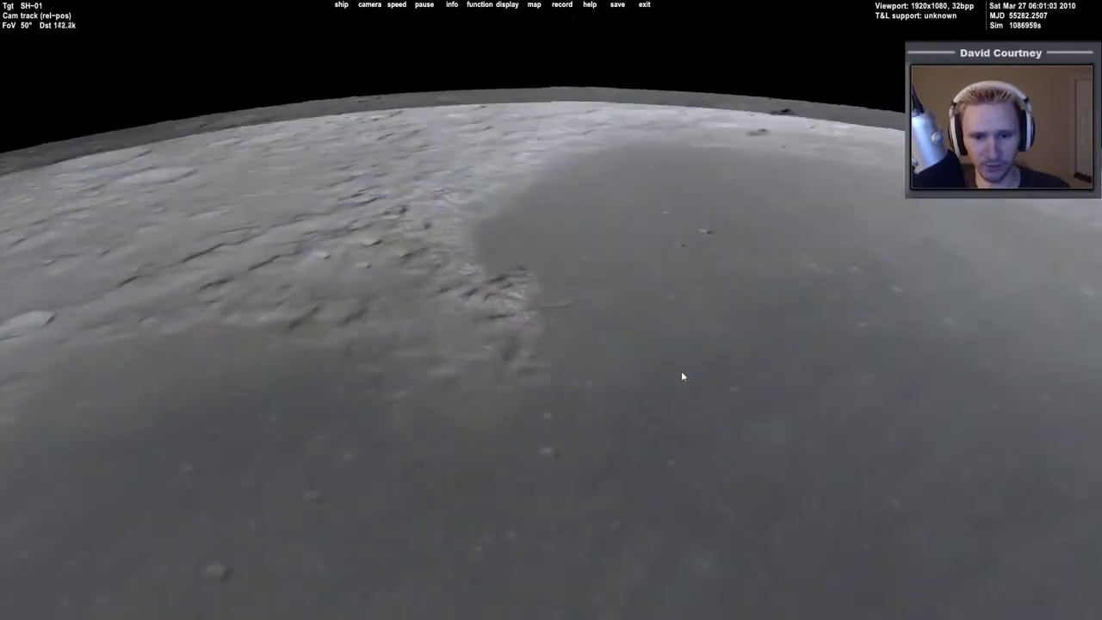
scroll(681, 377, down, 15)
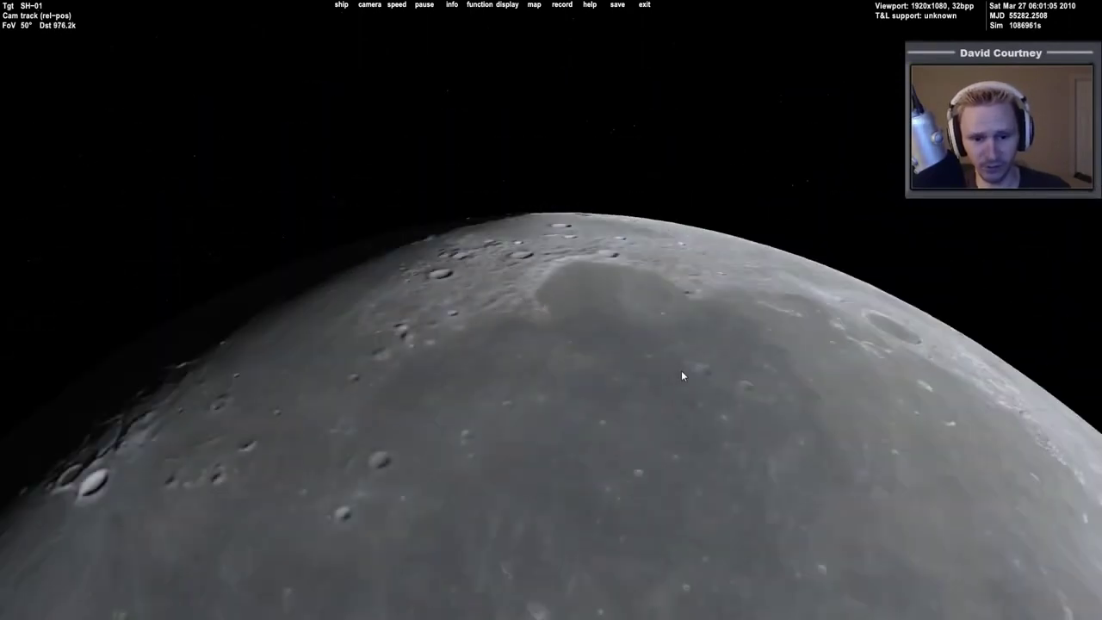
drag(681, 426, 613, 445)
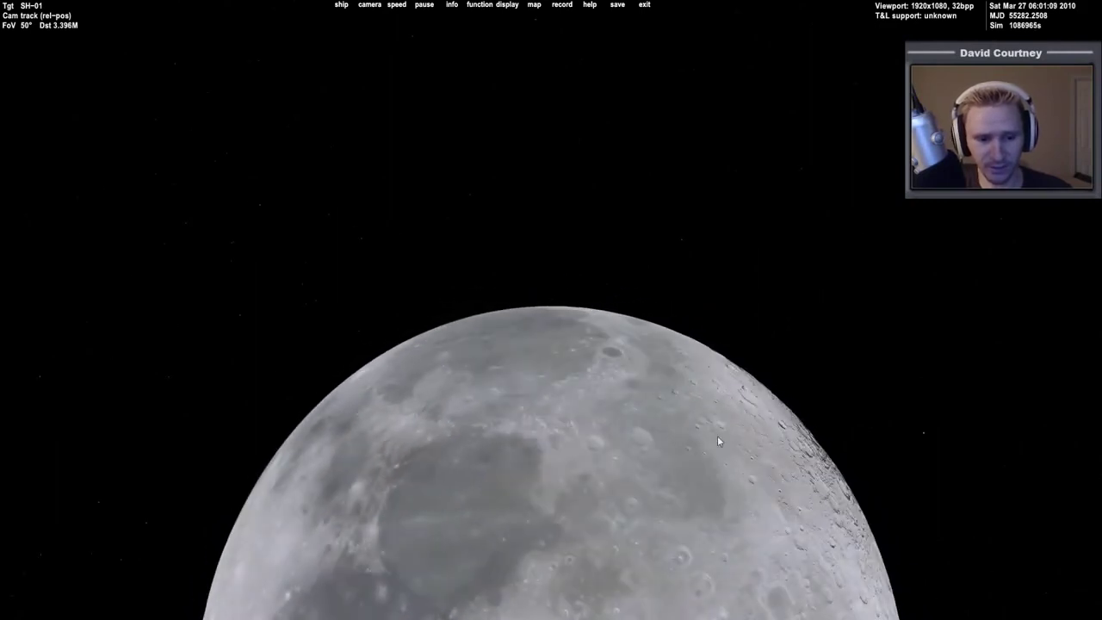
scroll(717, 441, up, 20)
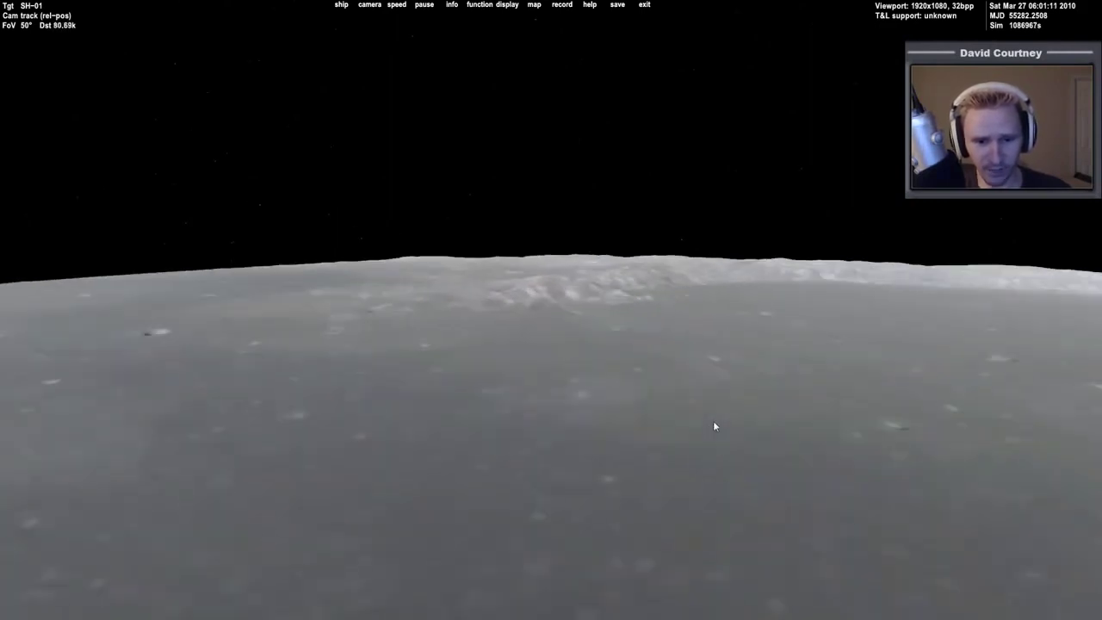
scroll(714, 425, up, 15)
drag(726, 424, 718, 442)
Switch control to spacecraft GL-02, close the selection dialog and dismiss the orbiter.exe error window.
key(F3)
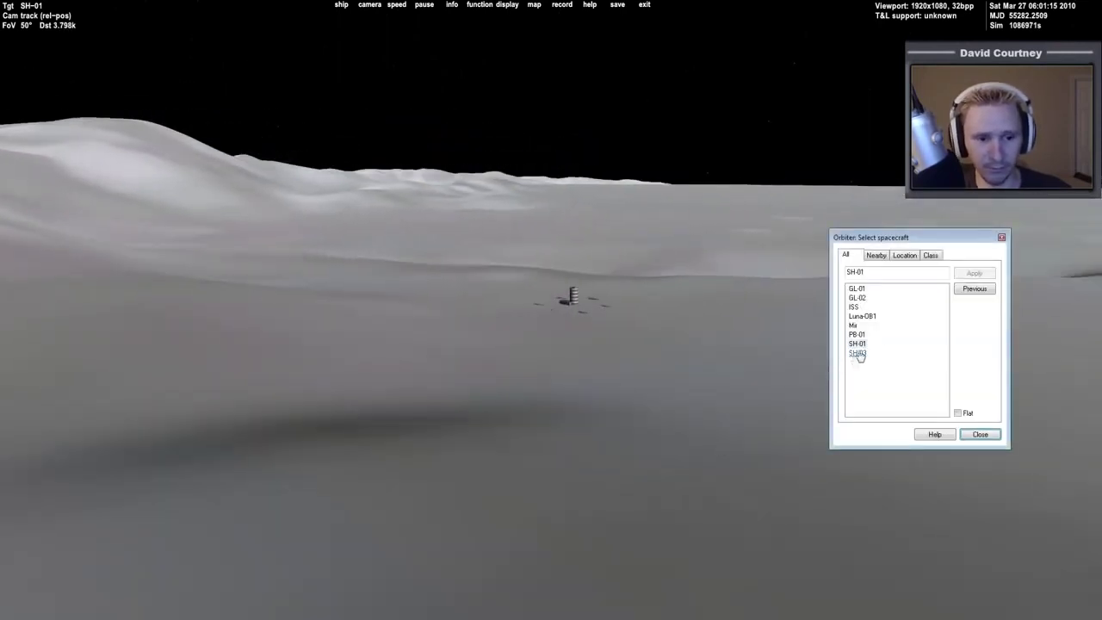
click(862, 290)
click(858, 296)
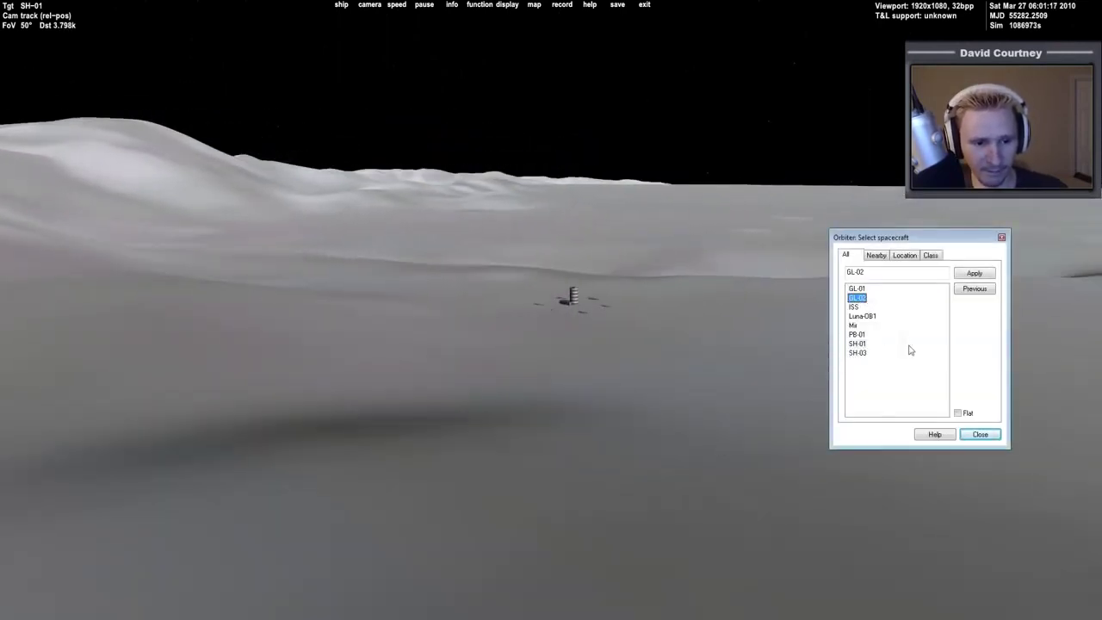
click(988, 274)
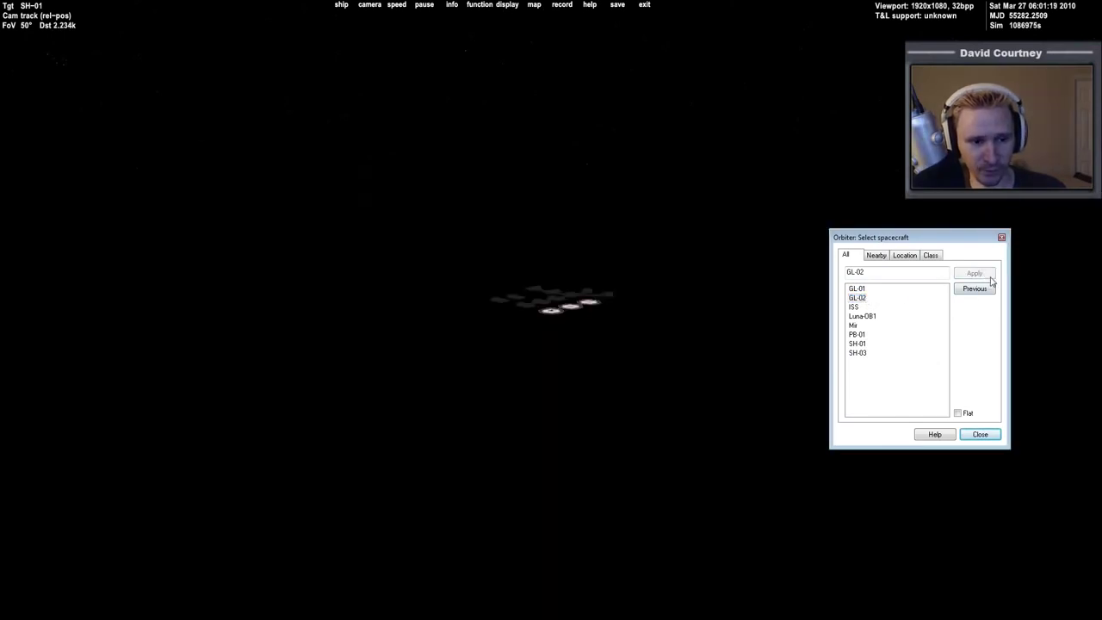
click(1001, 239)
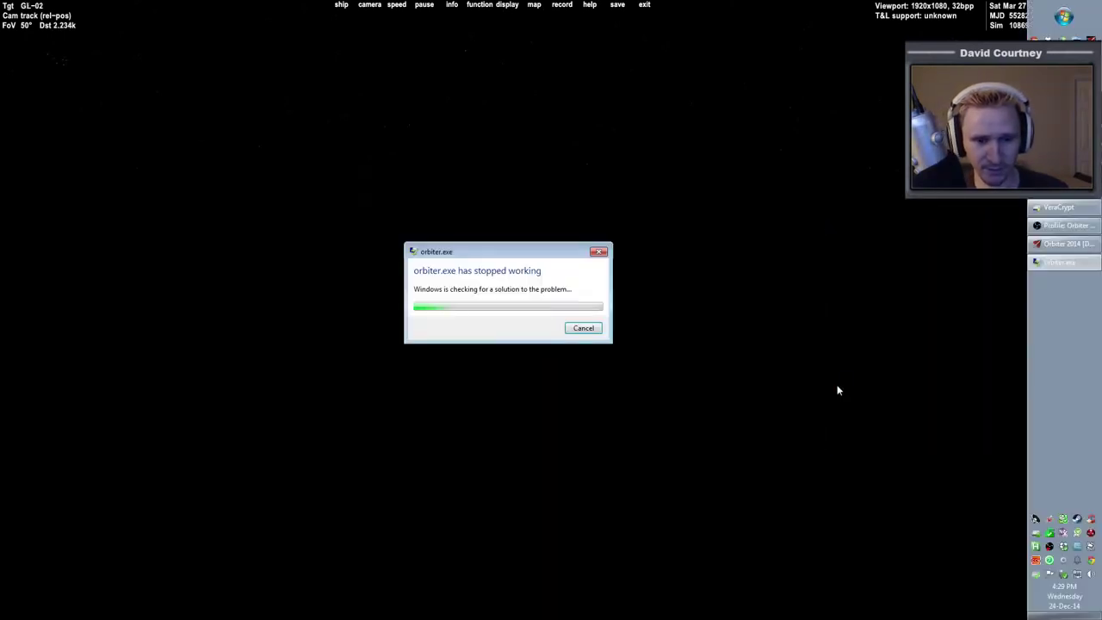
click(598, 334)
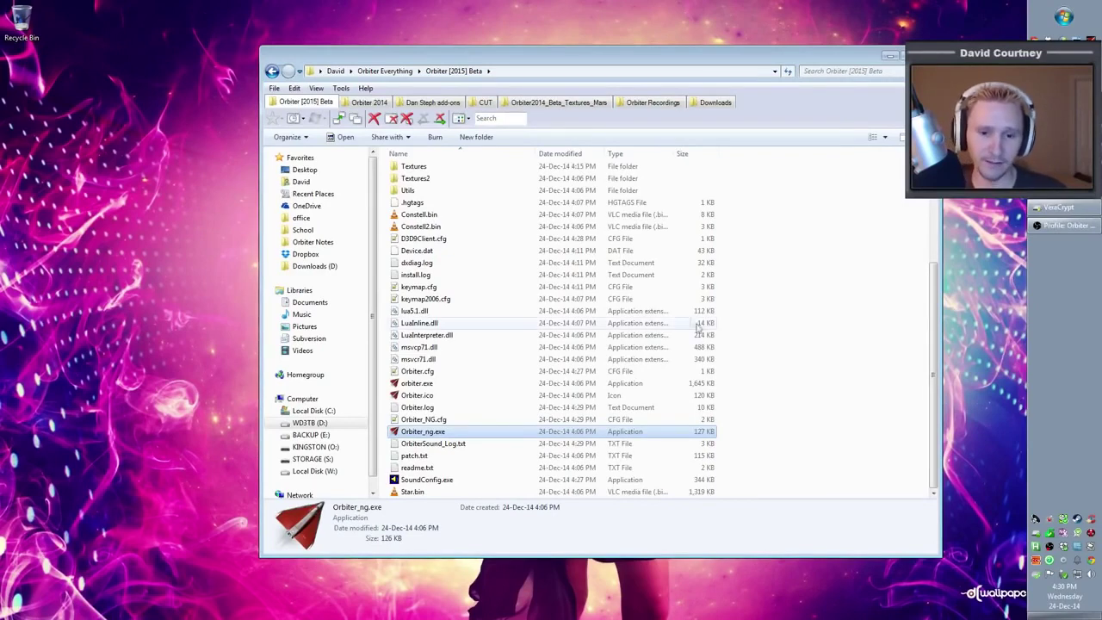
Extract MarsLo.zip from the Orbiter 2014 folder into the Orbiter [2015] Beta folder with 7-Zip.
click(369, 102)
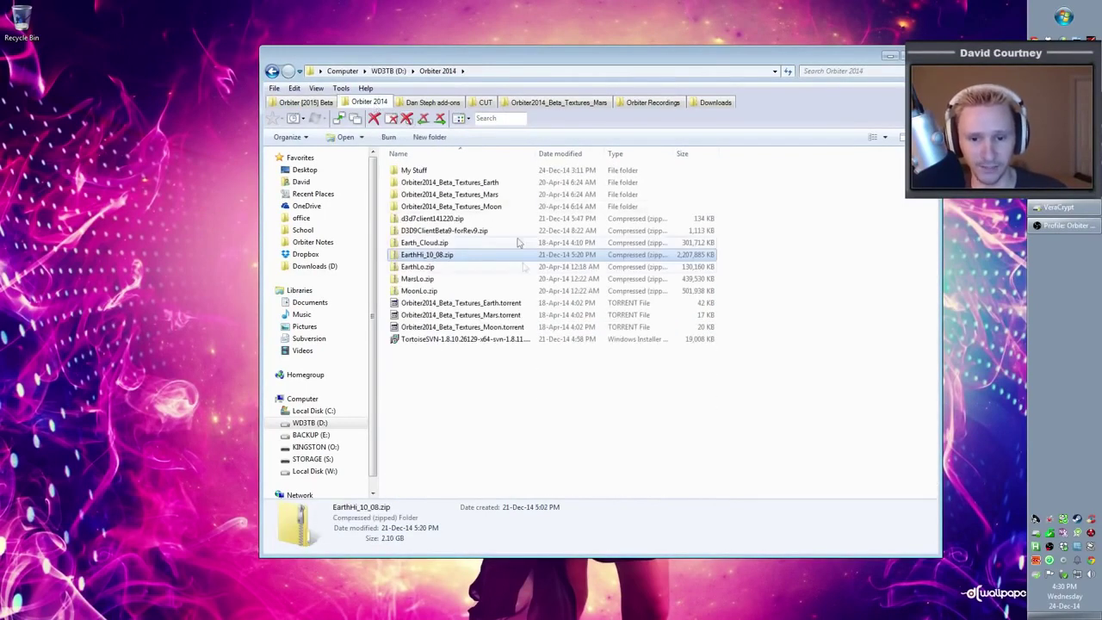
click(445, 280)
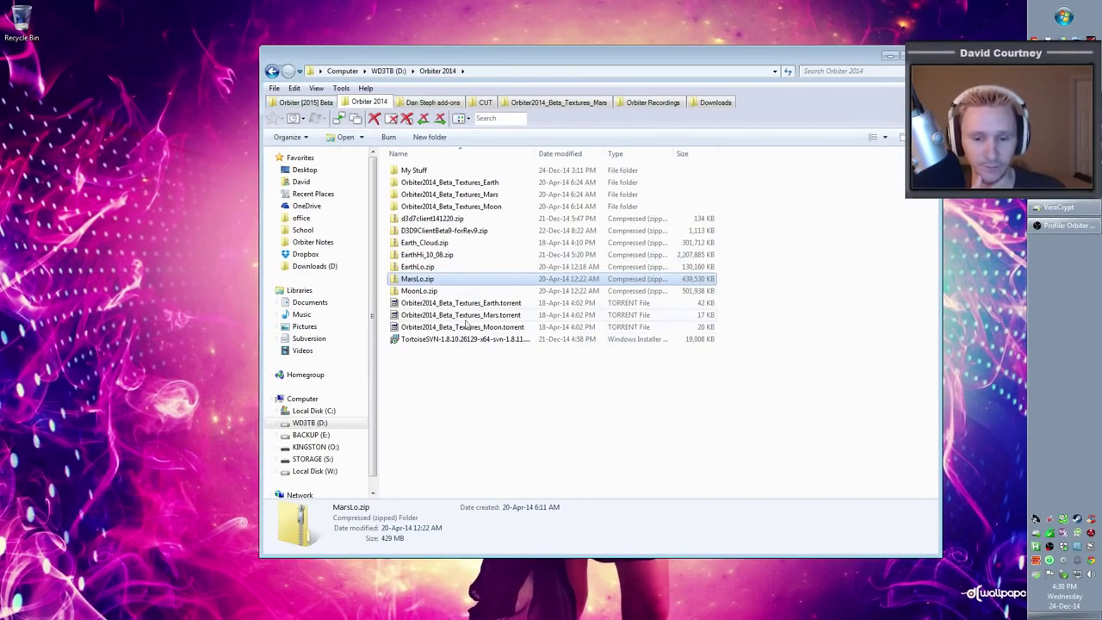
right_click(447, 281)
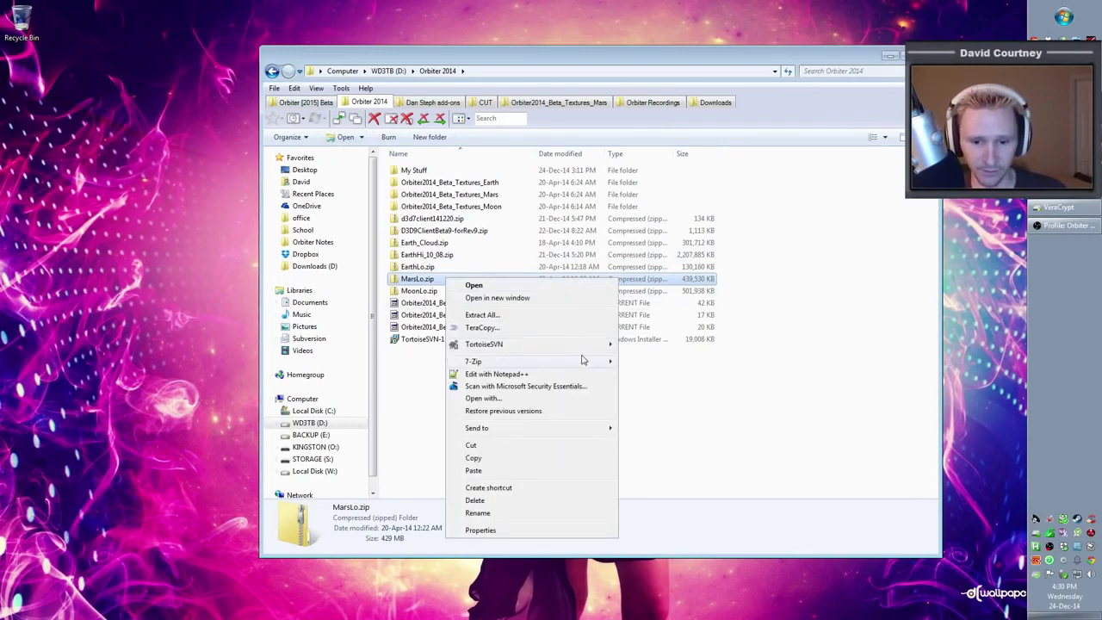
mouse_move(581, 363)
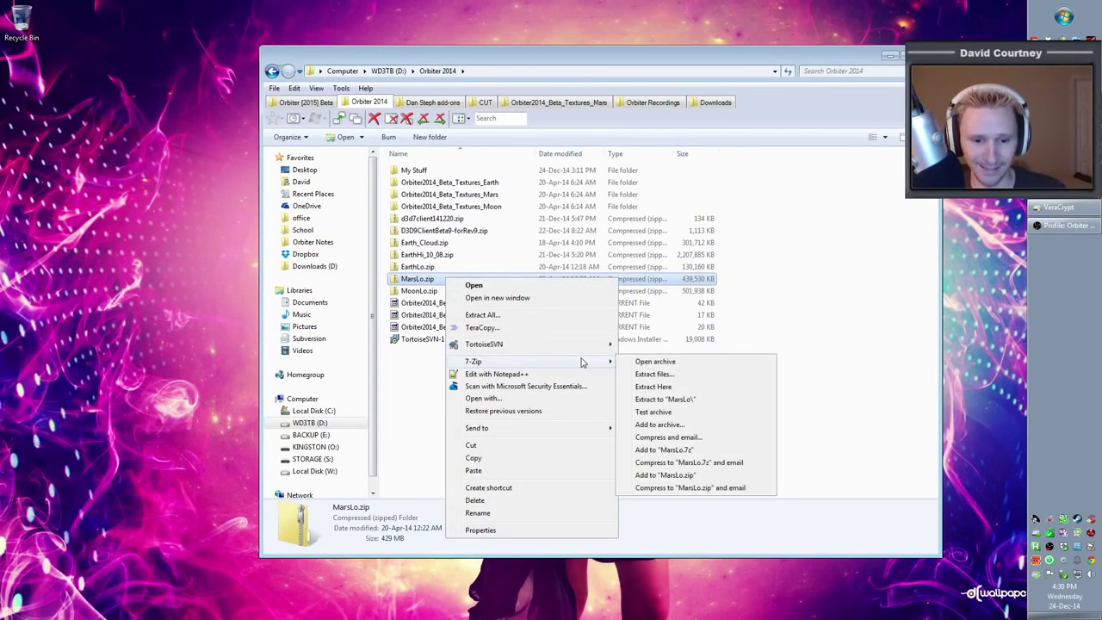
click(691, 375)
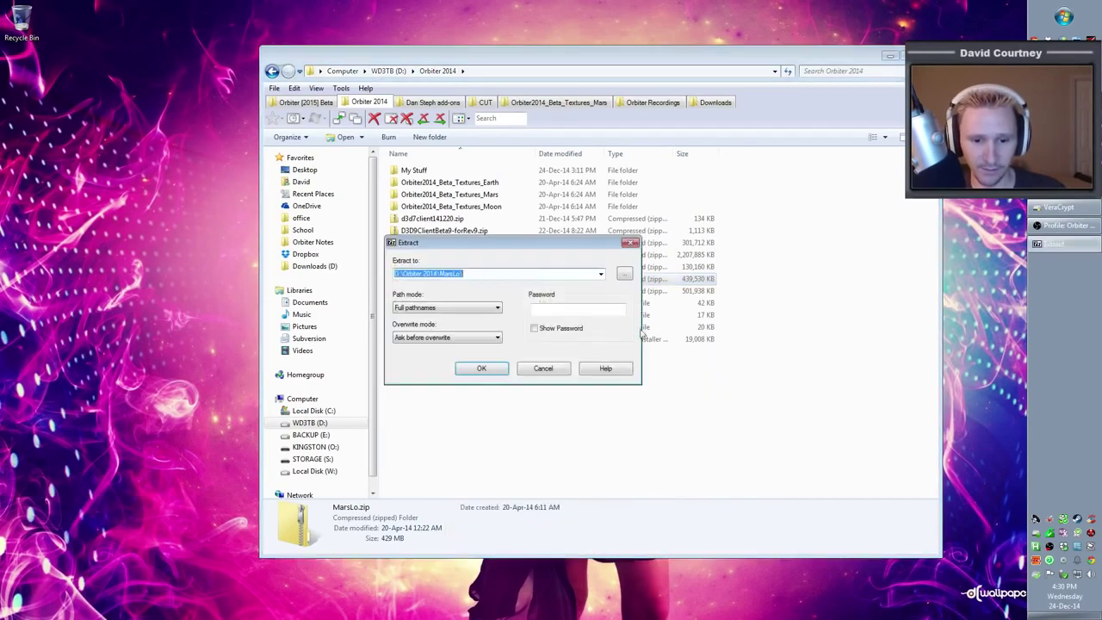
click(600, 274)
click(591, 289)
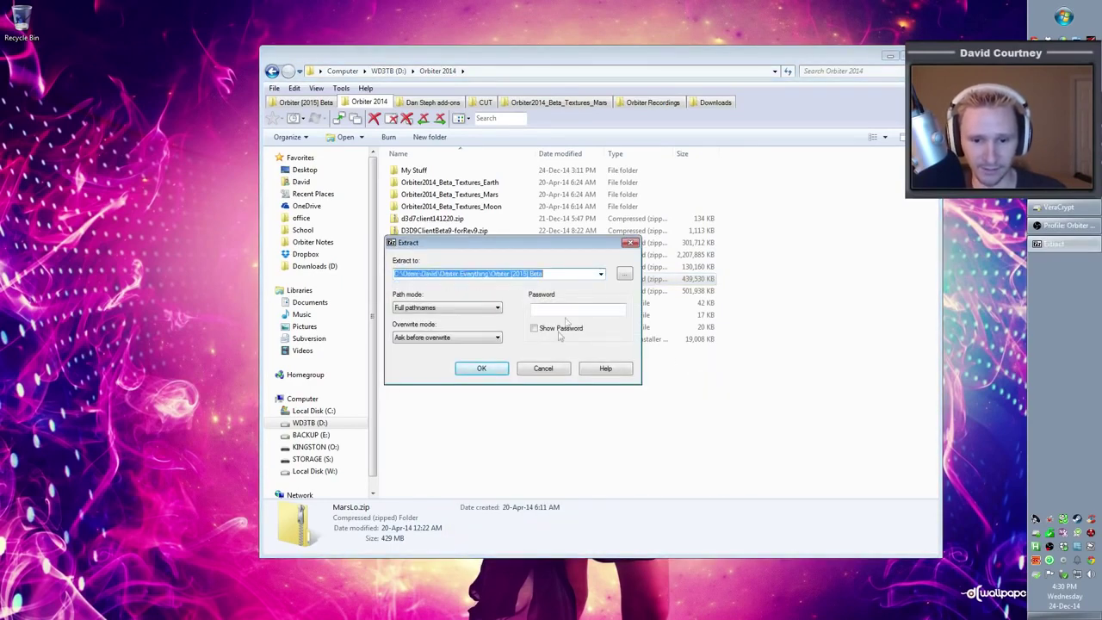
click(481, 369)
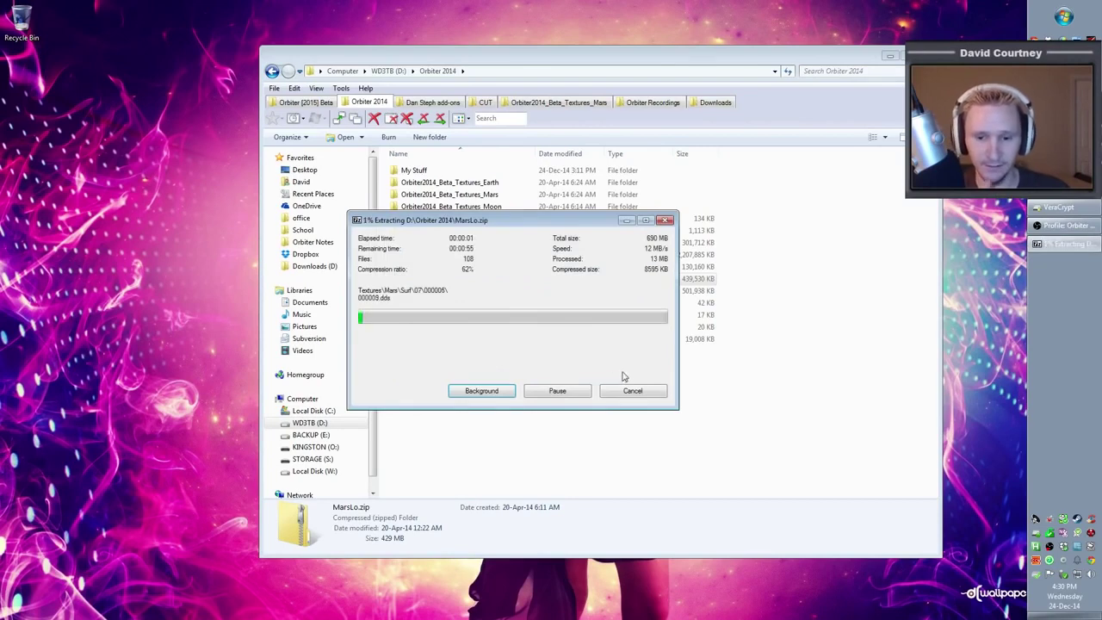
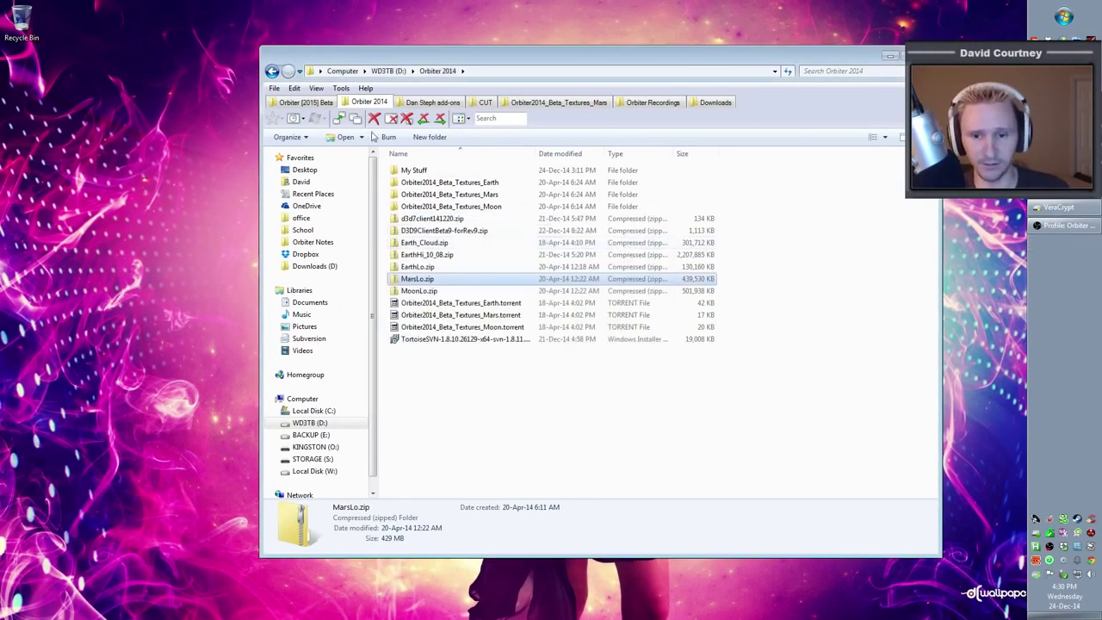
Start orbiter.exe from the Orbiter [2015] Beta folder and launch the Quickstart scenario from the Checklists folder.
click(288, 102)
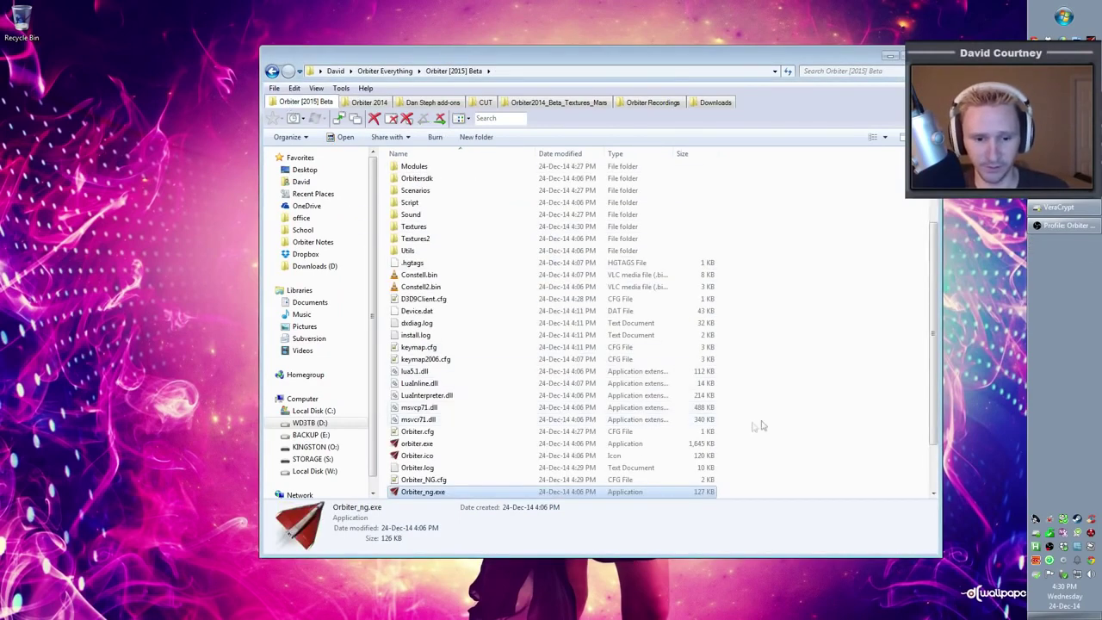
click(800, 426)
scroll(800, 426, down, 2)
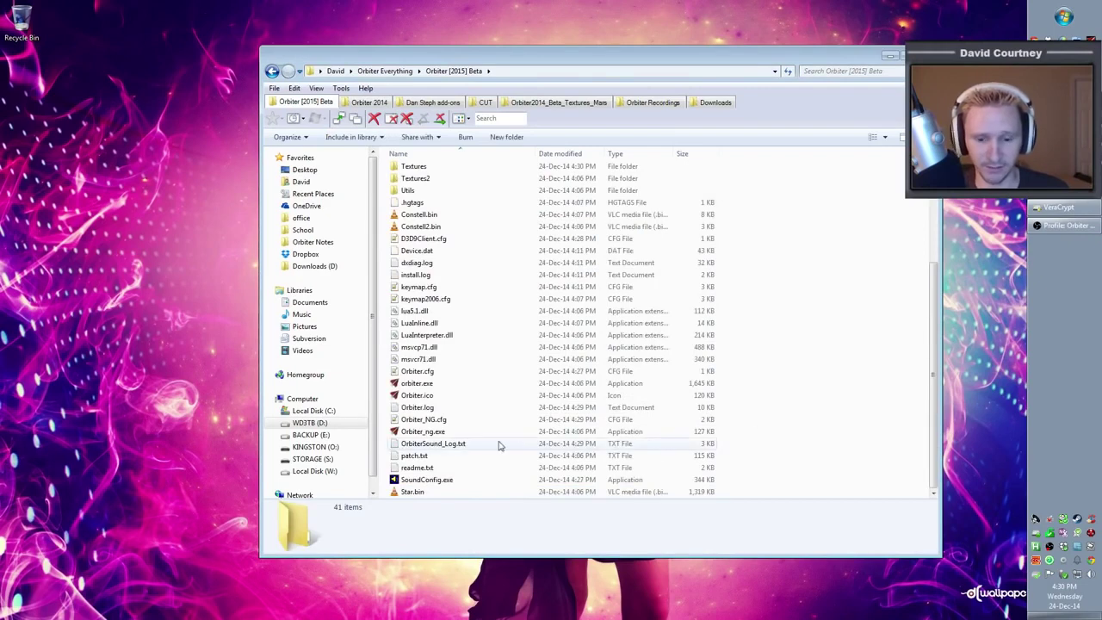
double_click(434, 384)
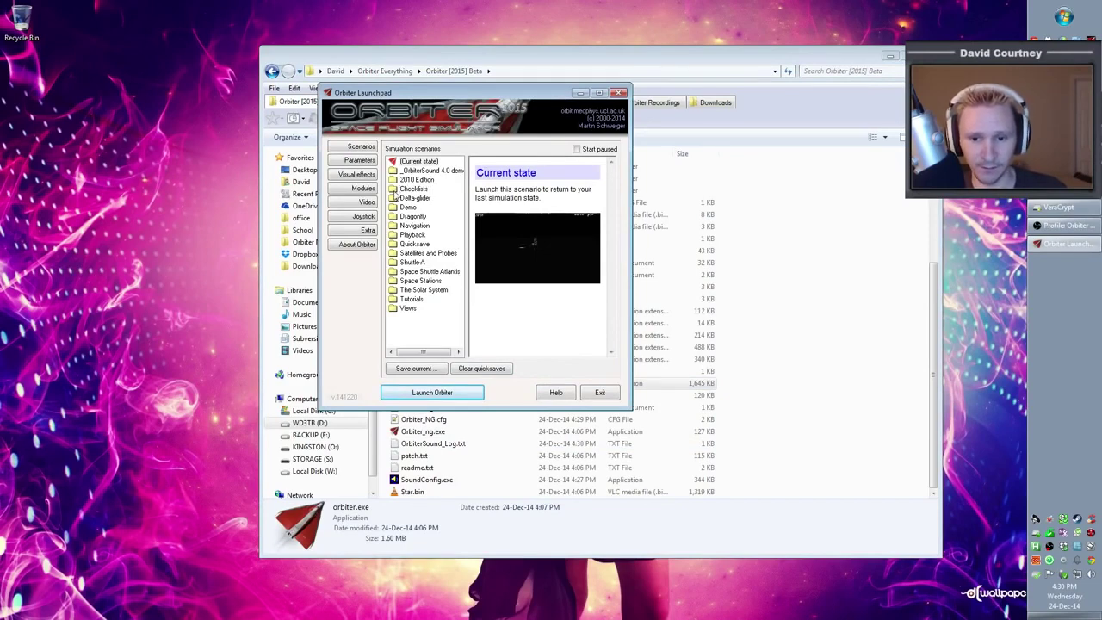
click(396, 188)
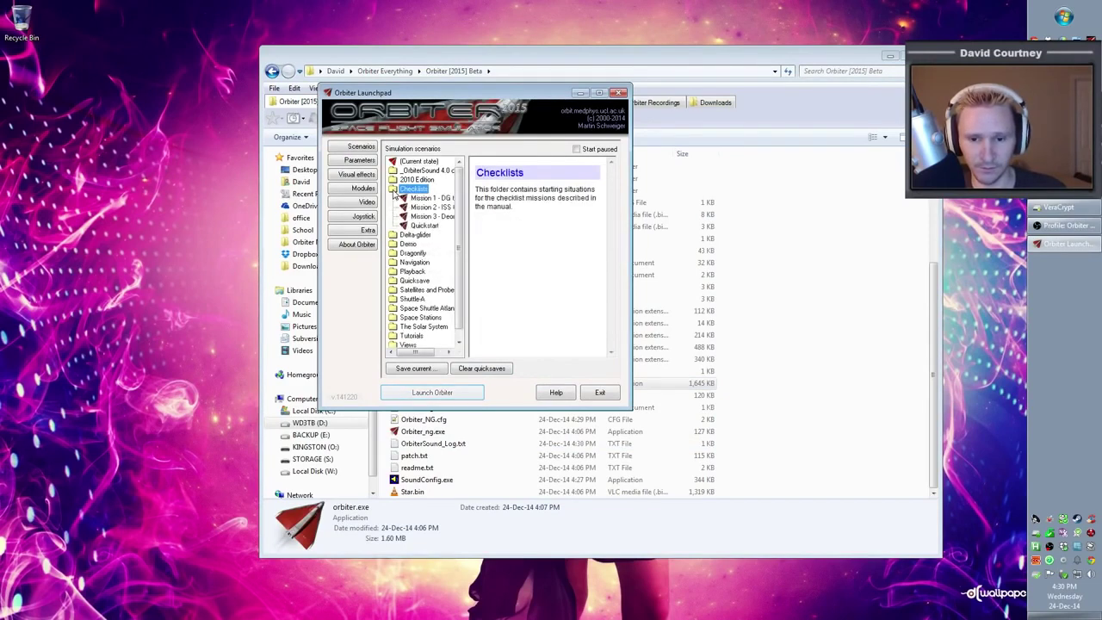
click(423, 225)
click(467, 394)
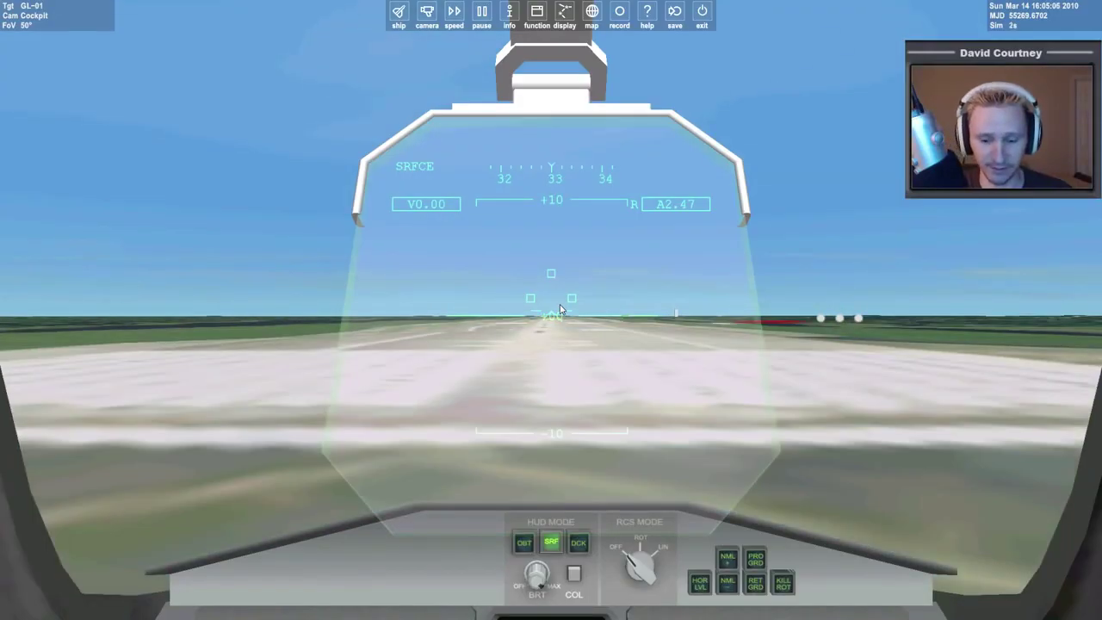
Switch control to spacecraft GL-02 and close the spacecraft selection dialog.
key(F3)
click(449, 267)
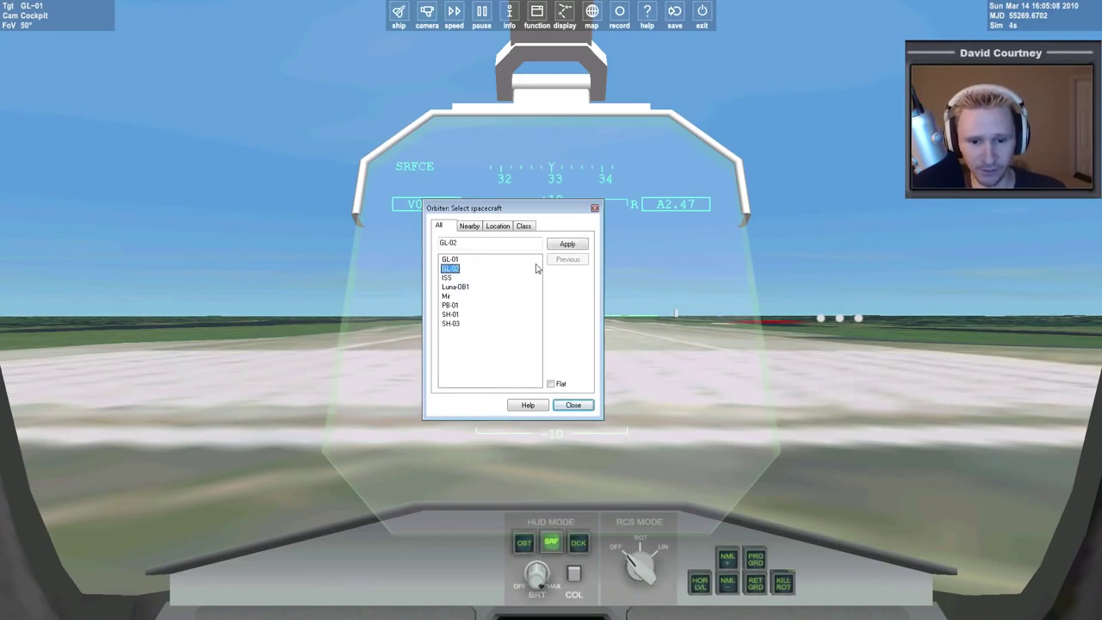
click(568, 244)
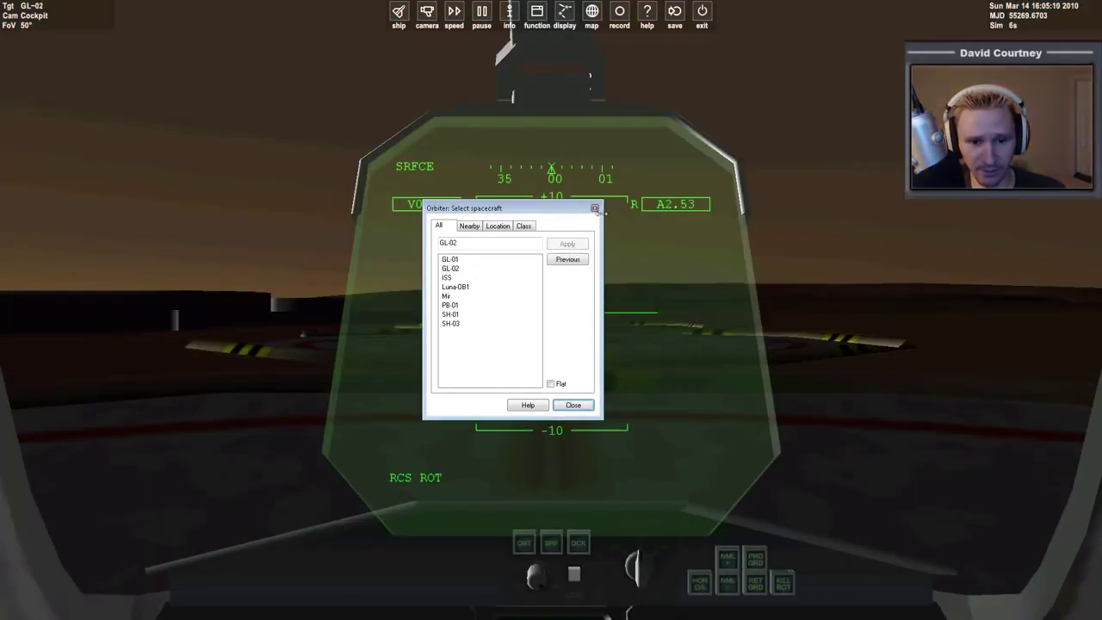
click(593, 209)
Examine GL-02 and the surrounding Mars base from the external view, from the landing pad out to high above the surface.
key(F1)
scroll(820, 403, down, 5)
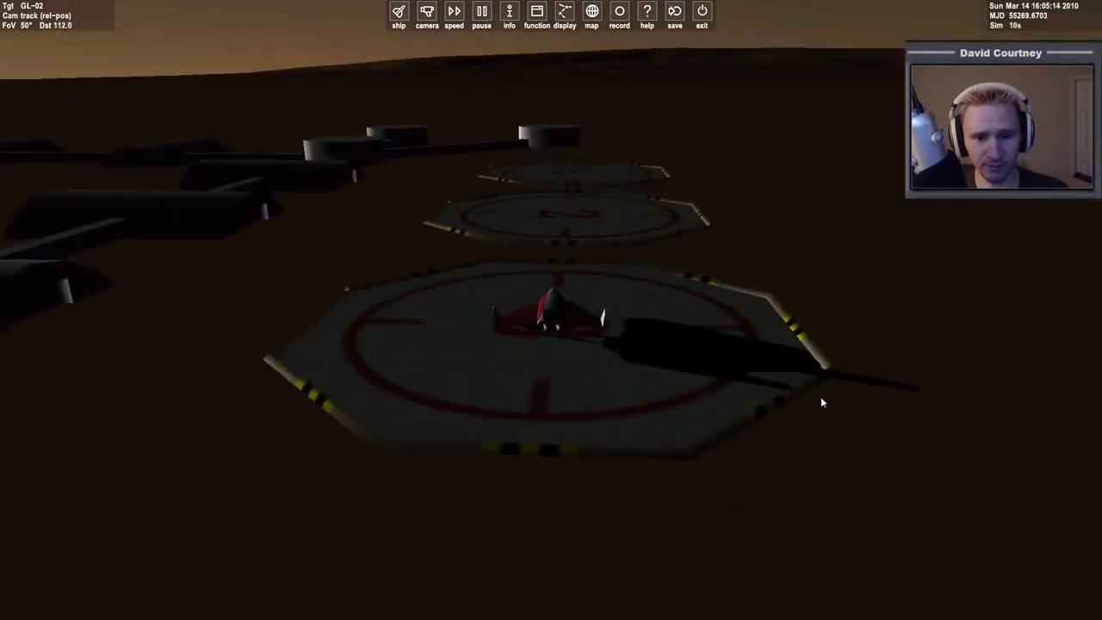
scroll(873, 378, up, 3)
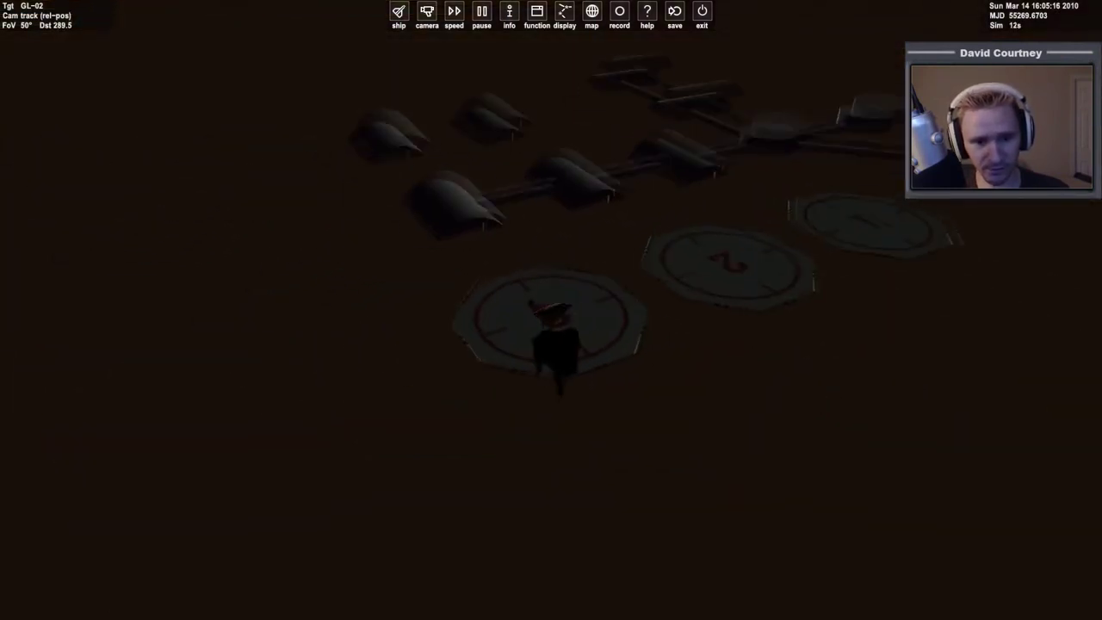
scroll(854, 368, up, 3)
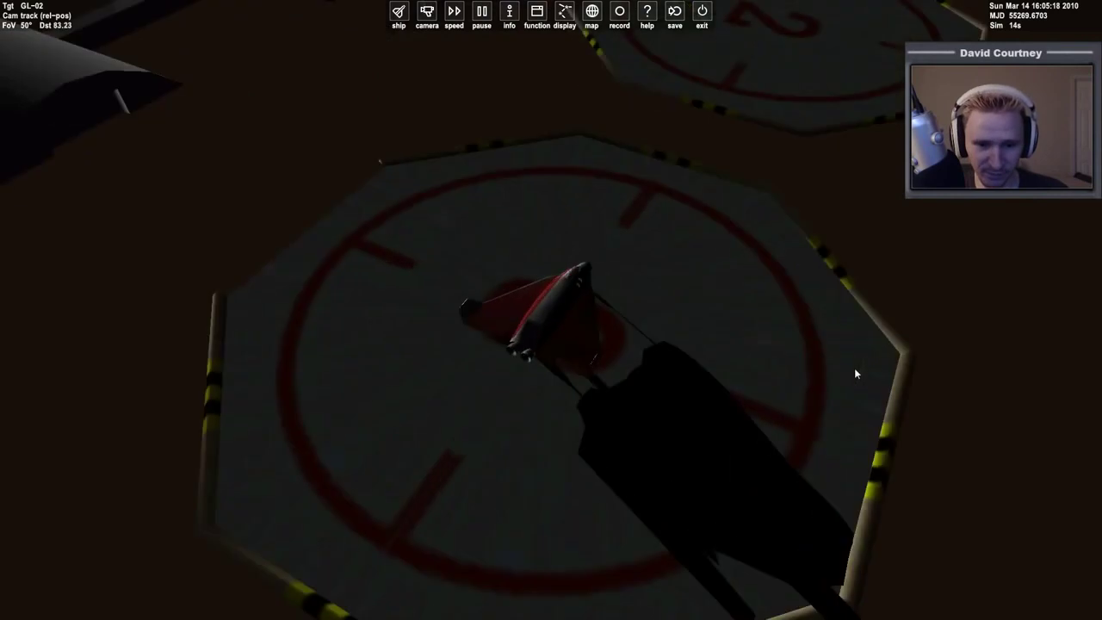
scroll(865, 351, down, 5)
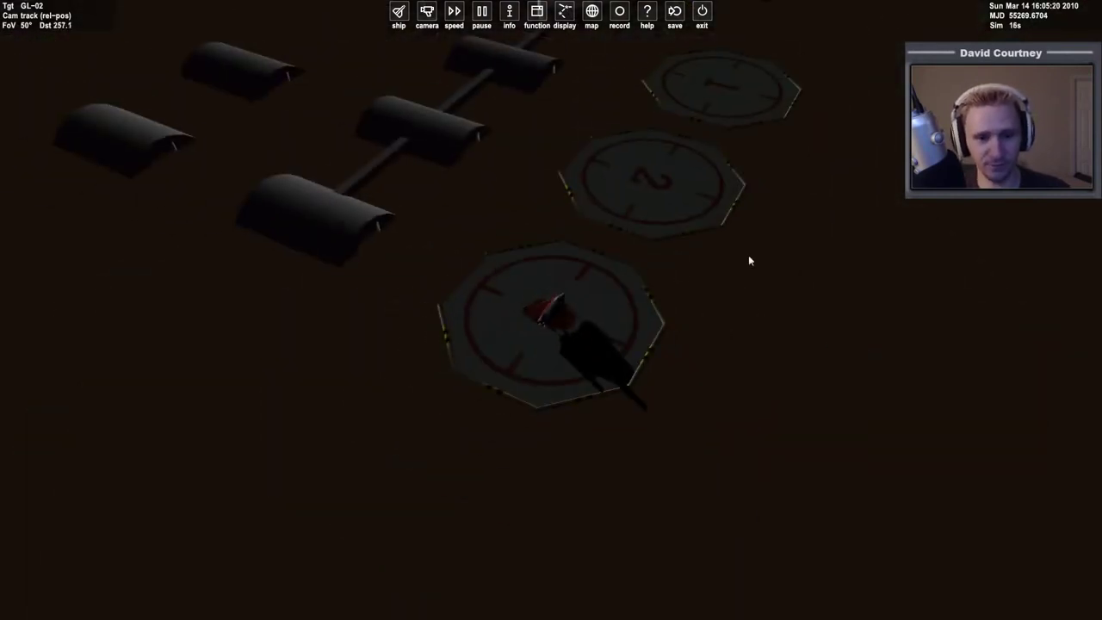
scroll(871, 377, down, 10)
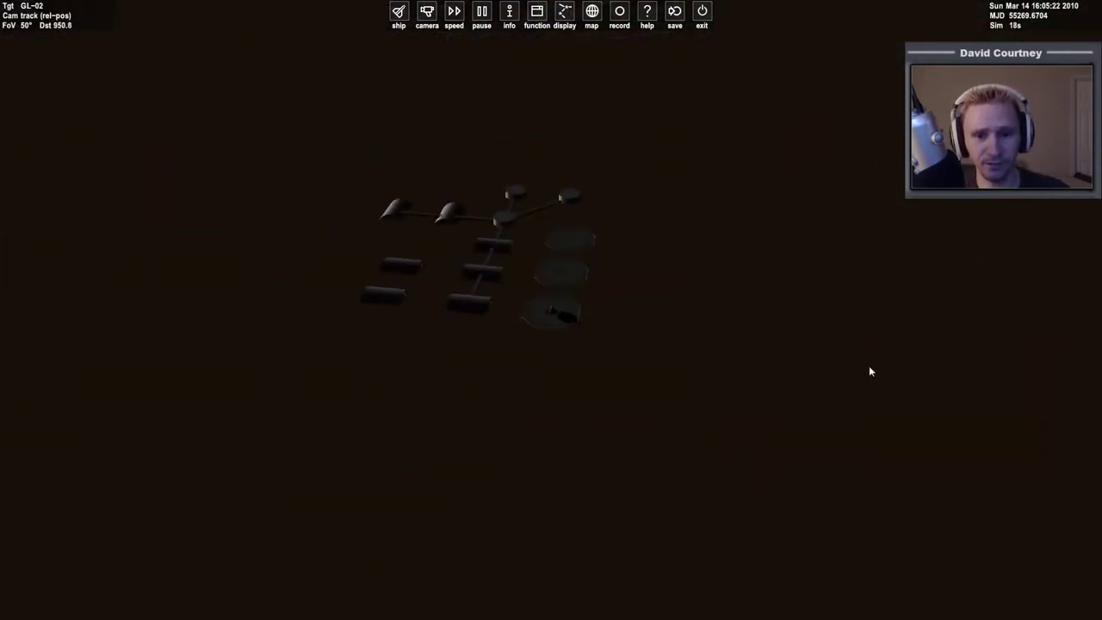
scroll(865, 355, down, 10)
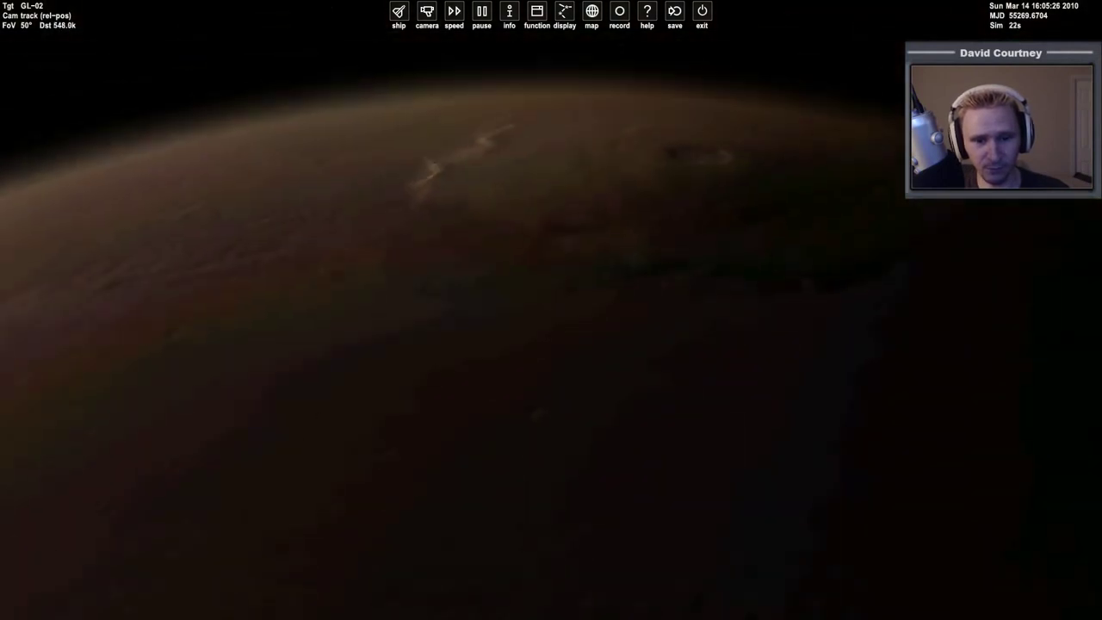
Accelerate simulation time until the Martian surface is in daylight, and return to normal speed.
key(t)
key(t)
key(t)
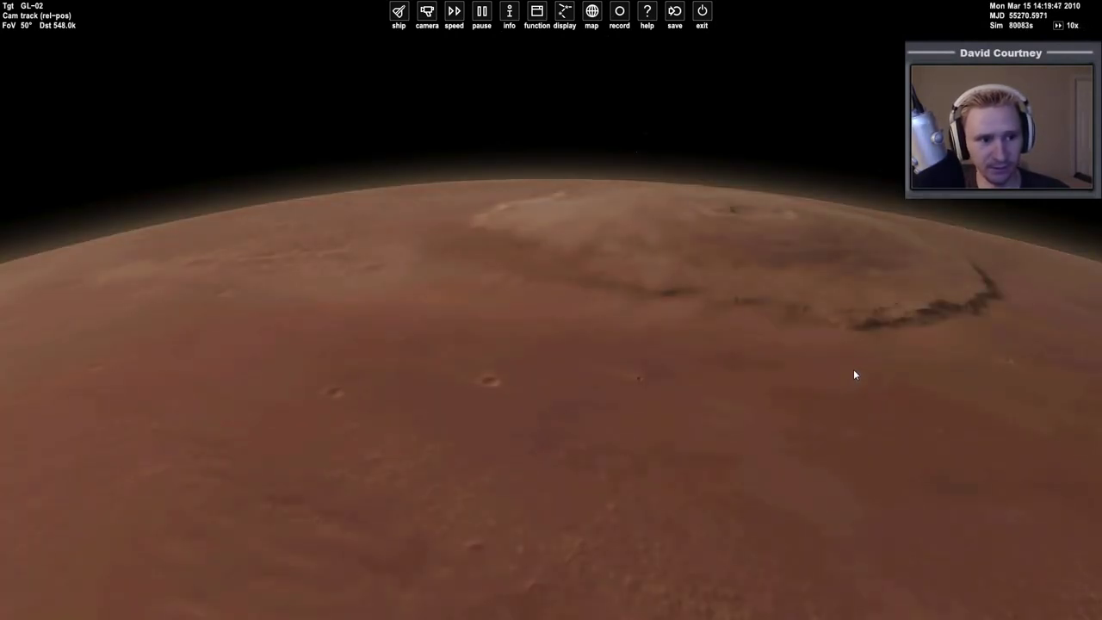
Examine the sunlit Martian terrain and textures, from the whole planet down to the base around GL-02.
scroll(758, 401, down, 3)
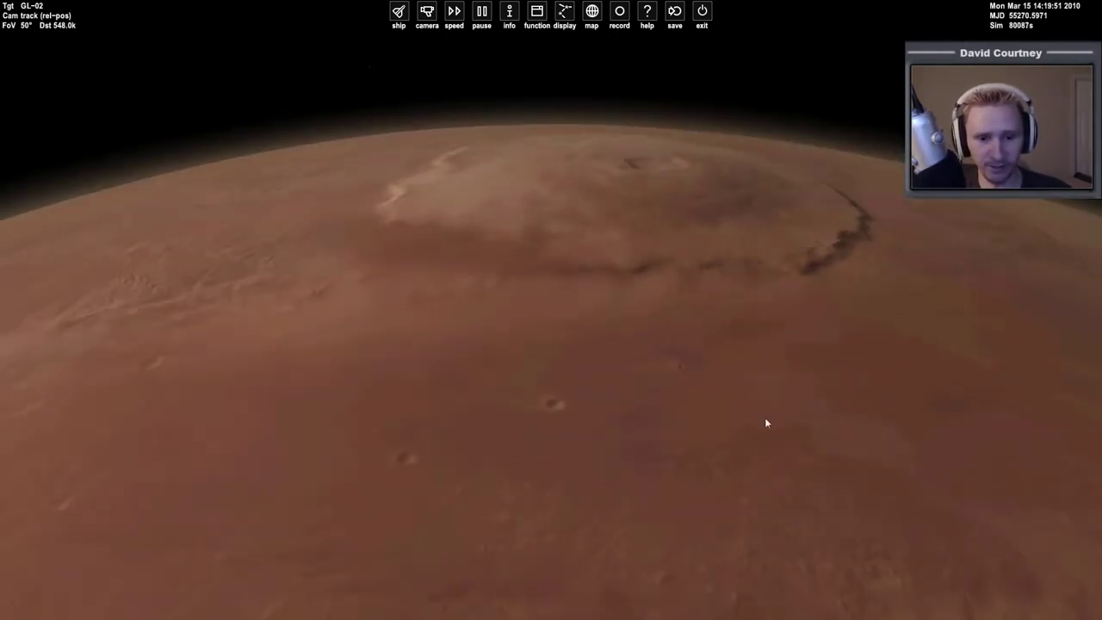
scroll(766, 406, down, 3)
scroll(771, 384, down, 3)
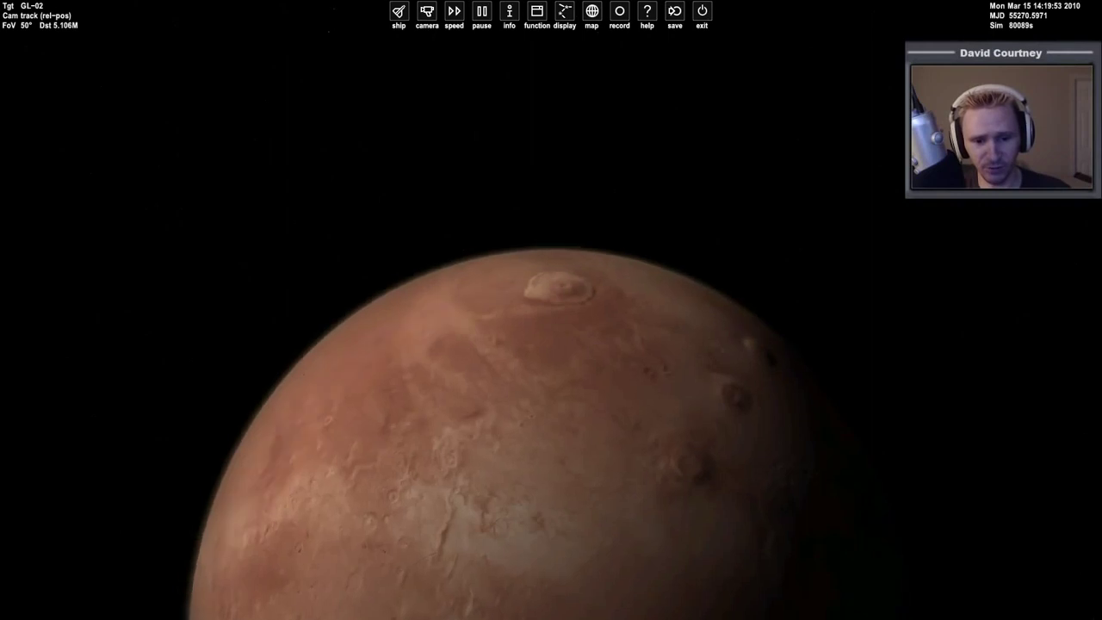
scroll(689, 399, down, 5)
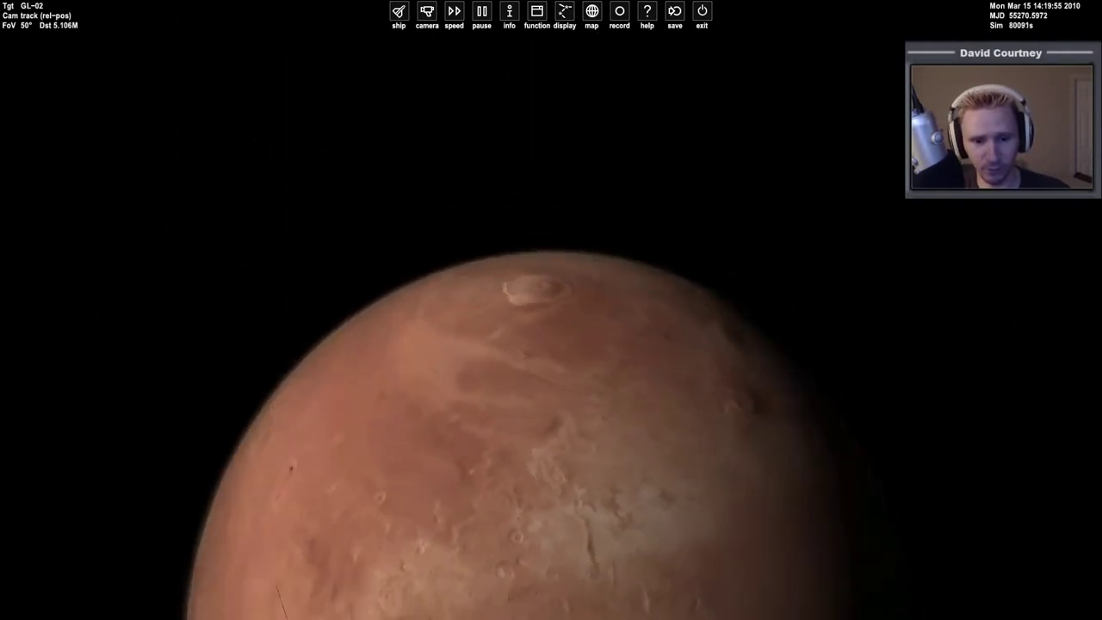
scroll(680, 399, up, 8)
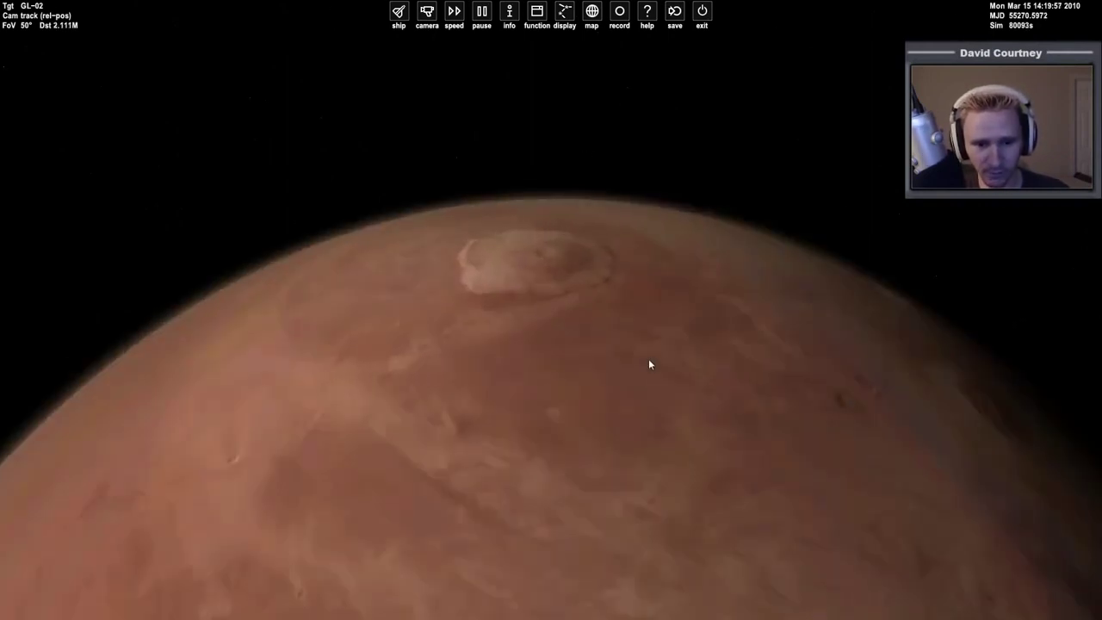
scroll(649, 364, up, 5)
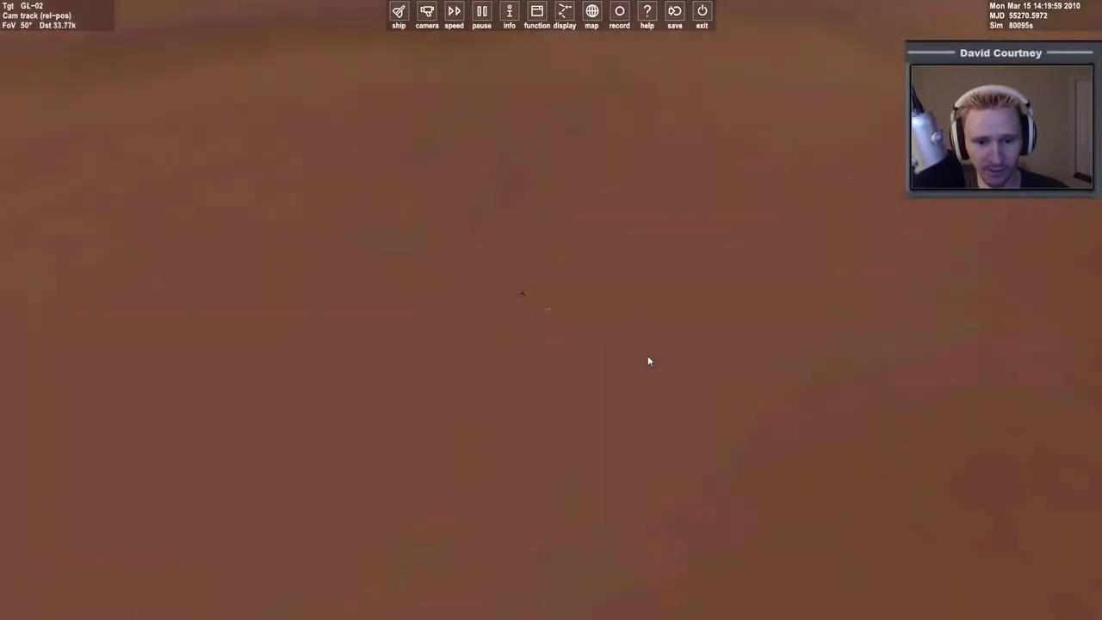
scroll(649, 359, up, 3)
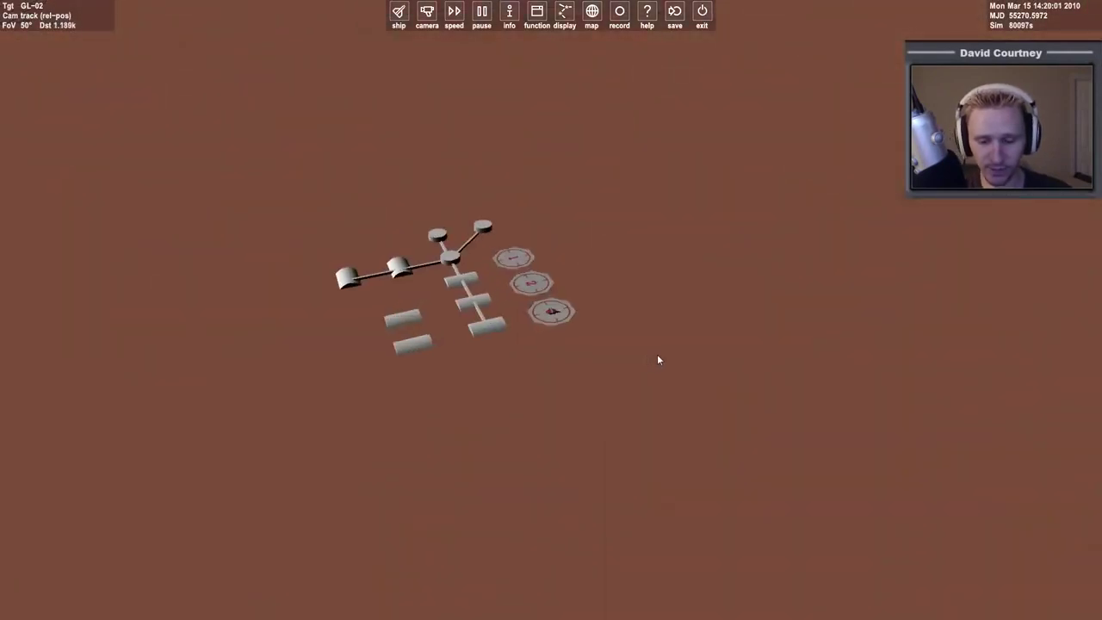
Target the camera on Mars's moon Phobos and move the camera dialog clear of the view details.
key(ctrl+F1)
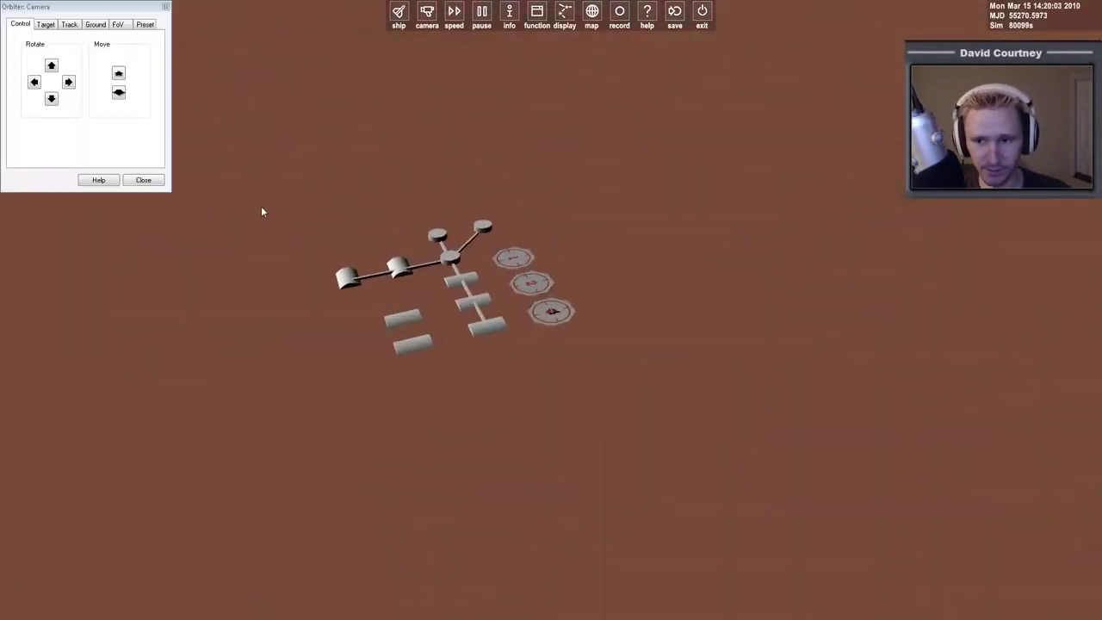
click(47, 24)
click(21, 56)
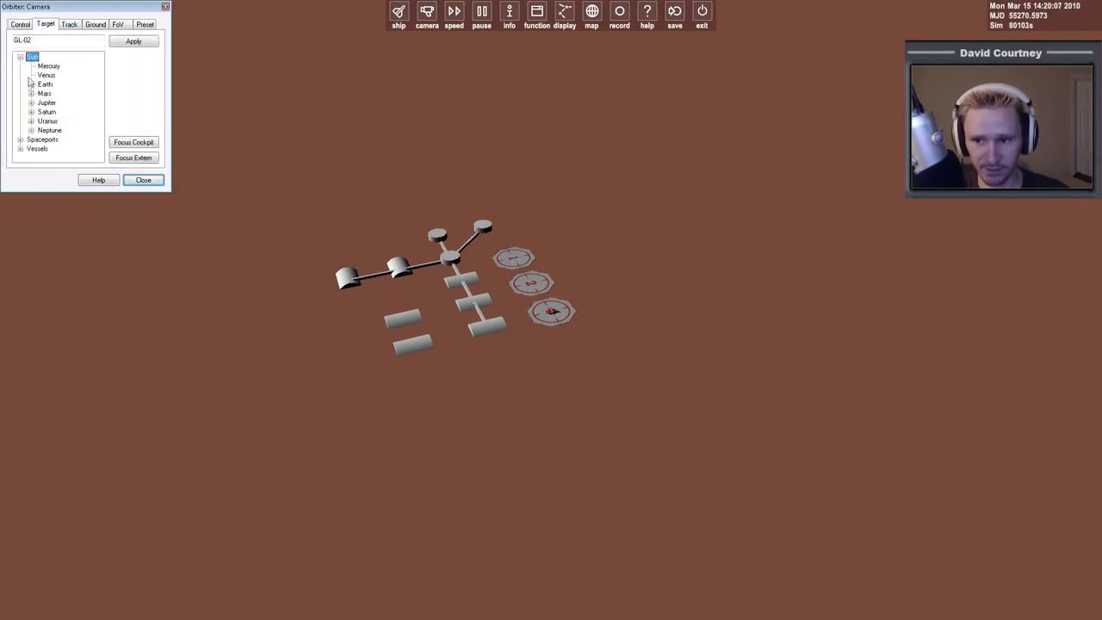
click(31, 93)
click(56, 104)
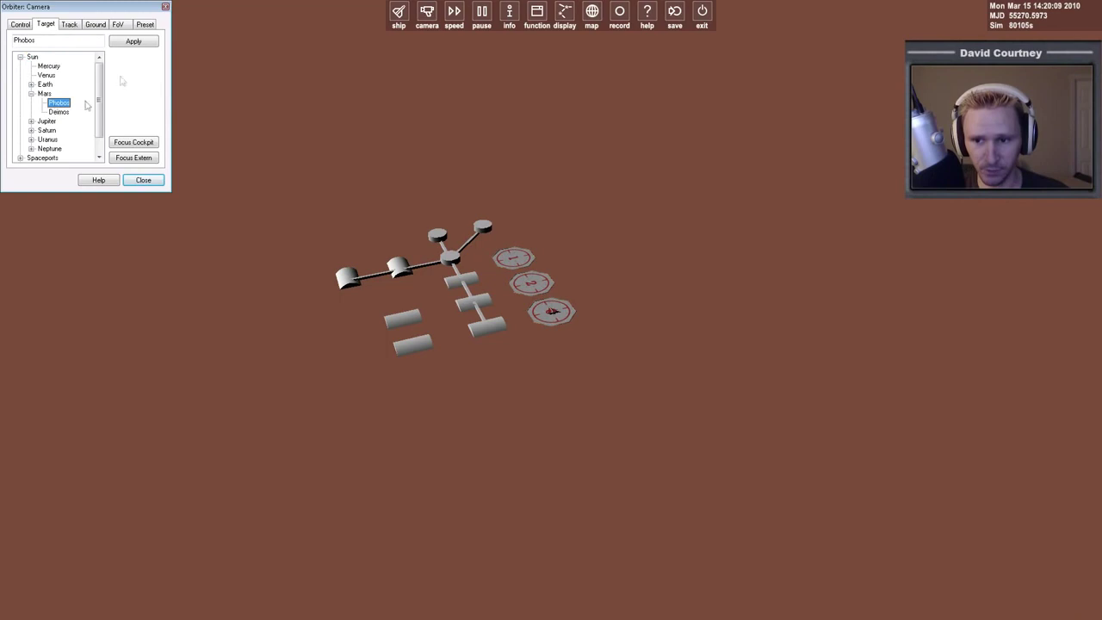
click(129, 49)
drag(126, 12, 177, 293)
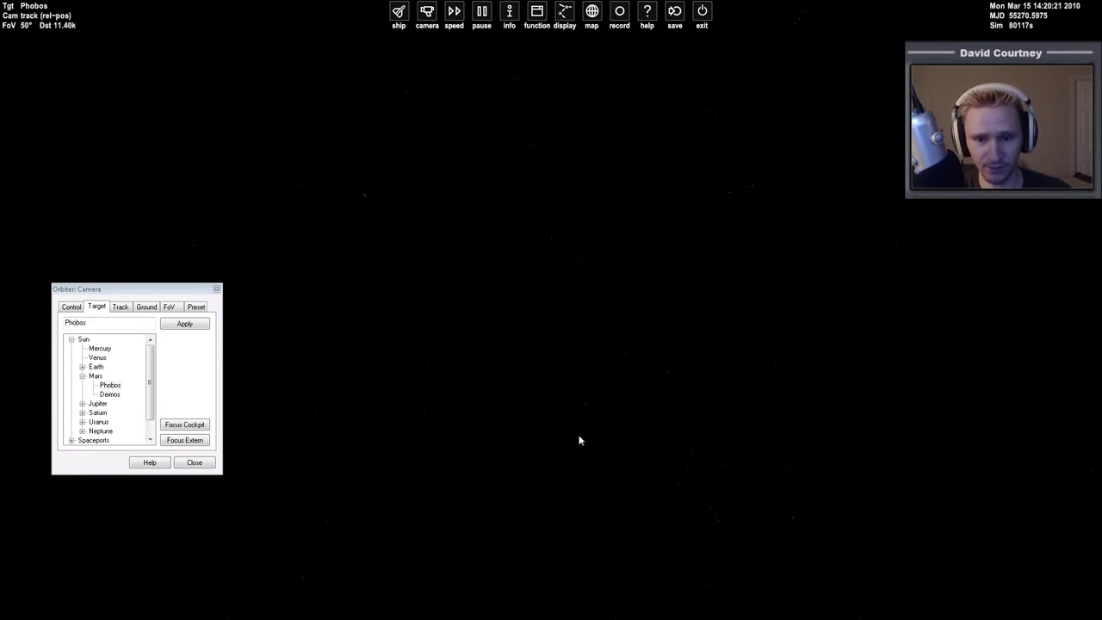
Target the camera on Mars's moon Deimos and close the camera dialog.
click(110, 395)
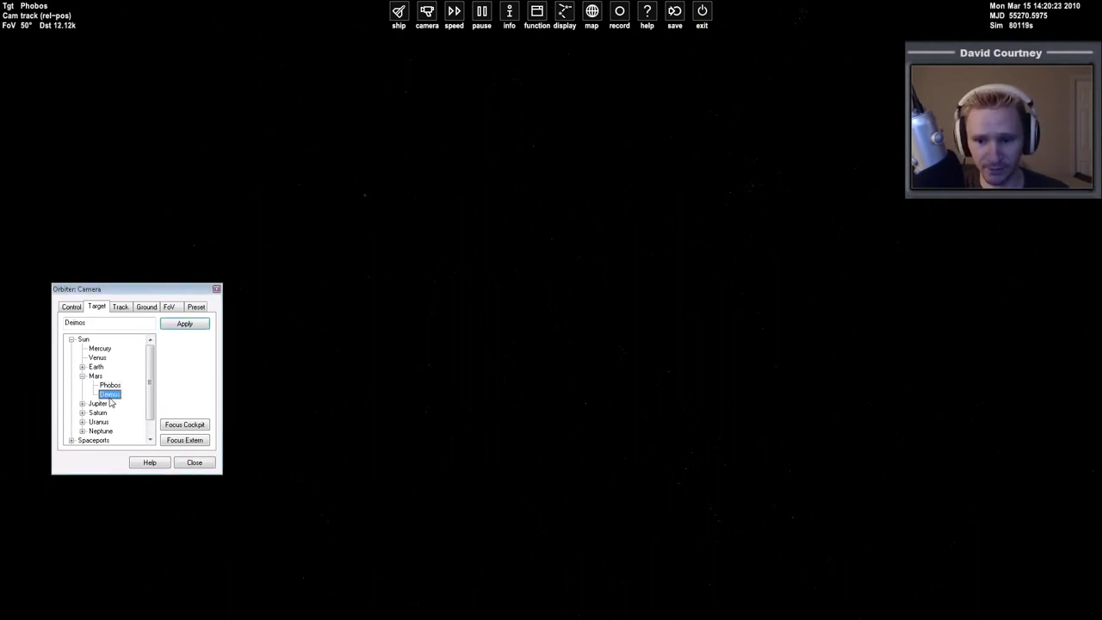
click(203, 330)
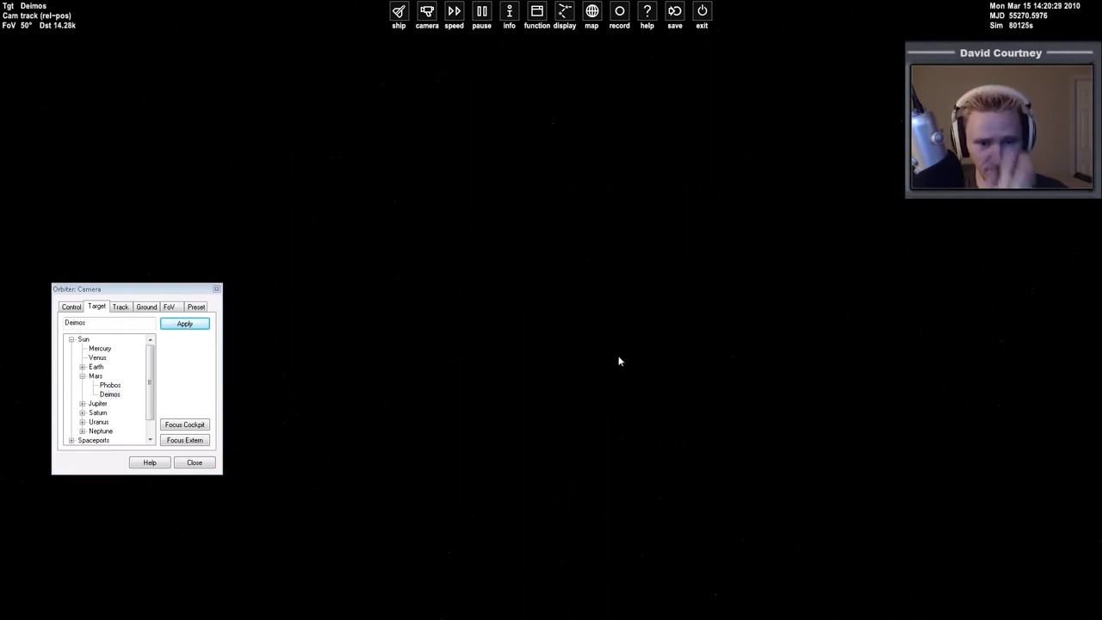
click(199, 466)
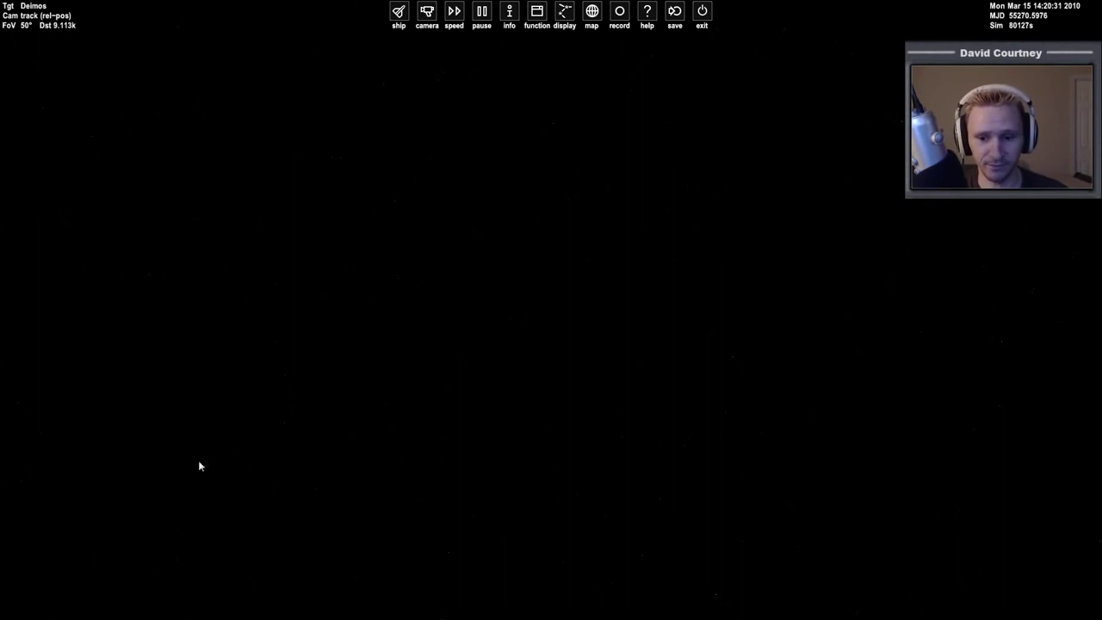
Exit the simulation and its Launchpad, and launch the Checklists Quickstart scenario through Orbiter_ng.exe instead.
click(702, 12)
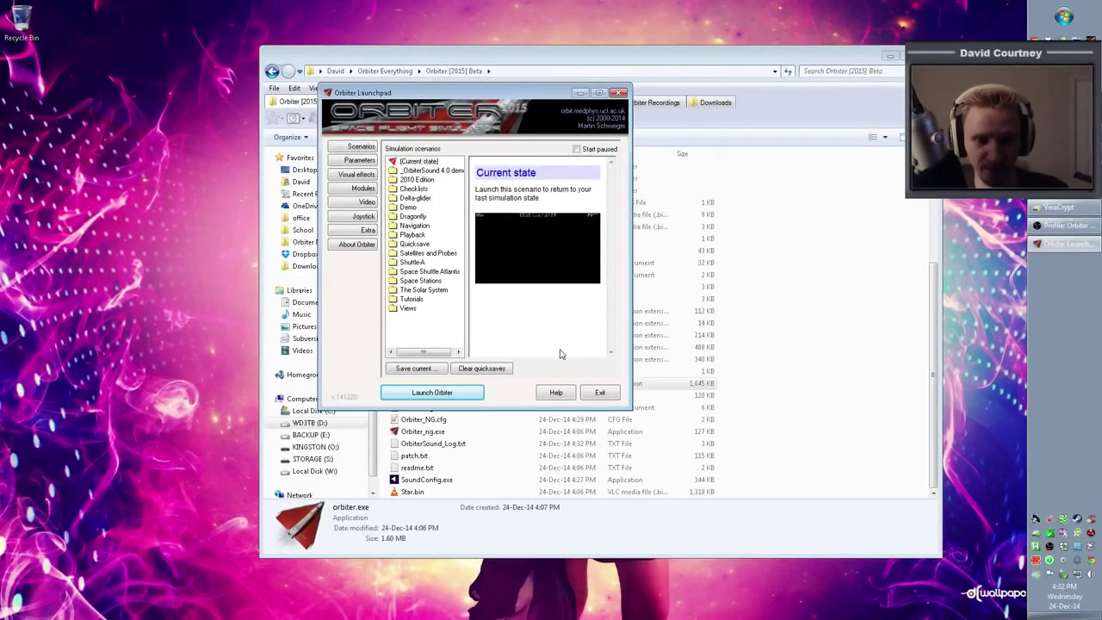
click(600, 392)
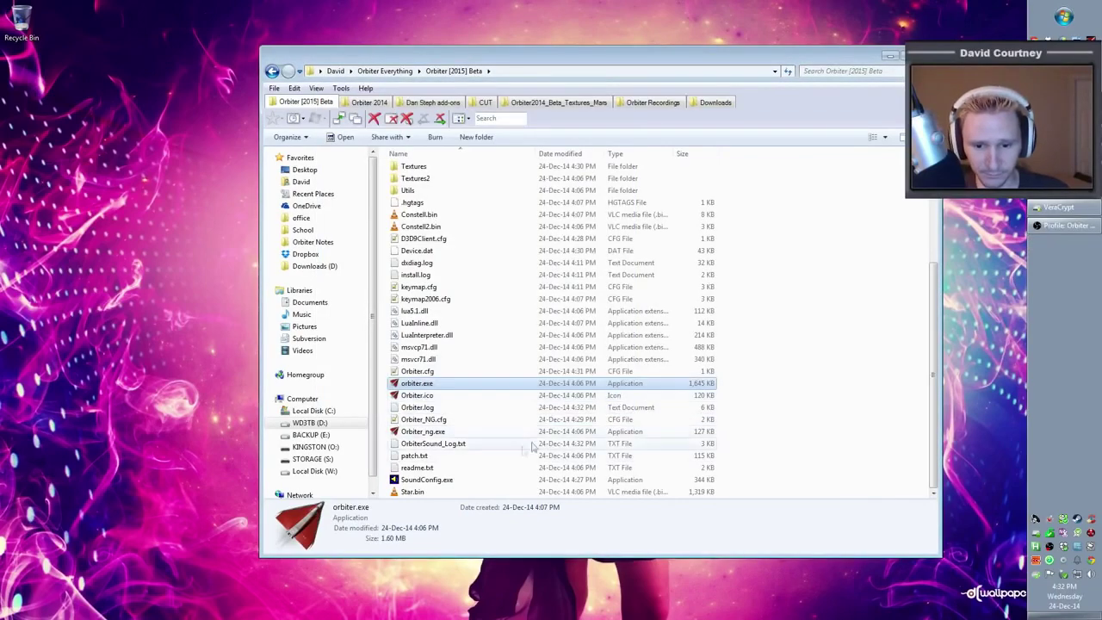
double_click(456, 433)
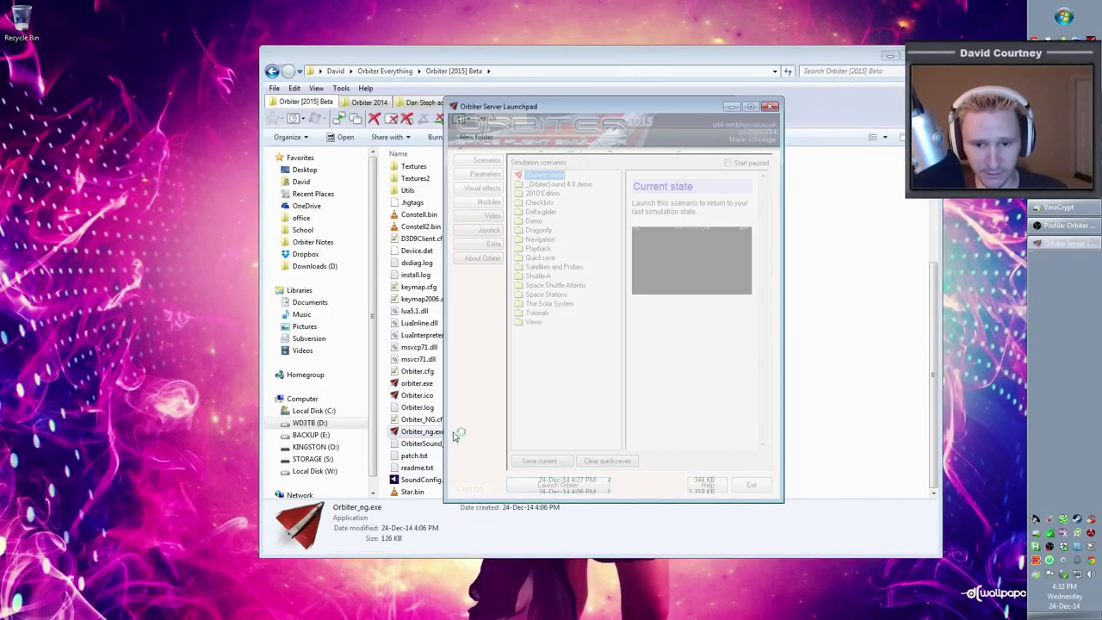
double_click(539, 203)
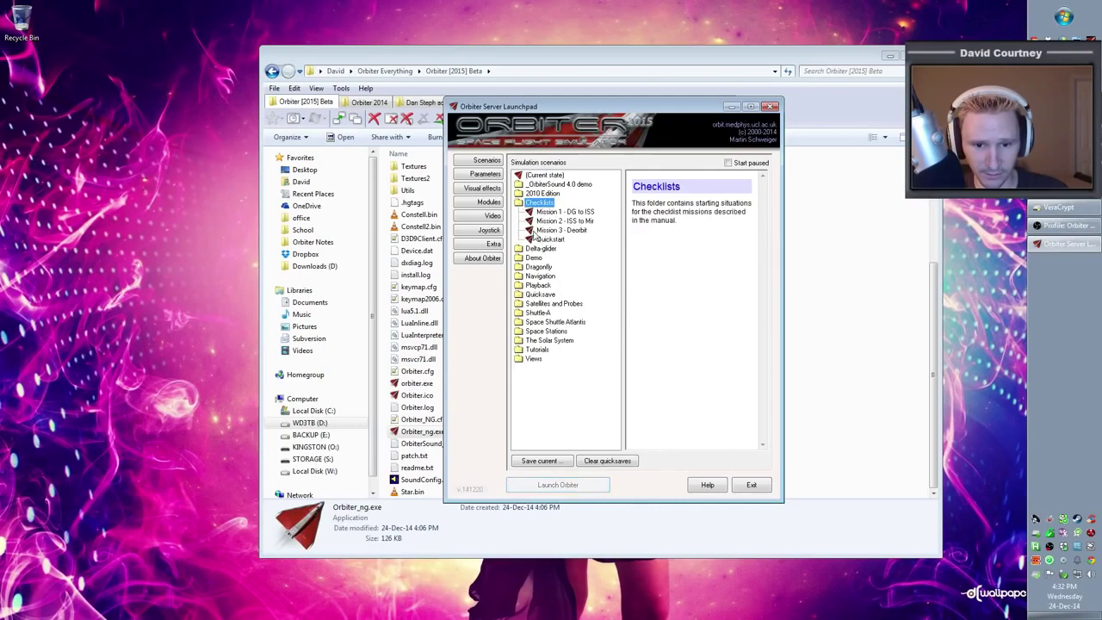
click(550, 238)
click(550, 484)
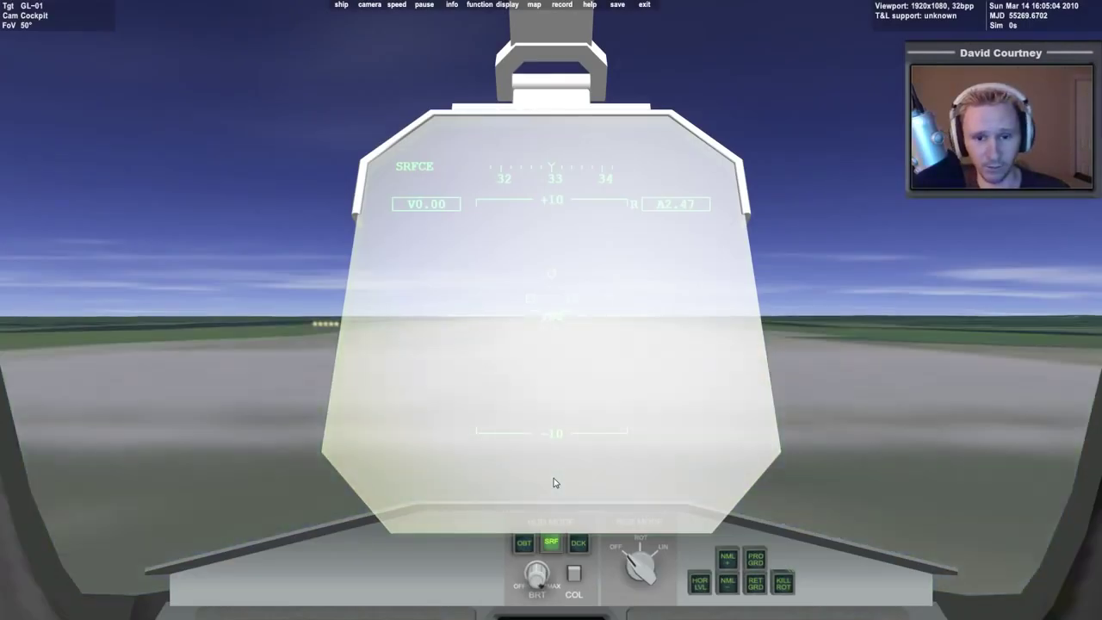
Take control of spacecraft GL-02 in the Orbiter_ng session and dismiss the spacecraft selection dialog.
key(F3)
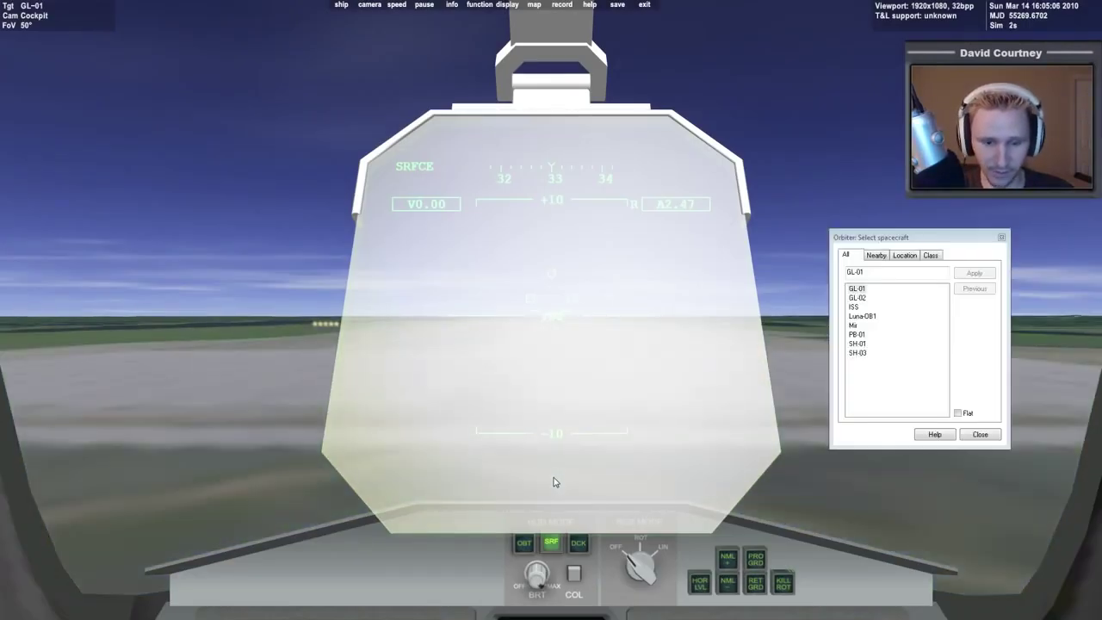
click(856, 298)
click(982, 277)
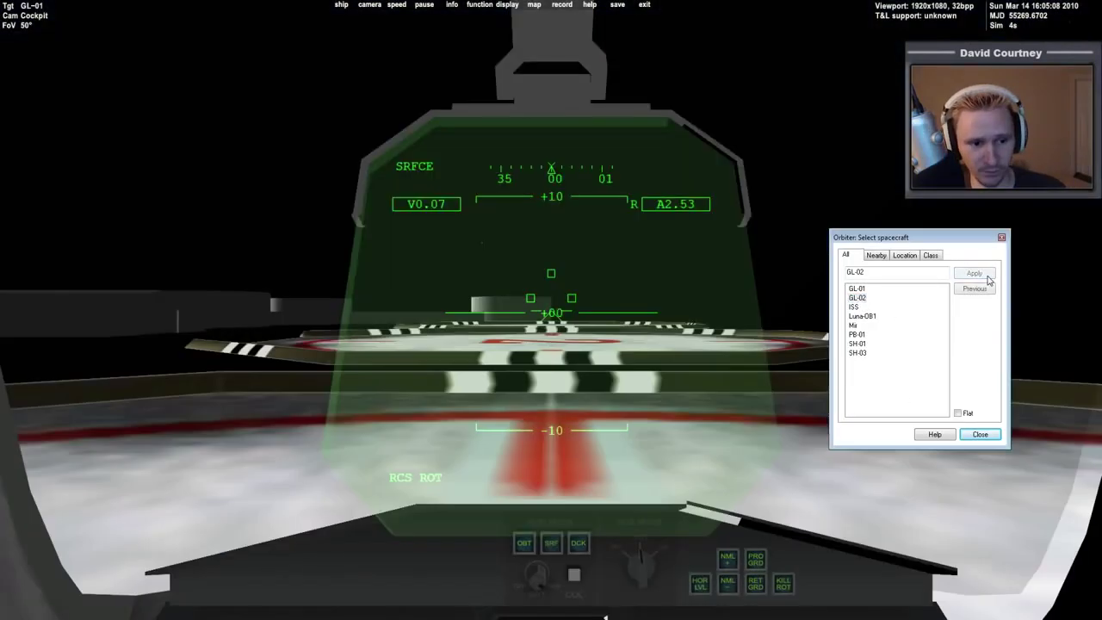
click(1002, 238)
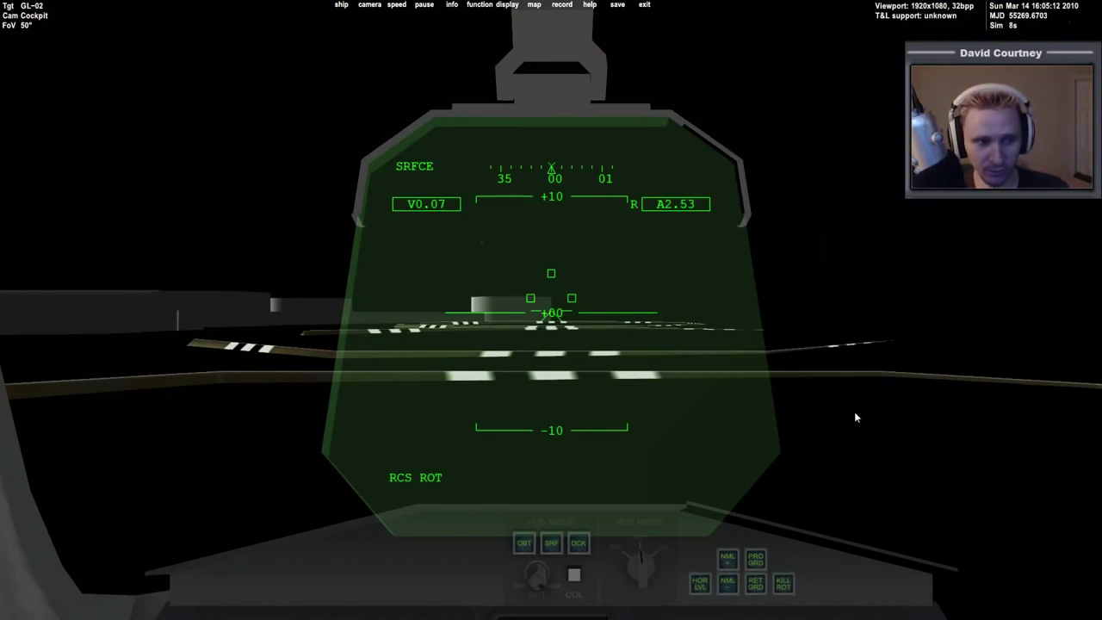
Switch to the external view of GL-02 and frame the surrounding base buildings and landing pads.
key(F1)
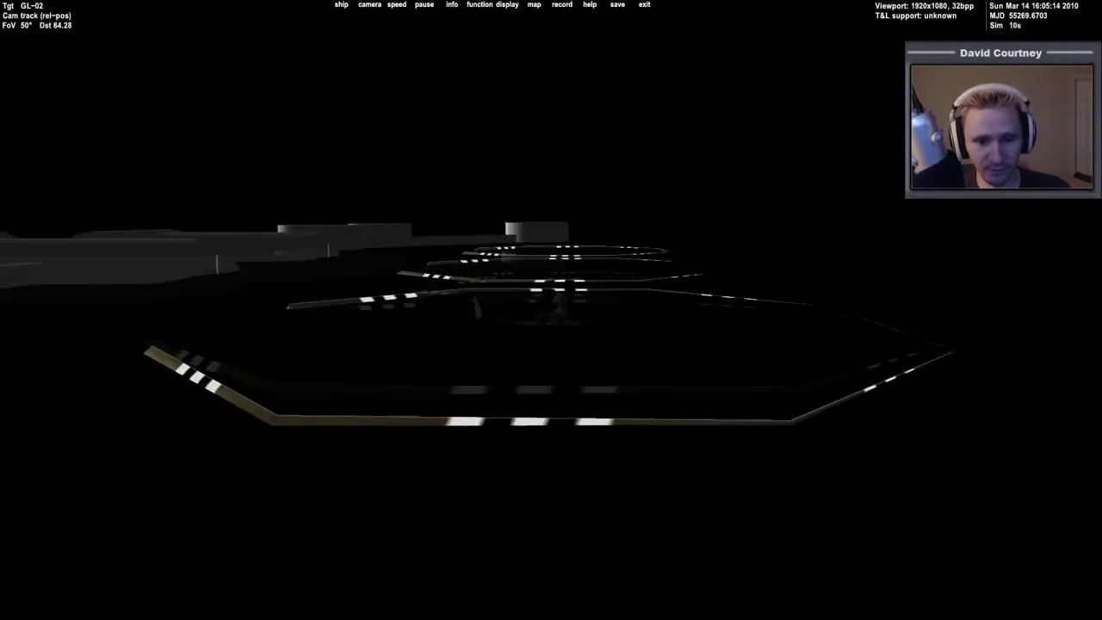
scroll(810, 381, down, 10)
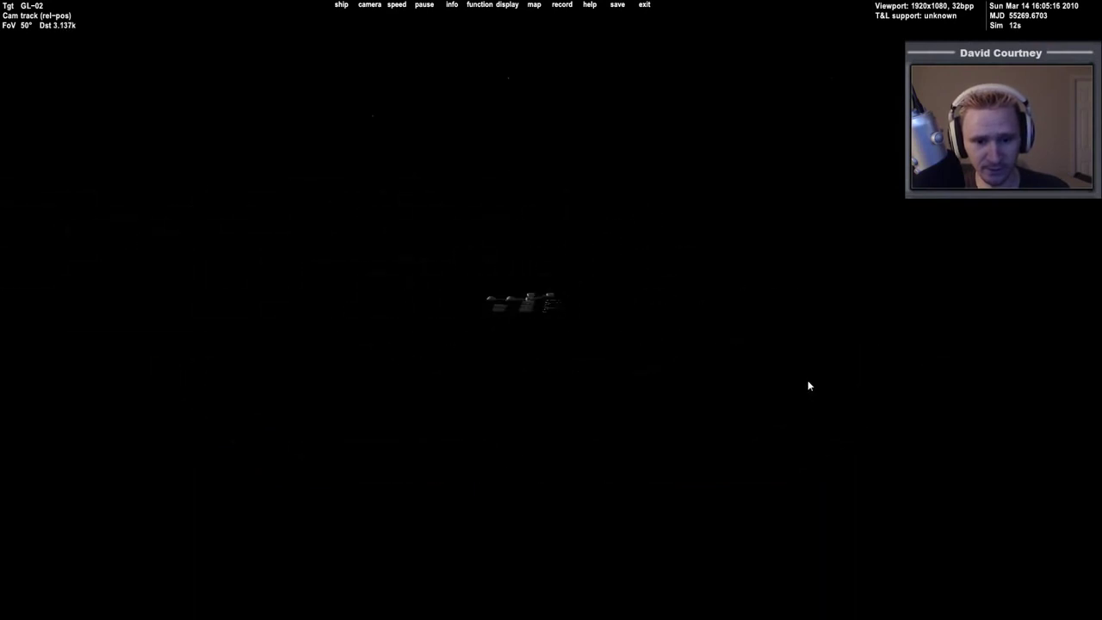
scroll(807, 380, up, 3)
scroll(808, 383, up, 5)
Speed up simulation time to 10000x until sunlight falls on the base, and return it to real time.
key(t)
key(t)
key(t)
key(t)
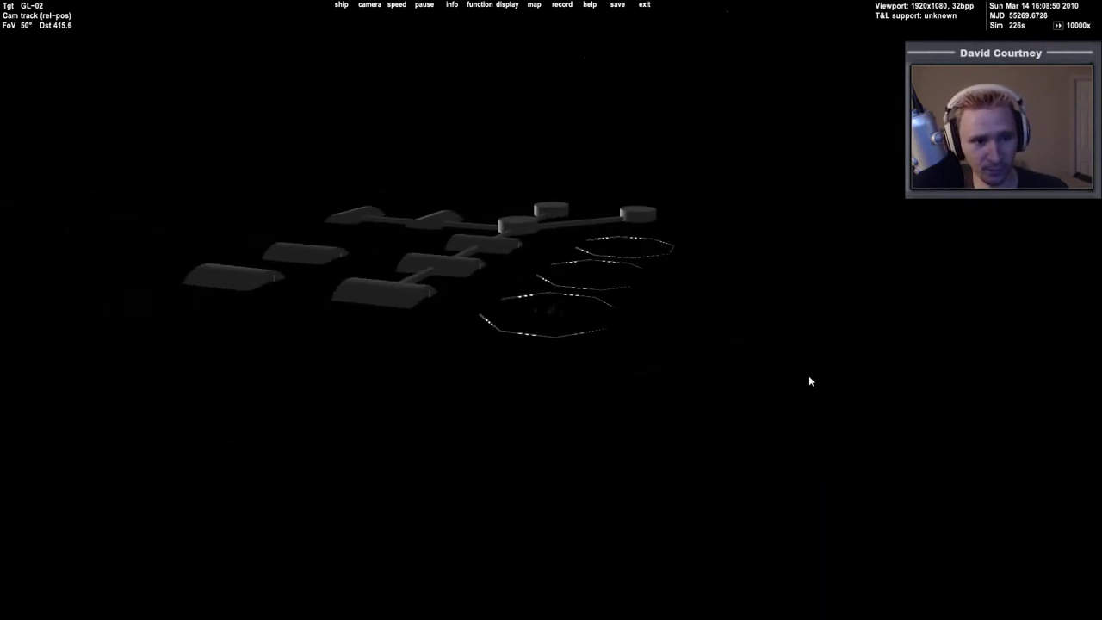
key(t)
key(r)
key(r)
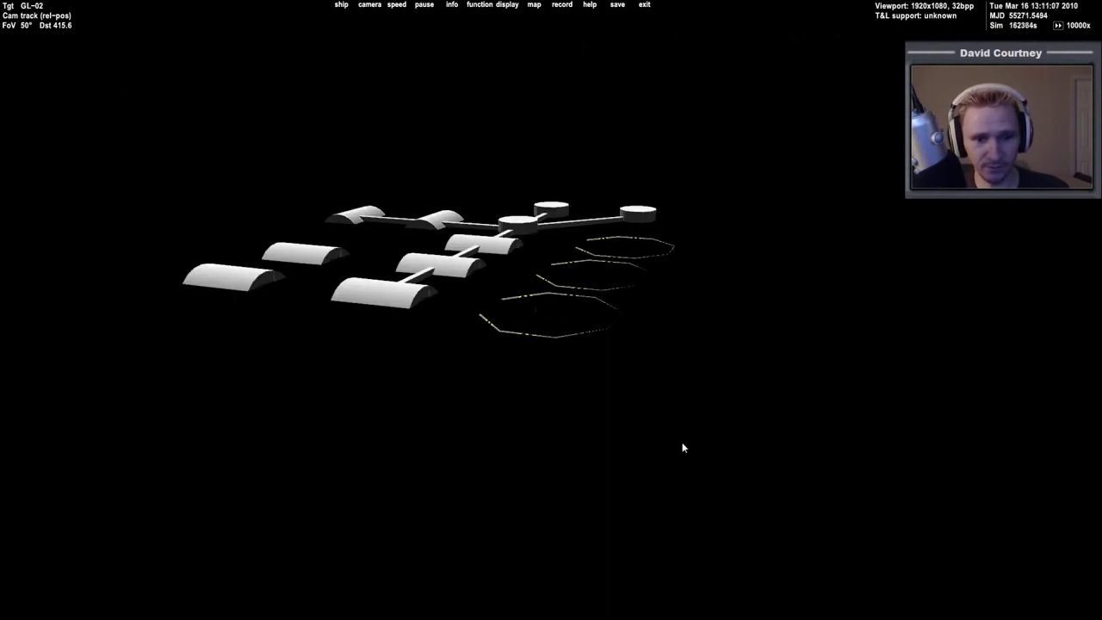
key(r)
key(r)
key(r)
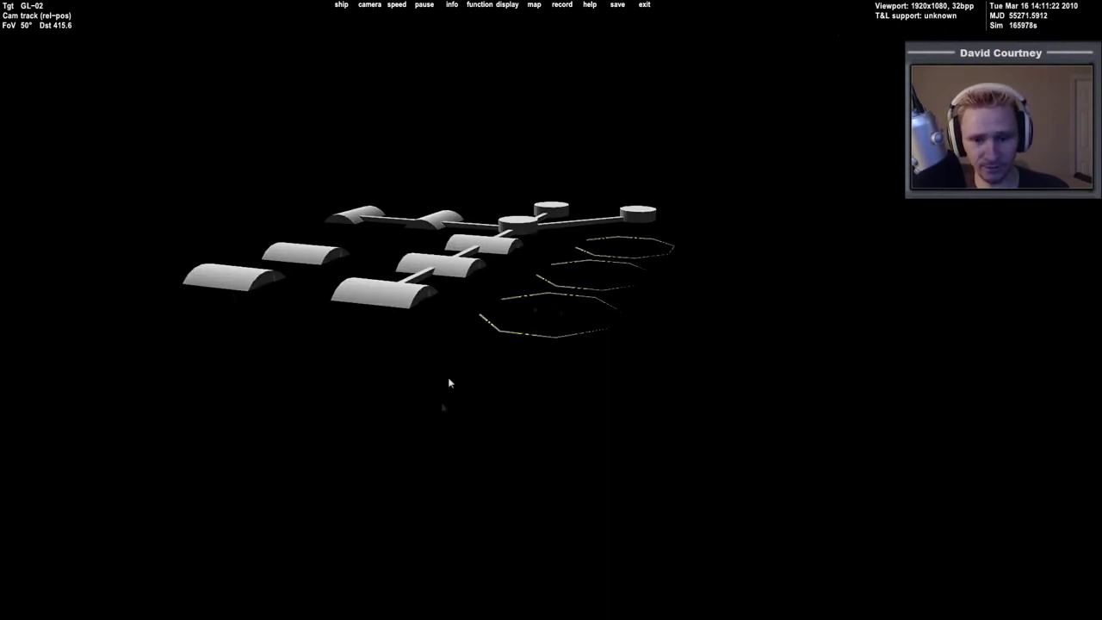
View the scene from about 2.58M away, exit the simulation and cancel the Windows solution check for orbiter.exe.
scroll(629, 405, down, 5)
scroll(628, 361, down, 5)
scroll(635, 354, down, 5)
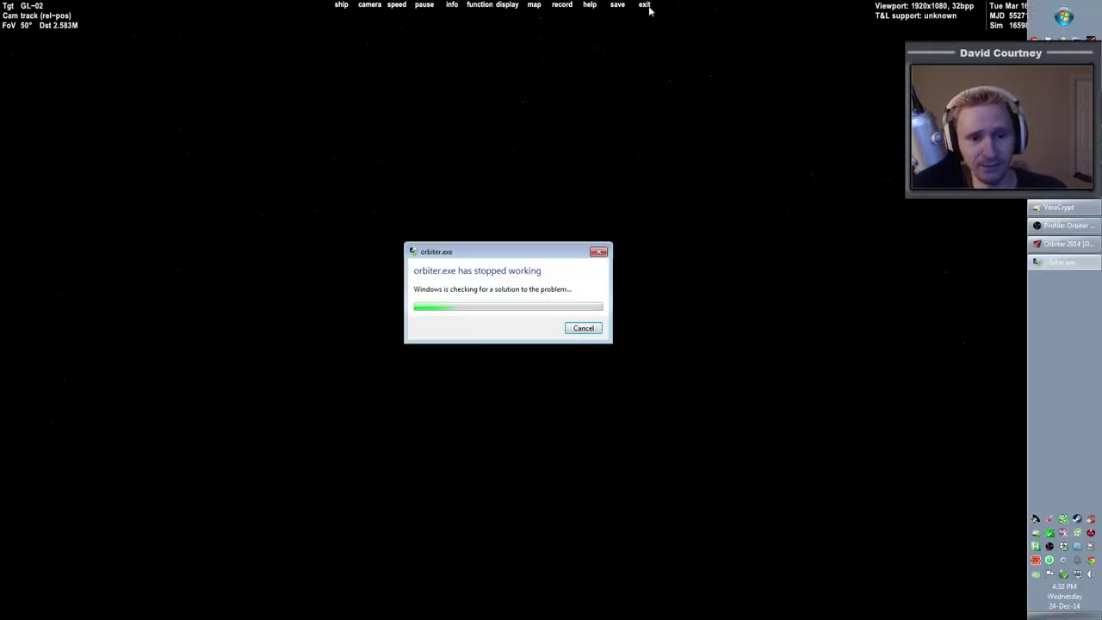
click(584, 328)
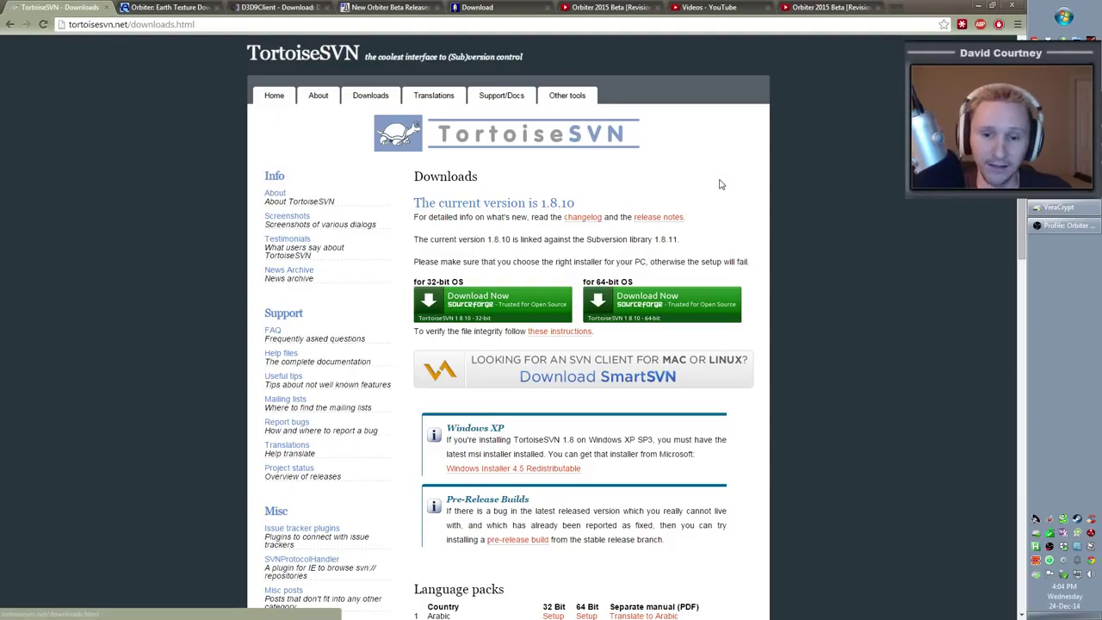
Examine the 32-bit and 64-bit installer options on the TortoiseSVN downloads page and minimize the browser.
click(99, 25)
click(177, 203)
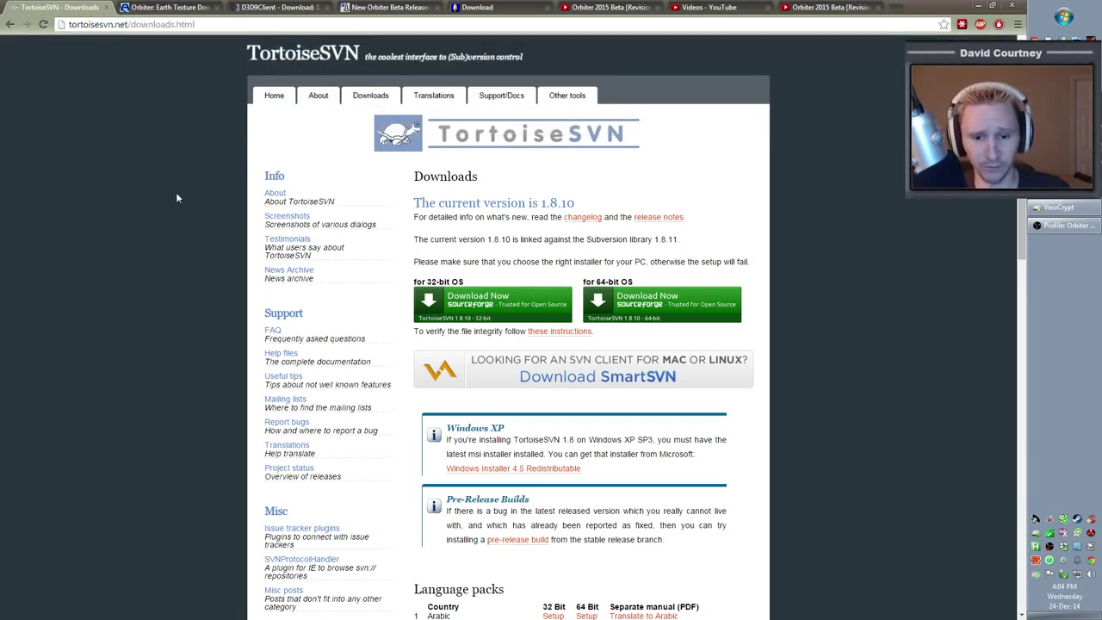
click(385, 101)
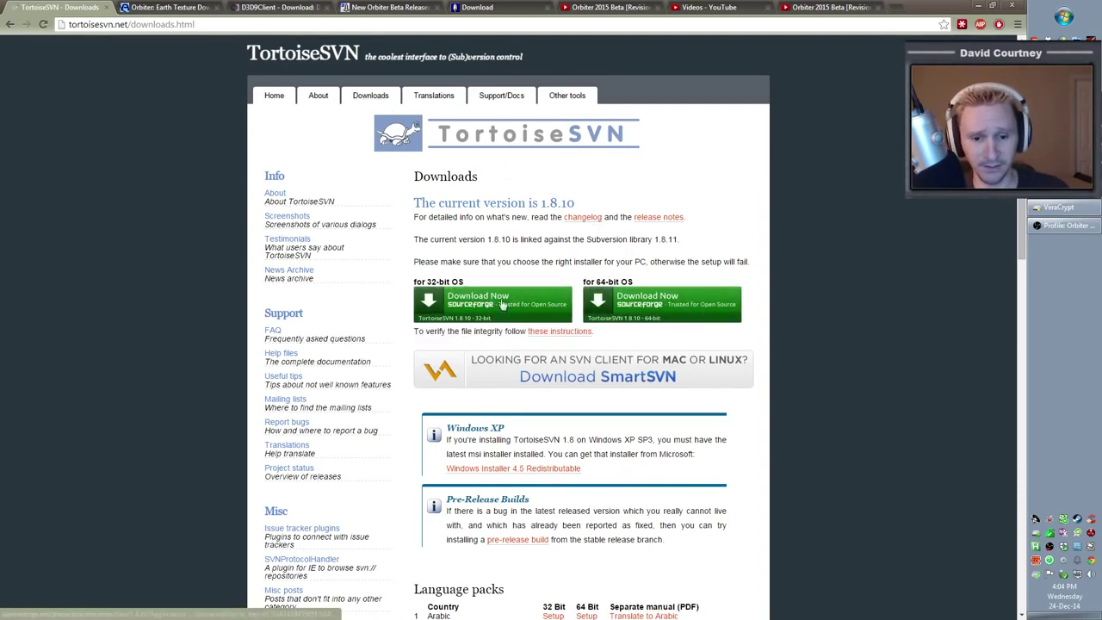
click(680, 323)
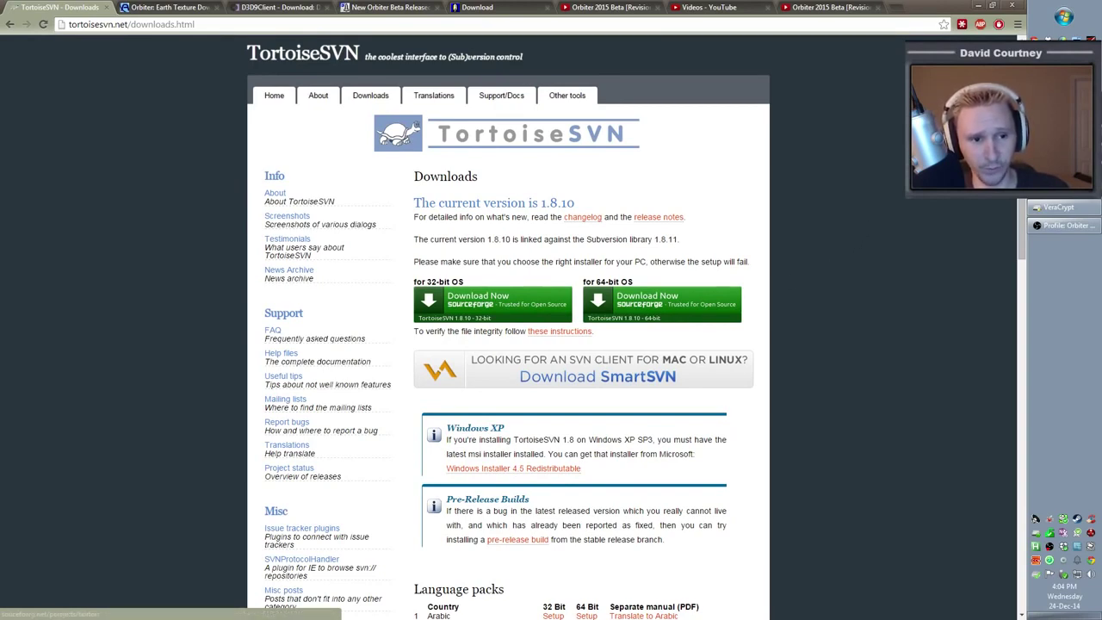
click(979, 7)
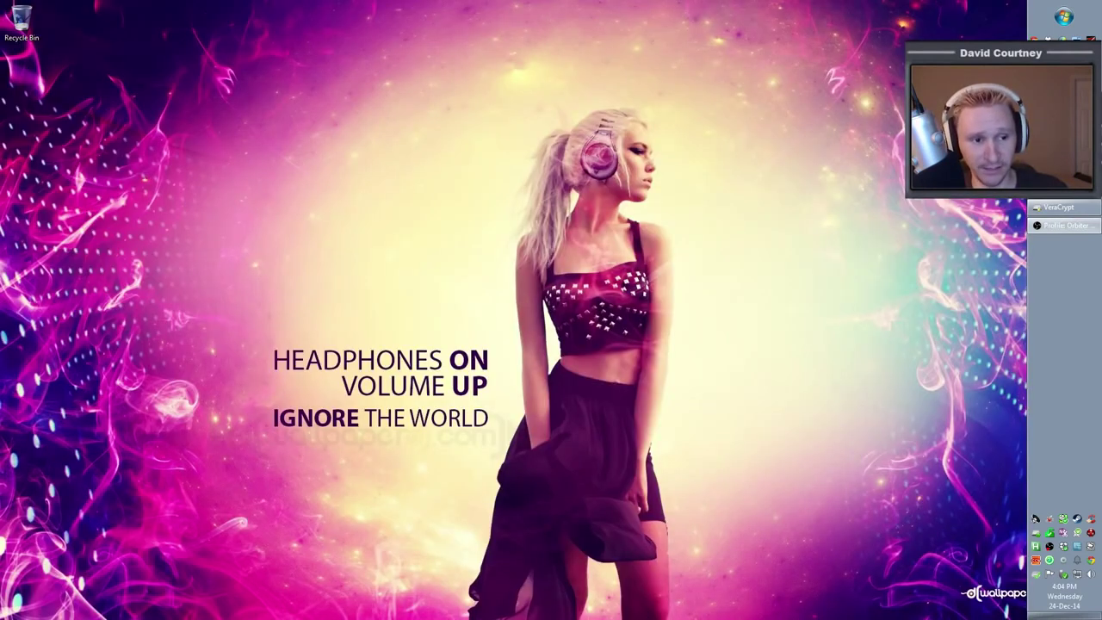
Bring up the file manager and select the TortoiseSVN 1.8.10 64-bit installer in the Orbiter 2014 folder.
click(1065, 225)
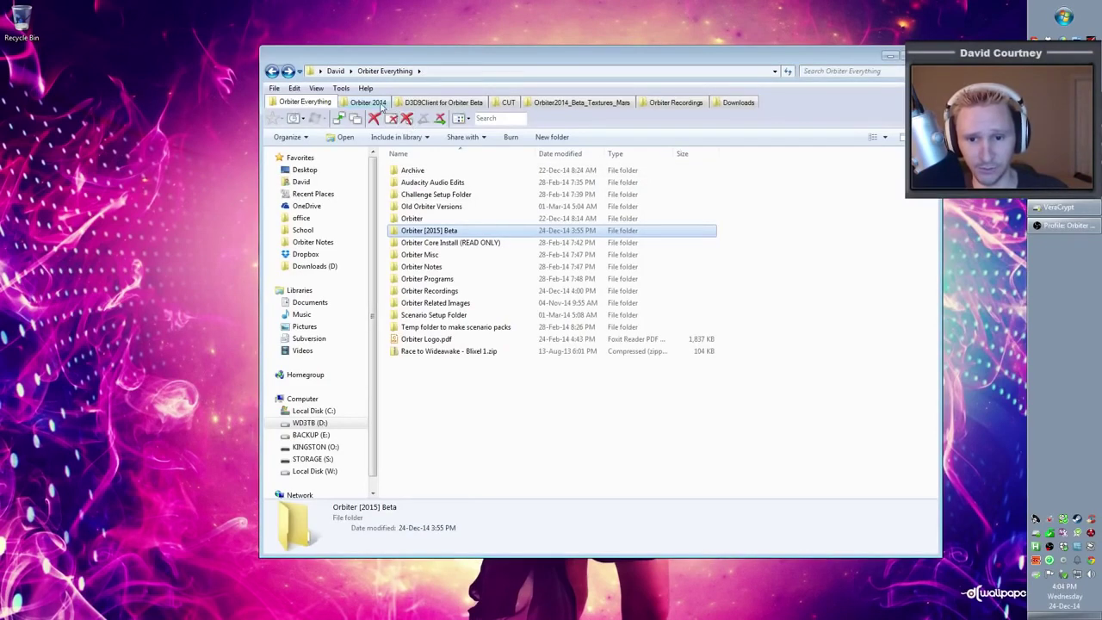
click(383, 103)
click(516, 423)
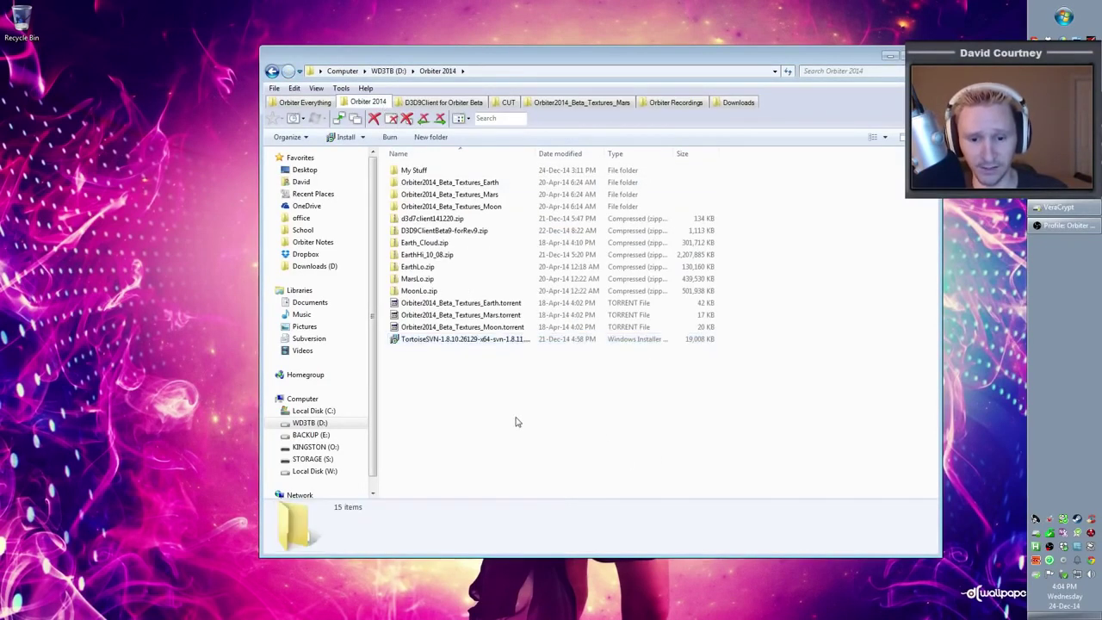
click(435, 340)
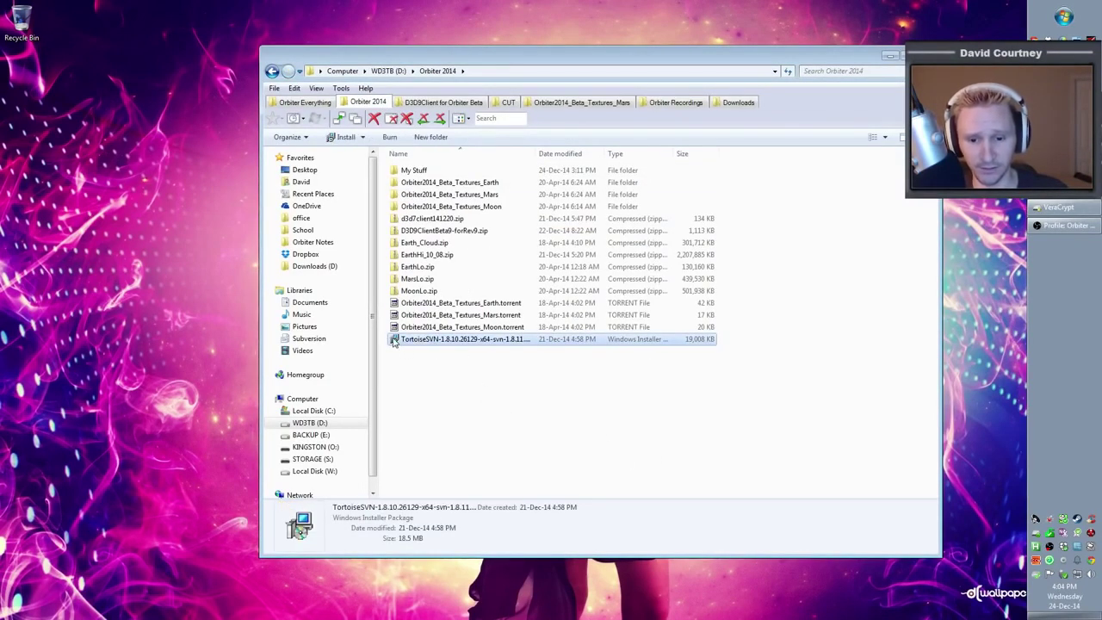
Run the TortoiseSVN setup wizard as far as its Modify, Repair and Remove options and cancel it.
double_click(394, 341)
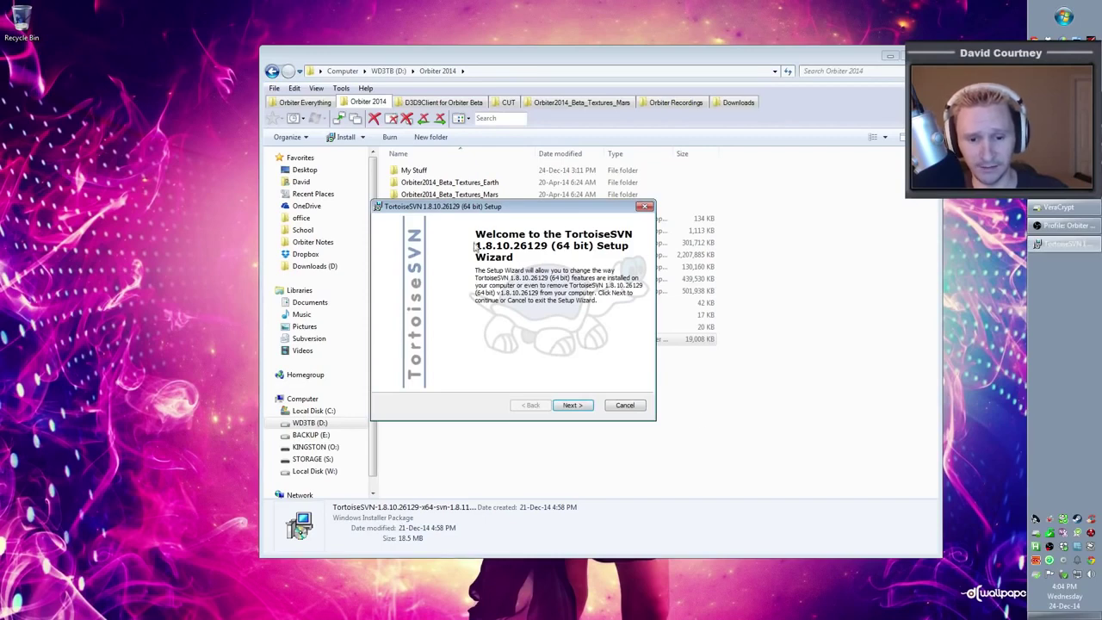
click(575, 405)
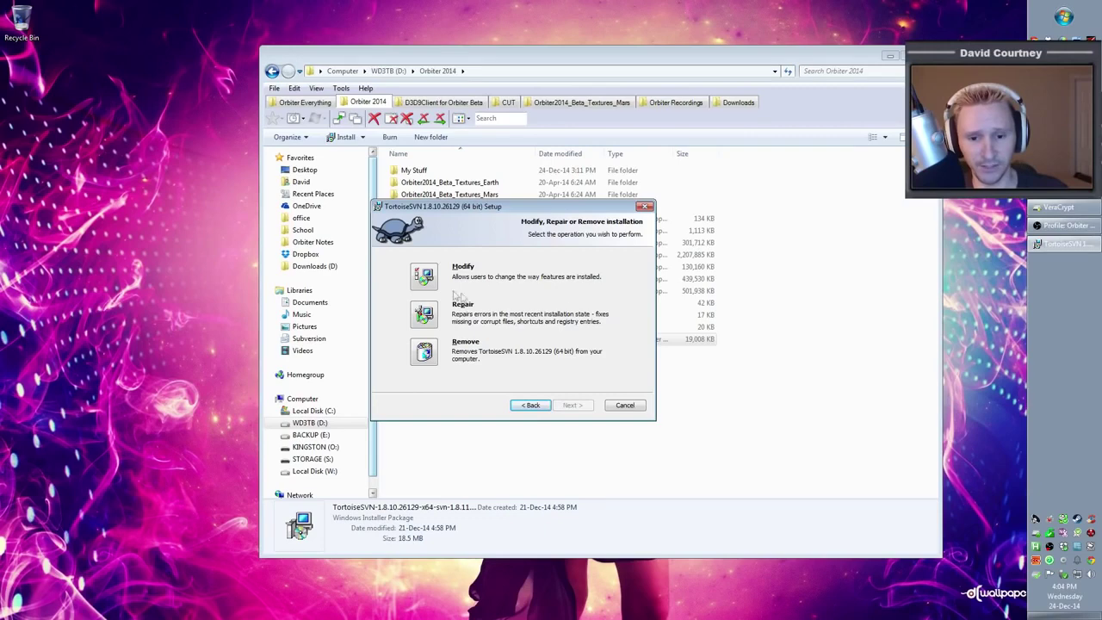
click(637, 406)
click(502, 337)
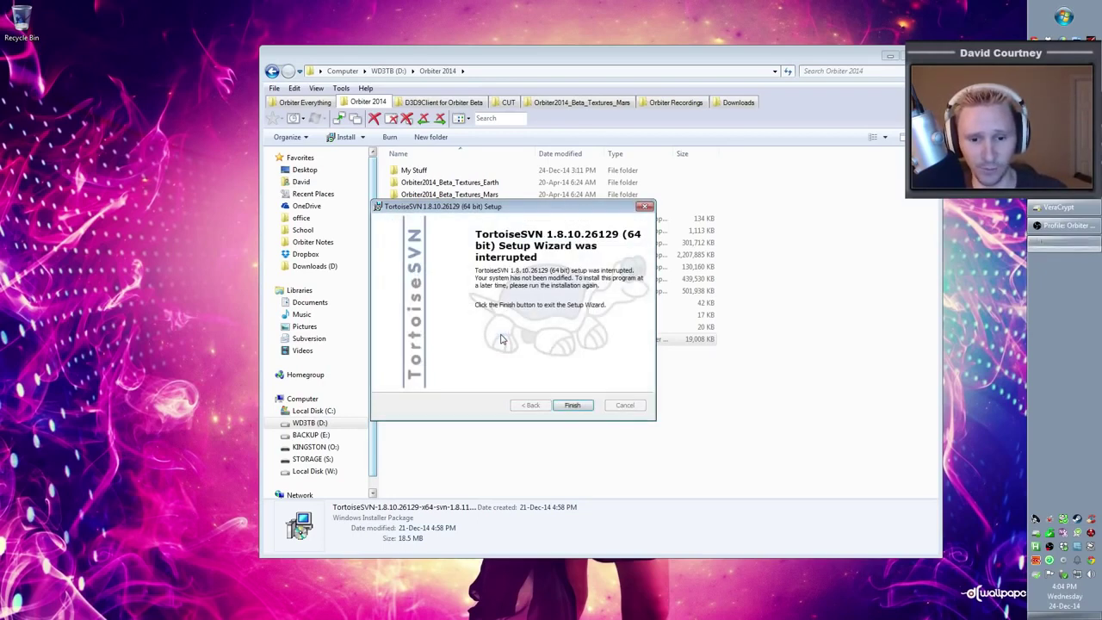
click(572, 405)
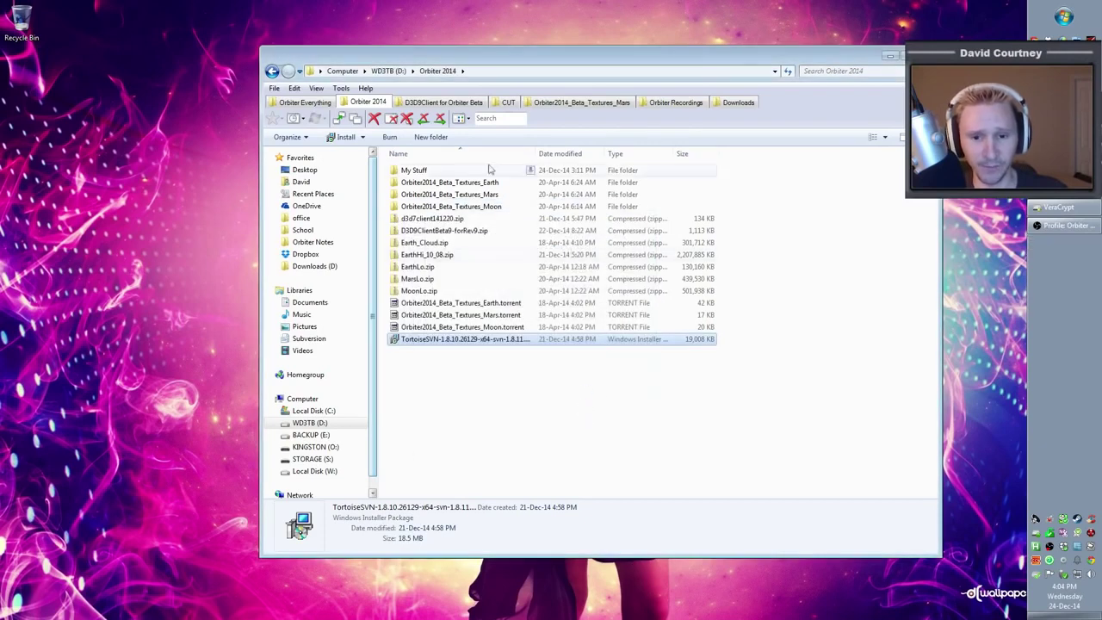
Start an SVN Checkout for the Orbiter [2015] Beta folder in Orbiter Everything and shift the Checkout dialog slightly.
click(315, 105)
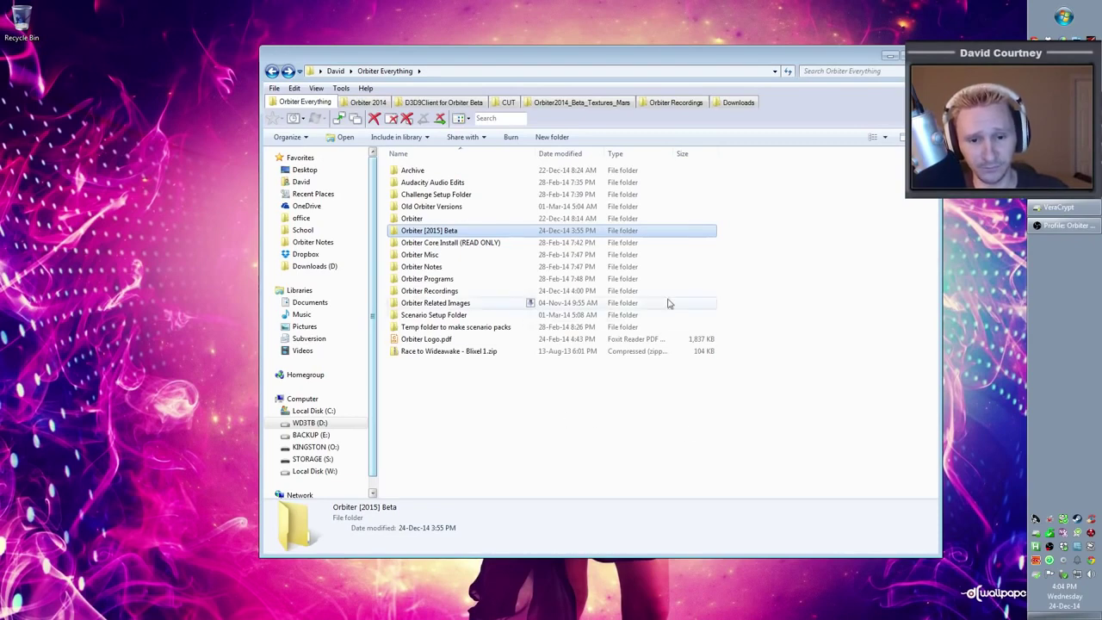
right_click(443, 233)
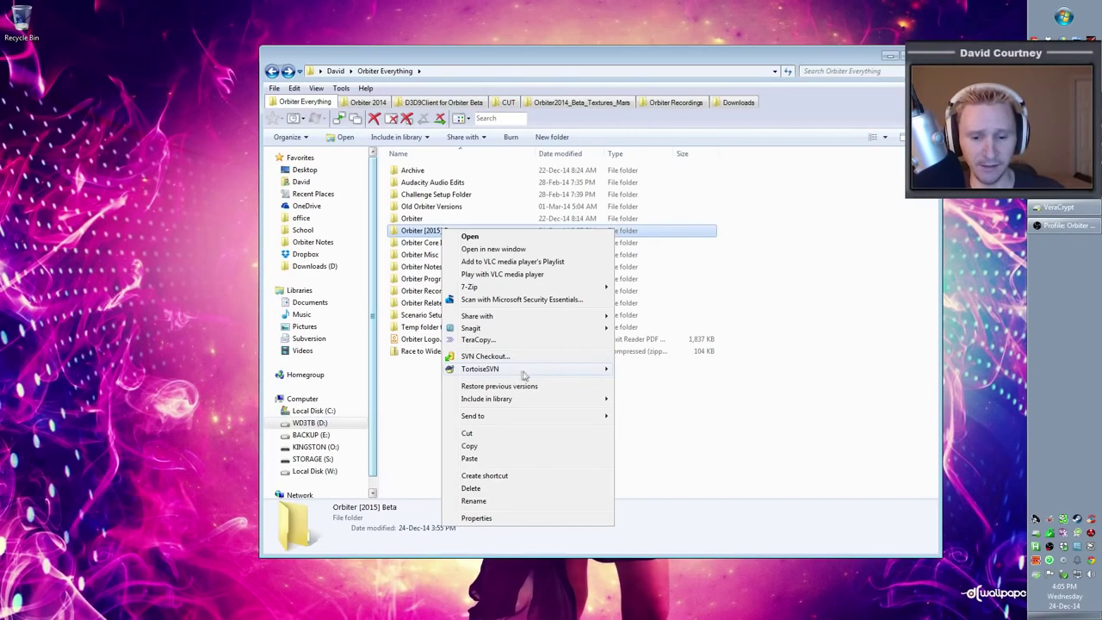
mouse_move(503, 369)
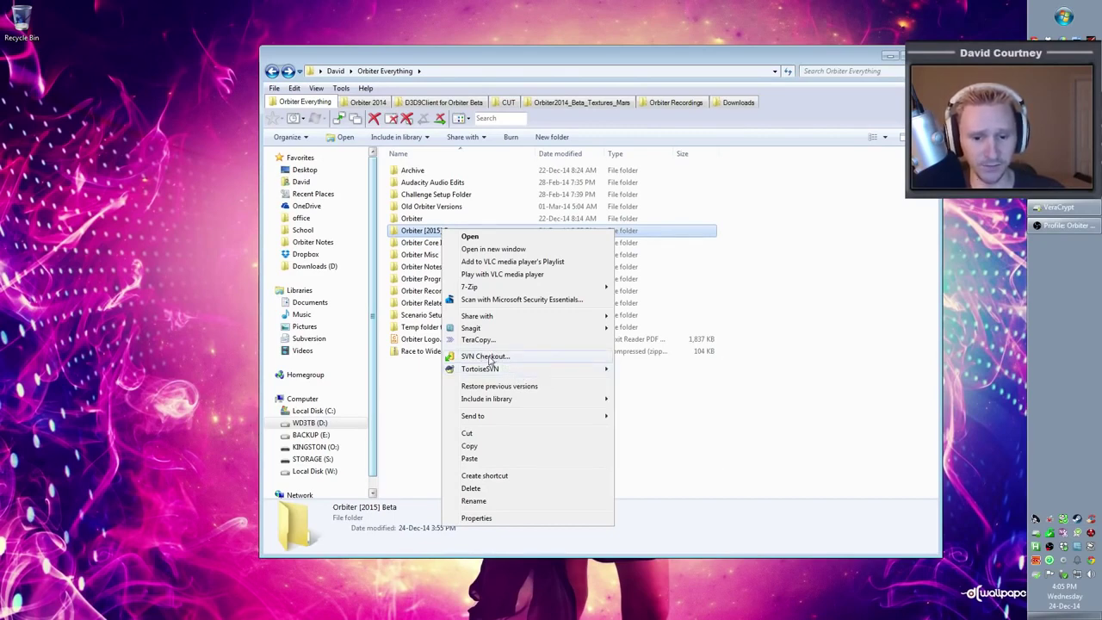
click(490, 358)
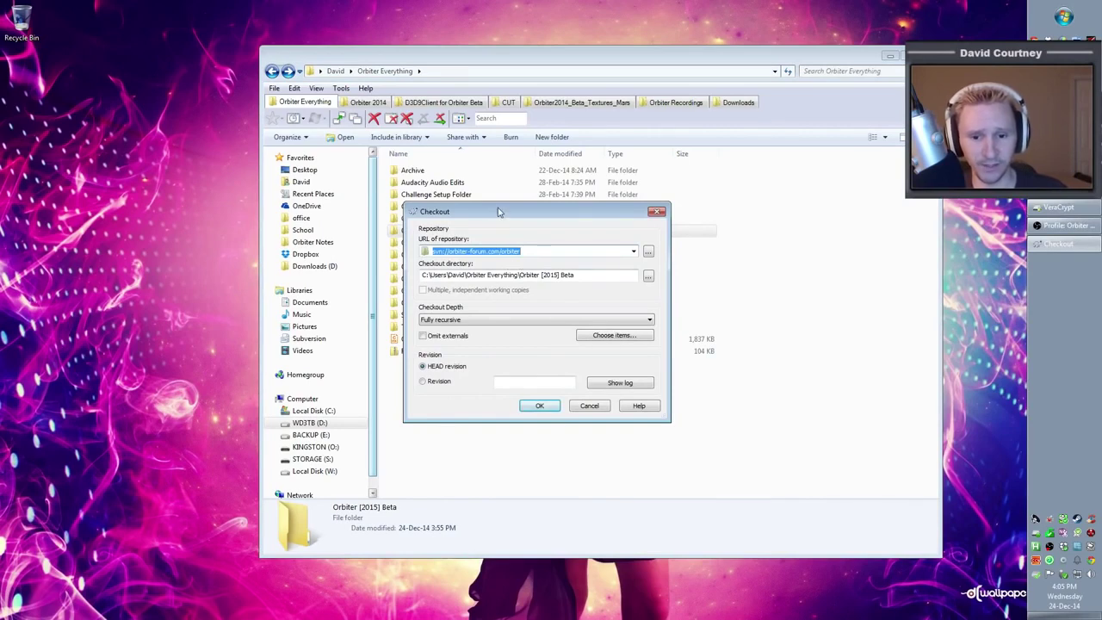
drag(497, 212, 513, 210)
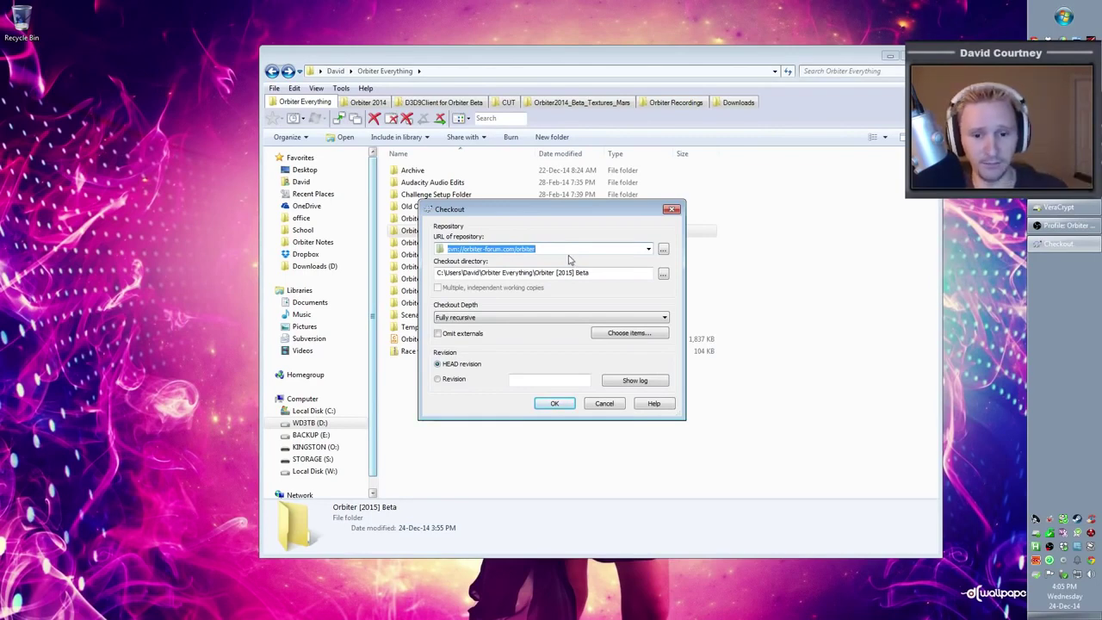
Highlight the repository URL svn://orbiter-forum.com/orbiter in the Checkout dialog to check its spelling.
drag(565, 249, 446, 249)
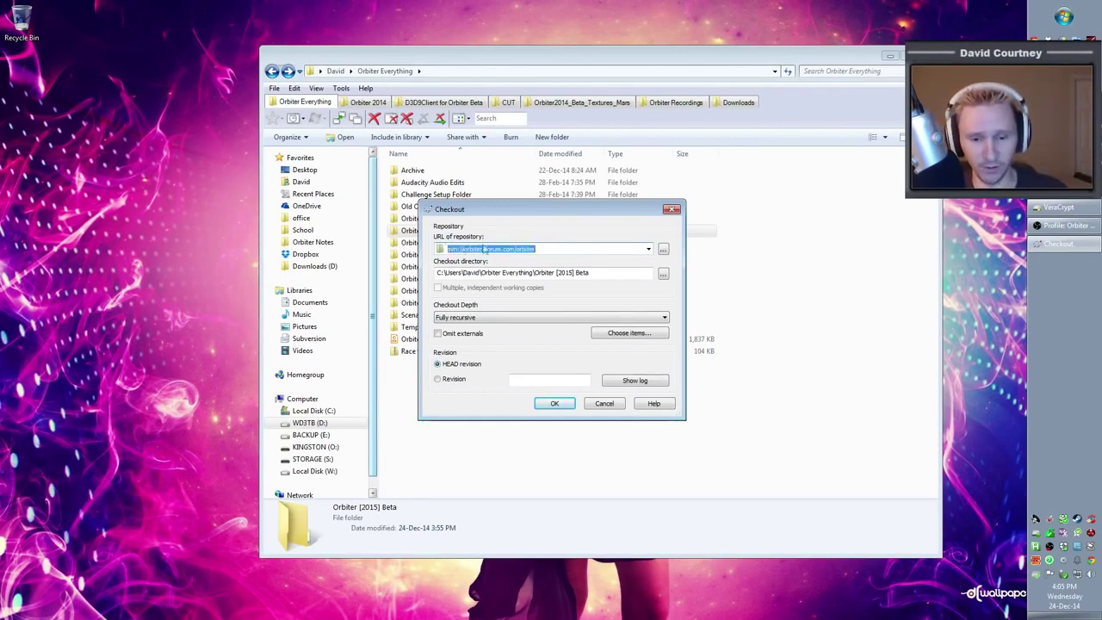
click(546, 248)
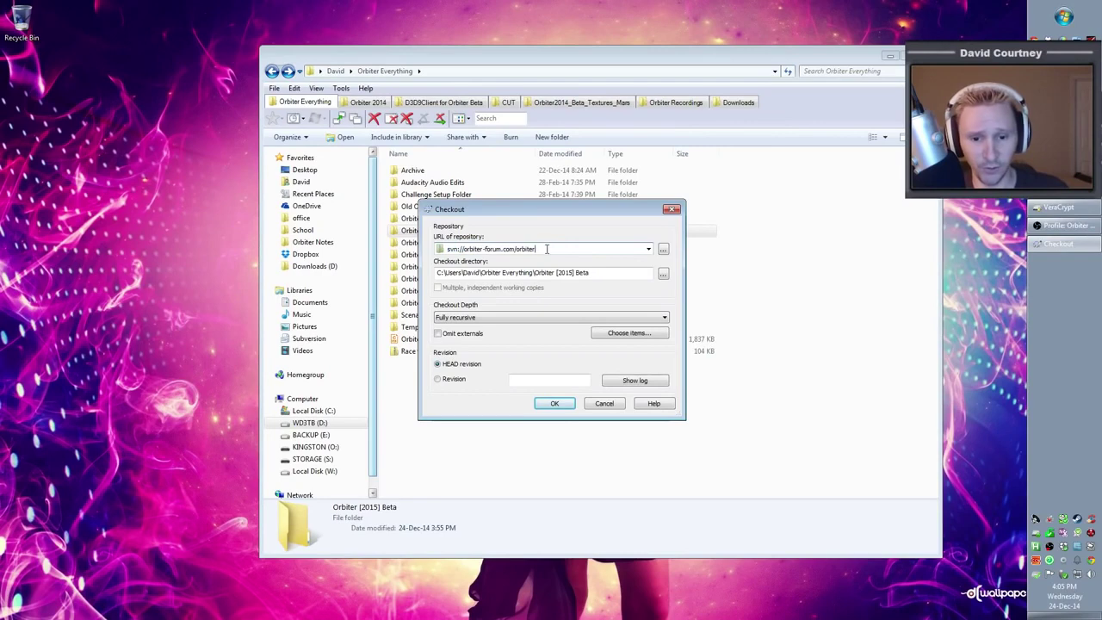
drag(546, 249, 445, 249)
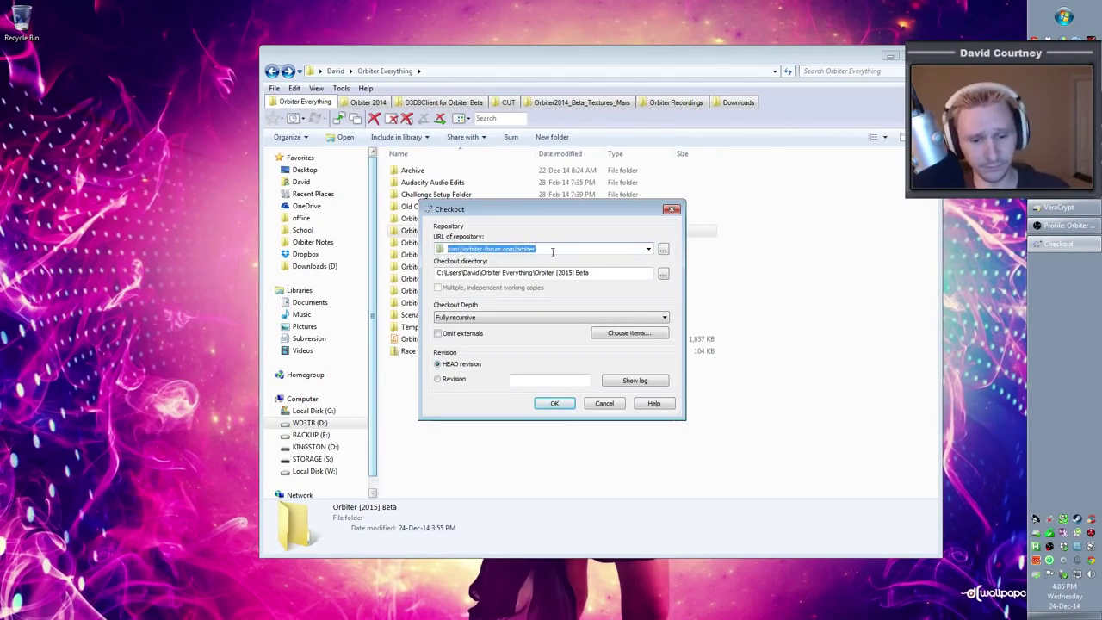
drag(552, 251, 446, 249)
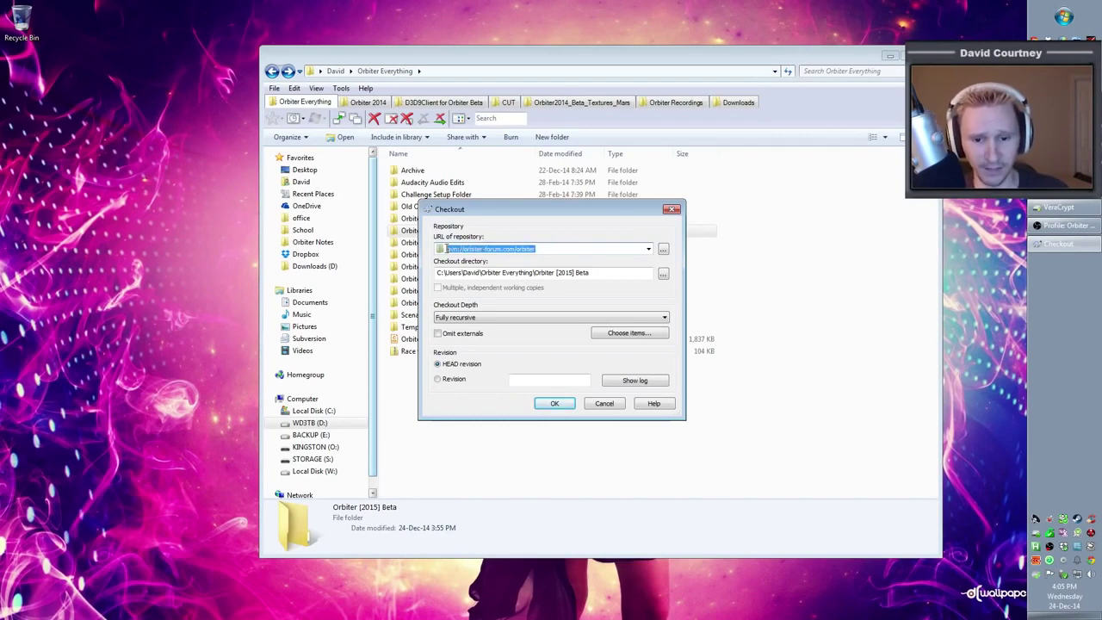
click(568, 247)
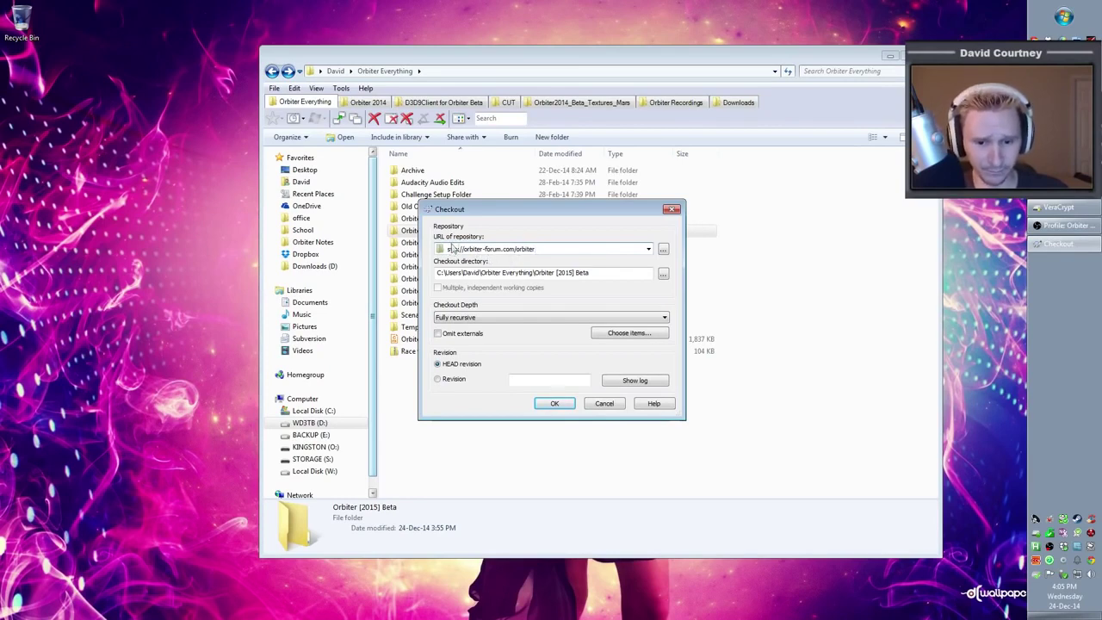
drag(449, 249, 540, 250)
Highlight the checkout directory path to check that it points to the Orbiter [2015] Beta folder.
click(608, 273)
drag(436, 273, 593, 278)
click(611, 275)
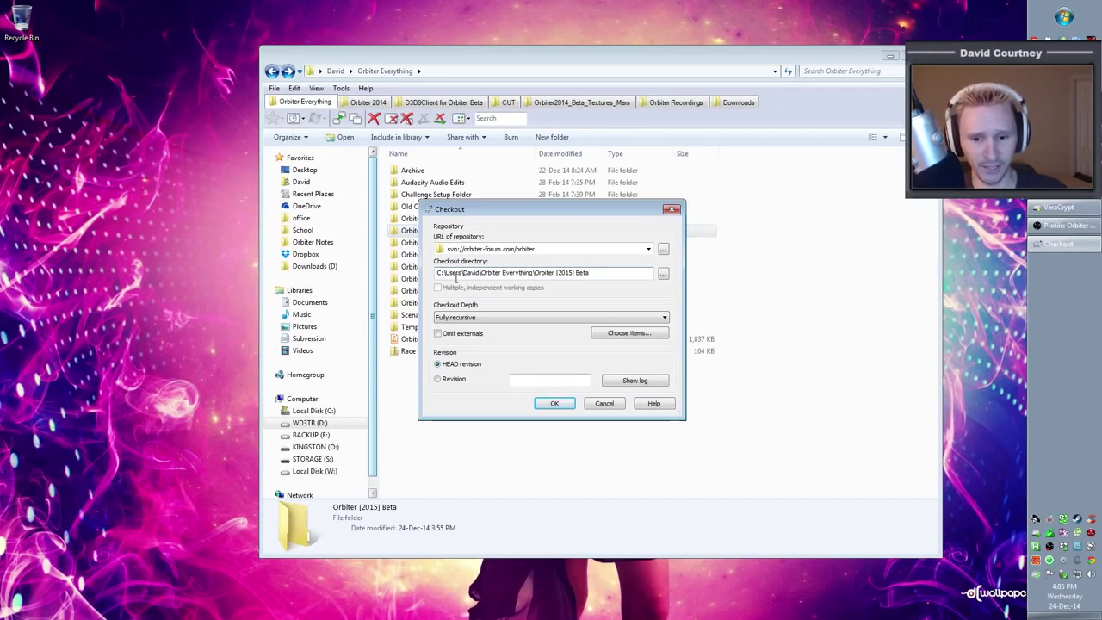
drag(438, 273, 606, 278)
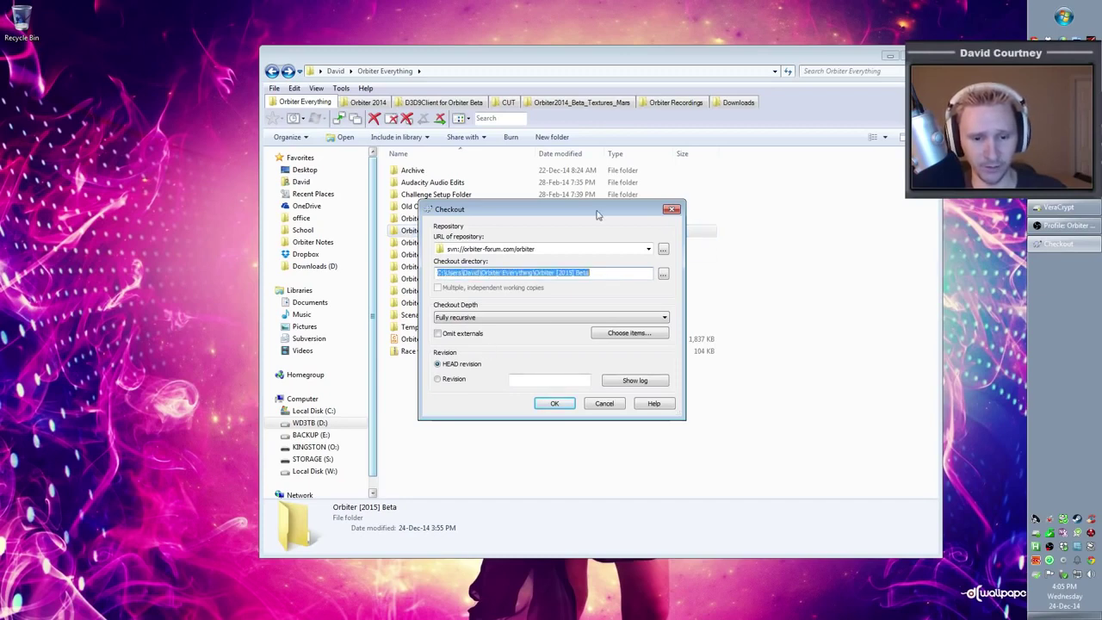
click(603, 270)
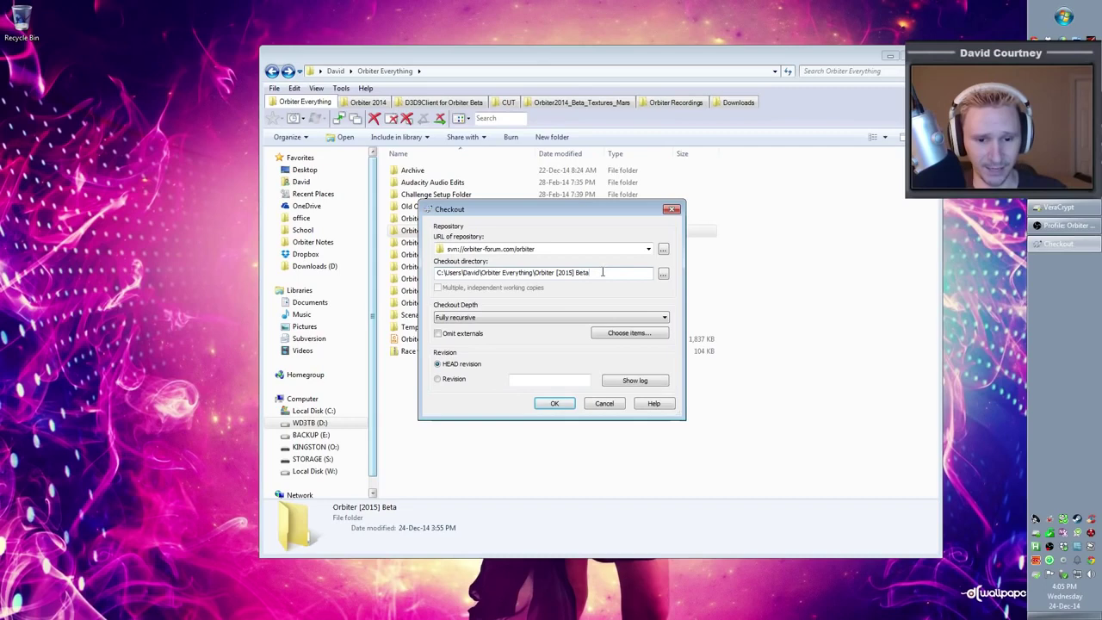
drag(596, 272, 439, 273)
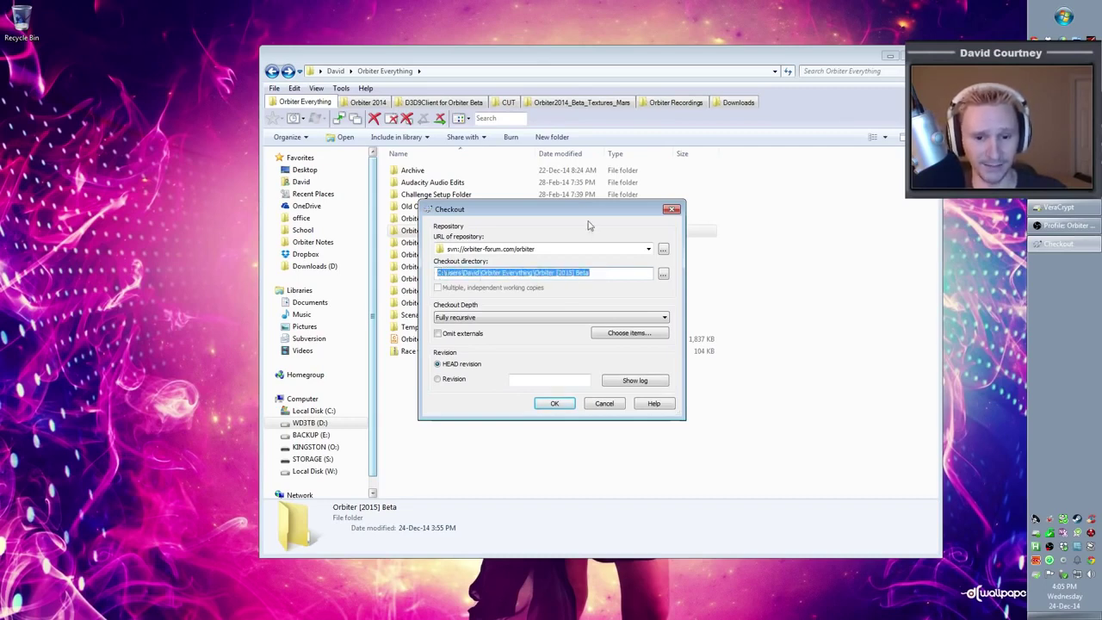
click(604, 273)
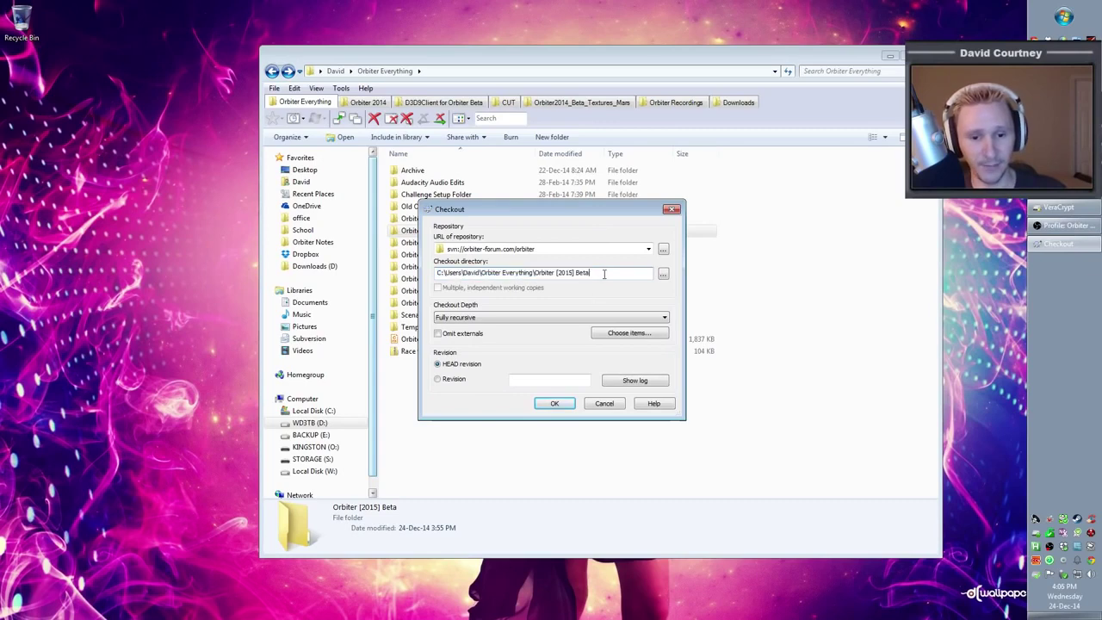
drag(437, 273, 590, 274)
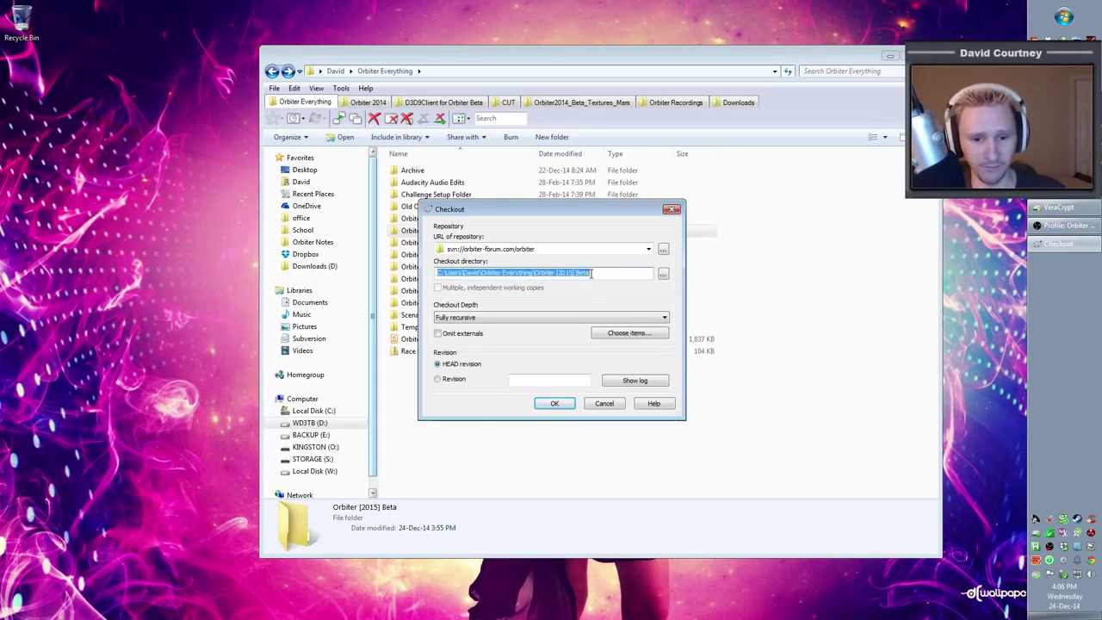
click(603, 274)
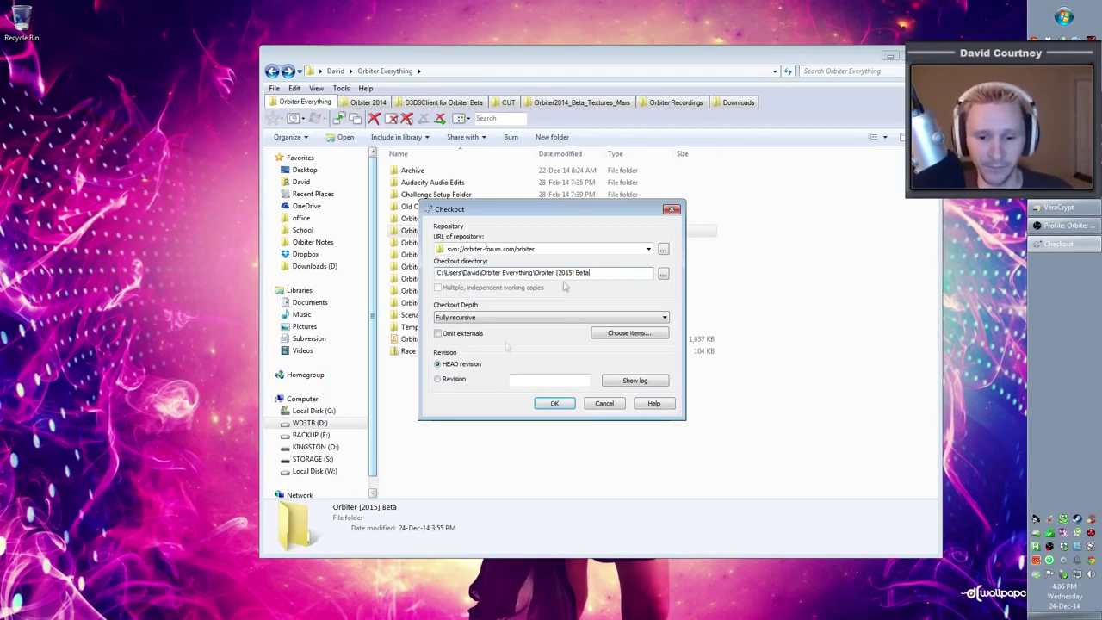
Start the fully recursive HEAD revision checkout from svn://orbiter-forum.com/orbiter into the Orbiter [2015] Beta folder.
click(555, 404)
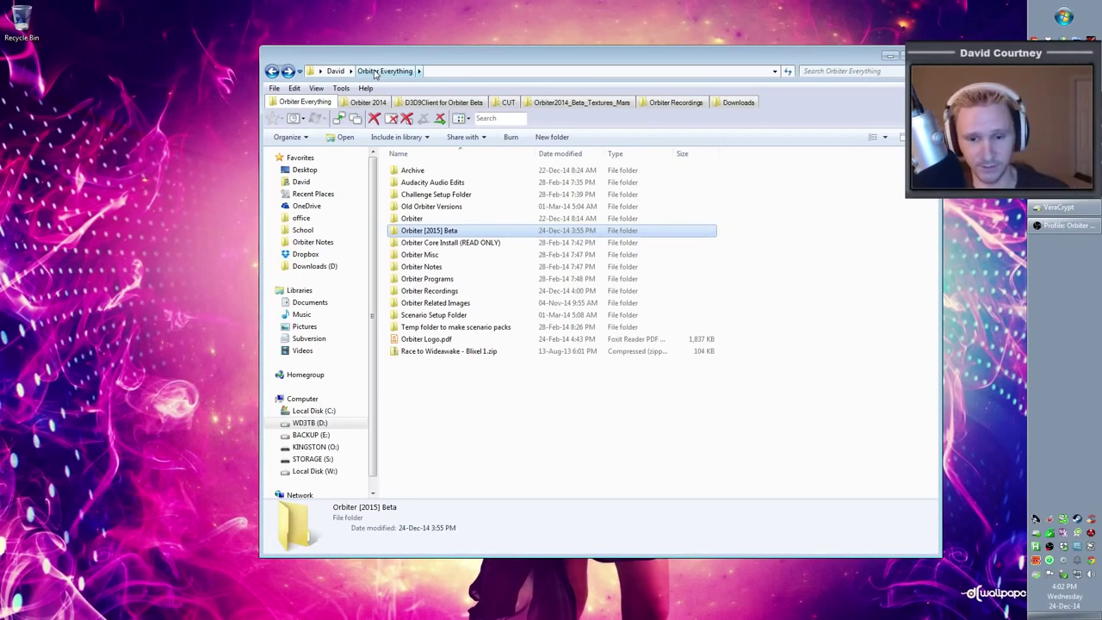
Look inside the Orbiter [2015] Beta folder to check its contents and return to Orbiter Everything.
click(502, 426)
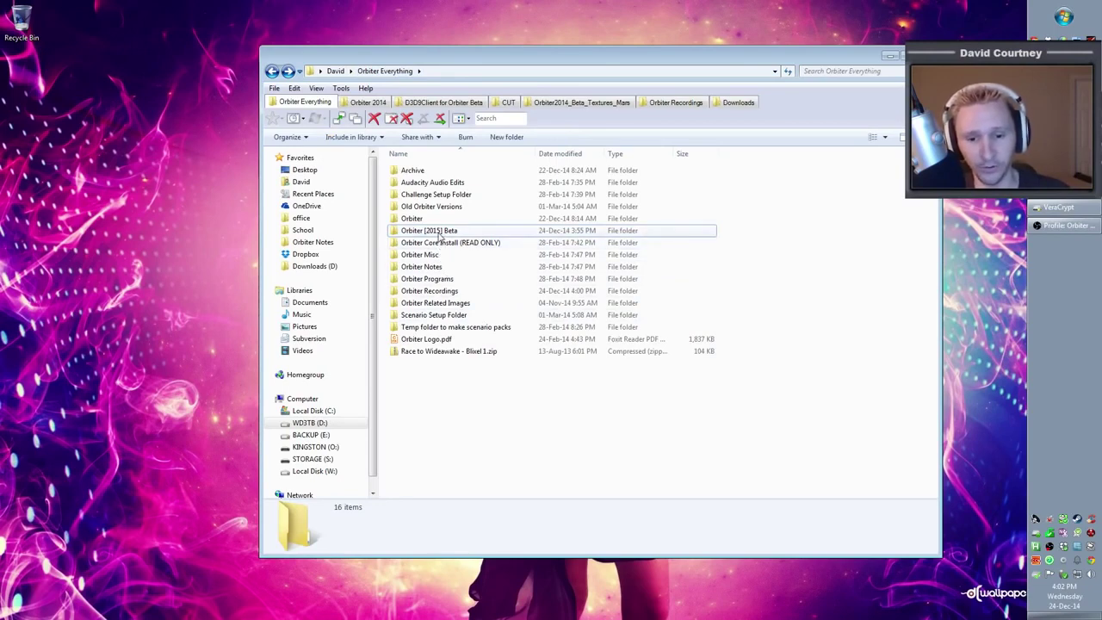
double_click(440, 232)
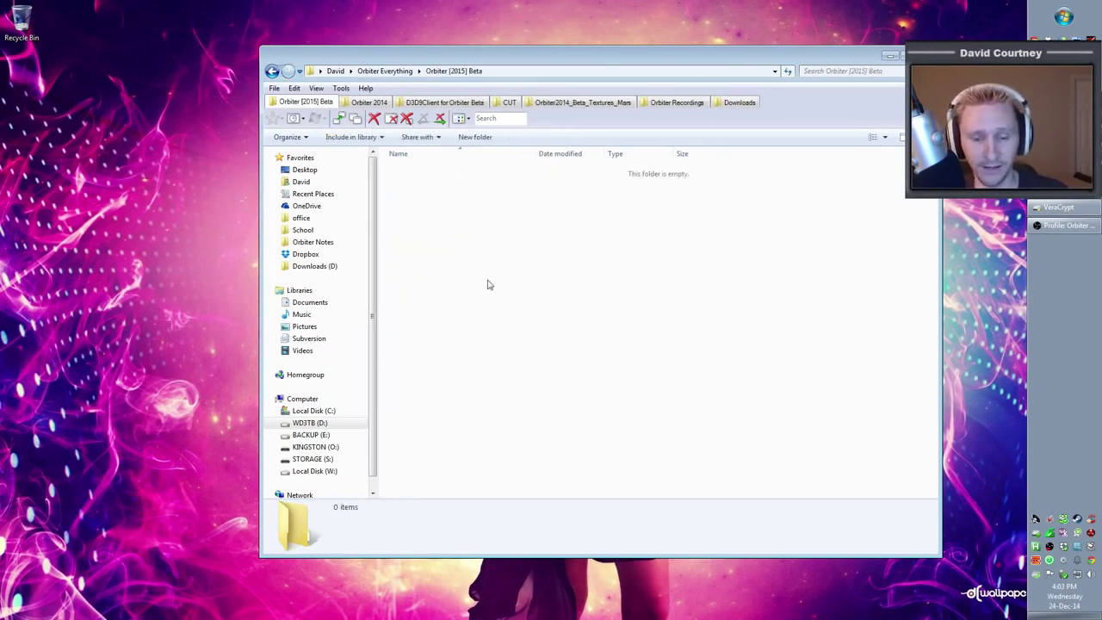
drag(493, 188, 847, 432)
drag(471, 224, 882, 506)
key(BackSpace)
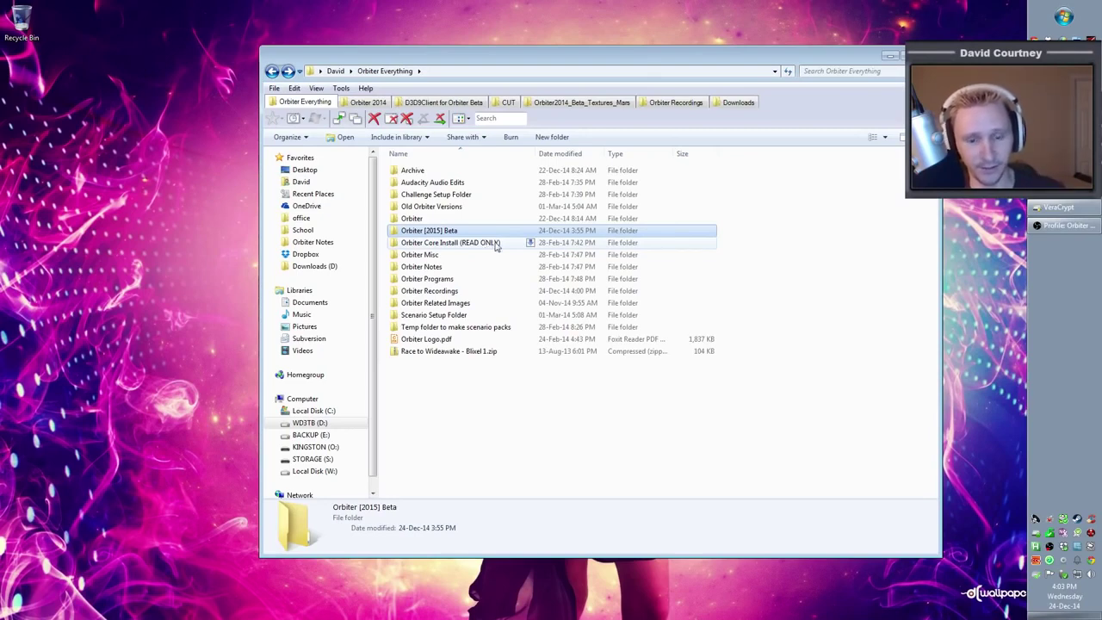
Minimize the Orbiter Everything folder window and switch to the web browser showing the TortoiseSVN downloads page.
click(890, 56)
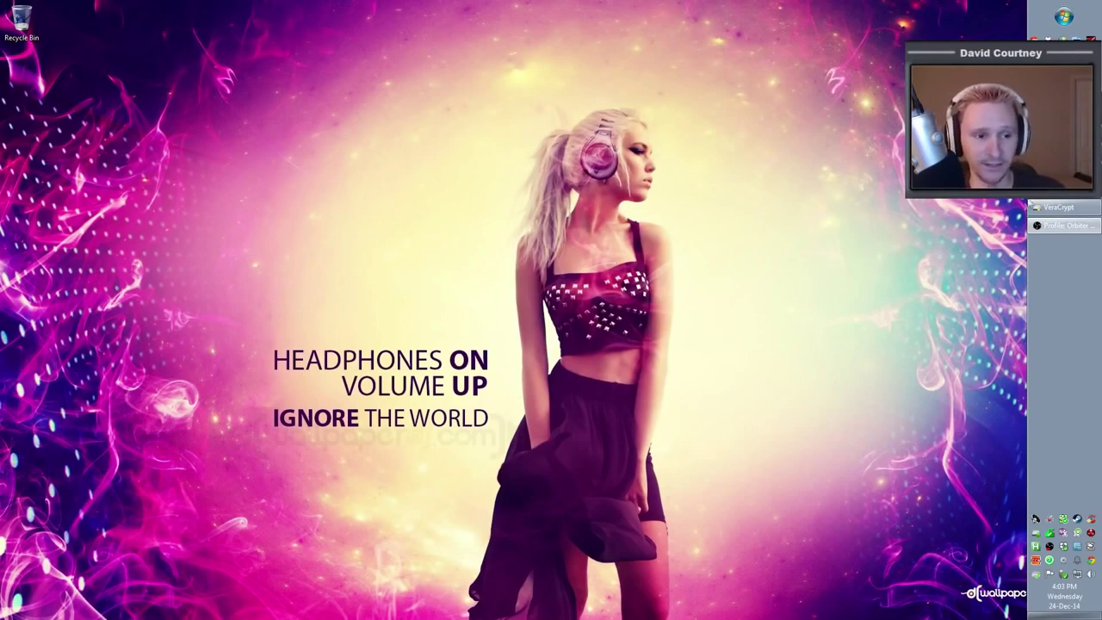
click(1066, 224)
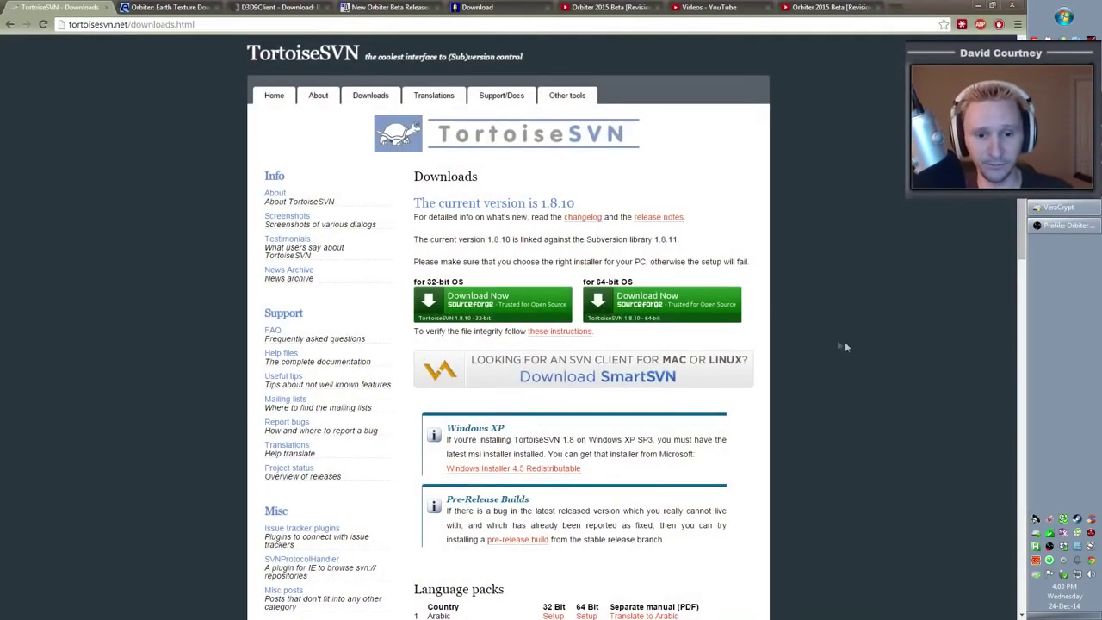